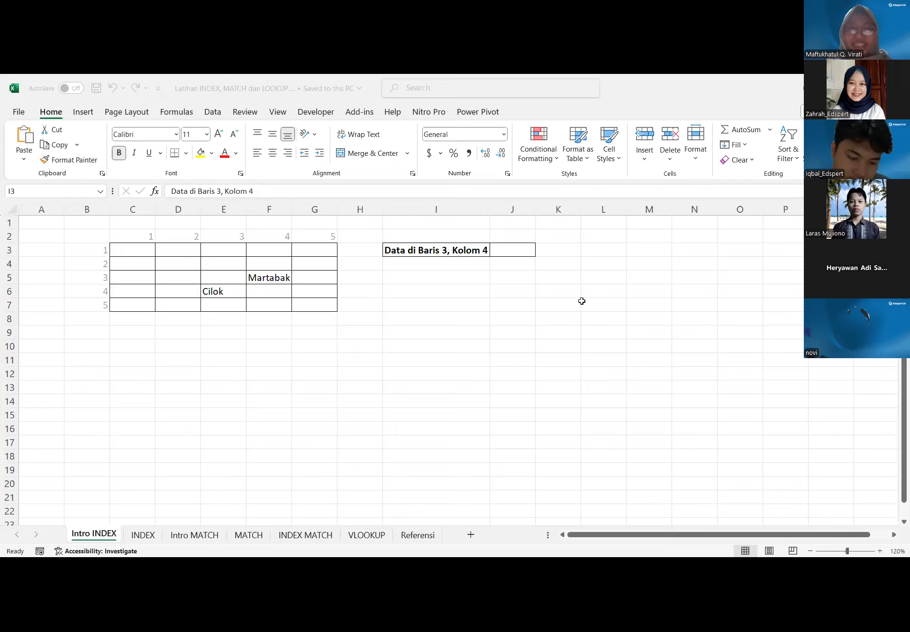
# Enter Martabak as plain text in cell J3 and clear the cell again
pyautogui.click(549, 266)
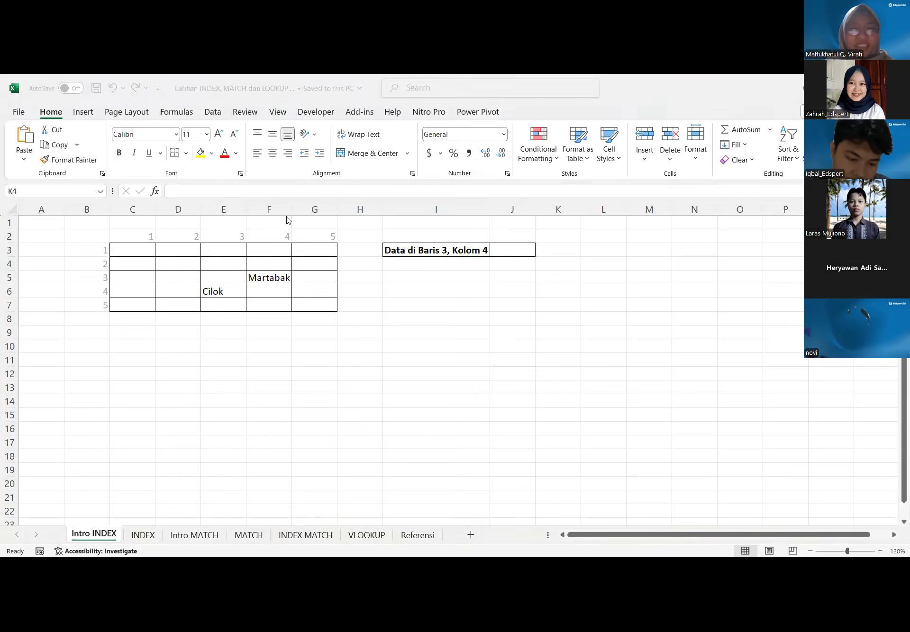
pyautogui.click(507, 246)
pyautogui.write('Martabak')
pyautogui.press('Return')
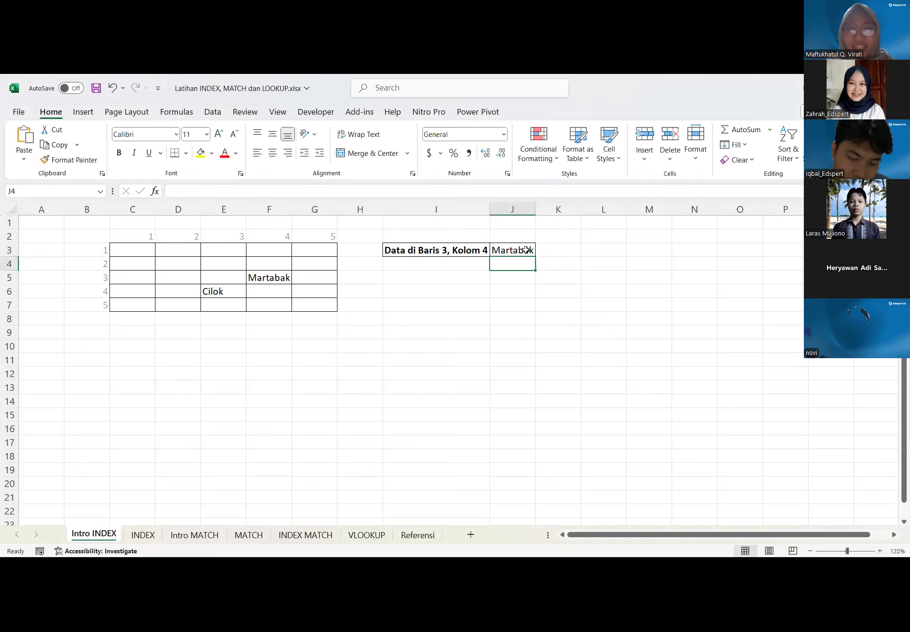
pyautogui.click(515, 249)
pyautogui.press('Delete')
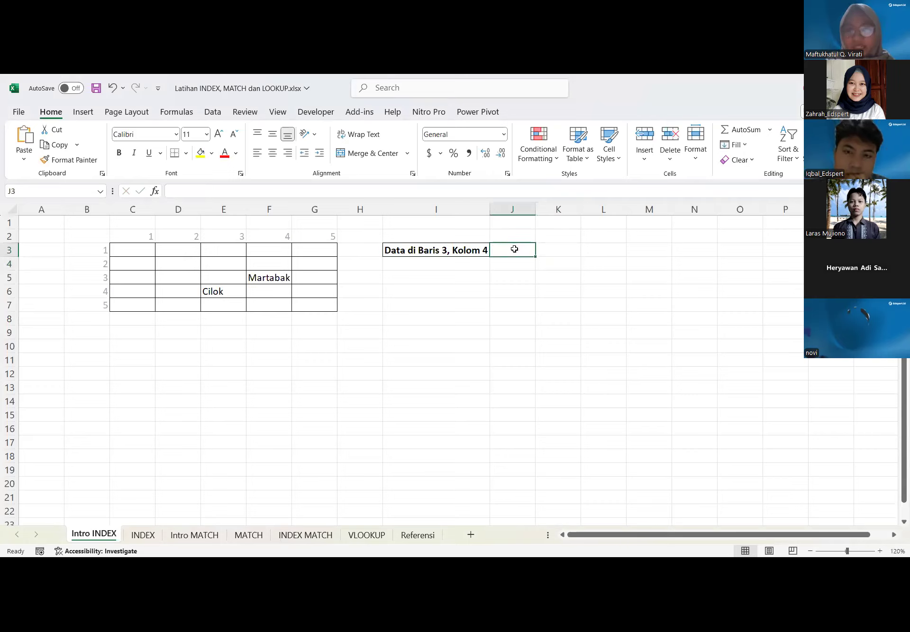
pyautogui.click(539, 288)
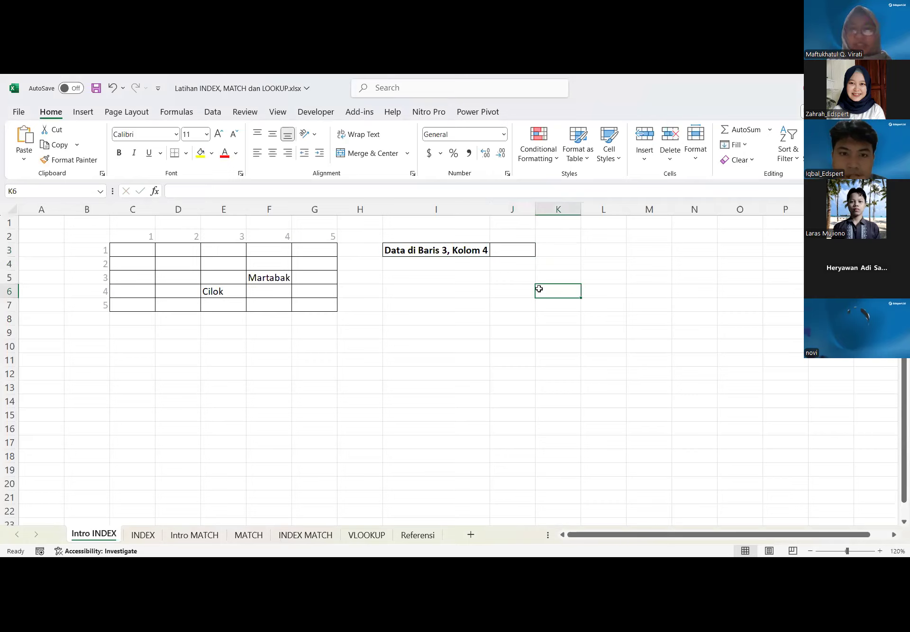
# Write the syntax note =INDEX(array, baris, kolom) as plain text in cell J2, above the answer cell
pyautogui.click(507, 251)
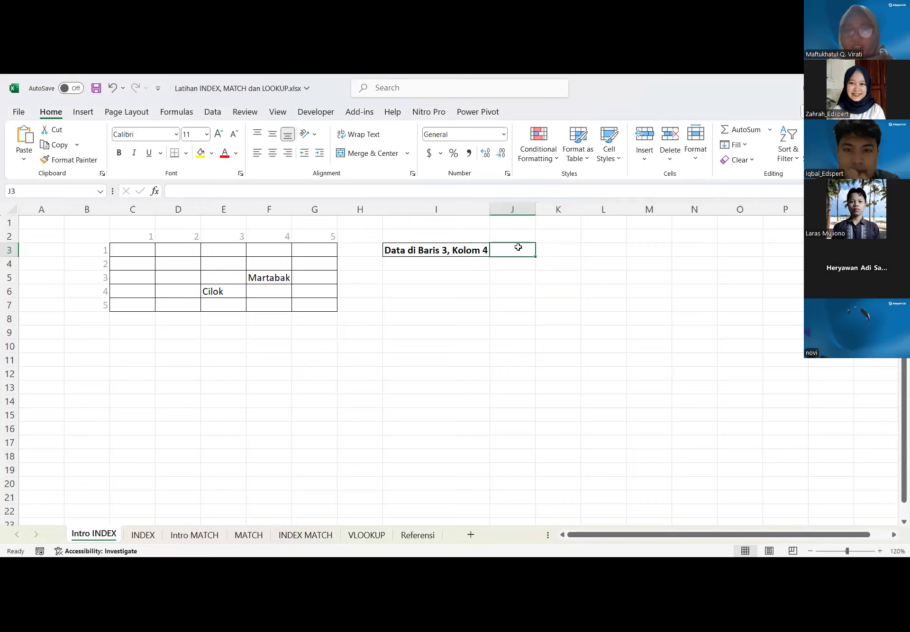
pyautogui.click(509, 231)
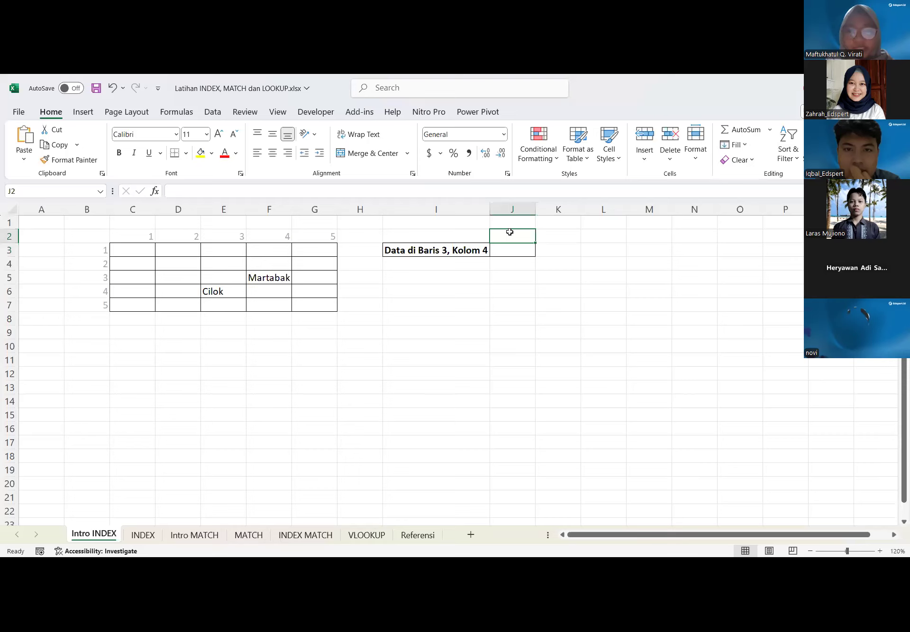
pyautogui.write("'=INDE")
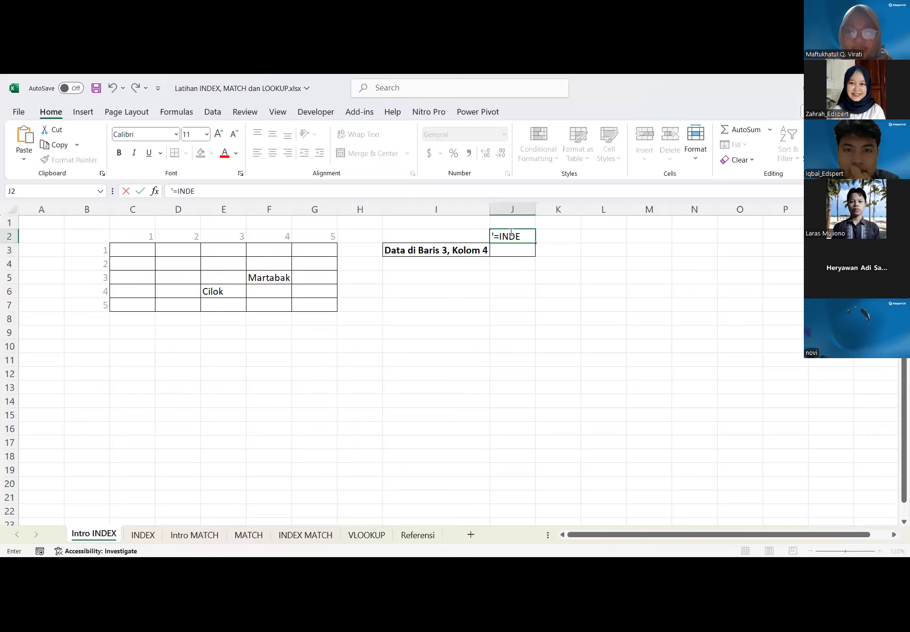
pyautogui.write('X(array')
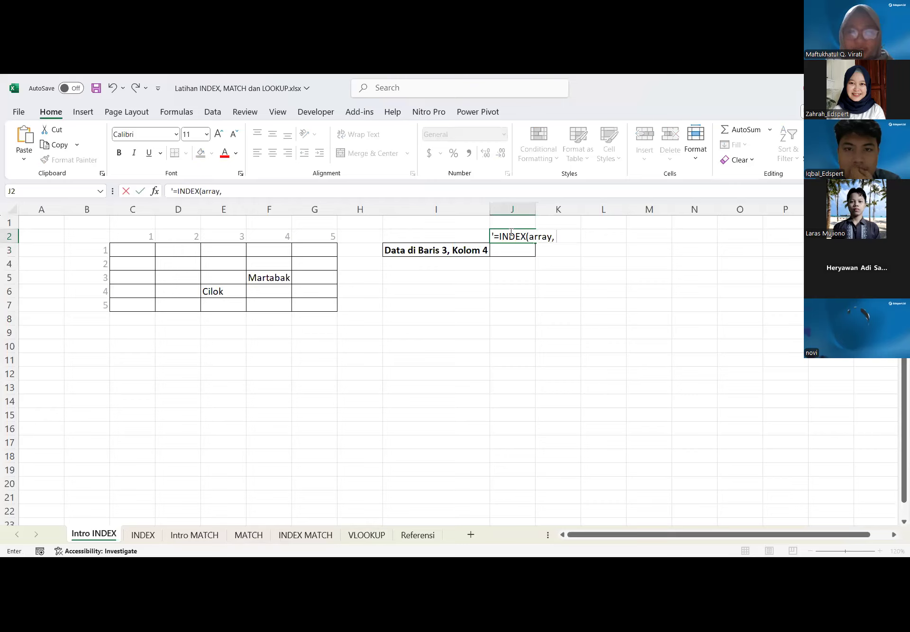
pyautogui.write(', baris, kolom)')
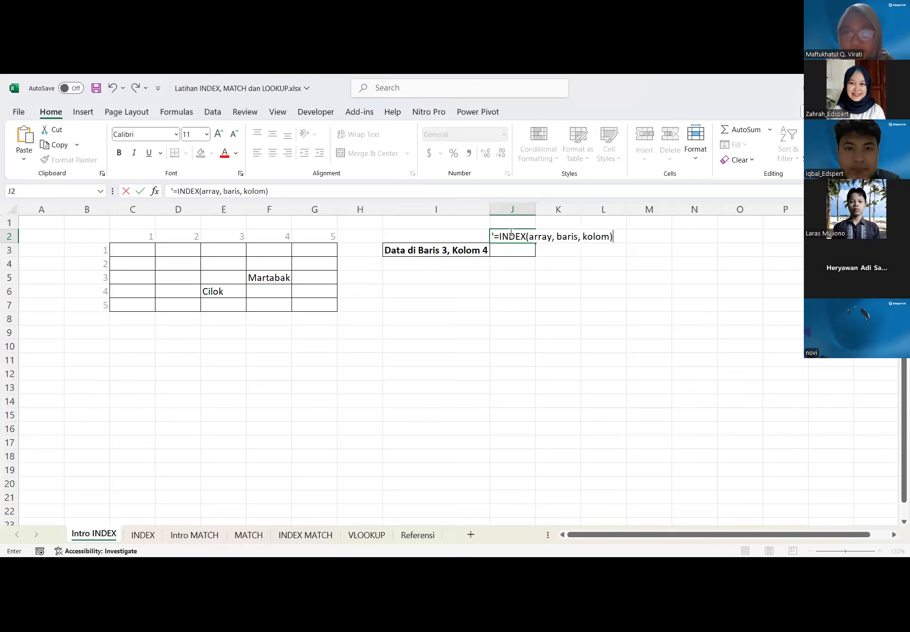
pyautogui.press('Return')
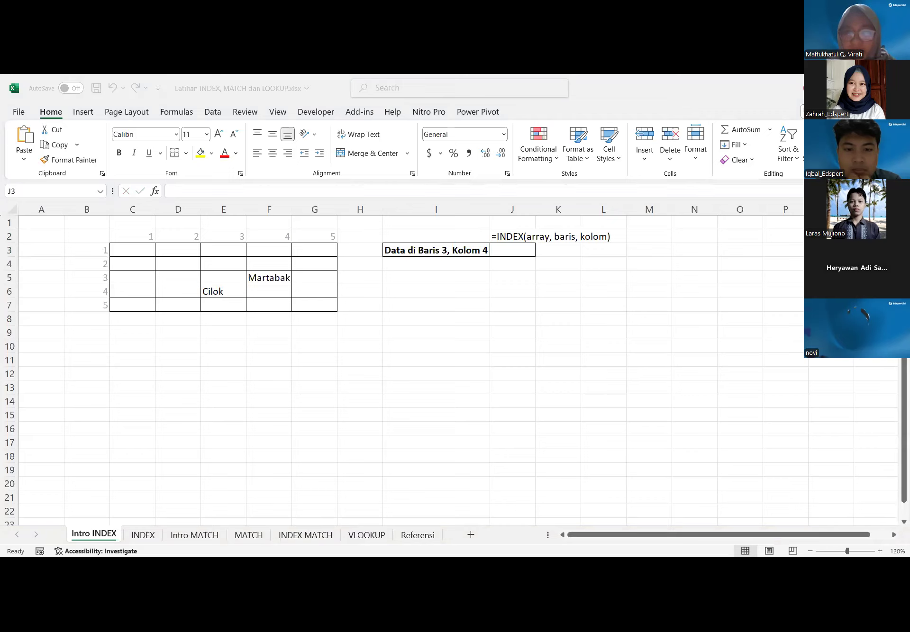
# Enter the formula =INDEX(C3:G7, 3, 4) in cell J3 to return the item at row 3, column 4
pyautogui.click(517, 250)
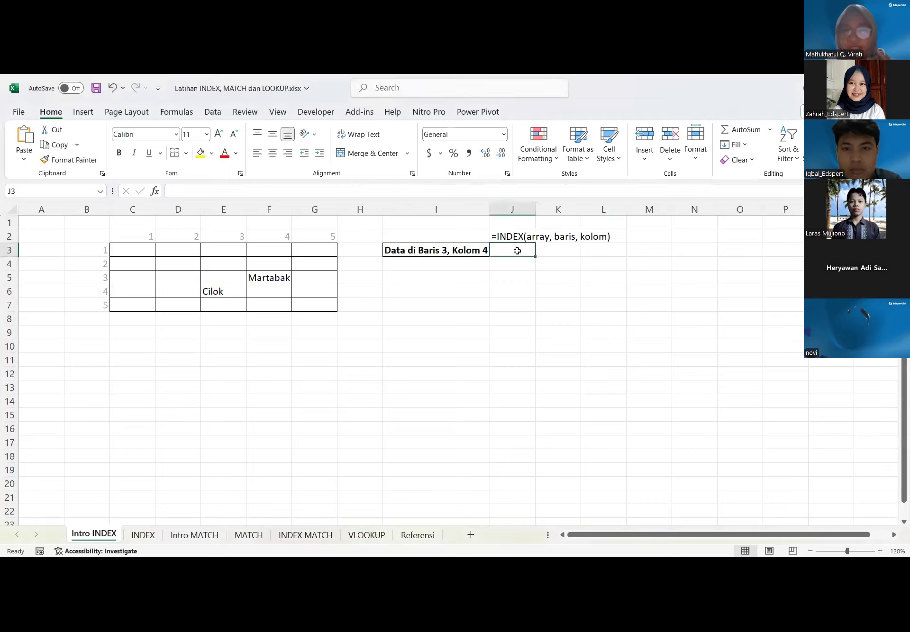
pyautogui.write('=I')
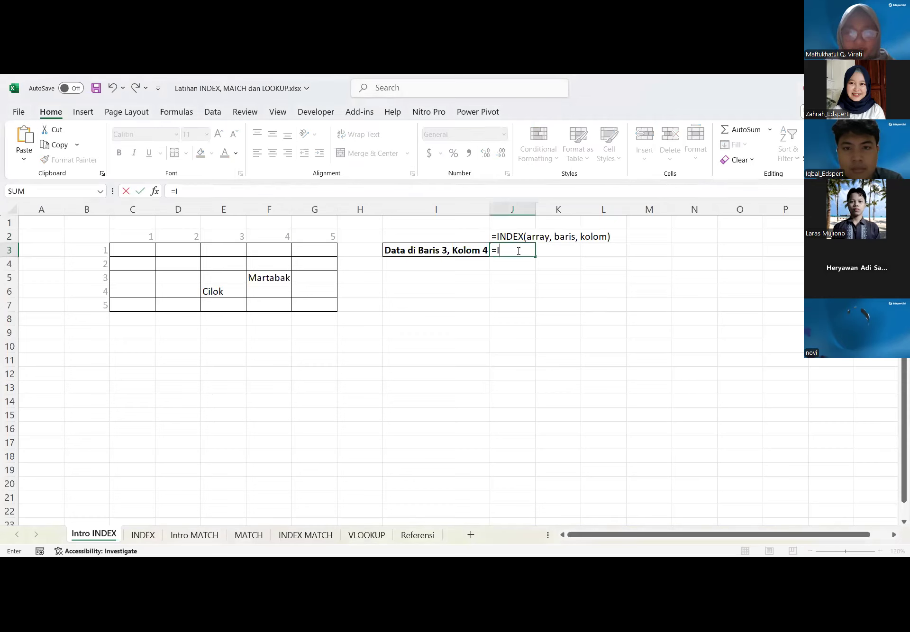
pyautogui.write('NDEX(')
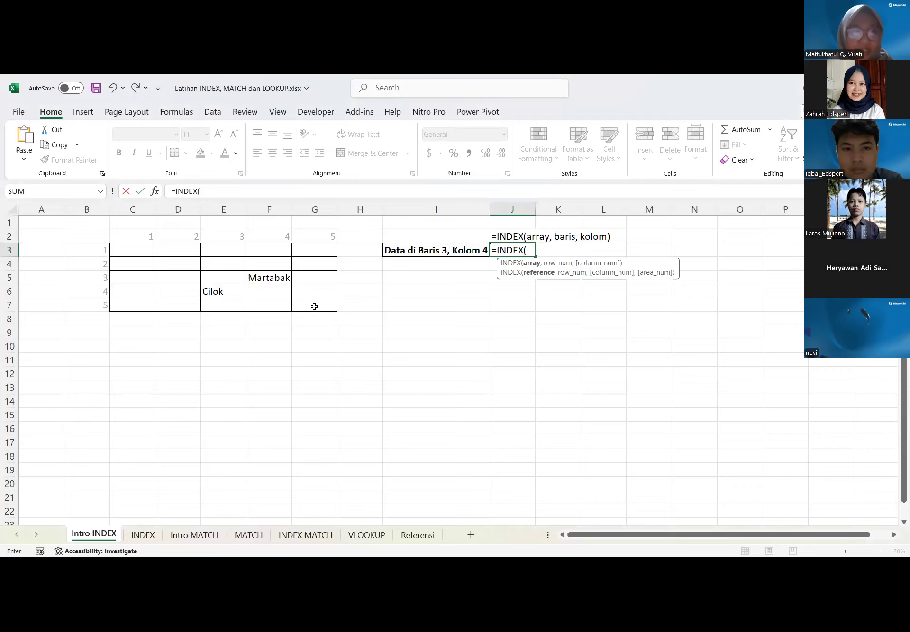
pyautogui.click(131, 248)
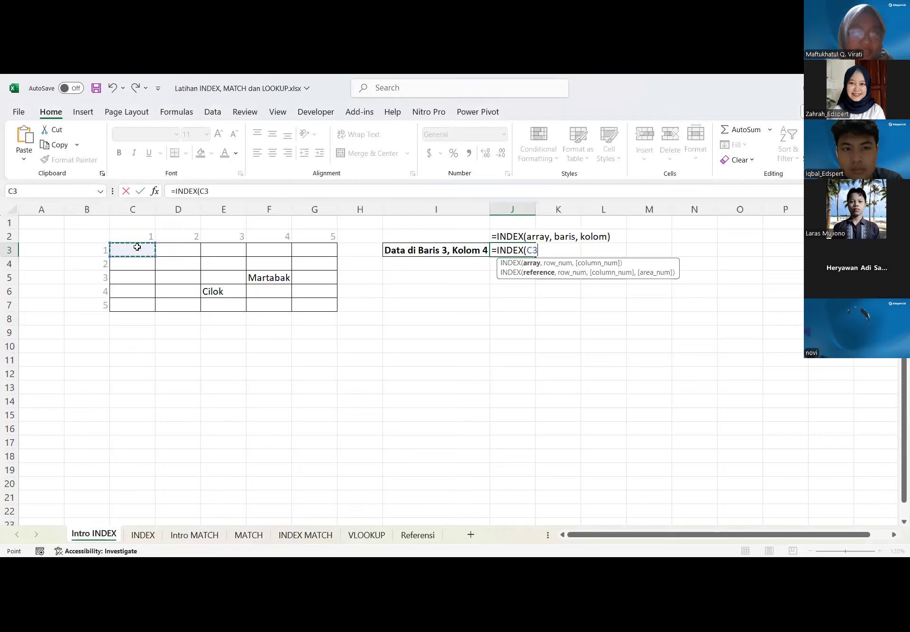
pyautogui.keyDown('shift'); pyautogui.click(310, 301); pyautogui.keyUp('shift')
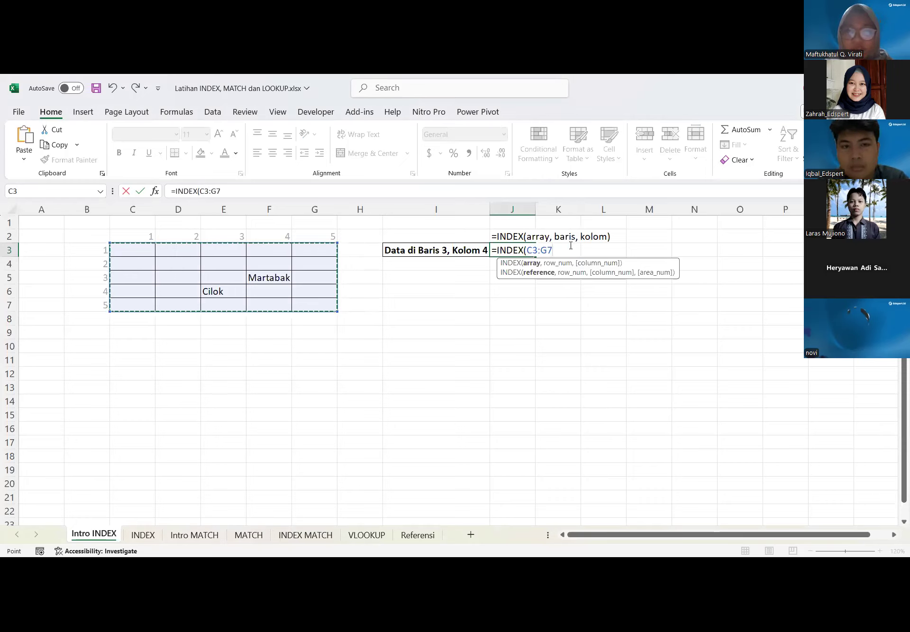
pyautogui.write(', 3')
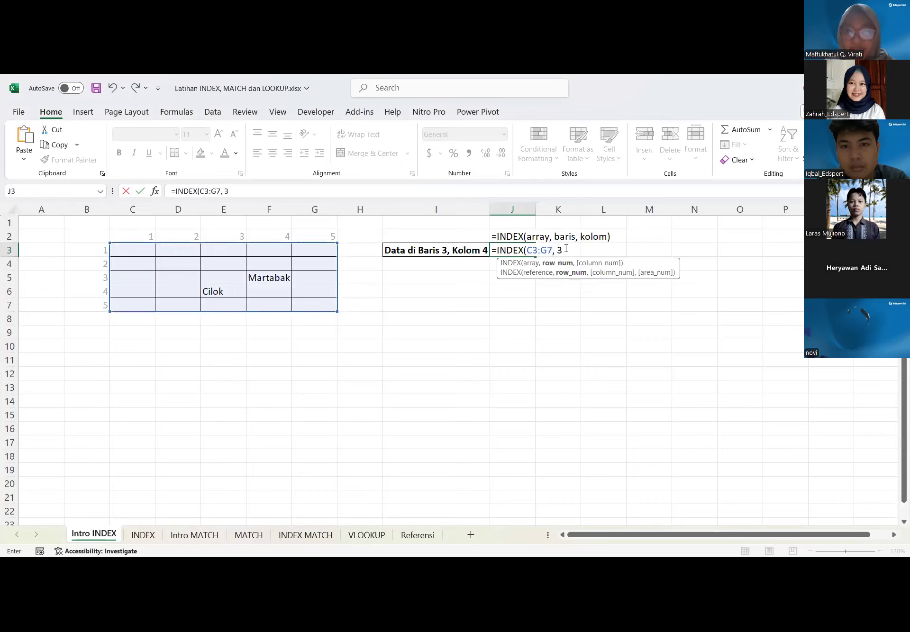
pyautogui.write(', 4')
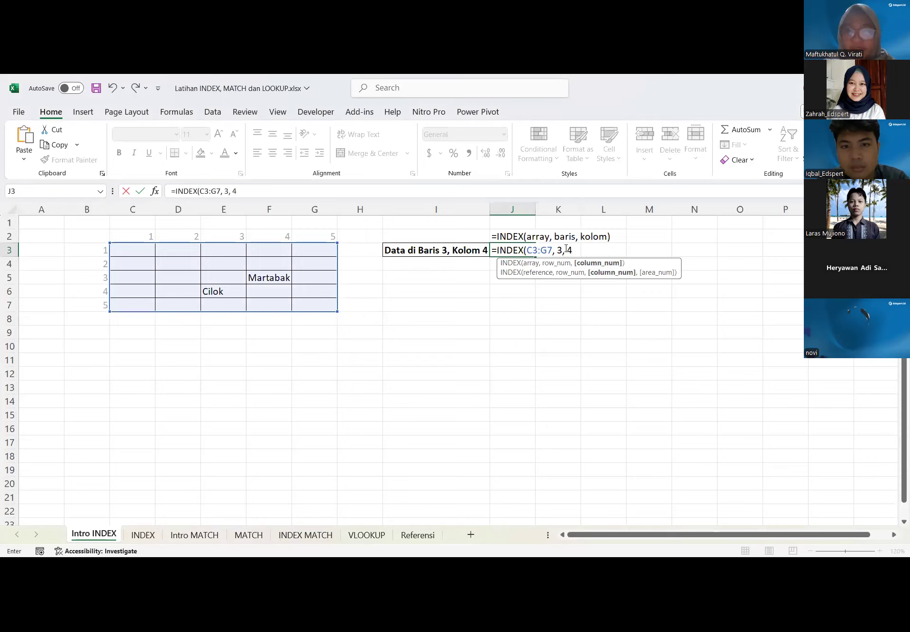
pyautogui.write(')')
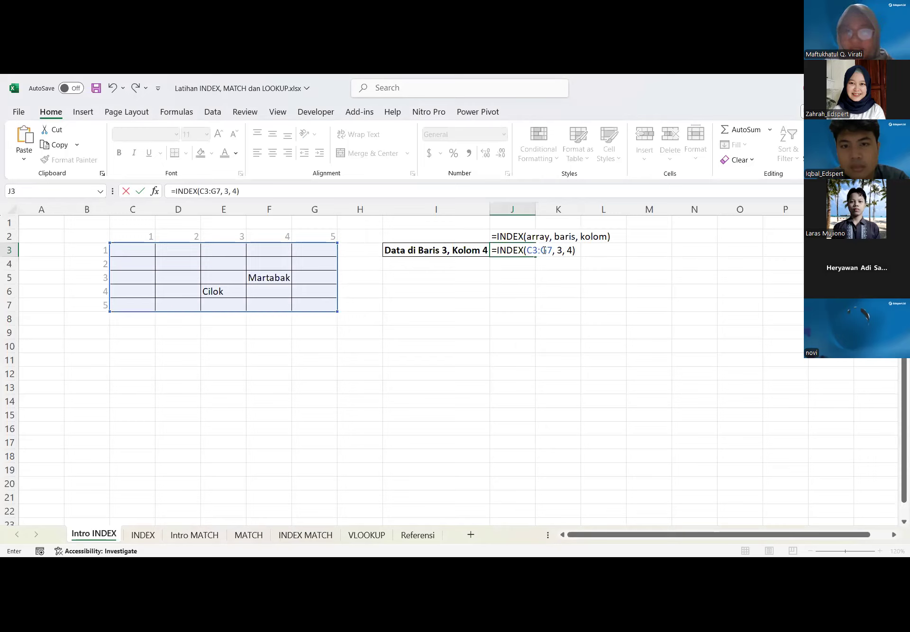
pyautogui.click(542, 251)
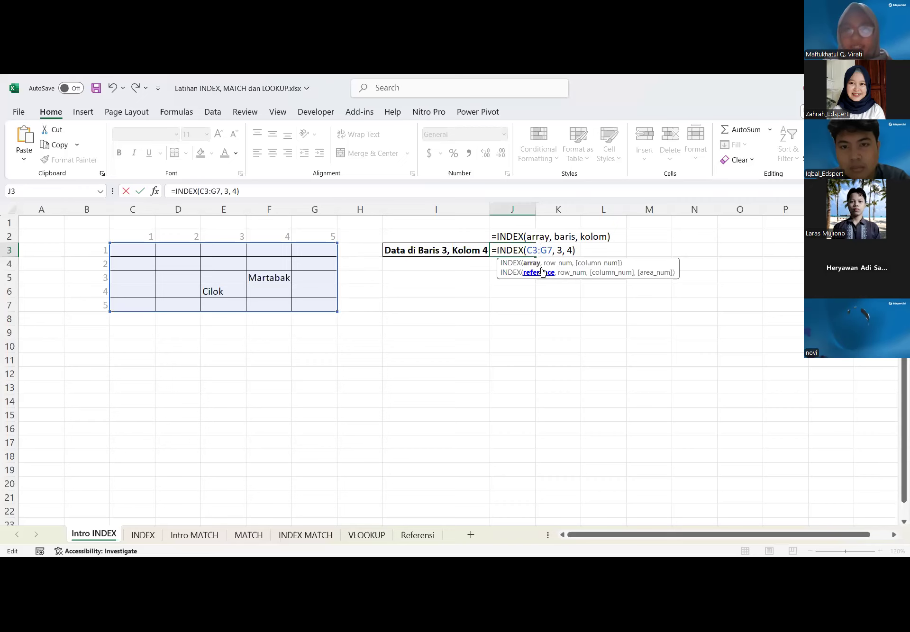
pyautogui.hotkey('ctrl', 'Return')
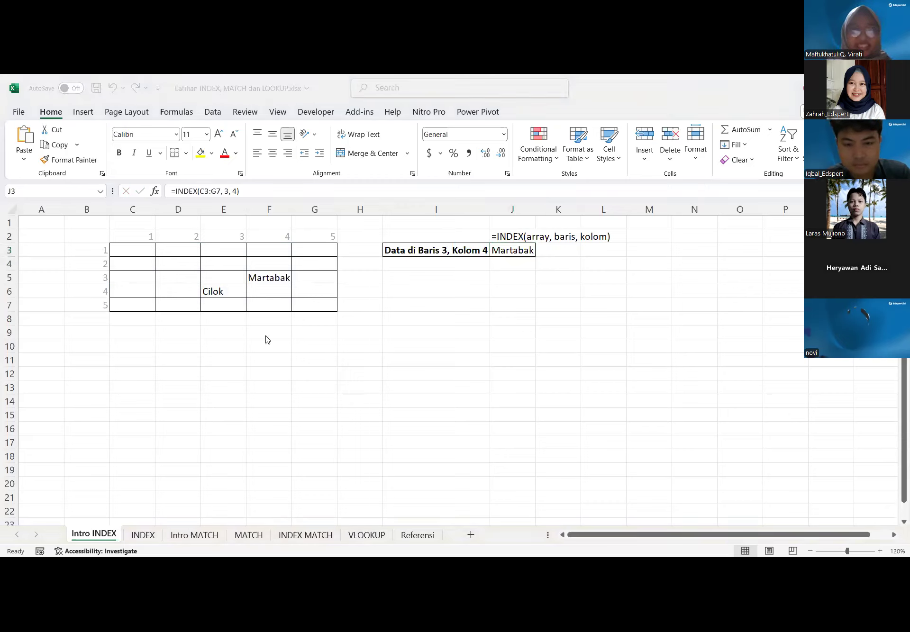
# Examine the formula in cell J3 and the contents of the neighbouring cells I3 and H3
pyautogui.click(436, 283)
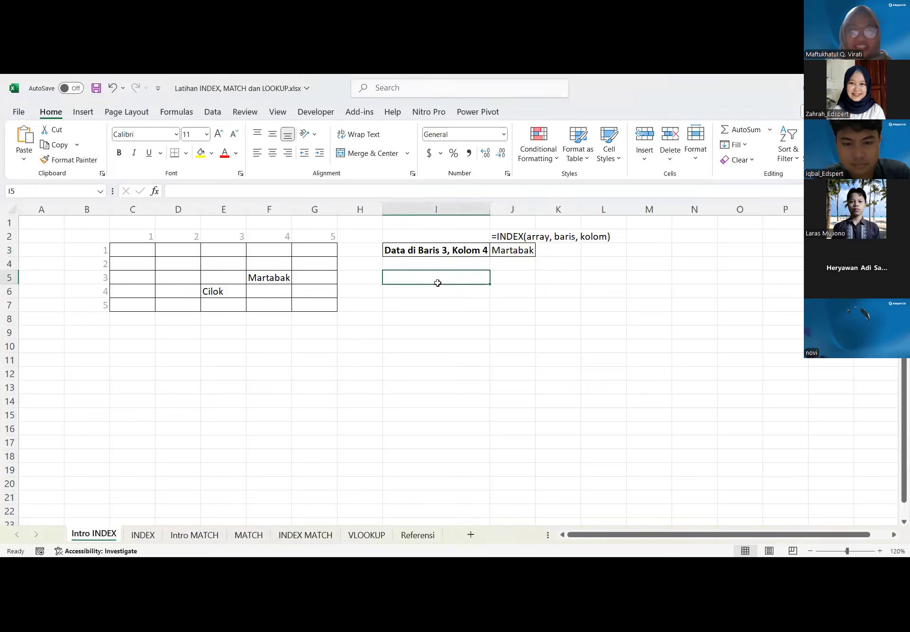
pyautogui.click(524, 265)
pyautogui.click(515, 255)
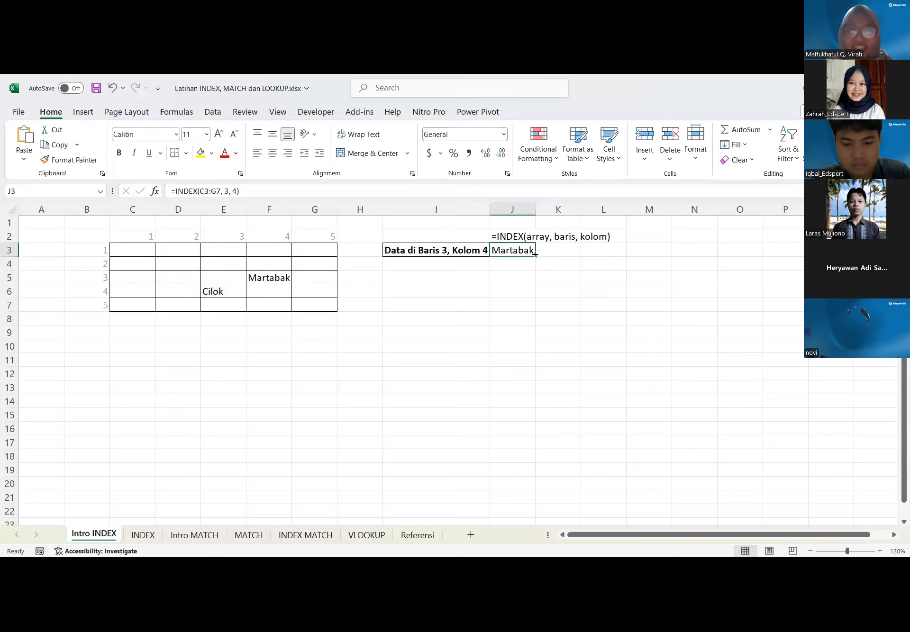
pyautogui.press('Left')
pyautogui.press('Right')
pyautogui.press('Left')
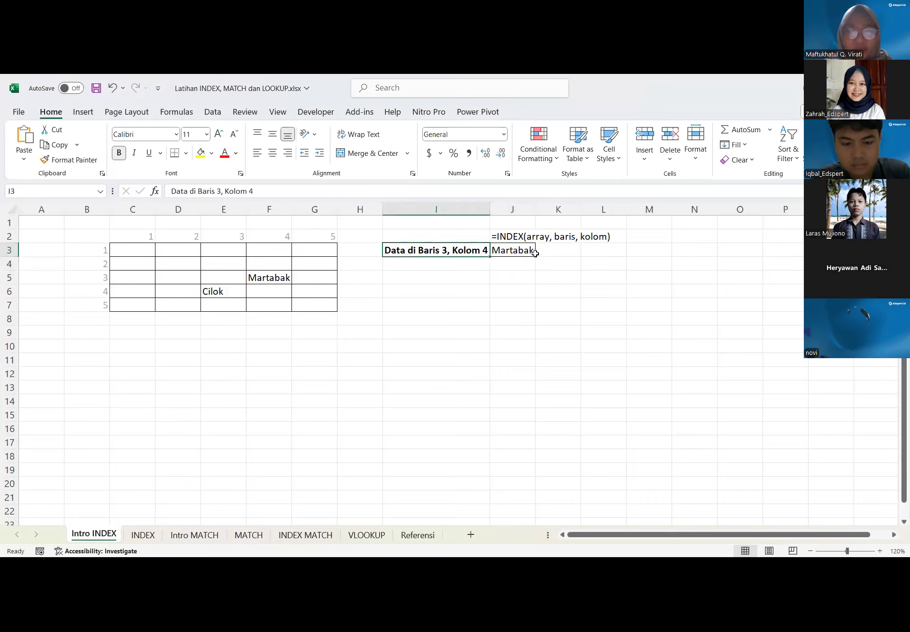
pyautogui.press('Left')
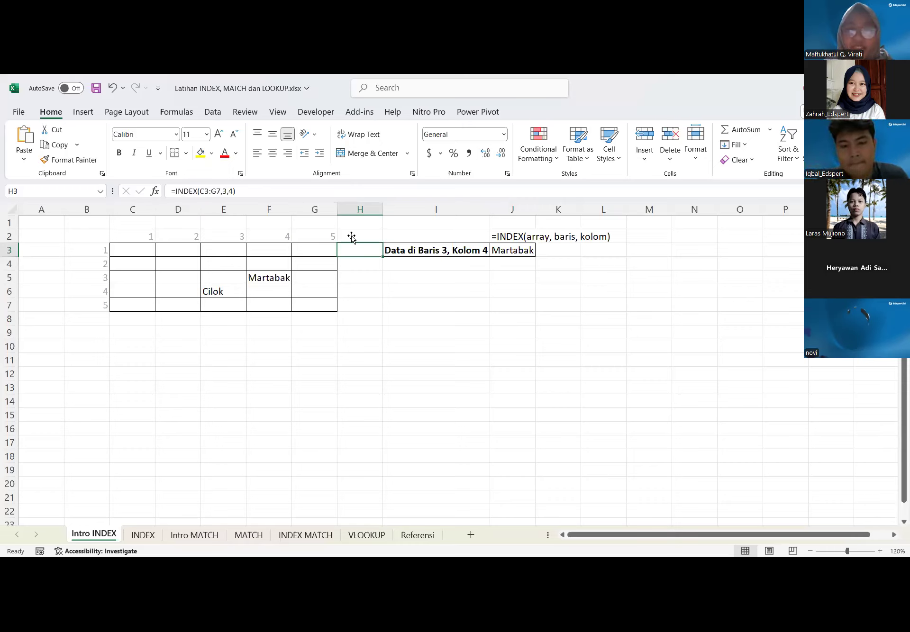
# Add the label "Data di Baris 4, Kolom 3" in cell I4, below the first question
pyautogui.click(490, 274)
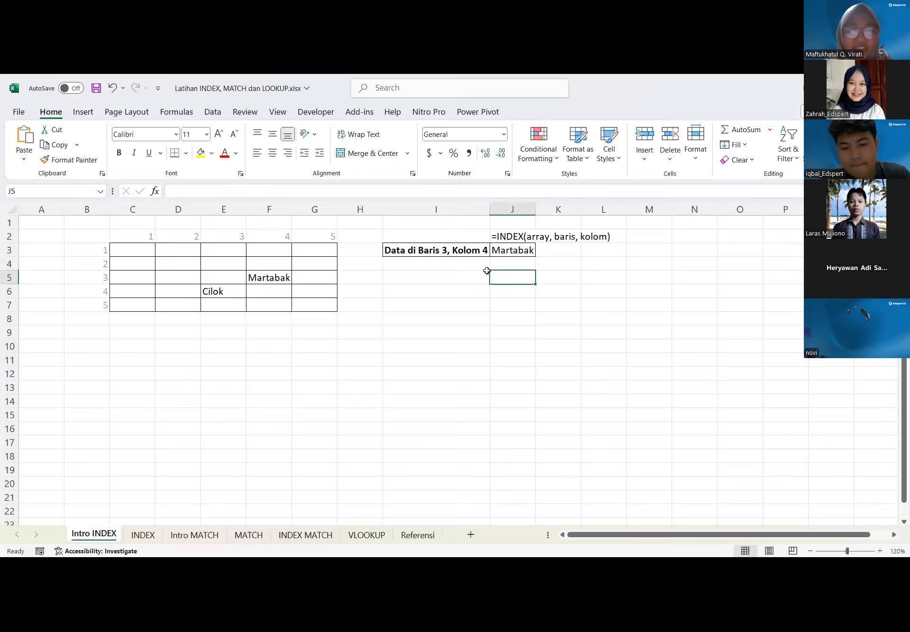
pyautogui.click(486, 269)
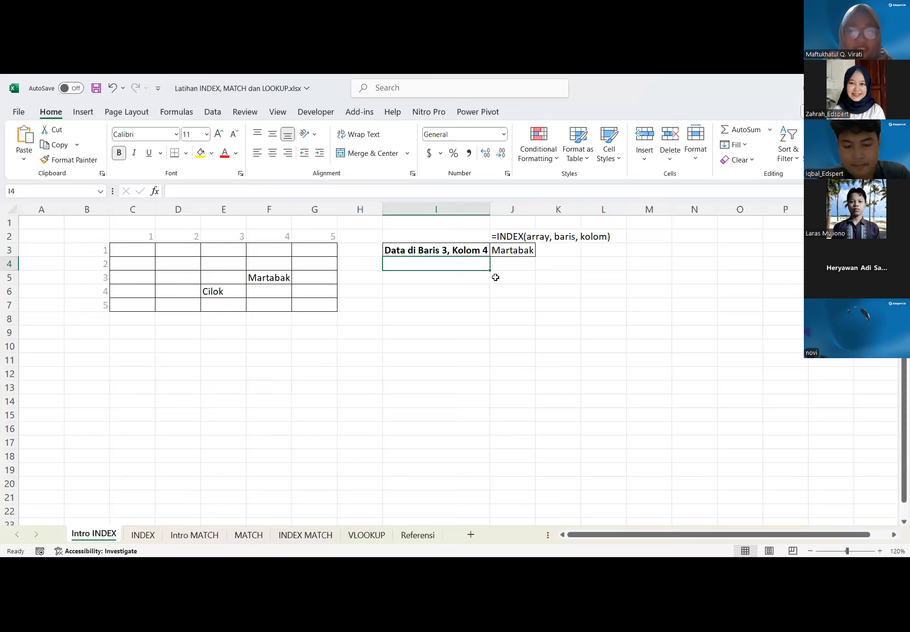
pyautogui.write('Data di Baris ')
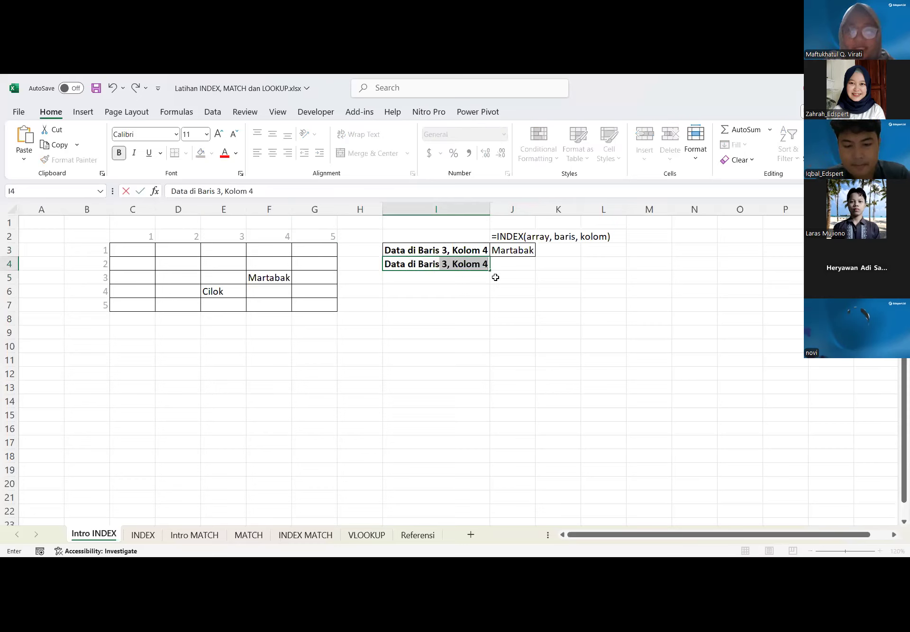
pyautogui.write('4, Kolom 3')
pyautogui.press('Return')
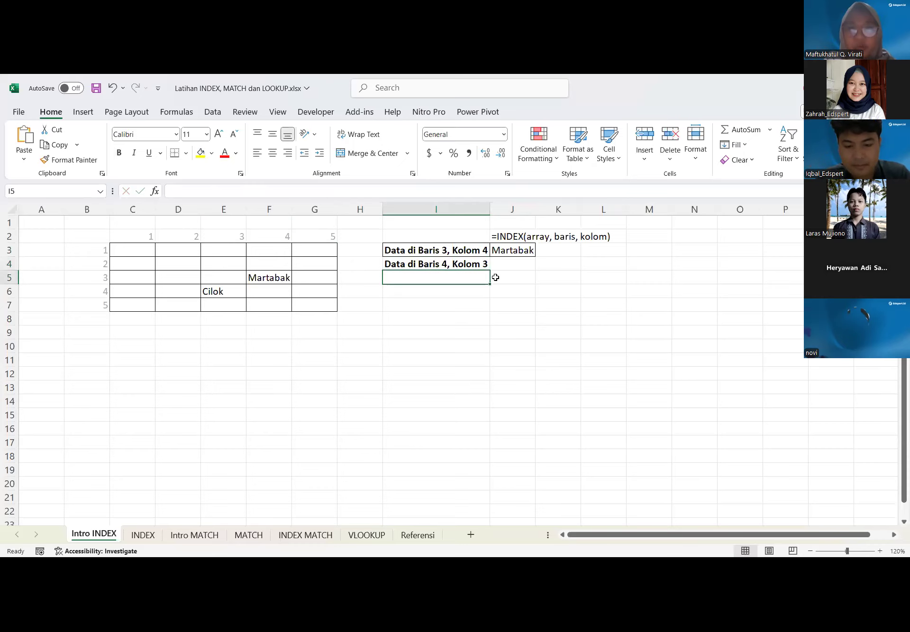
# Enter the formula =INDEX(C3:G7,4,3) in cell J4 to return the item at row 4, column 3
pyautogui.click(525, 268)
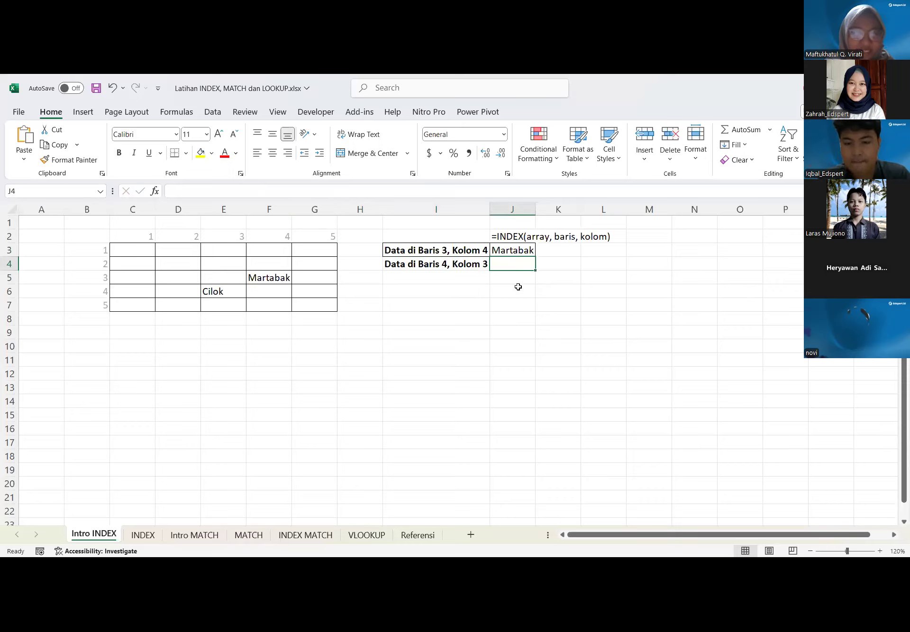
pyautogui.click(510, 253)
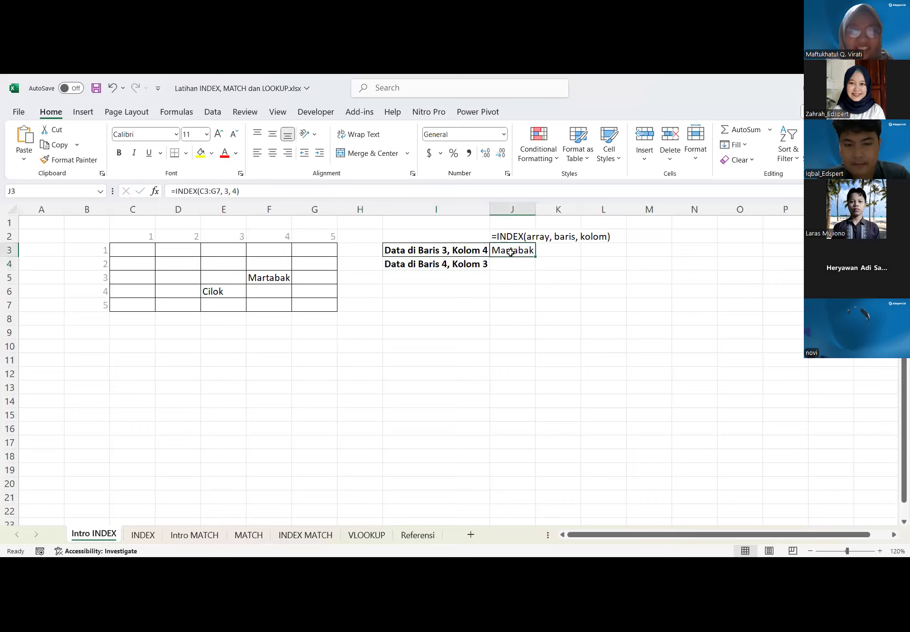
pyautogui.click(497, 267)
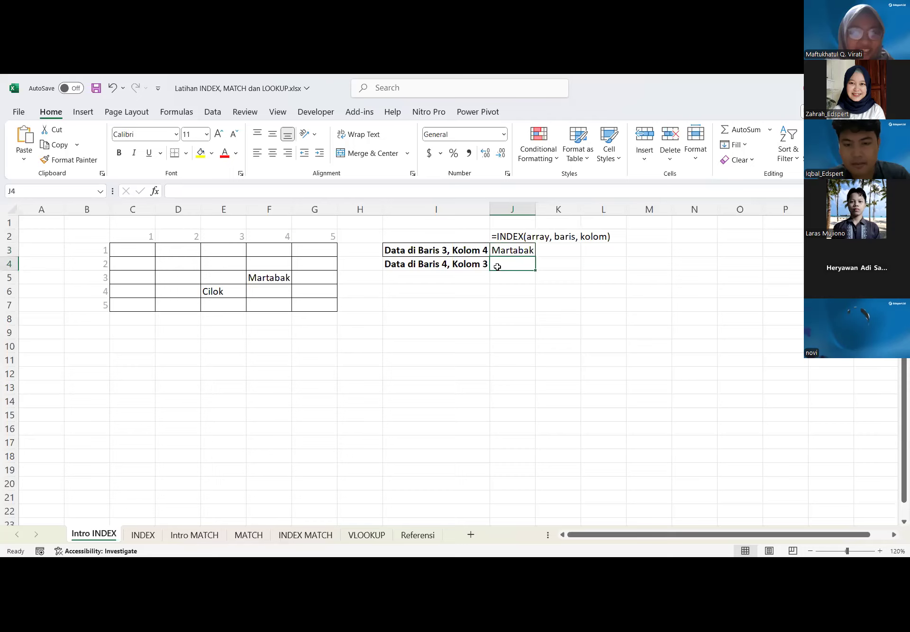
pyautogui.write('=')
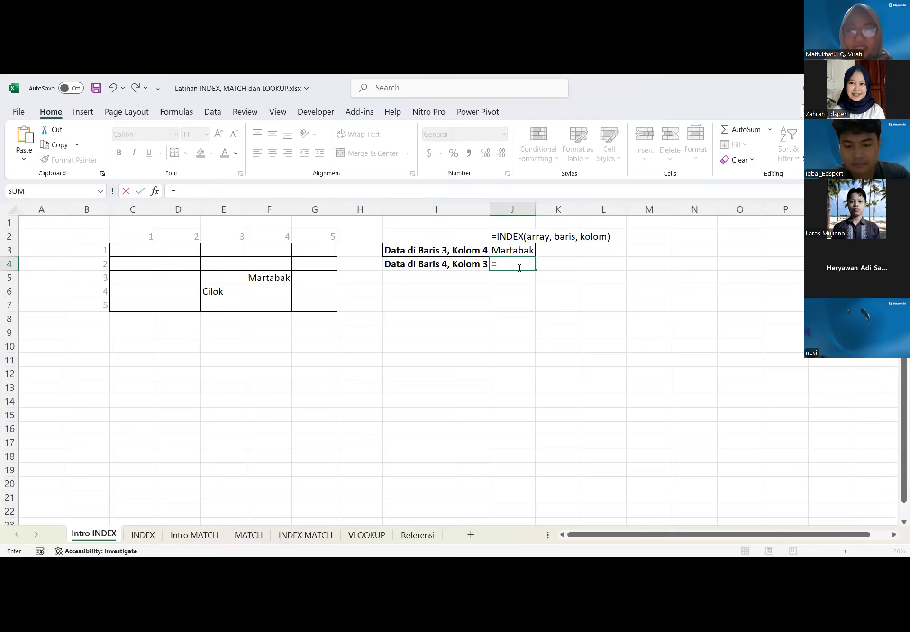
pyautogui.write('INDEX')
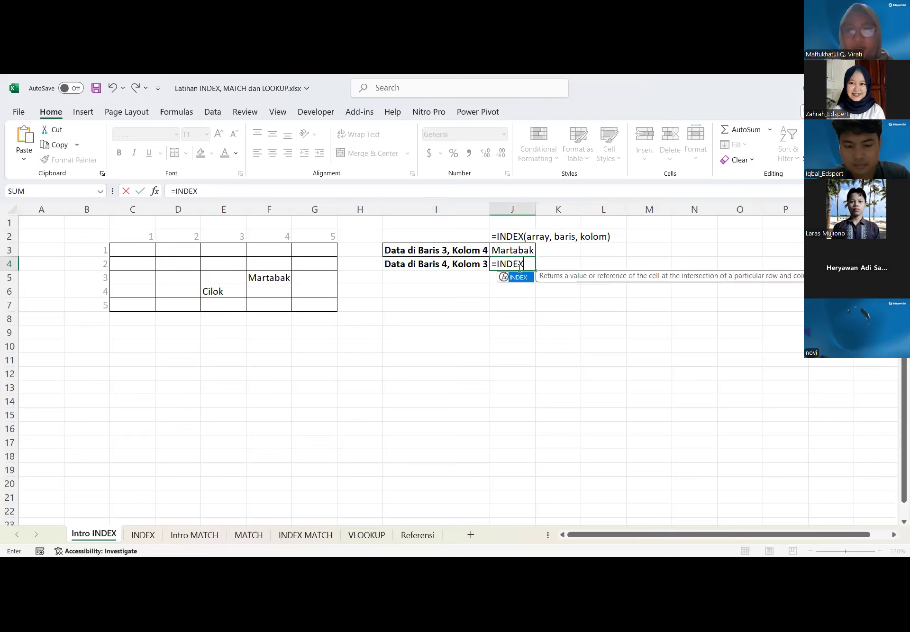
pyautogui.write('(')
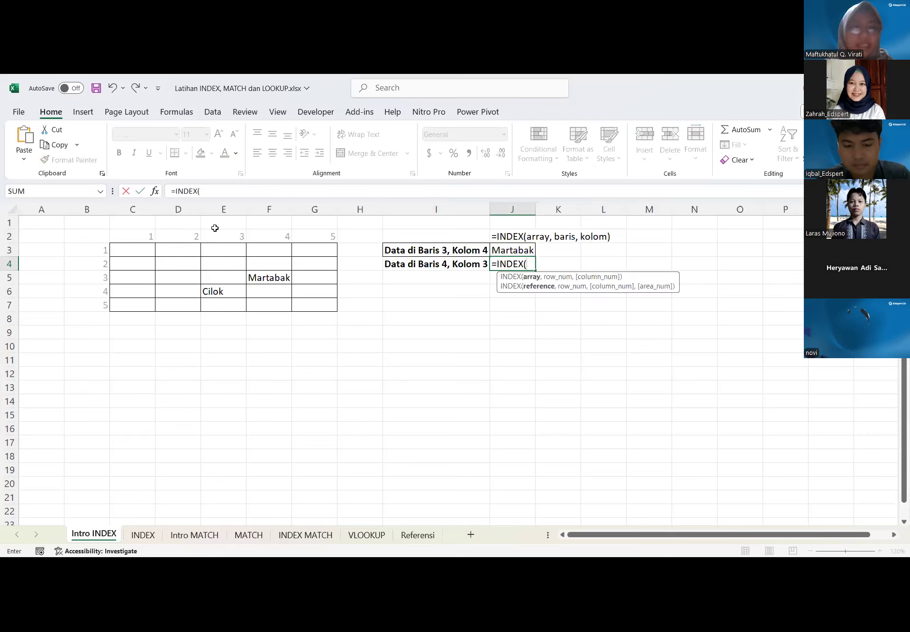
pyautogui.click(125, 247)
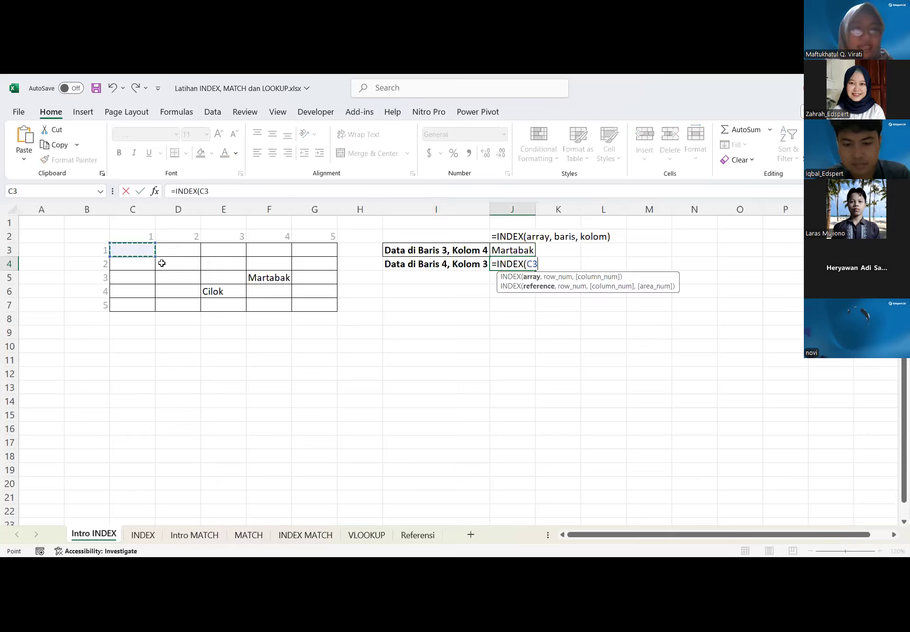
pyautogui.keyDown('shift'); pyautogui.click(313, 300); pyautogui.keyUp('shift')
pyautogui.write(',')
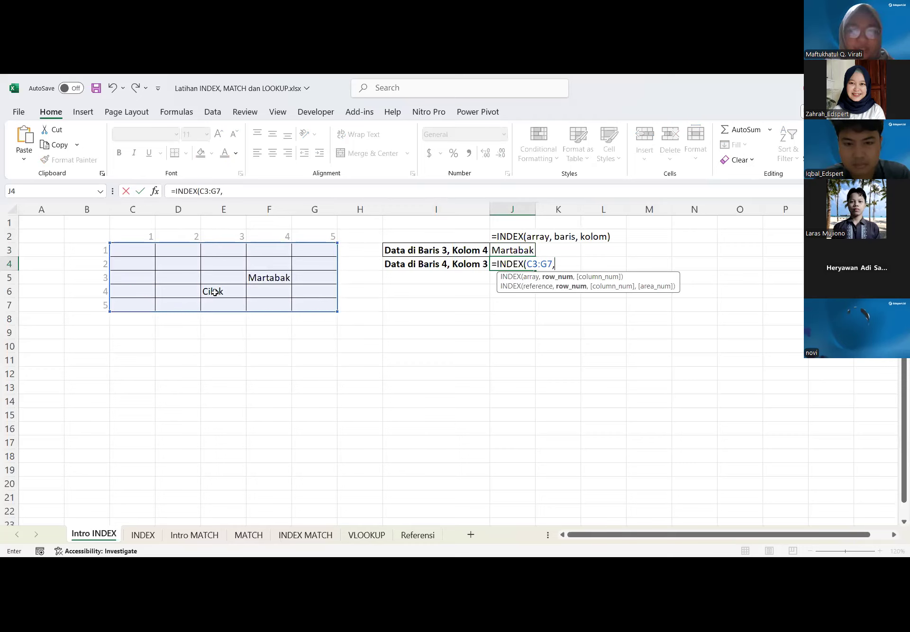
pyautogui.write('4,3')
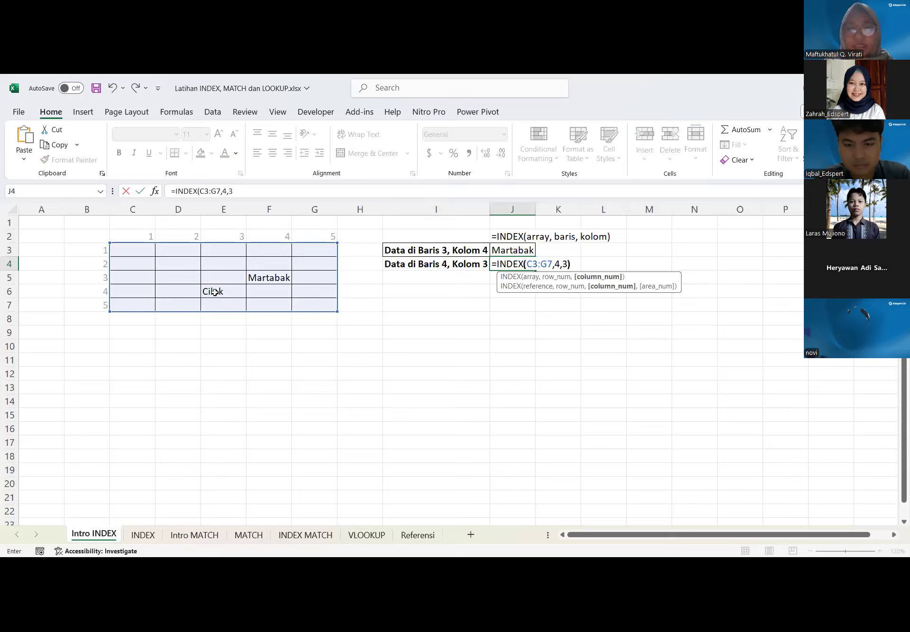
pyautogui.write(')')
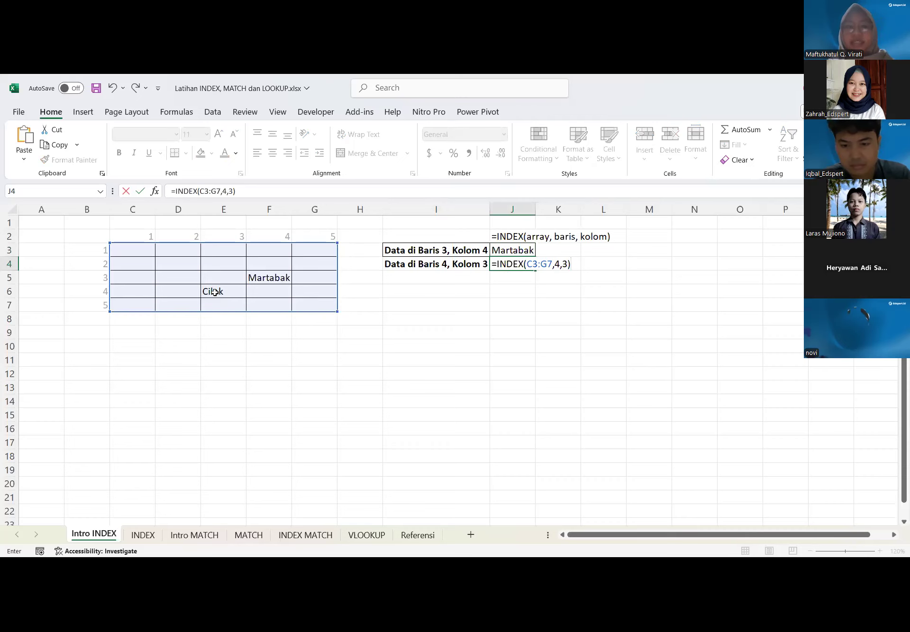
pyautogui.press('Return')
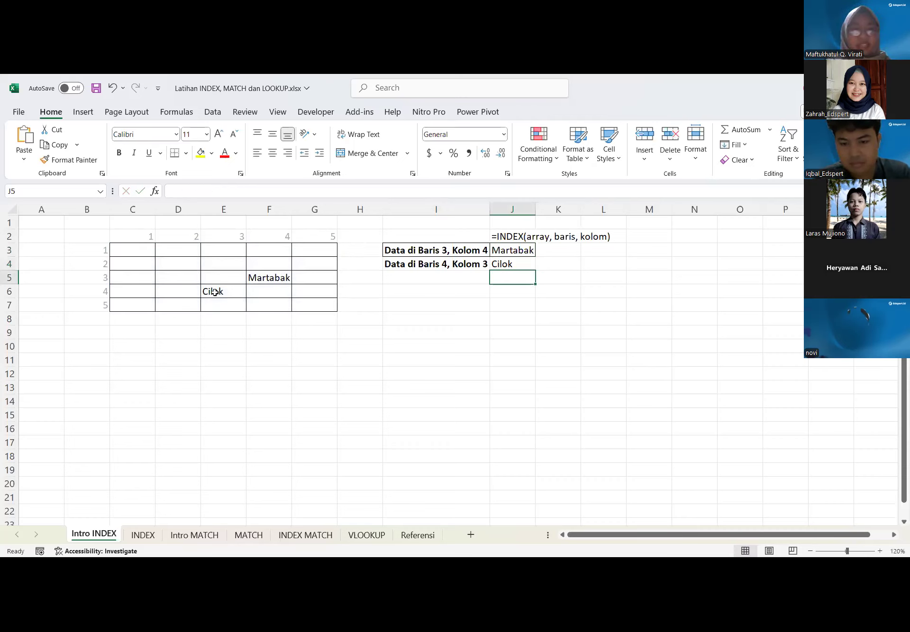
# Replace the item at row 3, column 4 of the table (cell F5) with "Putu Ayu"
pyautogui.click(257, 280)
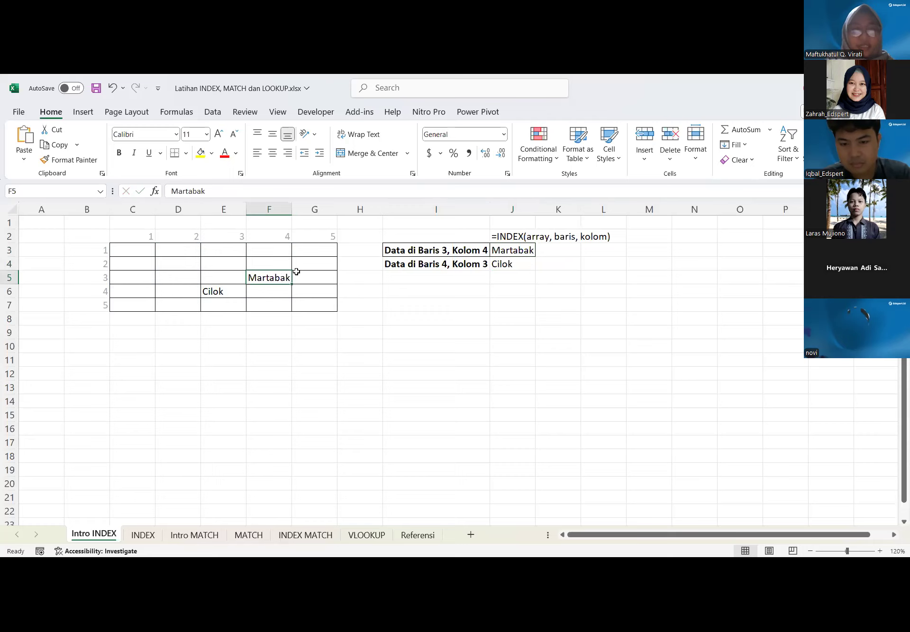
pyautogui.write('Putu Ayu')
pyautogui.press('Return')
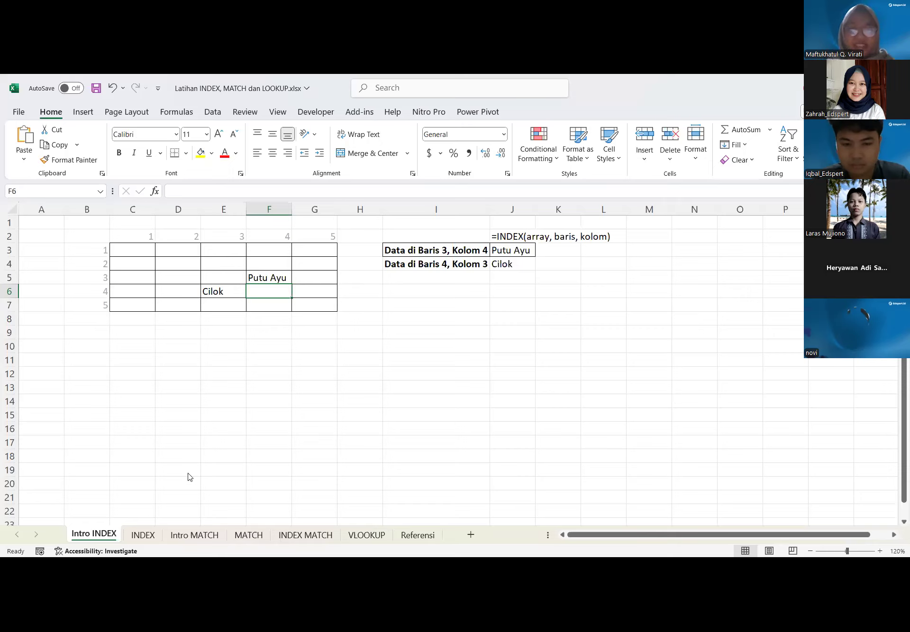
# Switch to the INDEX sheet and enlarge the score table with its row and column numbers in view
pyautogui.click(143, 535)
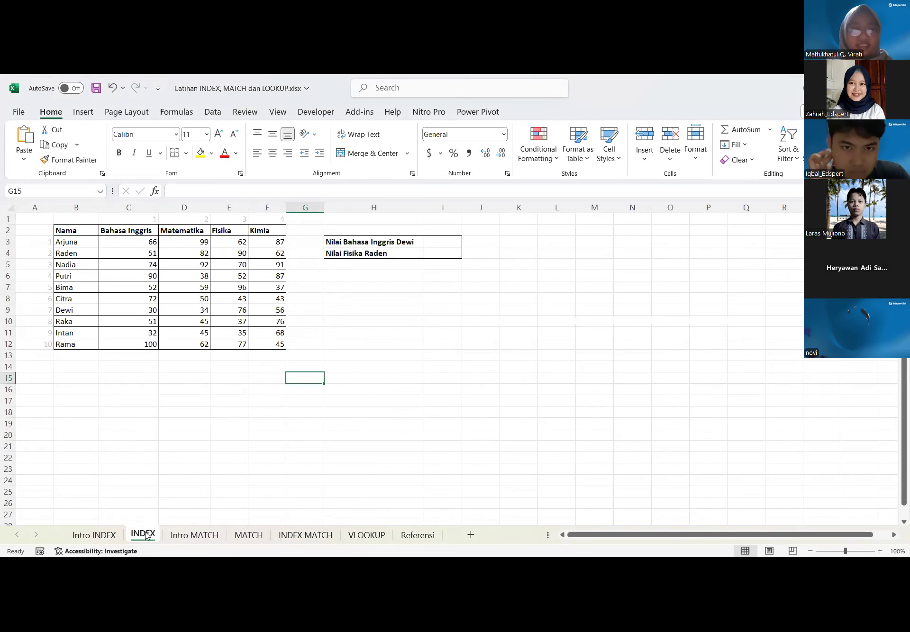
pyautogui.click(432, 358)
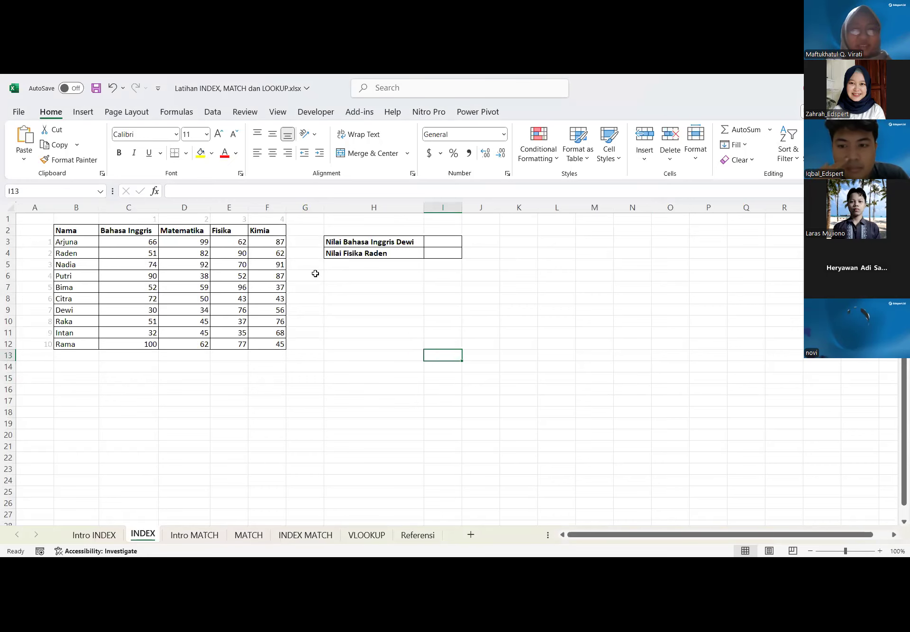
pyautogui.scroll(2, 315, 273)
pyautogui.click(315, 275)
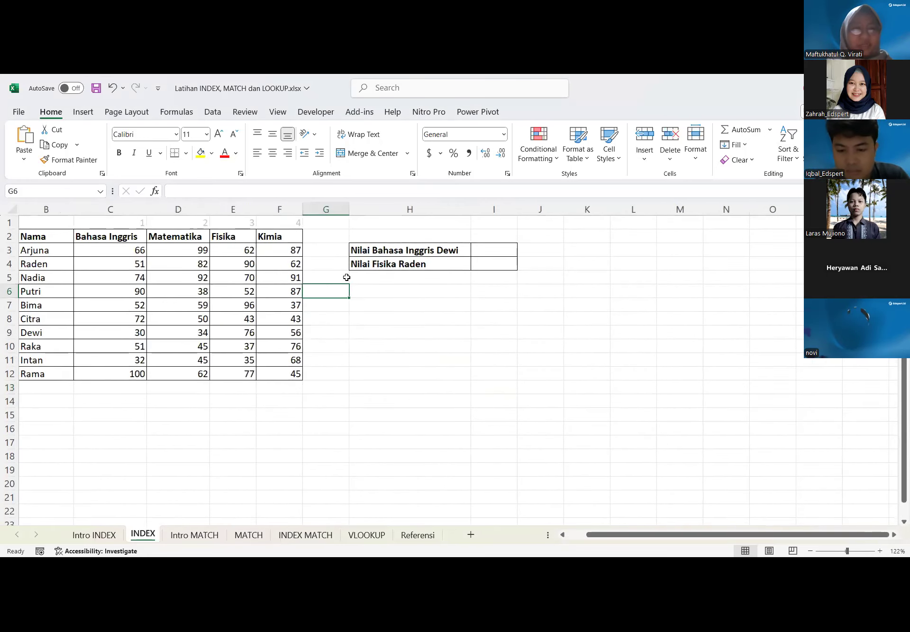
pyautogui.hscroll(-1, 346, 277)
pyautogui.moveTo(403, 279); pyautogui.dragTo(382, 278)
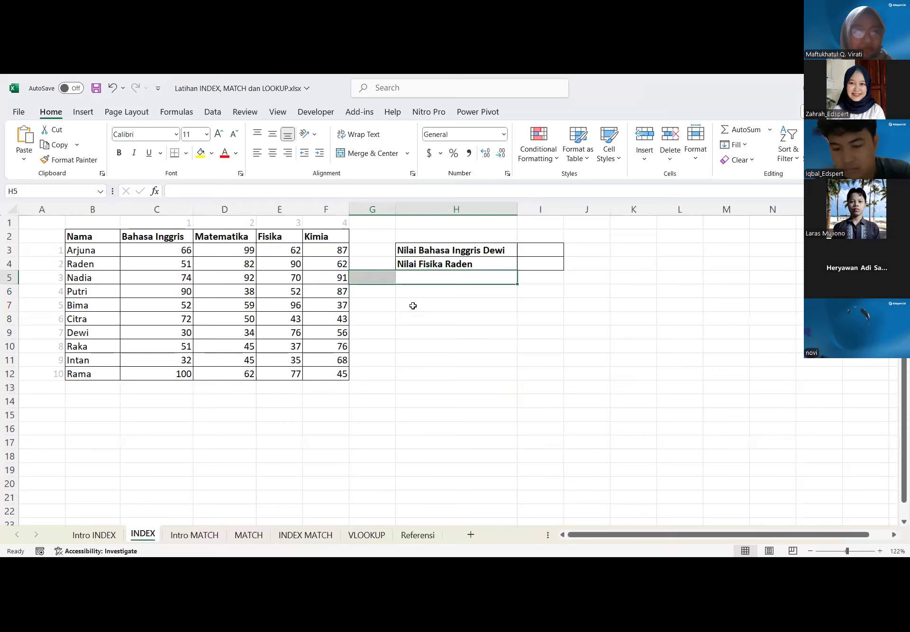
pyautogui.click(413, 305)
pyautogui.click(386, 302)
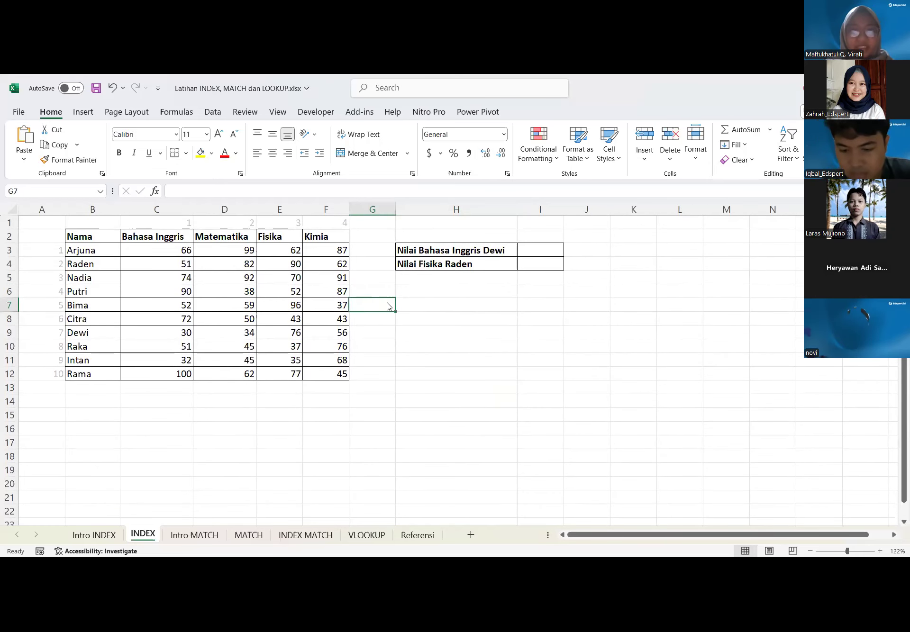
# Examine the two score questions in H3:H4 and find the student from the first question in the table
pyautogui.click(405, 251)
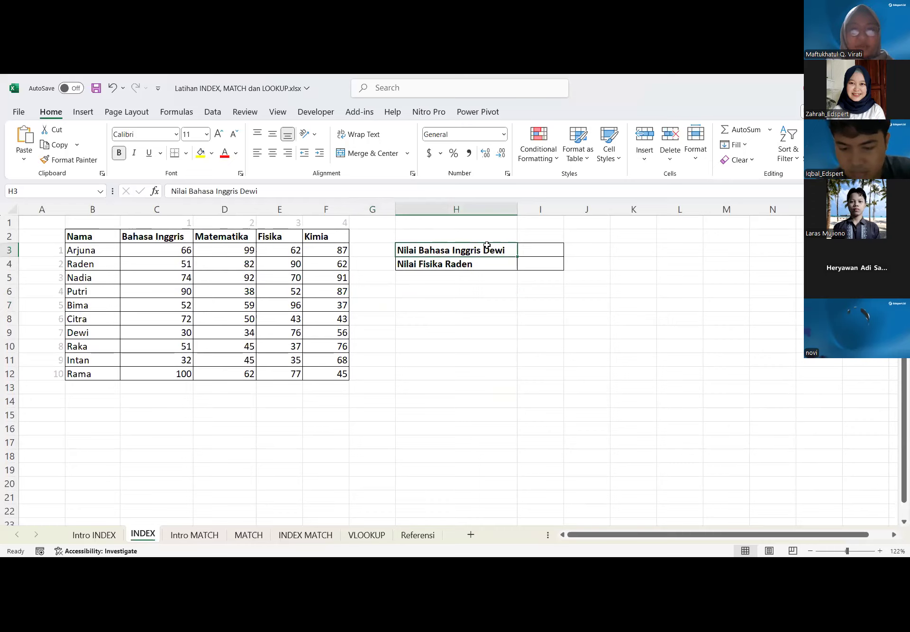
pyautogui.click(483, 274)
pyautogui.click(531, 254)
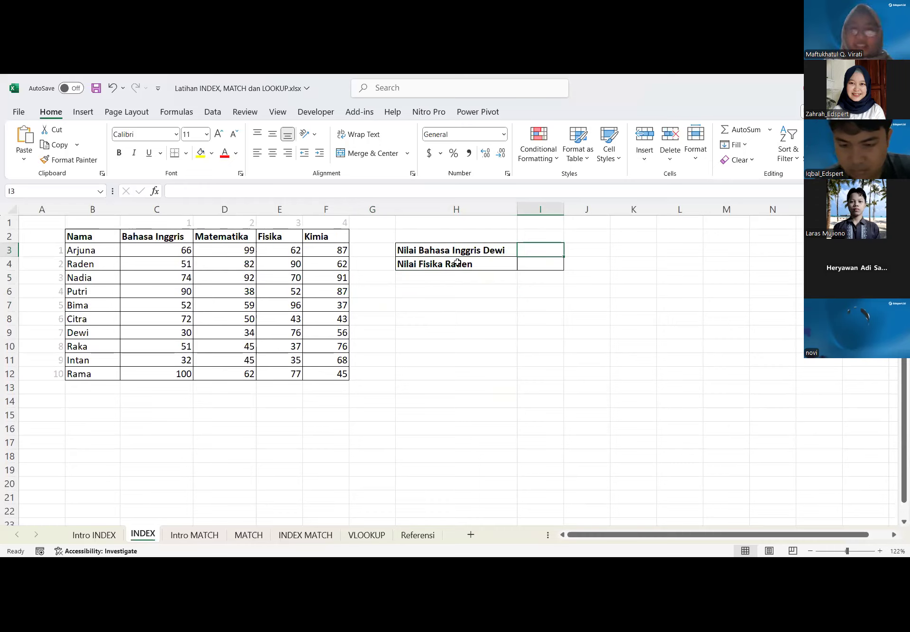
pyautogui.click(491, 282)
pyautogui.click(548, 254)
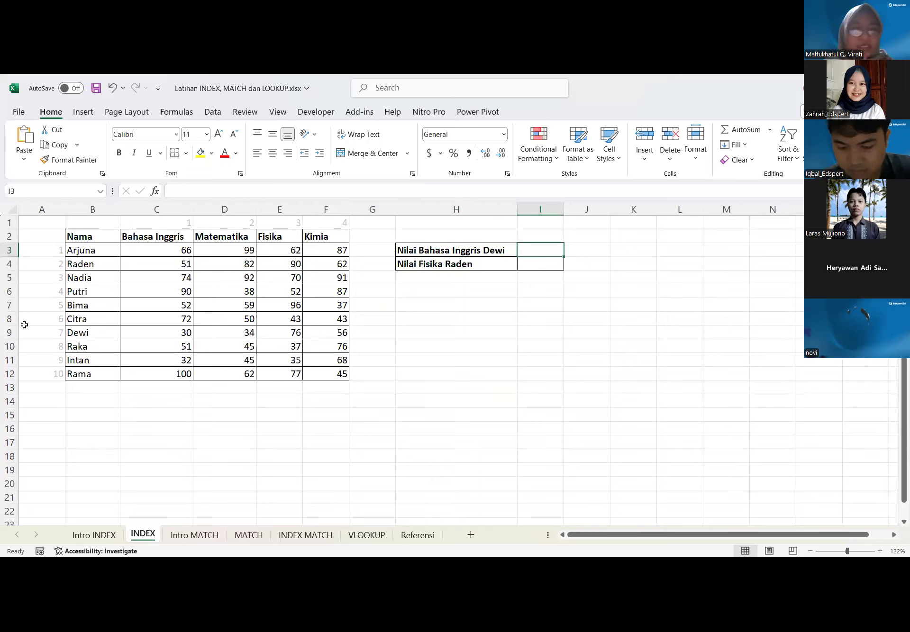
pyautogui.click(97, 333)
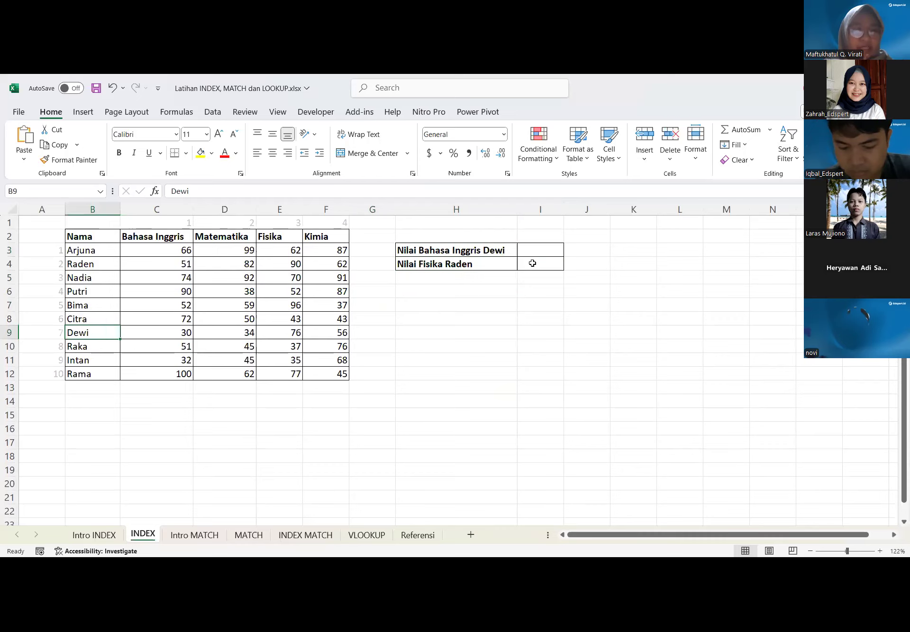
# Begin an INDEX formula in cell I3 for the Bahasa Inggris score question
pyautogui.click(525, 250)
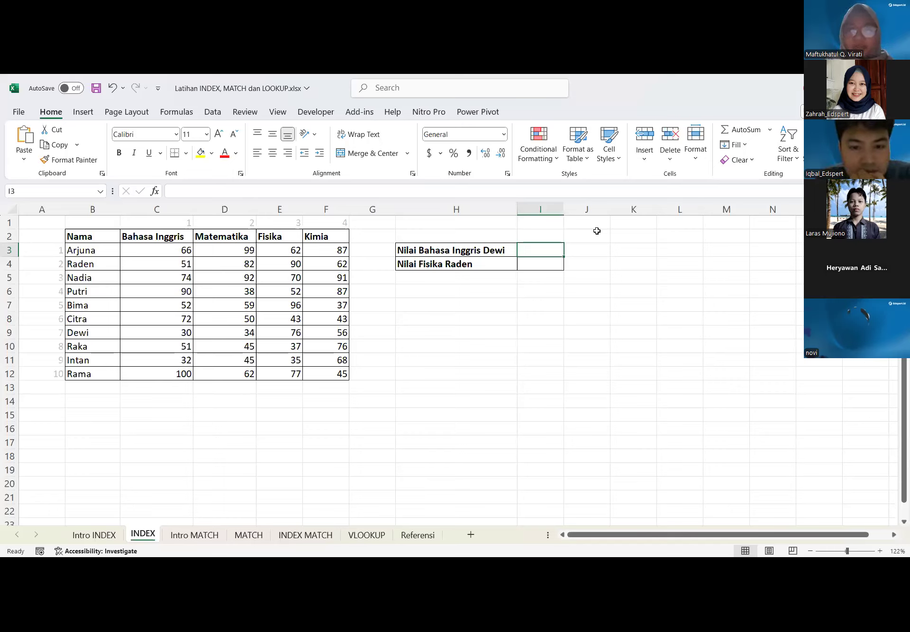
pyautogui.write('=')
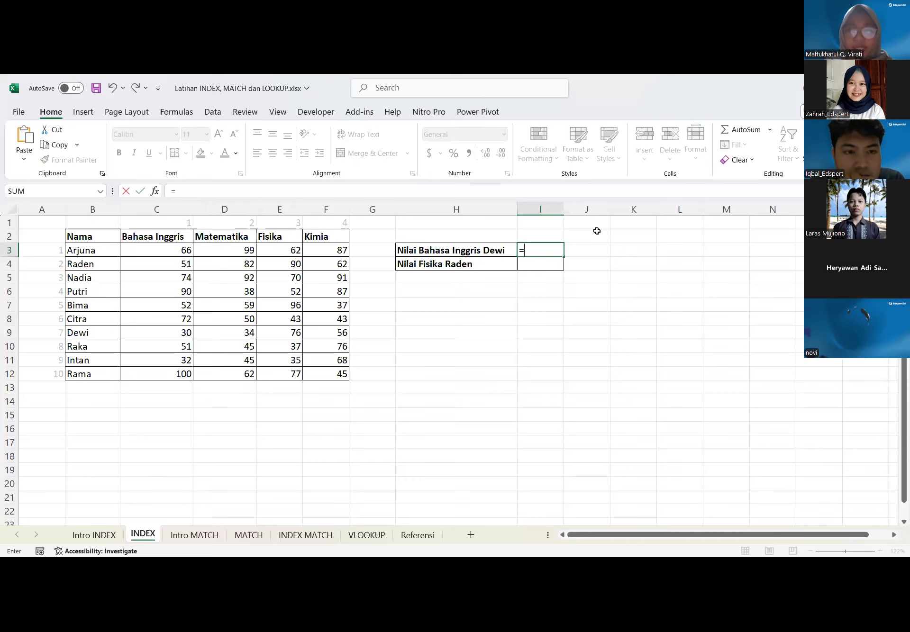
pyautogui.write('INDEX(')
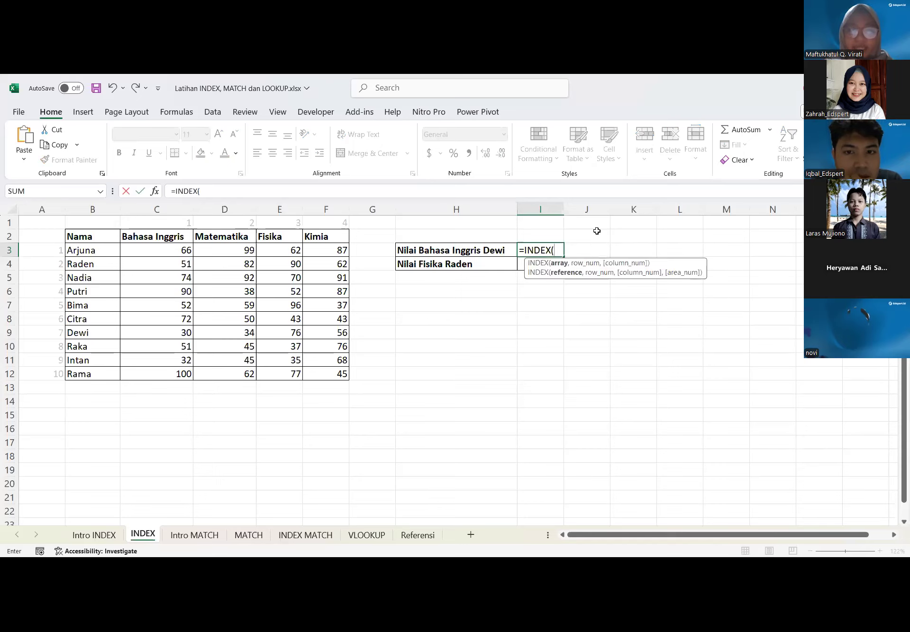
pyautogui.click(89, 236)
pyautogui.moveTo(133, 242); pyautogui.dragTo(325, 238)
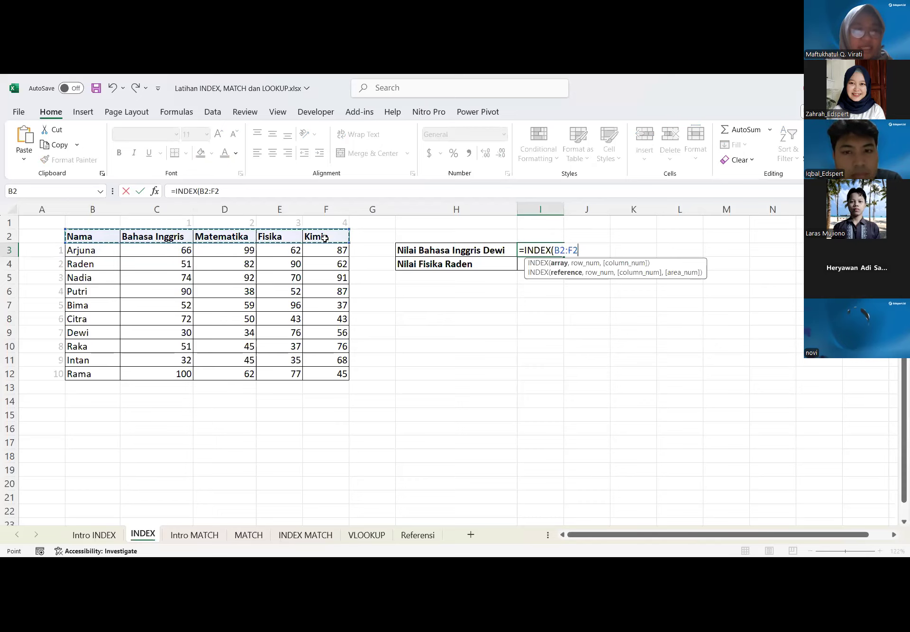
pyautogui.click(92, 249)
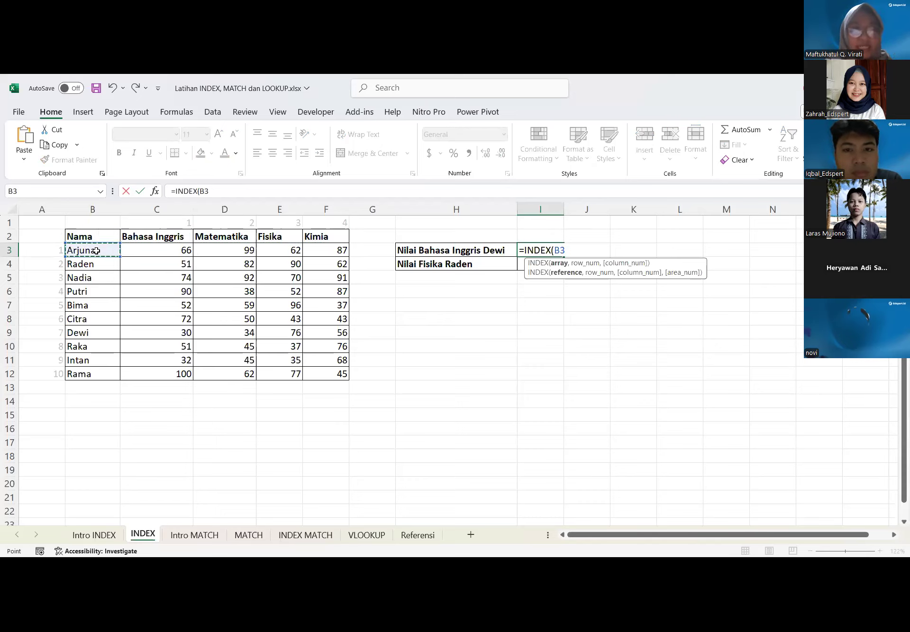
pyautogui.click(152, 250)
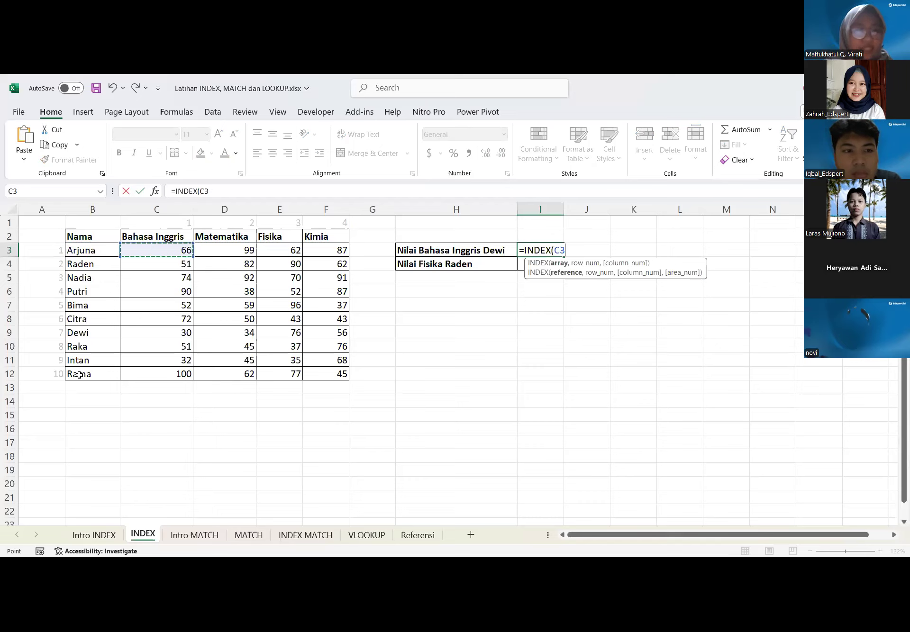
pyautogui.click(251, 332)
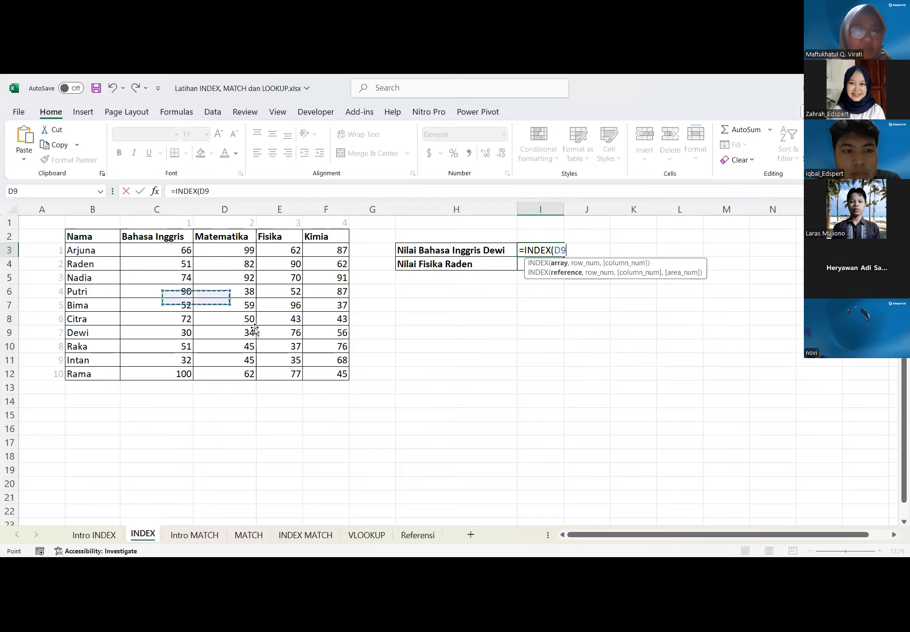
pyautogui.click(160, 251)
pyautogui.click(90, 237)
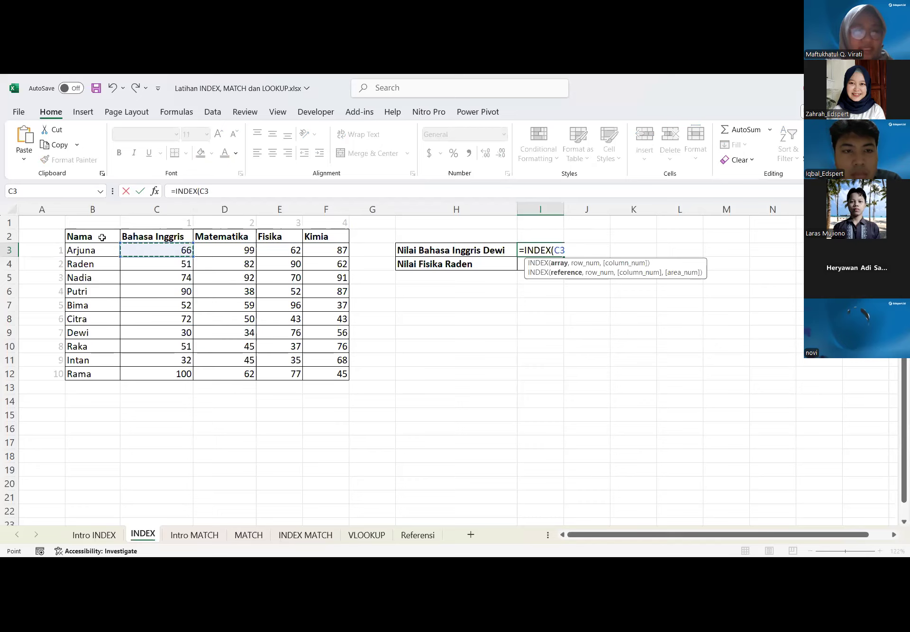
# Complete the INDEX formula in cell I3 with array C3:F12, row 7 and column 1, and compare its result with cell C9
pyautogui.click(158, 250)
pyautogui.moveTo(133, 248); pyautogui.dragTo(340, 375)
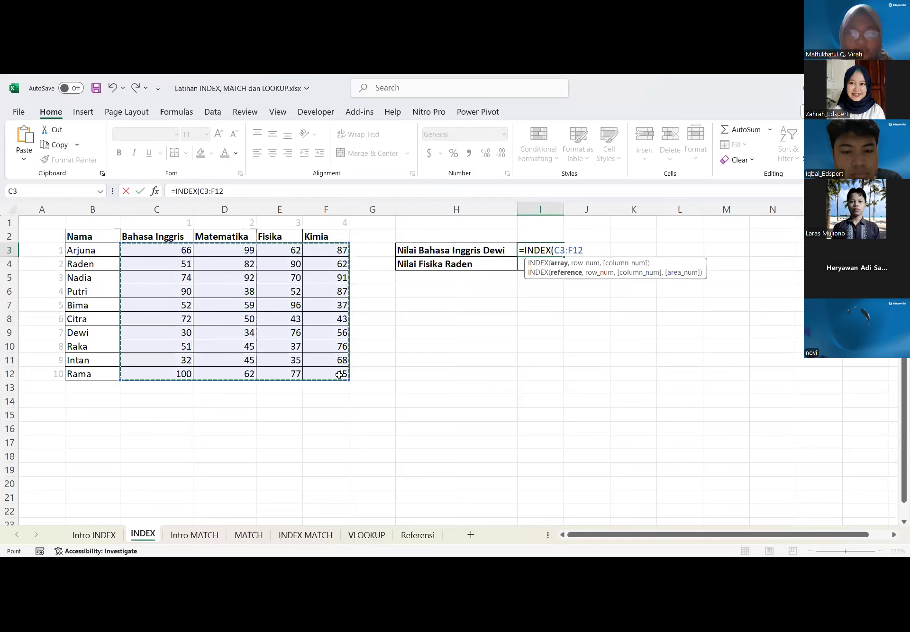
pyautogui.write(',')
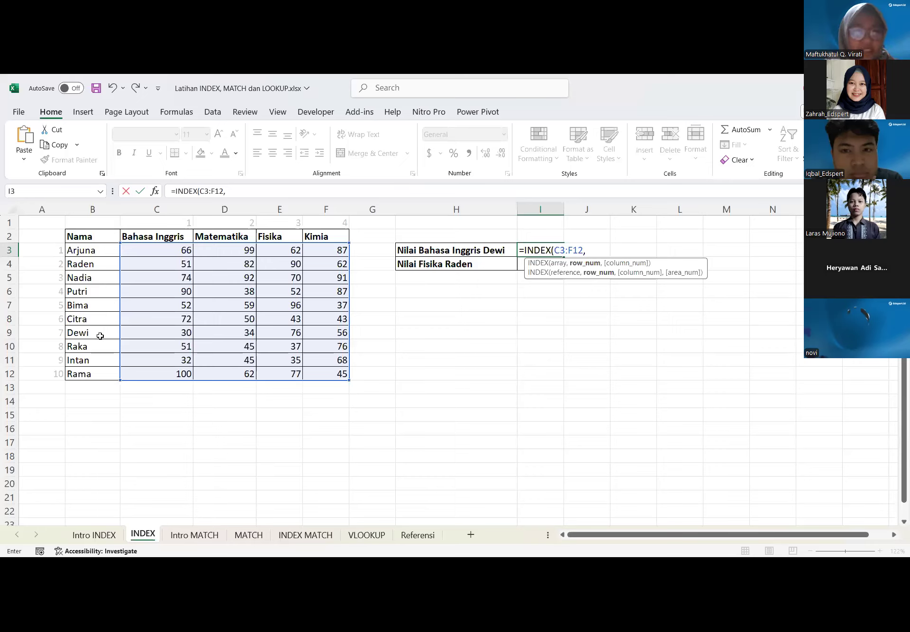
pyautogui.write(' 7')
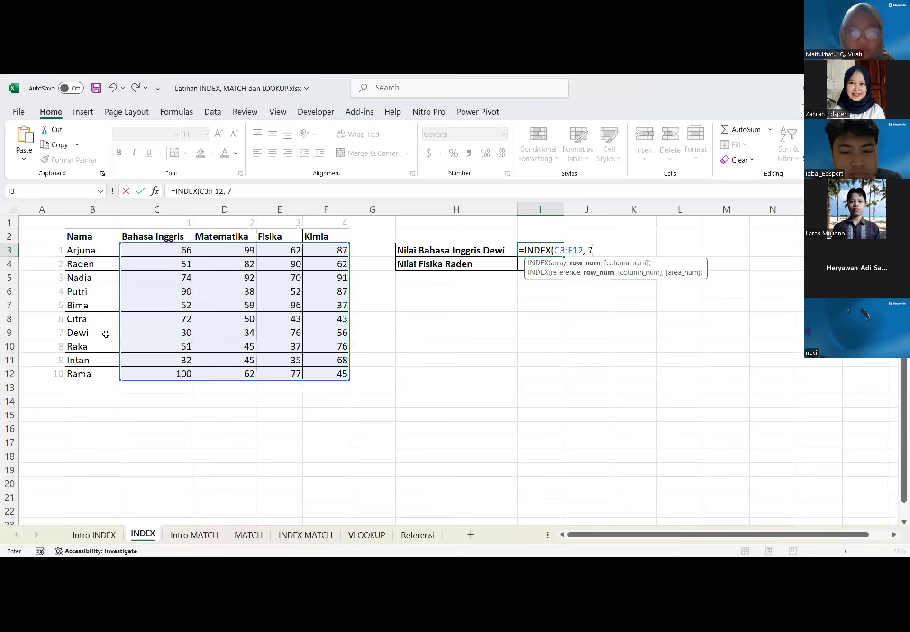
pyautogui.write(', ')
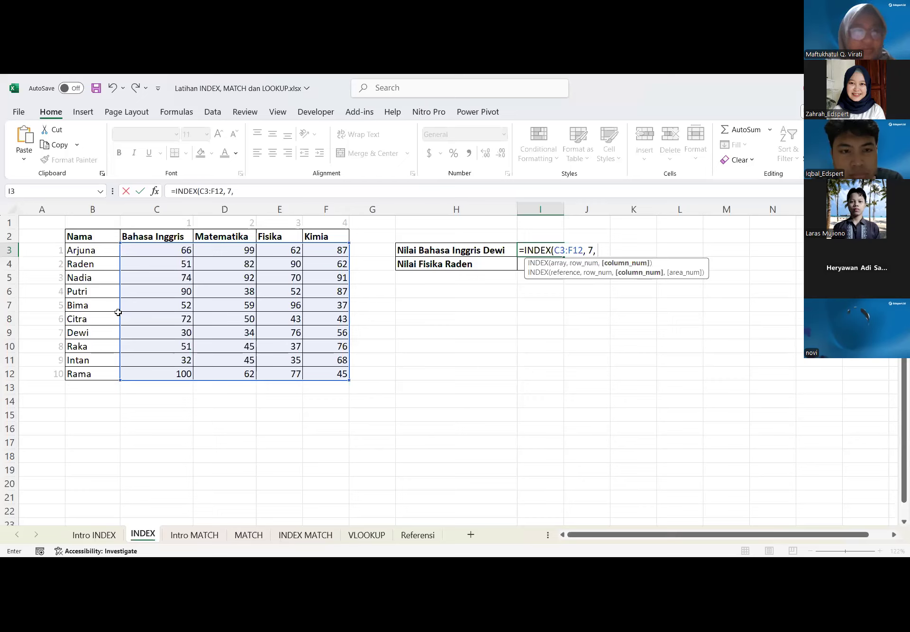
pyautogui.write('1')
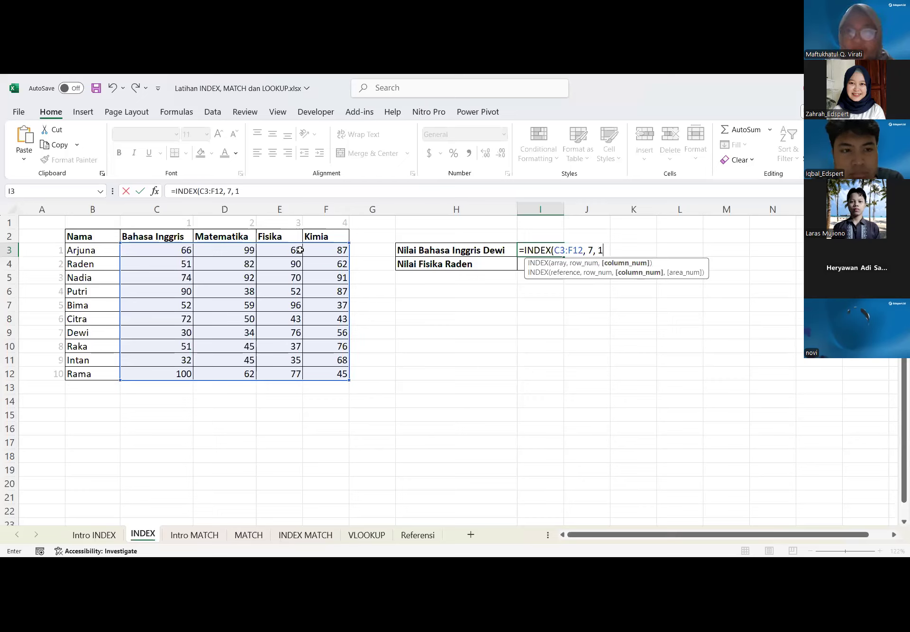
pyautogui.write(')')
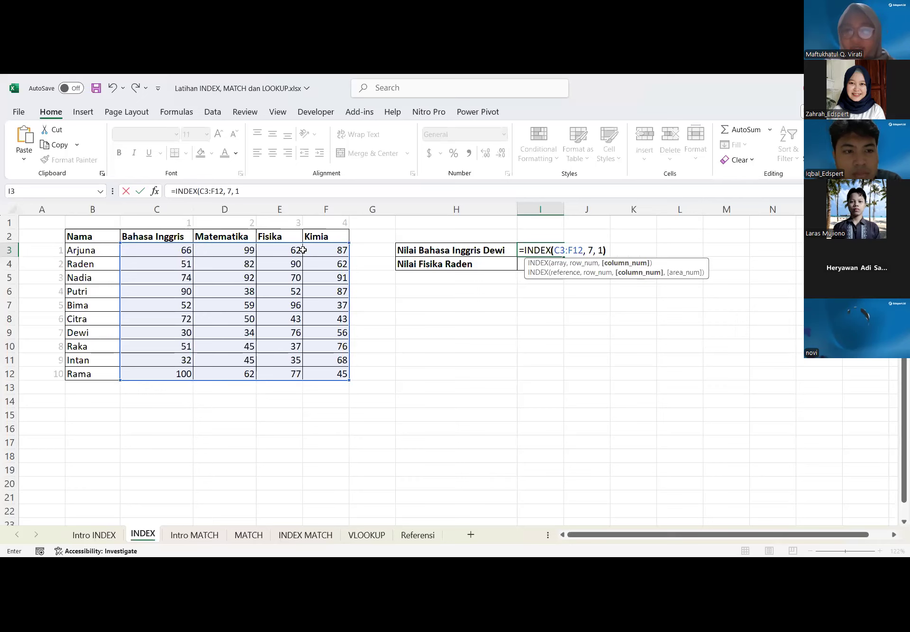
pyautogui.press('Return')
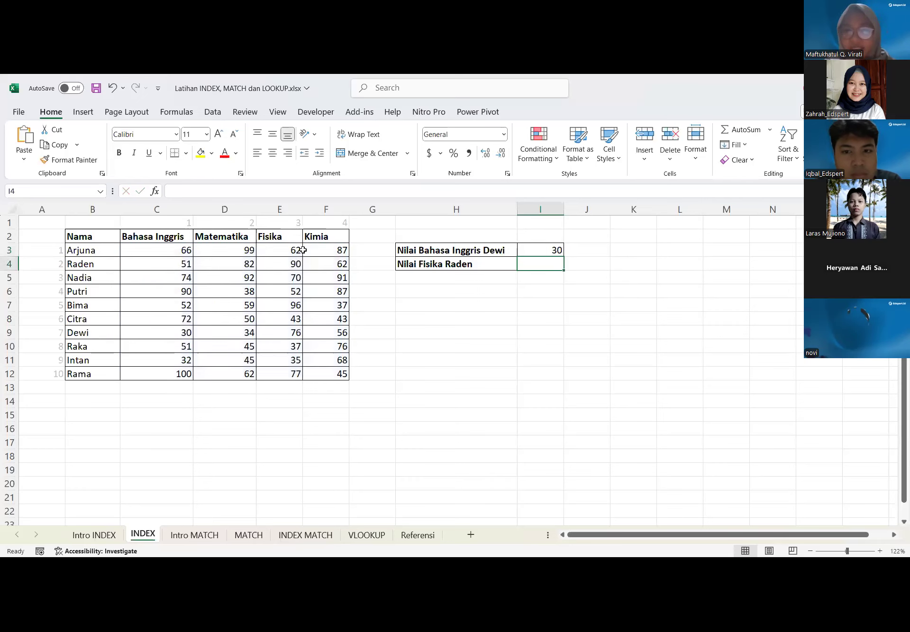
pyautogui.click(529, 245)
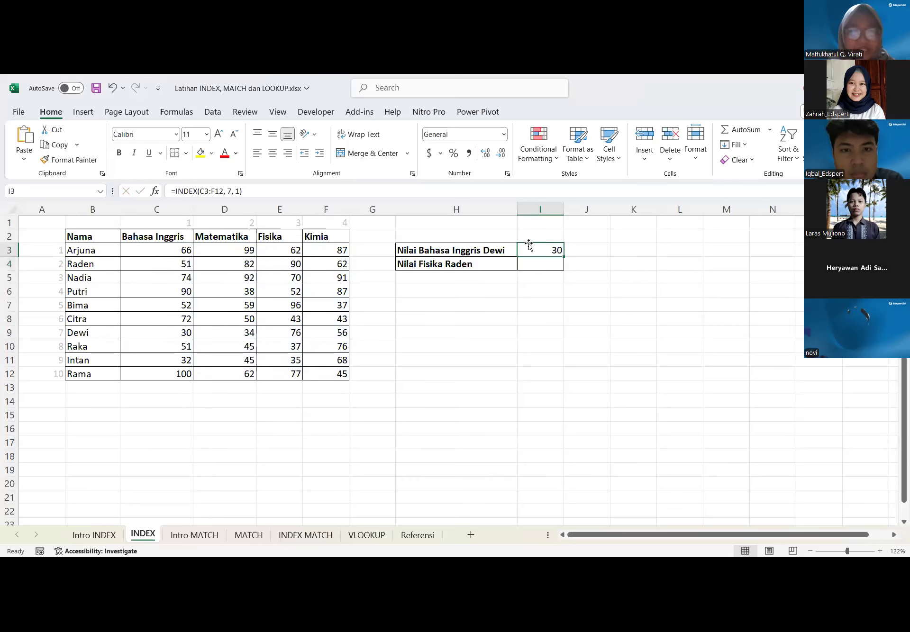
pyautogui.click(176, 327)
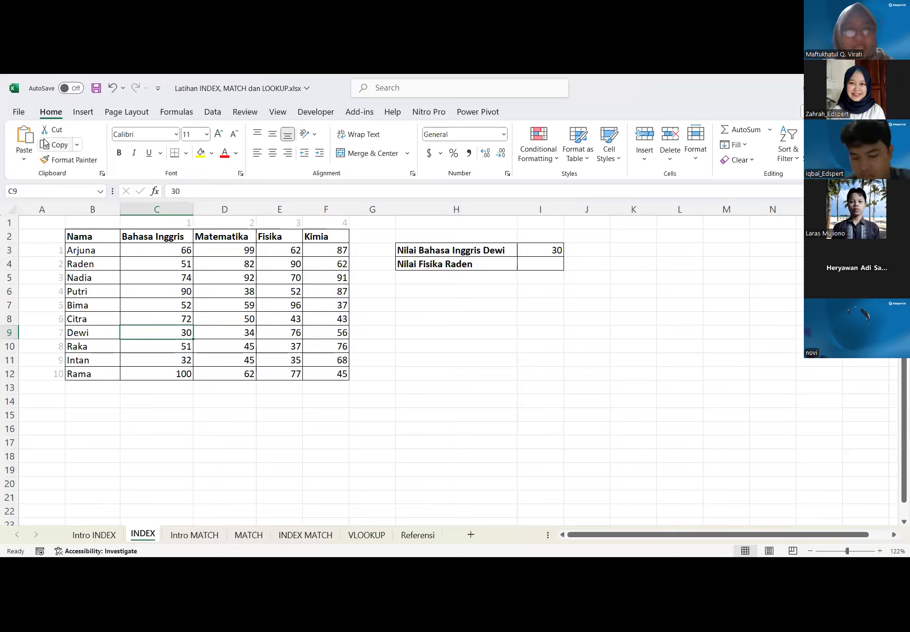
pyautogui.click(19, 112)
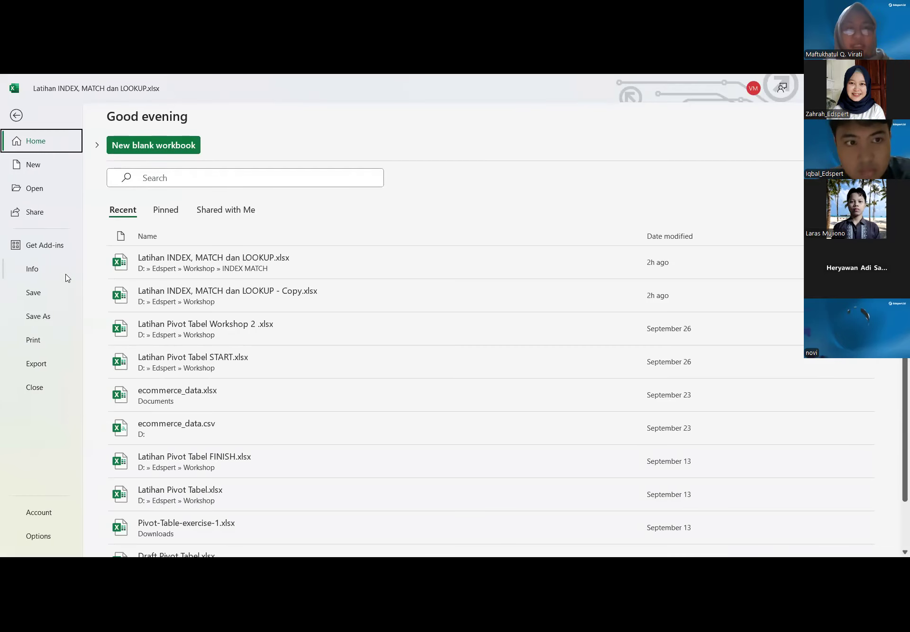
pyautogui.click(16, 116)
pyautogui.press('Up')
pyautogui.press('Up')
pyautogui.press('Up')
pyautogui.press('Right')
pyautogui.press('Right')
pyautogui.press('Right')
pyautogui.press('Right')
pyautogui.press('Right')
pyautogui.press('Up')
pyautogui.press('Up')
pyautogui.press('Right')
pyautogui.press('Right')
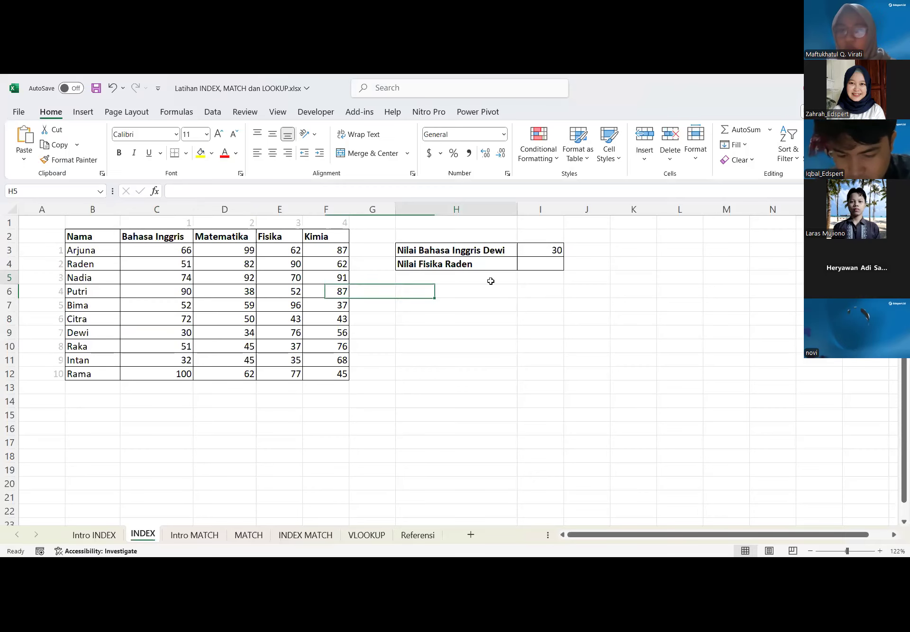
# Start the Bahasa Inggris score formula in cell I3 over with INDEX, using the scores in C3:F12 as the array
pyautogui.click(547, 259)
pyautogui.click(534, 242)
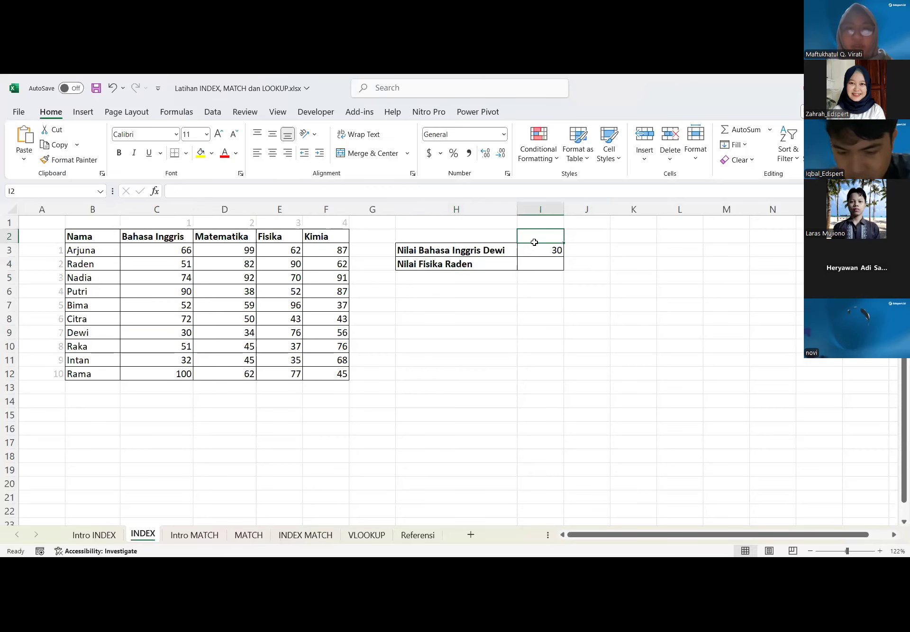
pyautogui.press('Down')
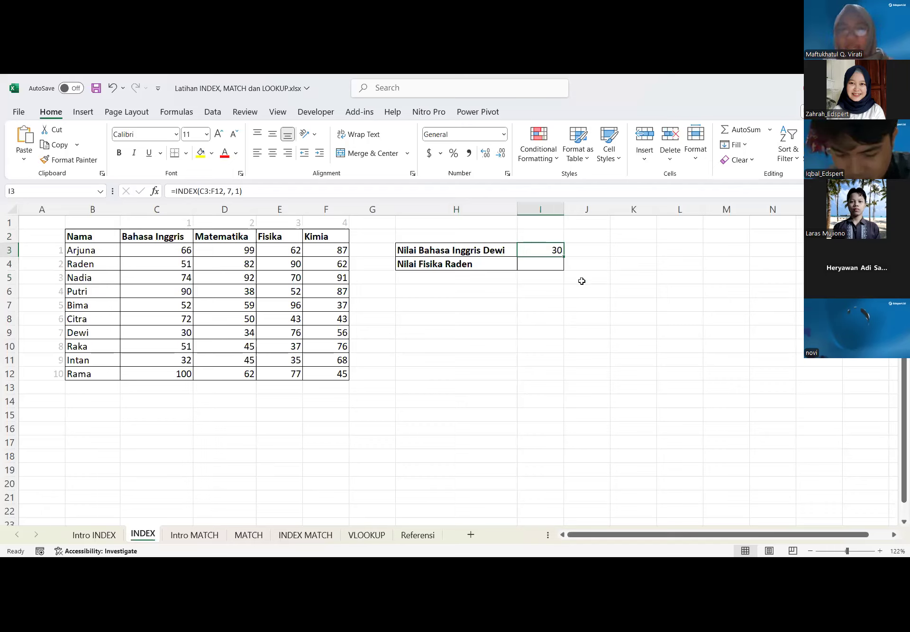
pyautogui.write('=')
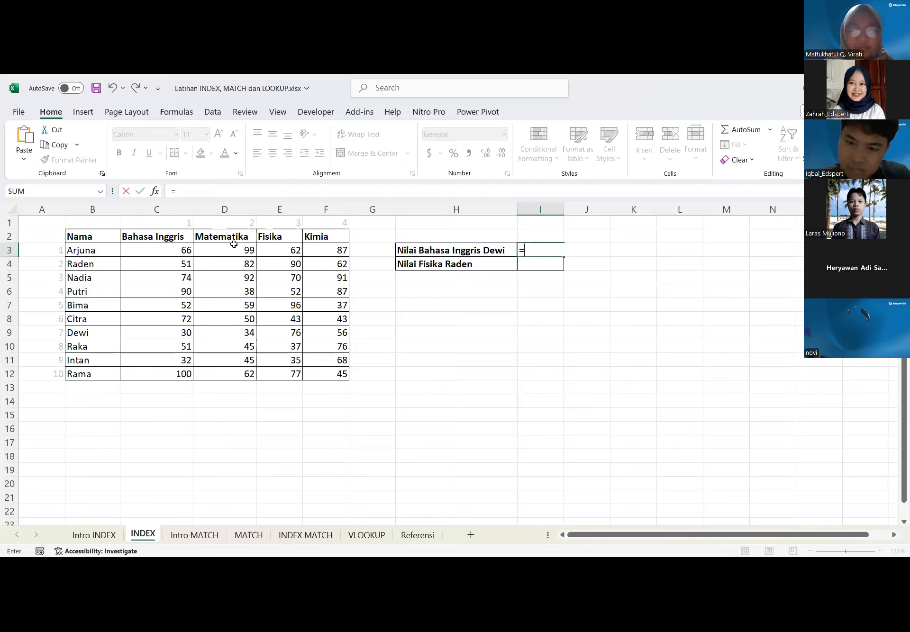
pyautogui.write('INDEX(')
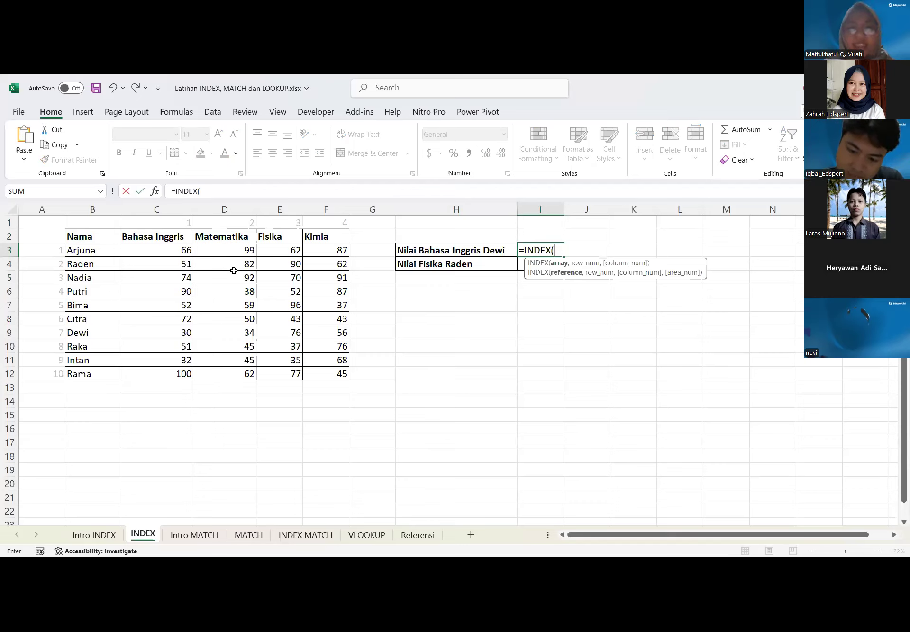
pyautogui.moveTo(151, 248); pyautogui.dragTo(331, 375)
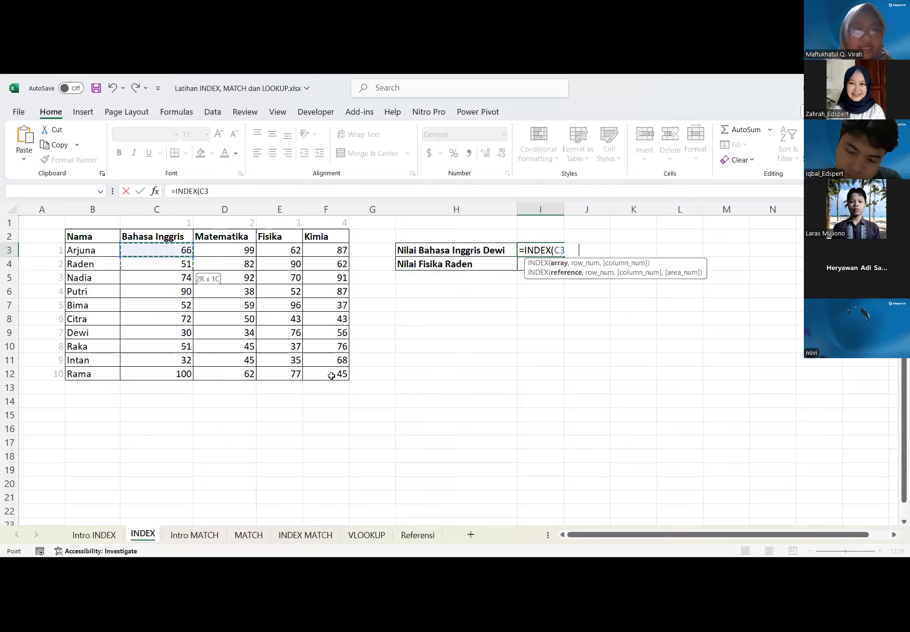
pyautogui.click(93, 262)
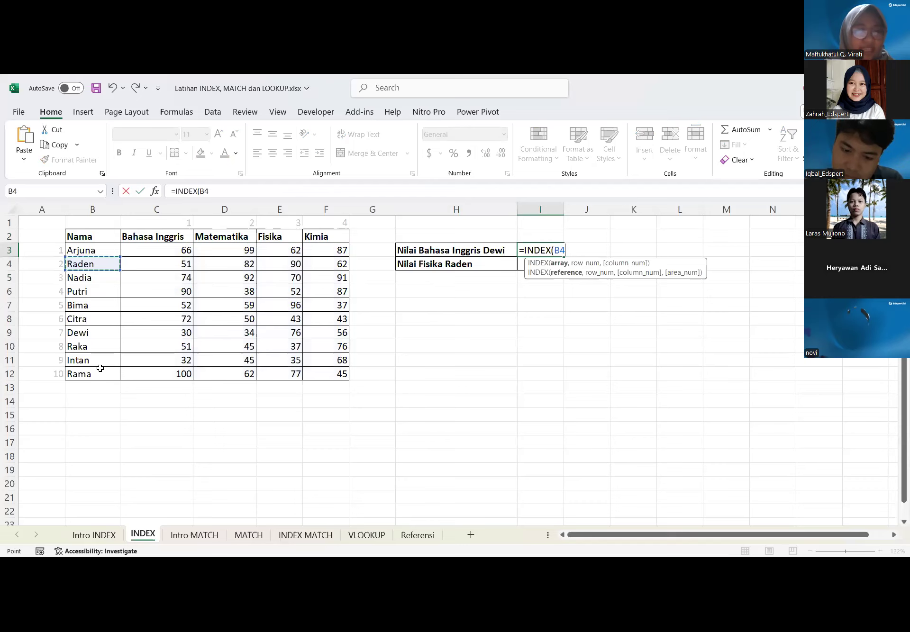
pyautogui.moveTo(151, 237); pyautogui.dragTo(328, 236)
pyautogui.moveTo(334, 362); pyautogui.dragTo(134, 246)
pyautogui.click(134, 246)
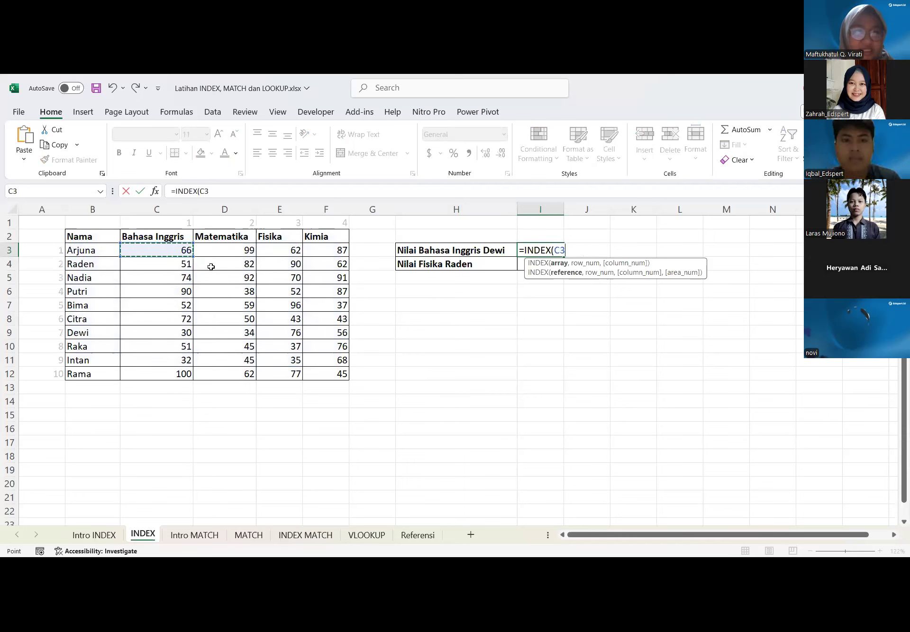
pyautogui.keyDown('shift'); pyautogui.click(342, 372); pyautogui.keyUp('shift')
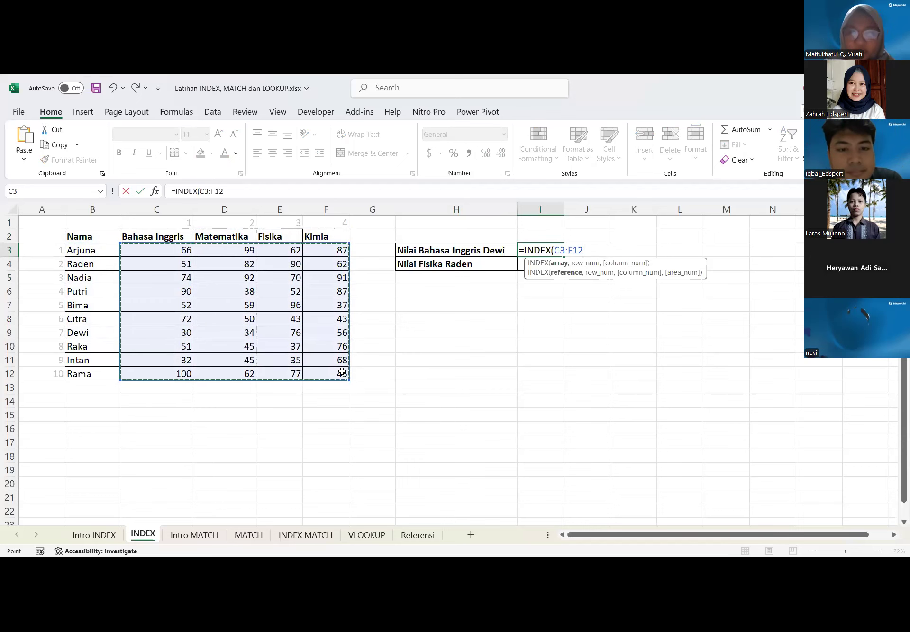
# Finish the INDEX formula in cell I3 with row number 7 and column number 1
pyautogui.write(', 7, ')
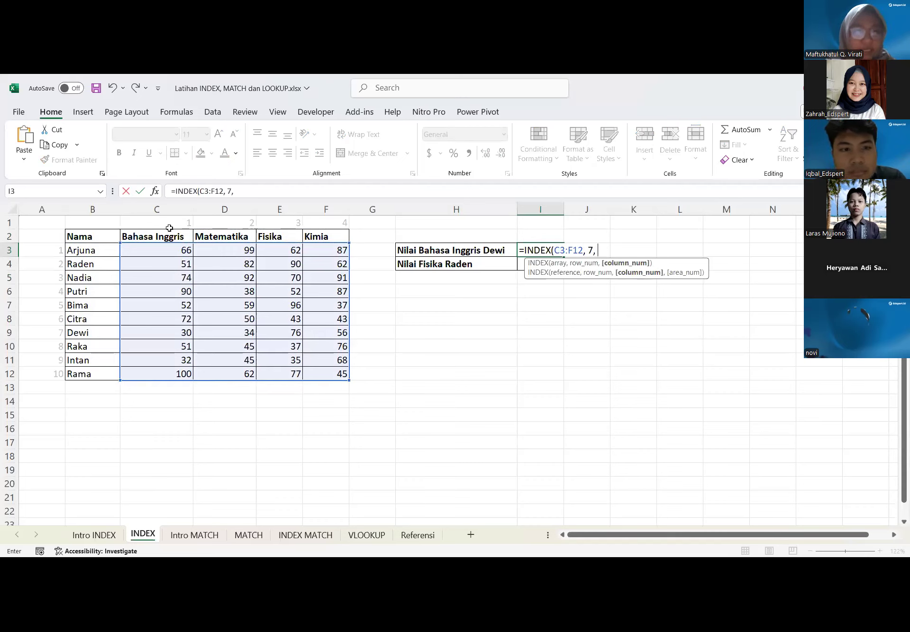
pyautogui.write('1)')
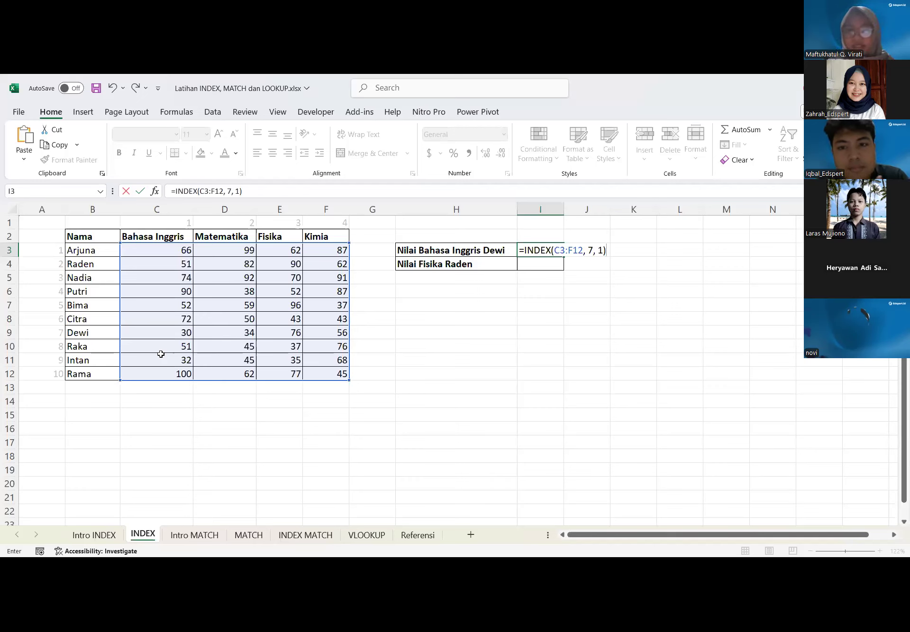
pyautogui.press('Return')
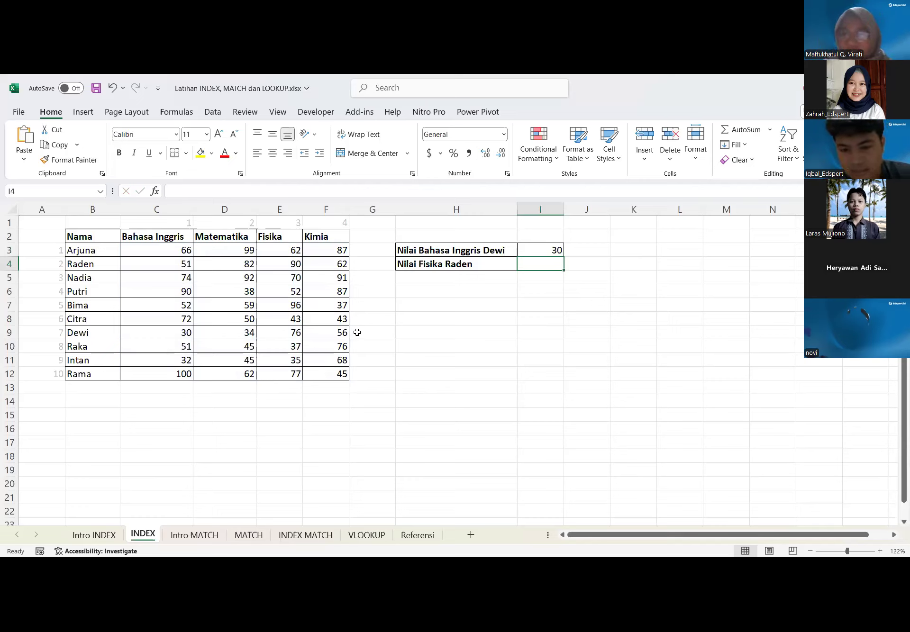
# Enter =INDEX(C3:F12,2,3) in cell I4 for the Fisika score question and compare its result with cell E4
pyautogui.click(143, 252)
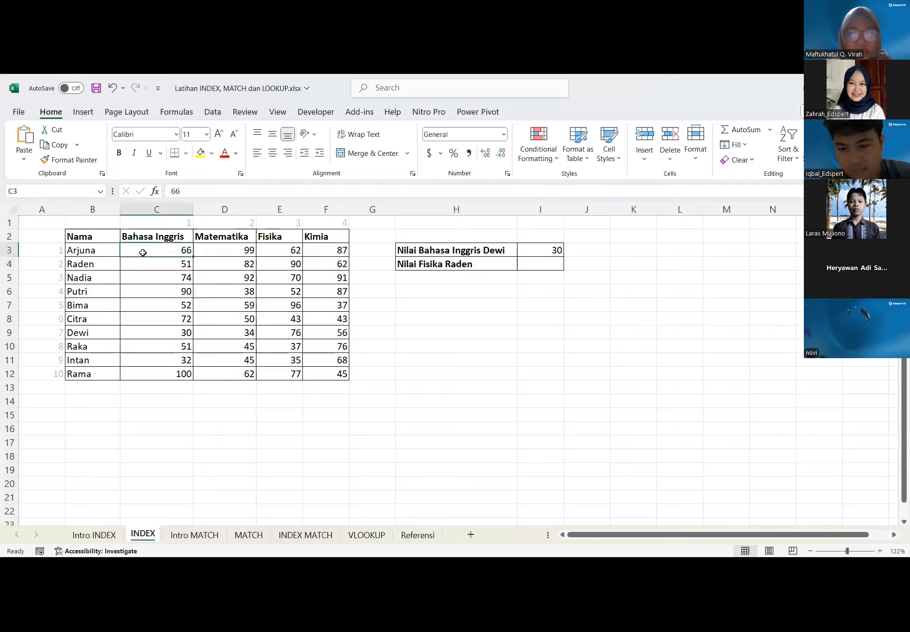
pyautogui.click(554, 264)
pyautogui.write('=')
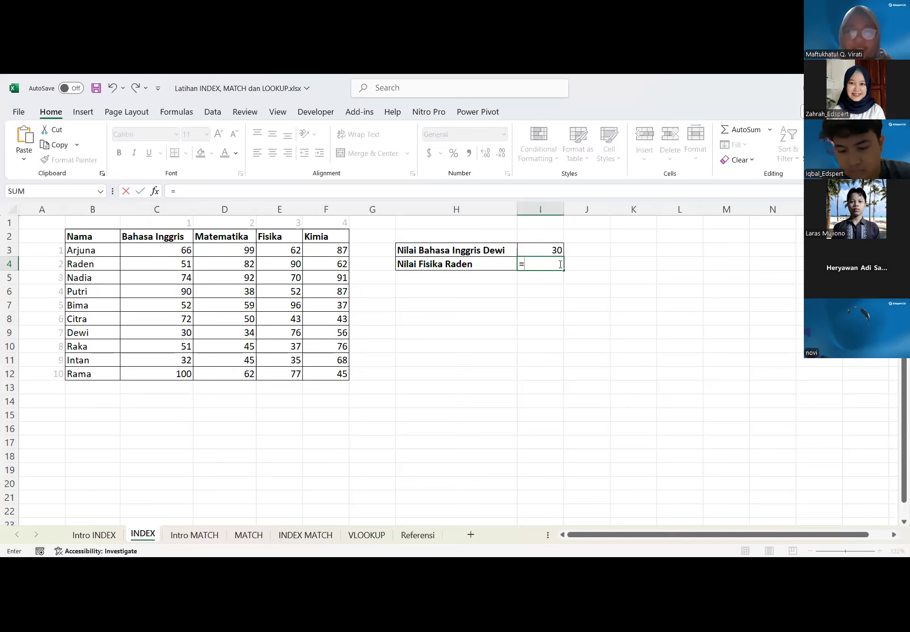
pyautogui.write('INDEX(')
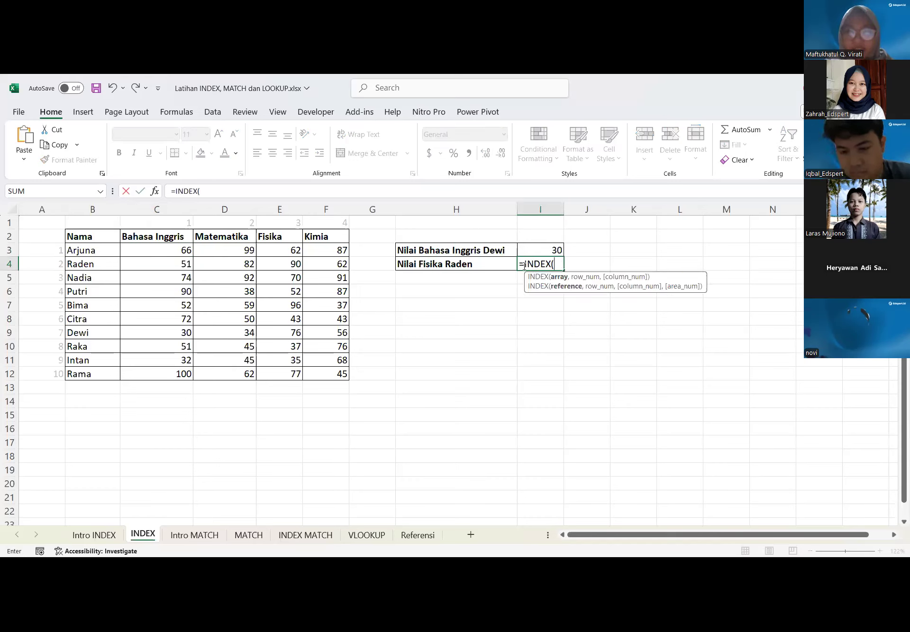
pyautogui.click(171, 250)
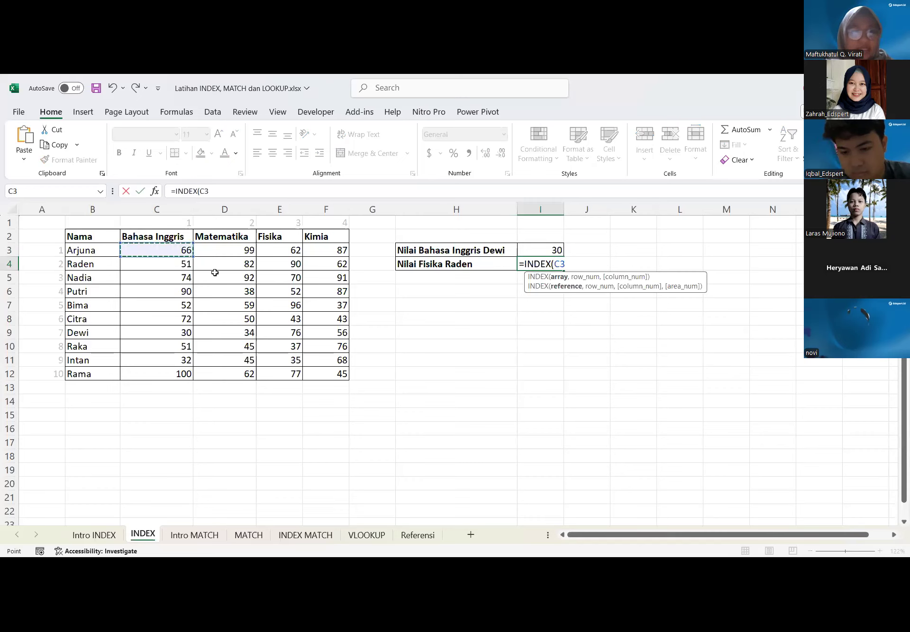
pyautogui.keyDown('shift'); pyautogui.click(336, 375); pyautogui.keyUp('shift')
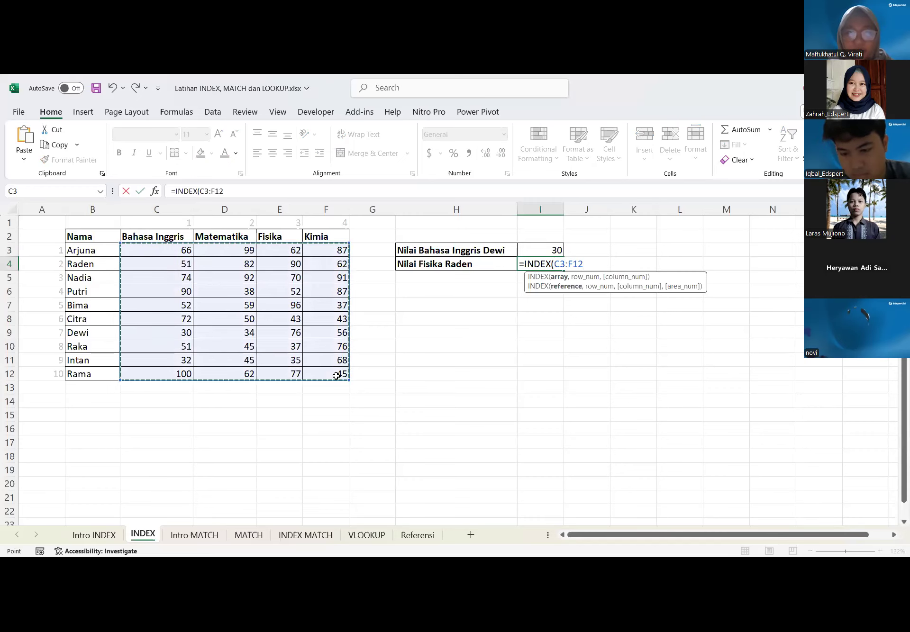
pyautogui.write(',')
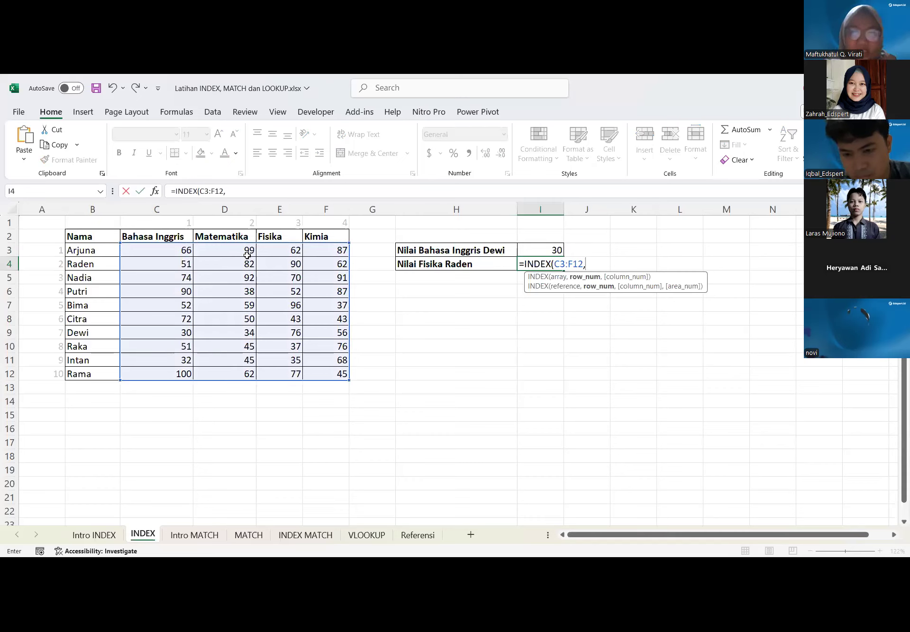
pyautogui.write('2,')
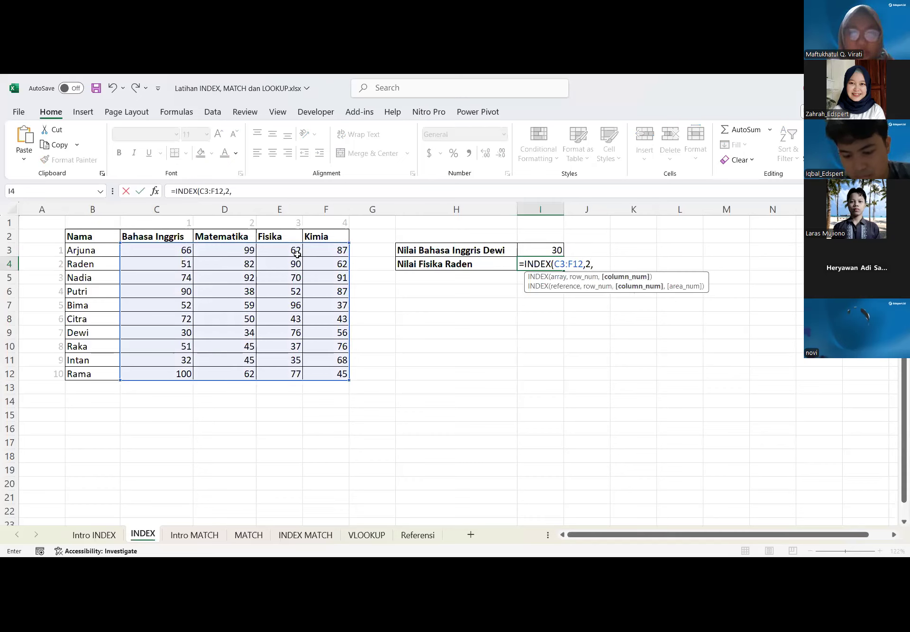
pyautogui.write('3)')
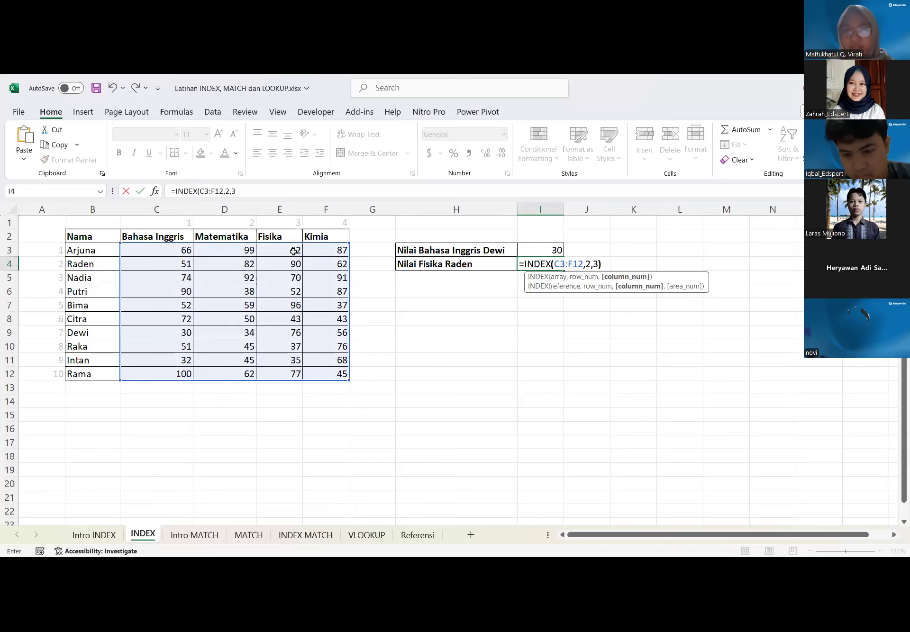
pyautogui.press('Return')
pyautogui.click(297, 260)
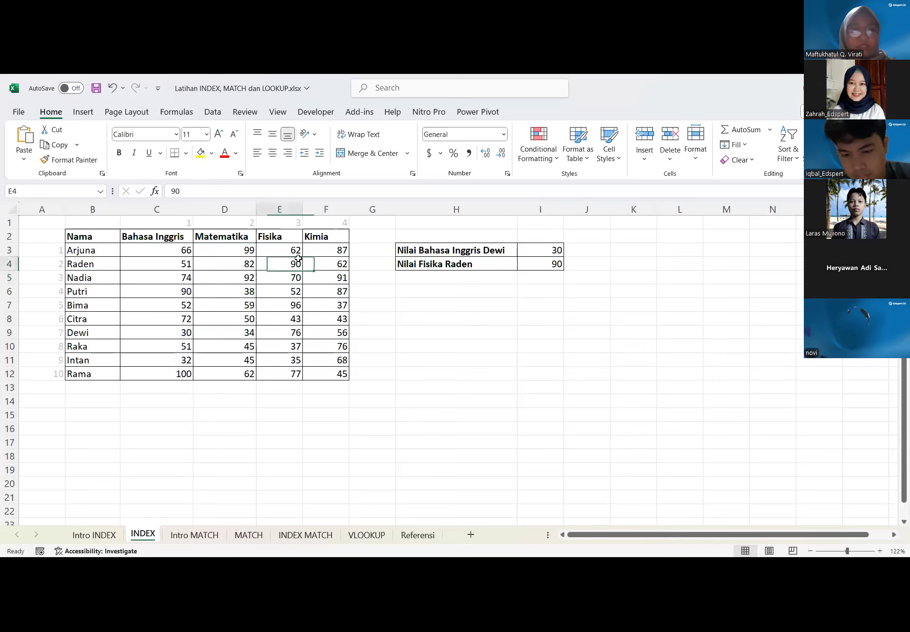
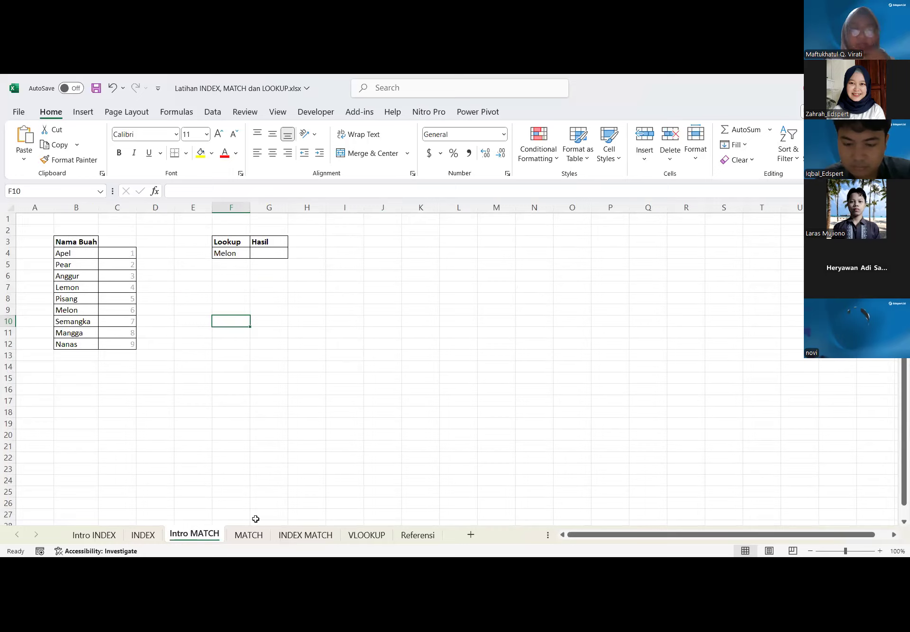
pyautogui.click(283, 258)
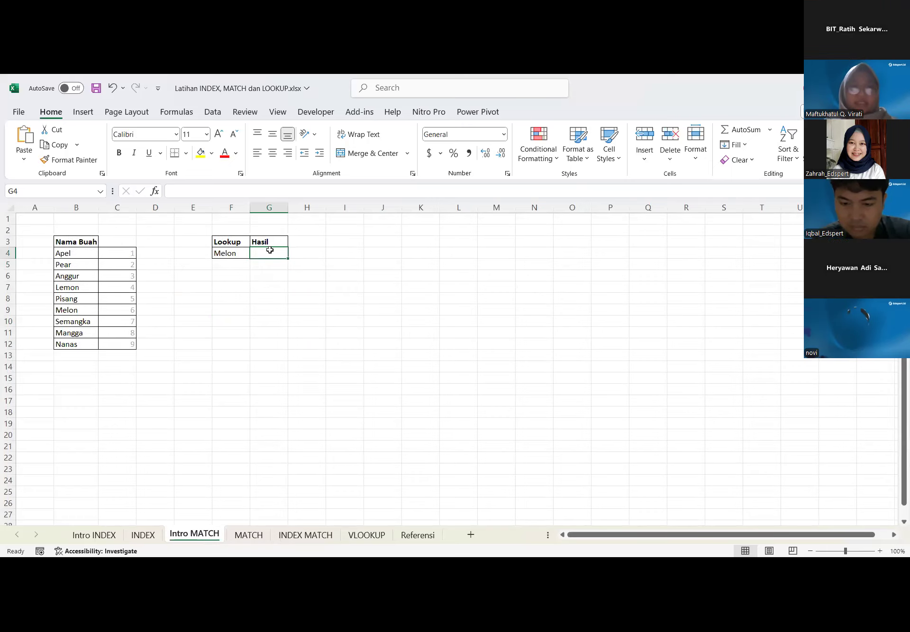
pyautogui.click(274, 227)
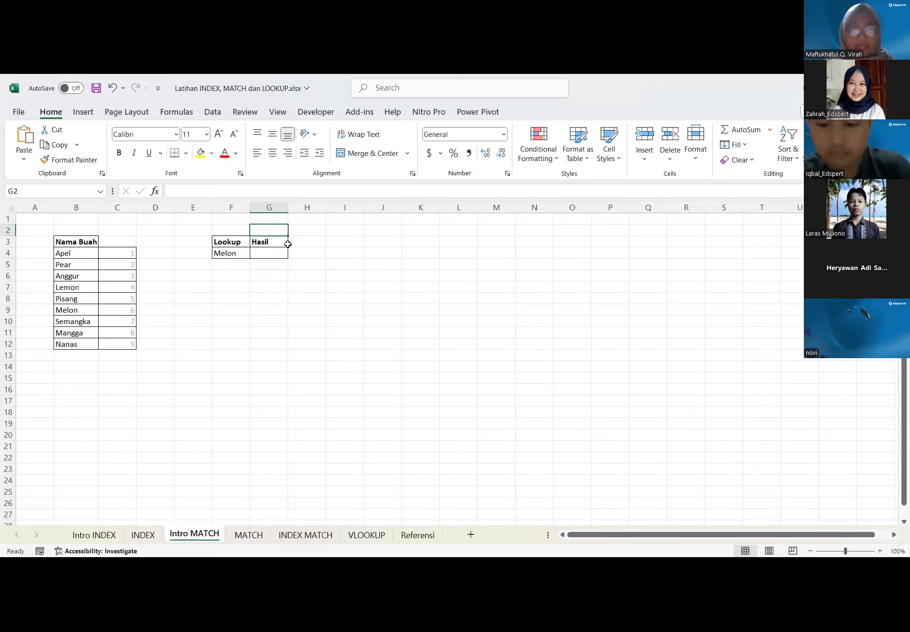
pyautogui.write('=')
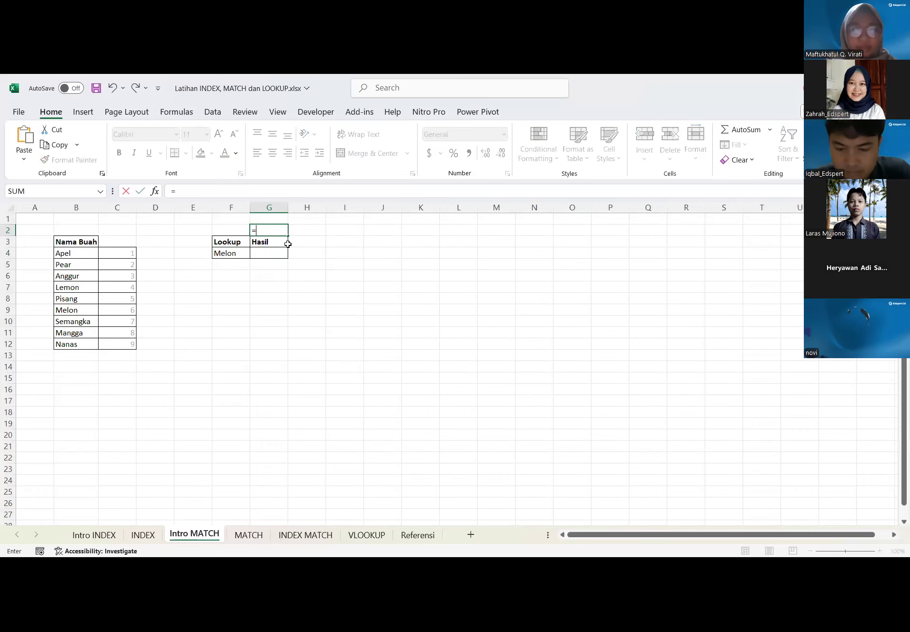
pyautogui.write('MATCH')
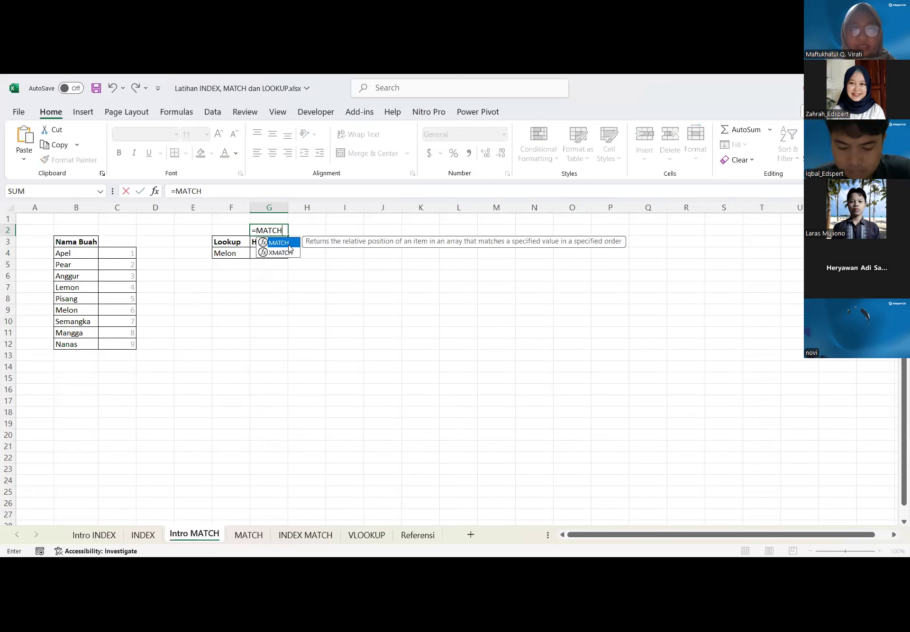
pyautogui.write('(')
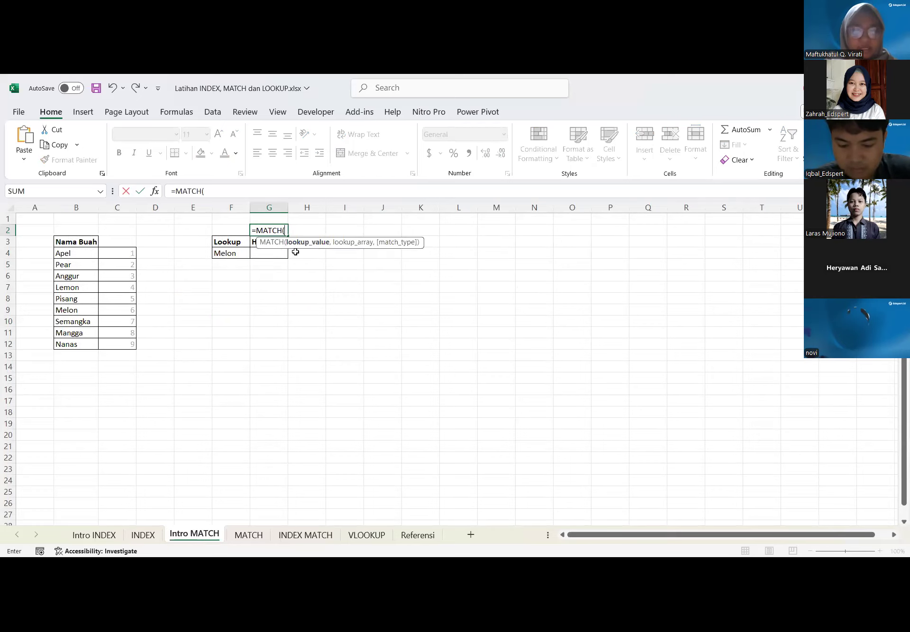
pyautogui.press('Escape')
# Write the MATCH syntax as plain text in cell G2: =MATCH(apa yang mau dicari, array dari yang dicari, match_type)
pyautogui.write("'")
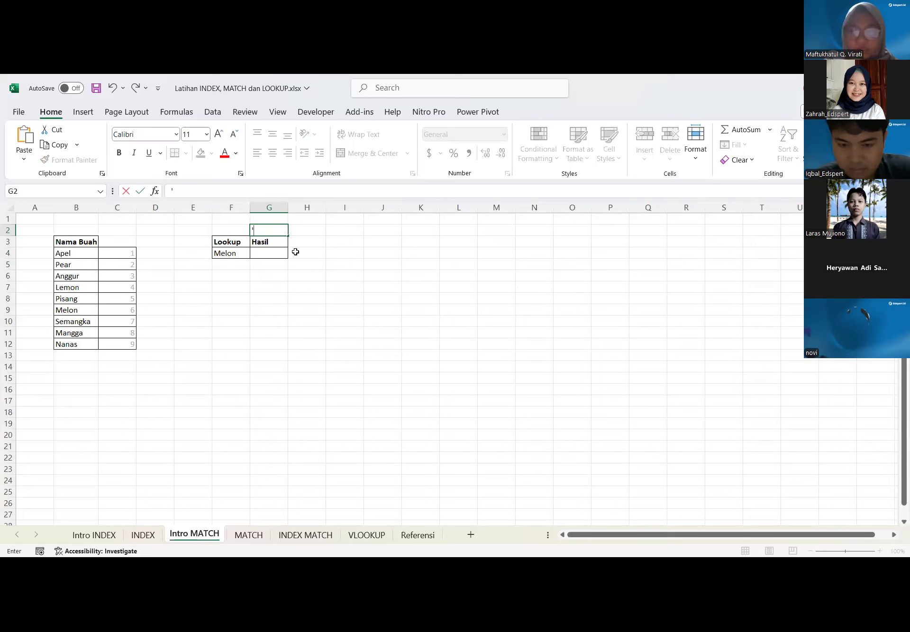
pyautogui.write('=')
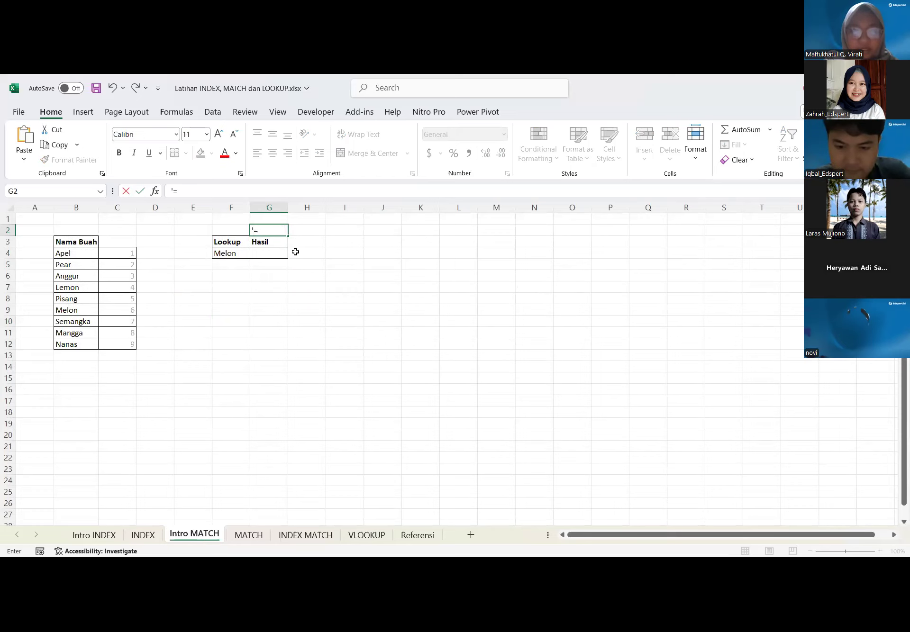
pyautogui.write('MATCH')
pyautogui.write('(loo')
pyautogui.write('ku')
pyautogui.press('BackSpace')
pyautogui.press('BackSpace')
pyautogui.press('BackSpace')
pyautogui.write('apa yang mau dicari, array, da')
pyautogui.press('BackSpace')
pyautogui.press('BackSpace')
pyautogui.press('BackSpace')
pyautogui.press('BackSpace')
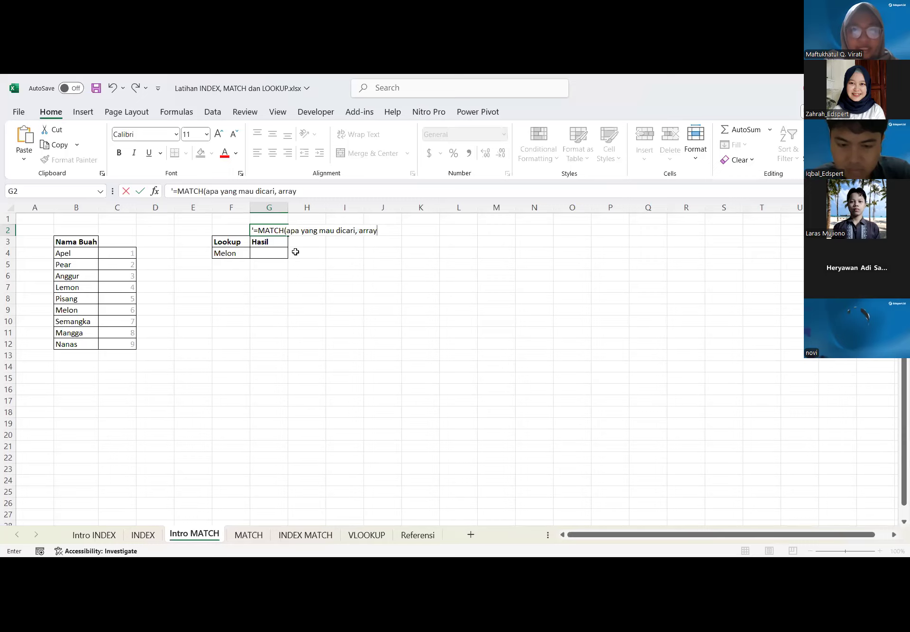
pyautogui.write('dari yang dicari, m')
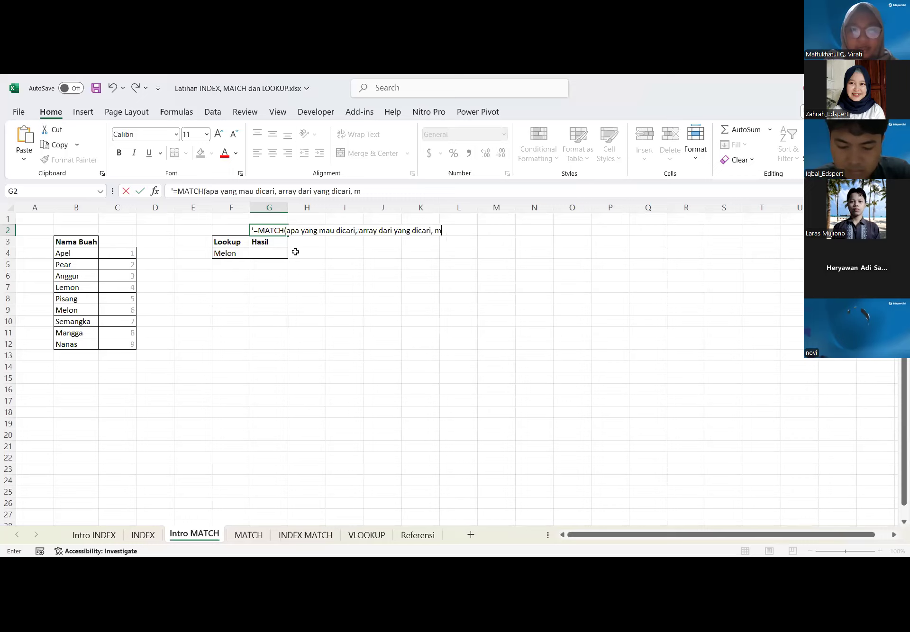
pyautogui.write('atch_typ')
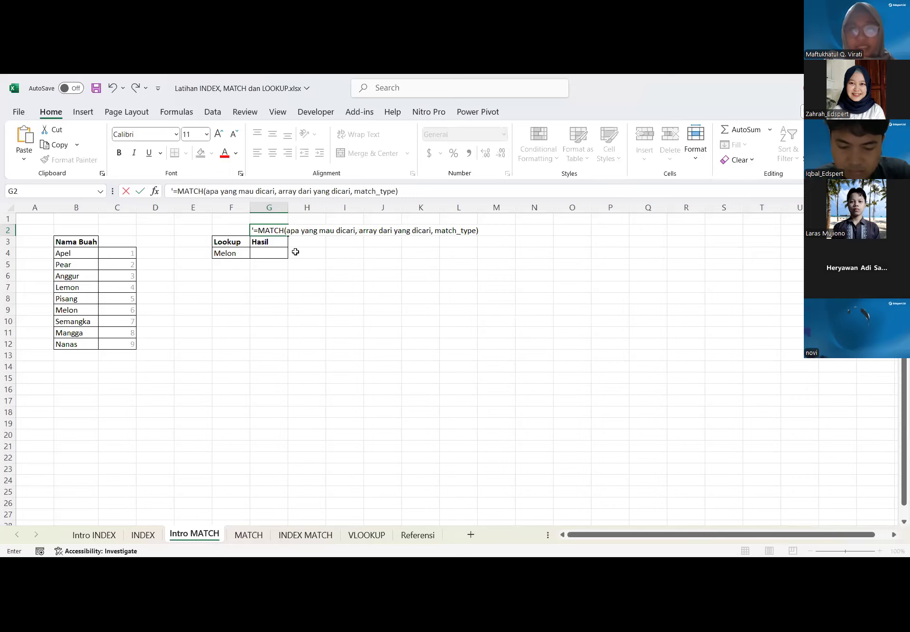
pyautogui.write('e)')
pyautogui.press('Return')
pyautogui.click(302, 267)
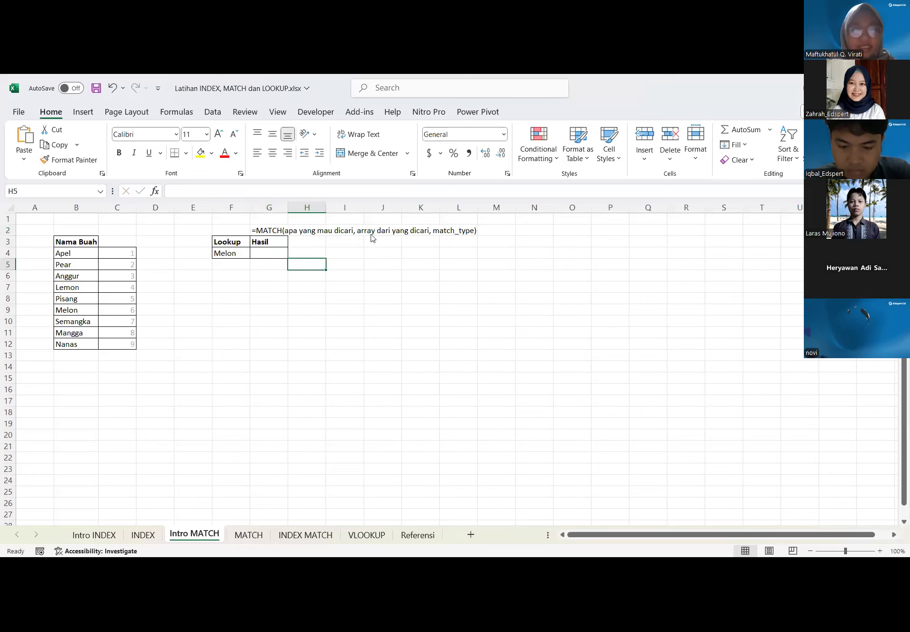
# Enter =MATCH(F4,B4:B12,0) in cell G4 to find the position of Melon in the fruit list
pyautogui.click(246, 256)
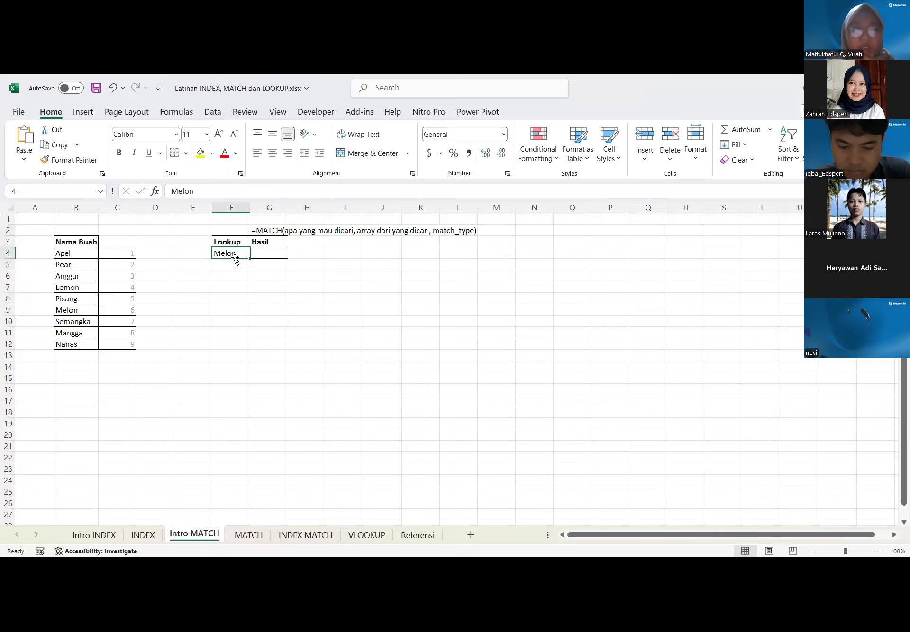
pyautogui.click(270, 253)
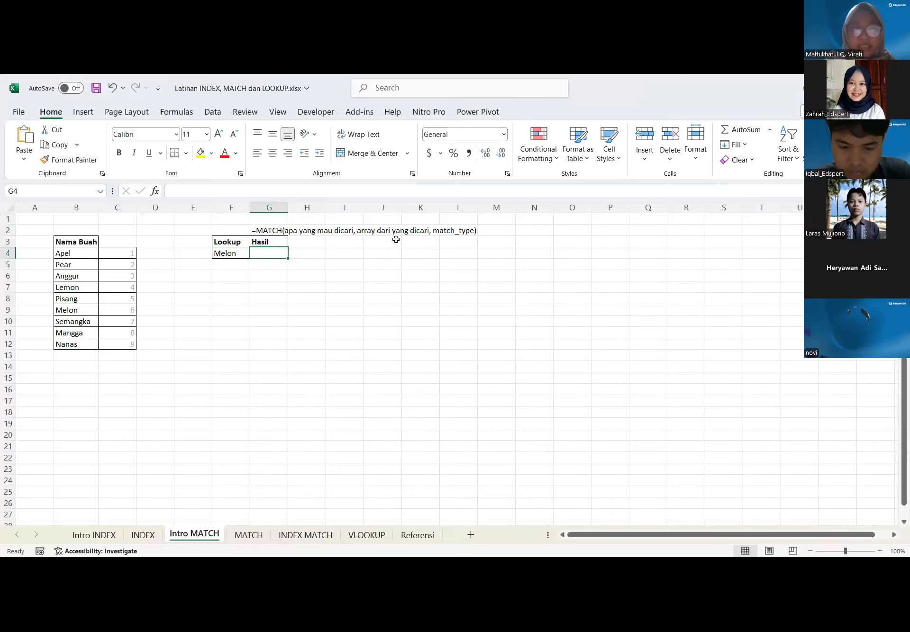
pyautogui.write('=')
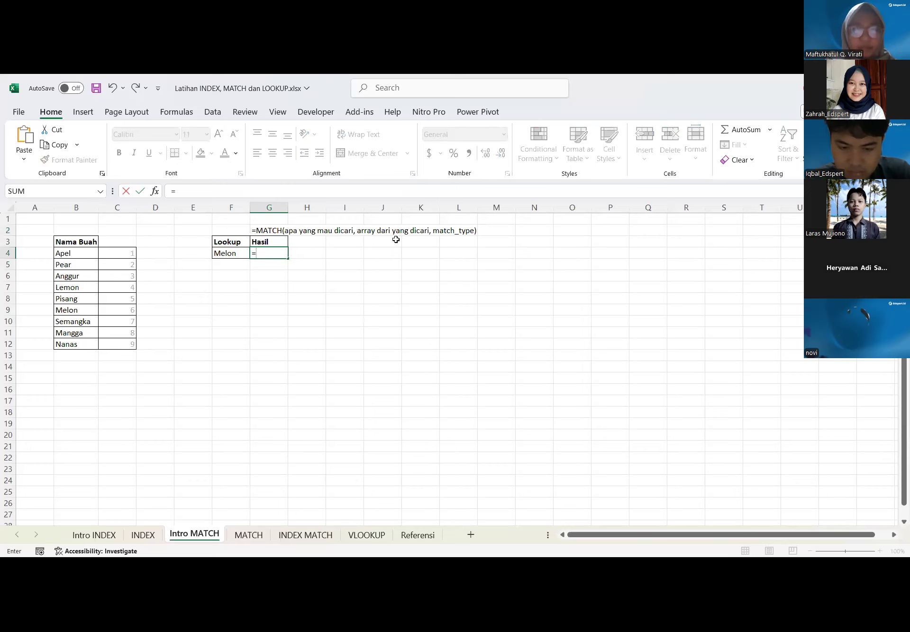
pyautogui.write('M')
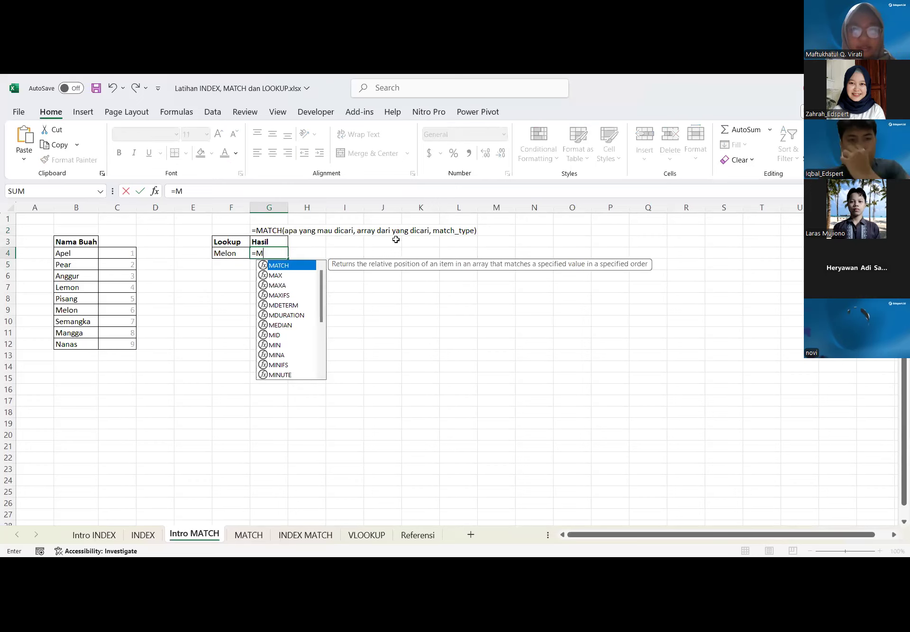
pyautogui.write('ATCH(')
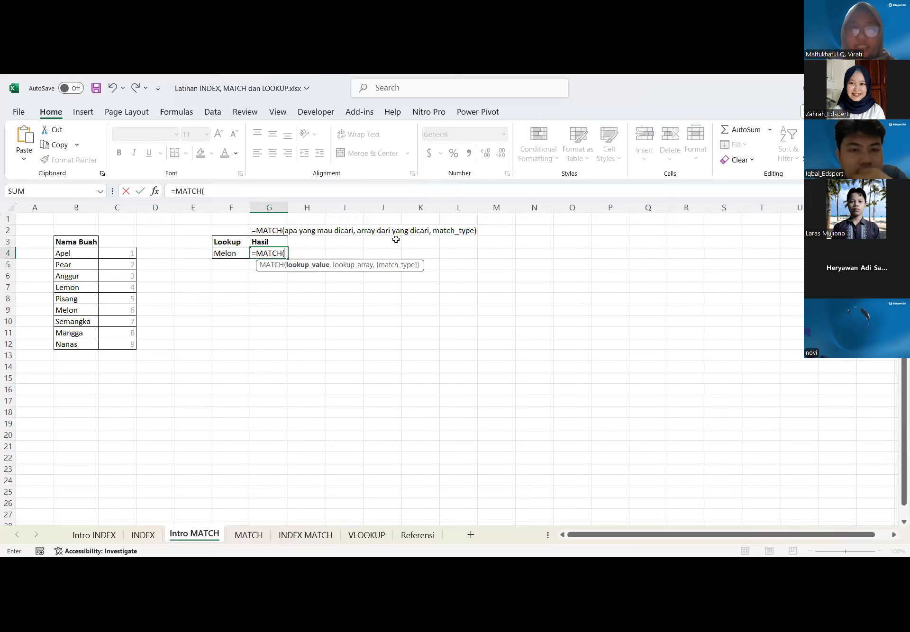
pyautogui.click(226, 253)
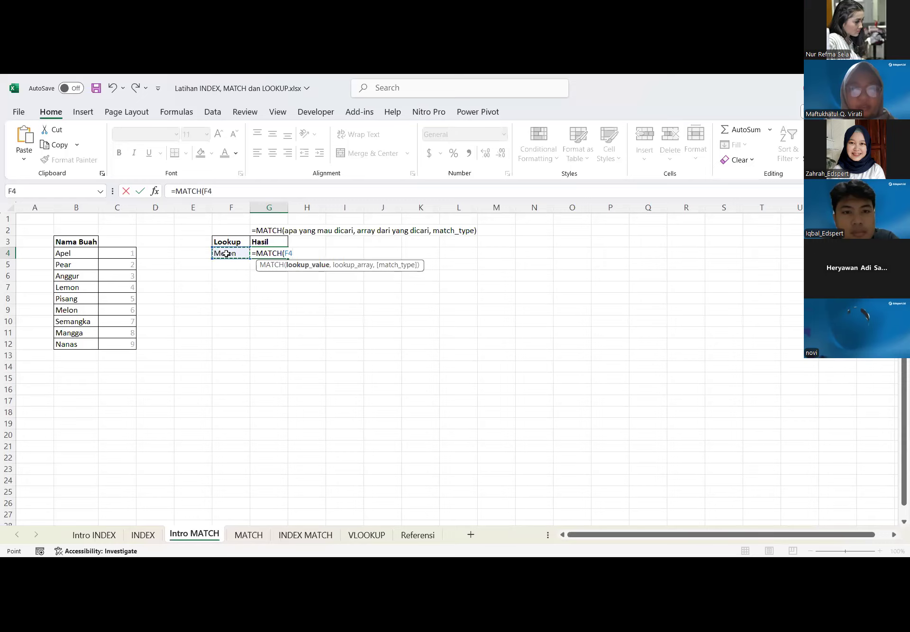
pyautogui.write(',')
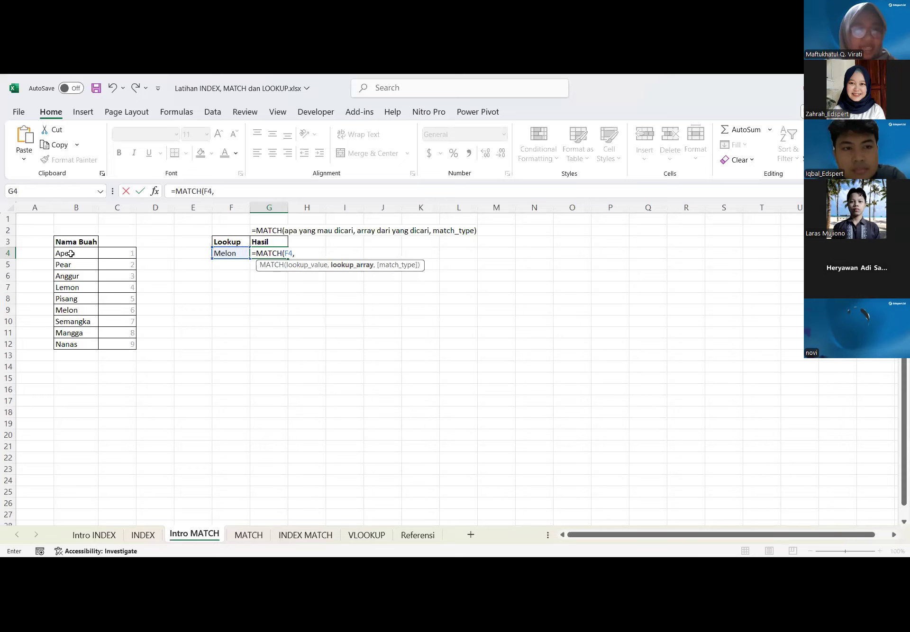
pyautogui.moveTo(78, 257); pyautogui.dragTo(77, 343)
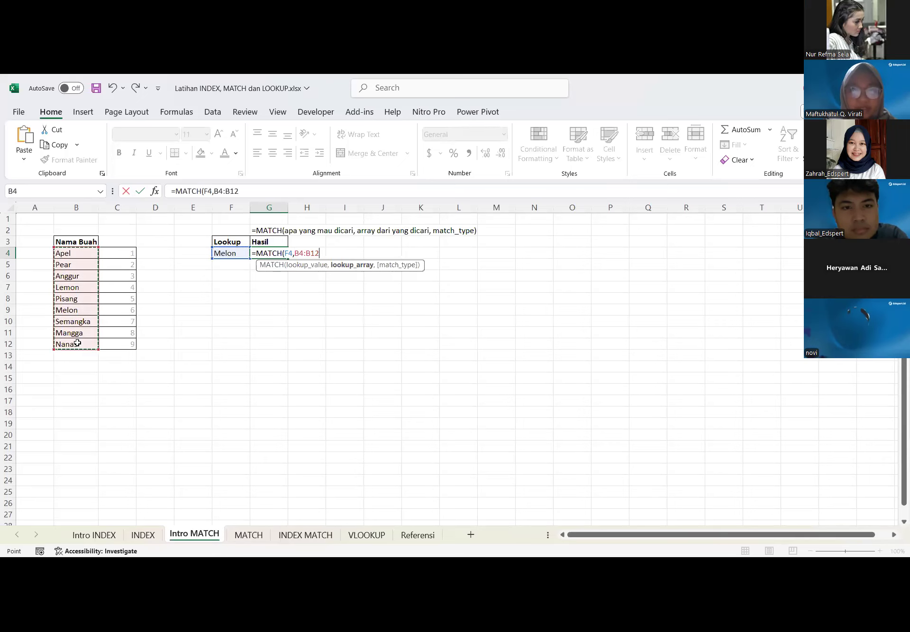
pyautogui.write(',0')
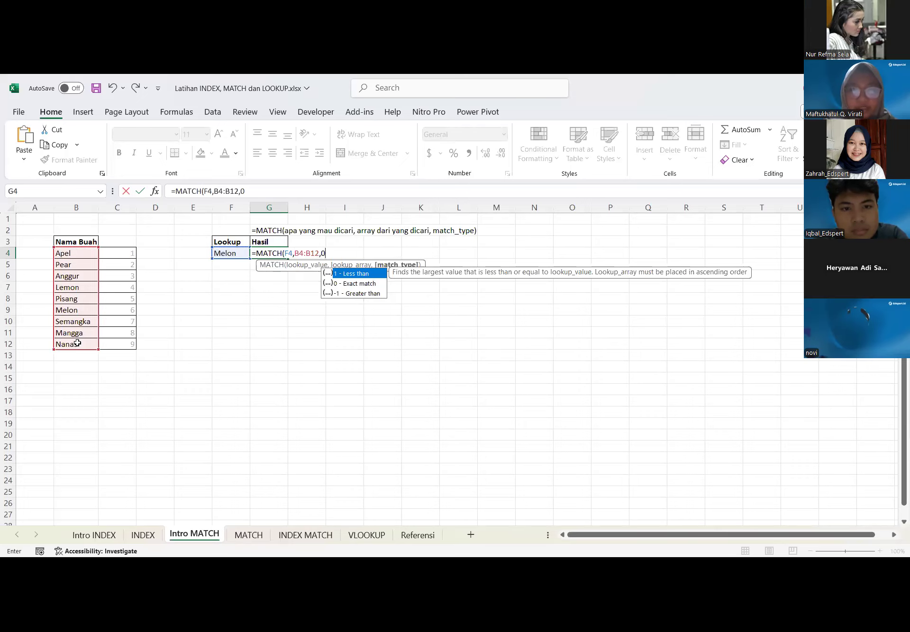
pyautogui.write(')')
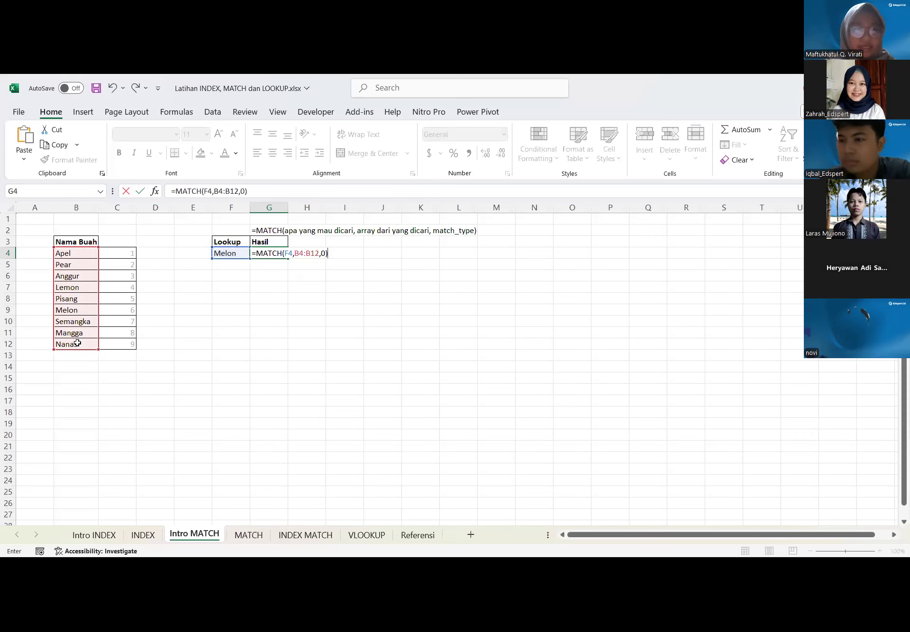
pyautogui.press('Return')
# Review the MATCH formula in cell G4 and compare its result with the number beside Melon in cell C9
pyautogui.click(269, 253)
pyautogui.click(267, 195)
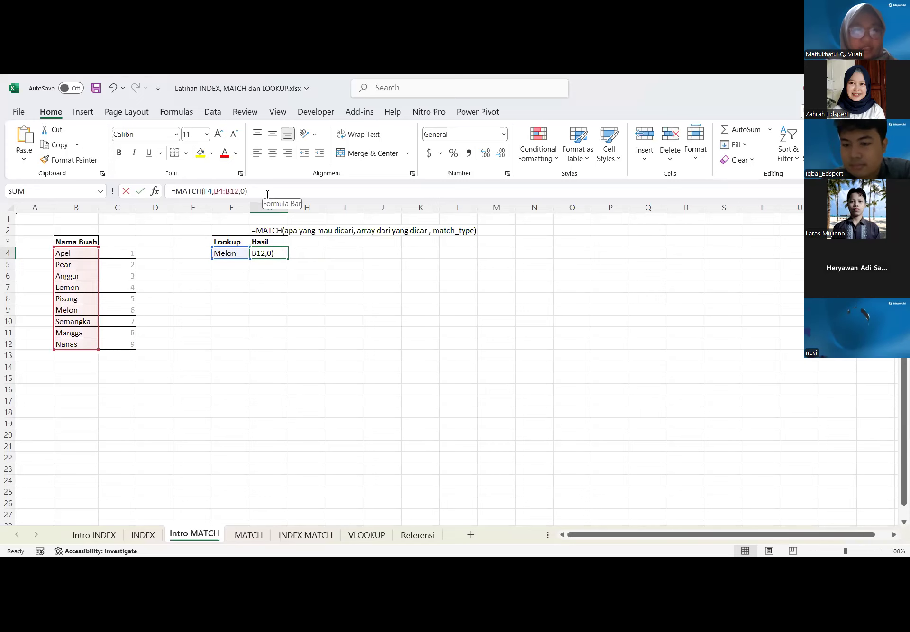
pyautogui.click(309, 286)
pyautogui.click(270, 253)
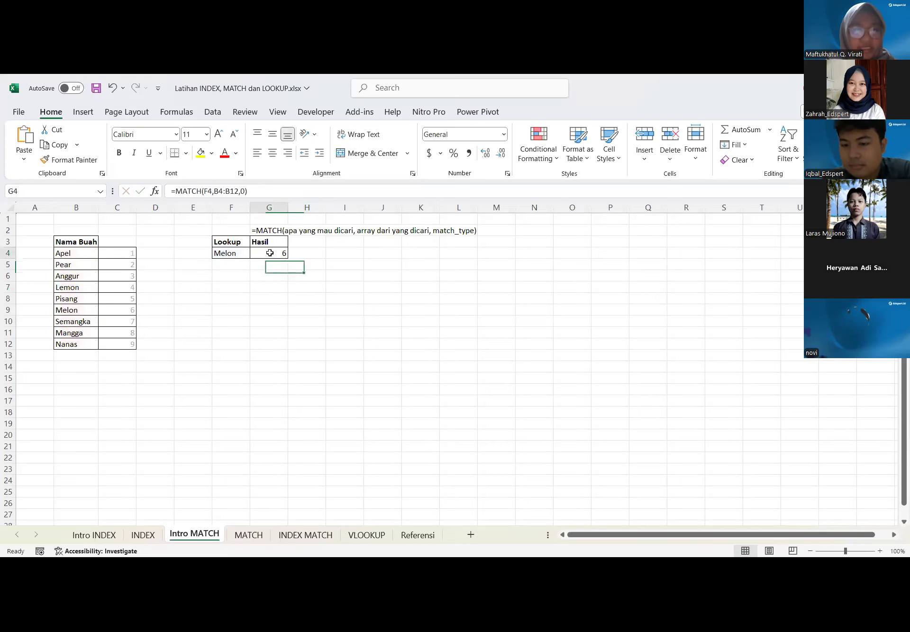
pyautogui.click(116, 311)
pyautogui.click(280, 253)
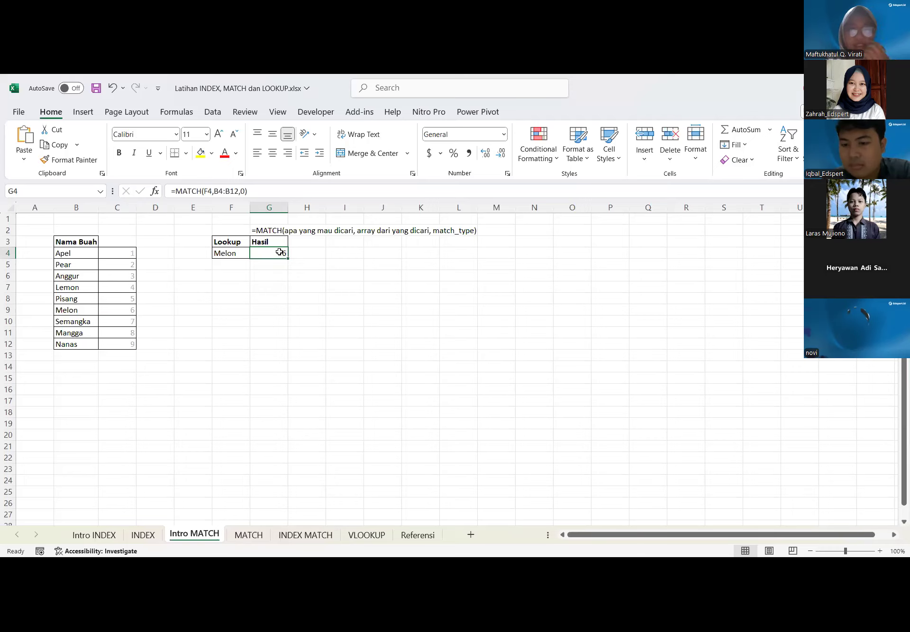
# Clear cell G4 and start its MATCH formula over with F4 as the lookup value
pyautogui.press('BackSpace')
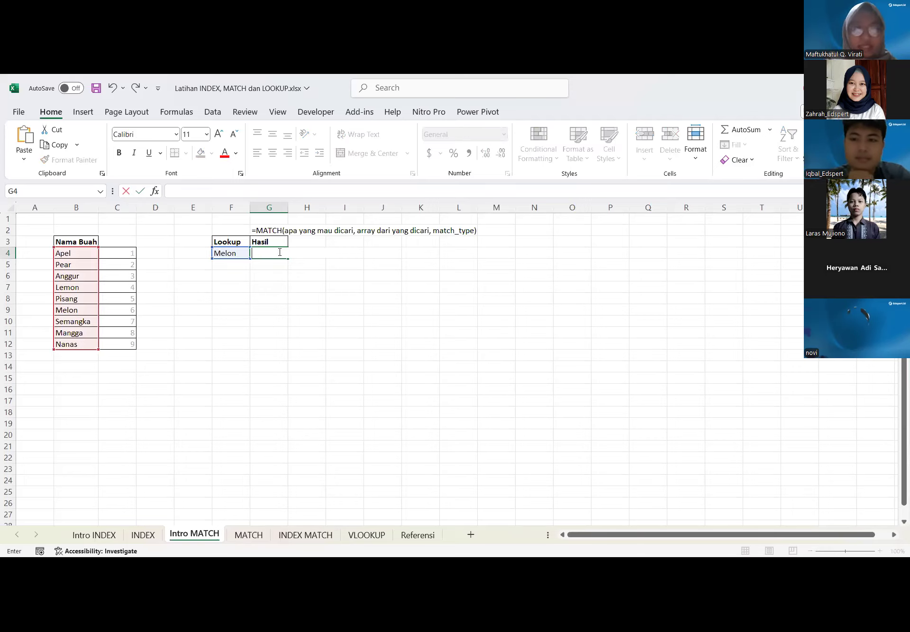
pyautogui.press('Return')
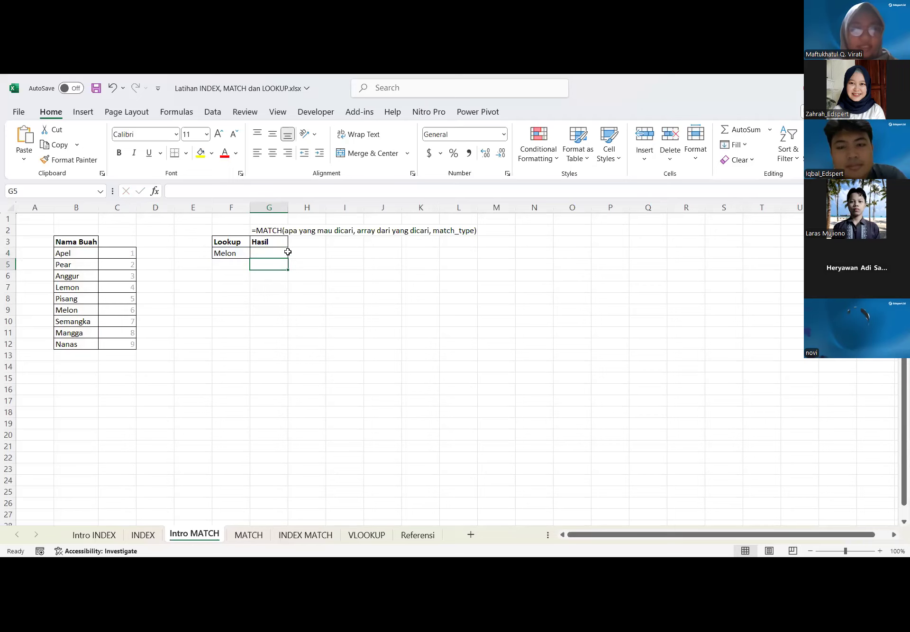
pyautogui.click(267, 251)
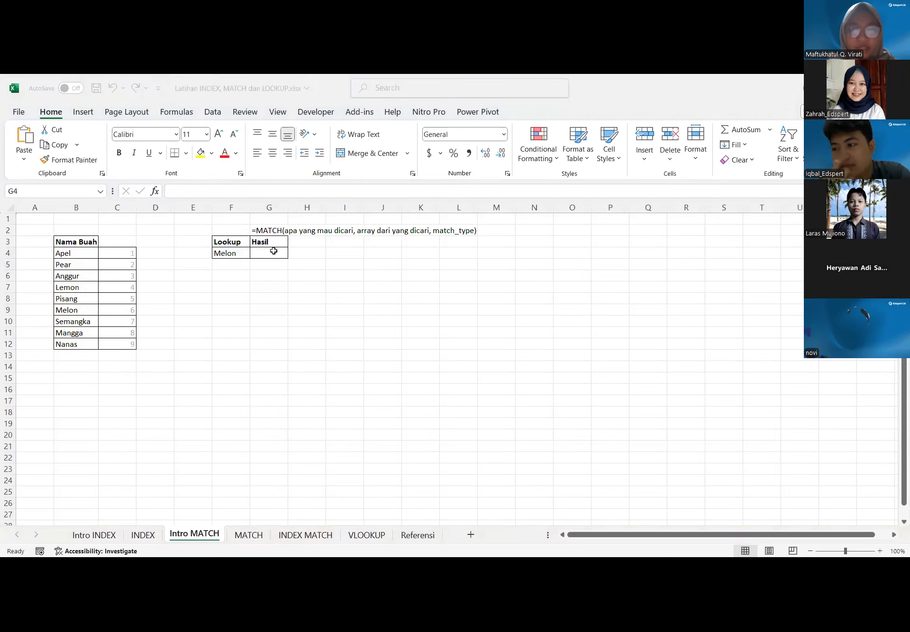
pyautogui.click(273, 251)
pyautogui.write('=')
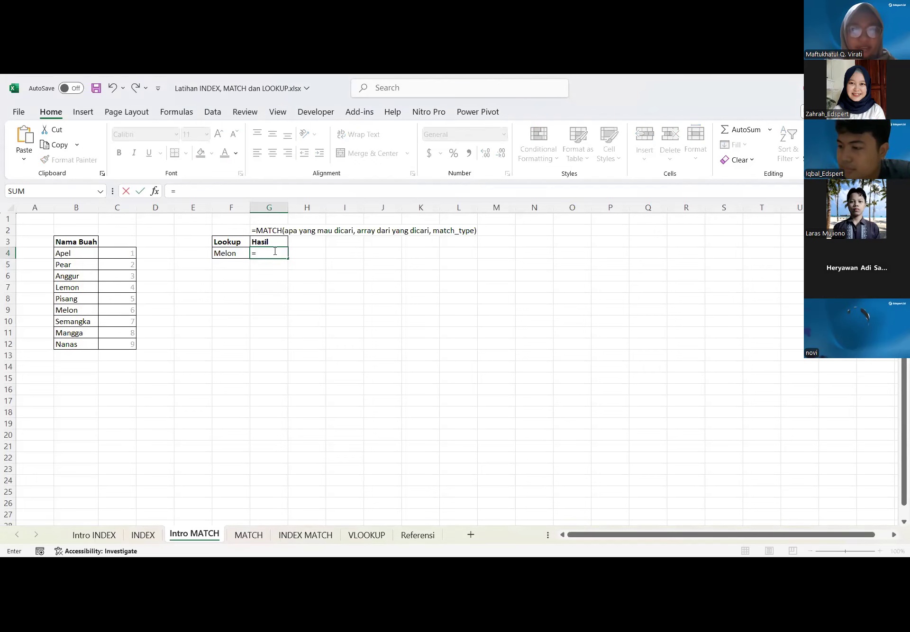
pyautogui.write('MATCH(')
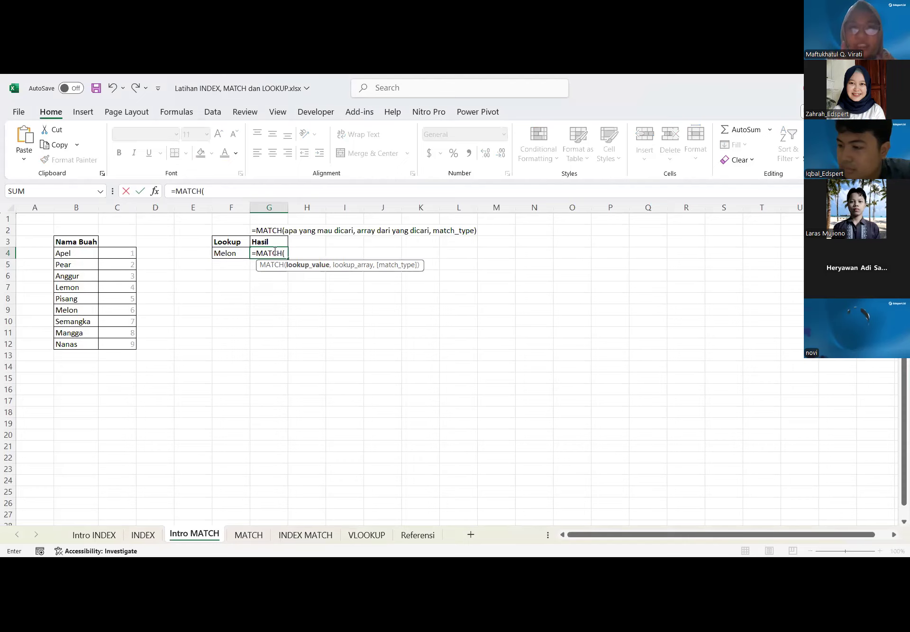
pyautogui.click(226, 254)
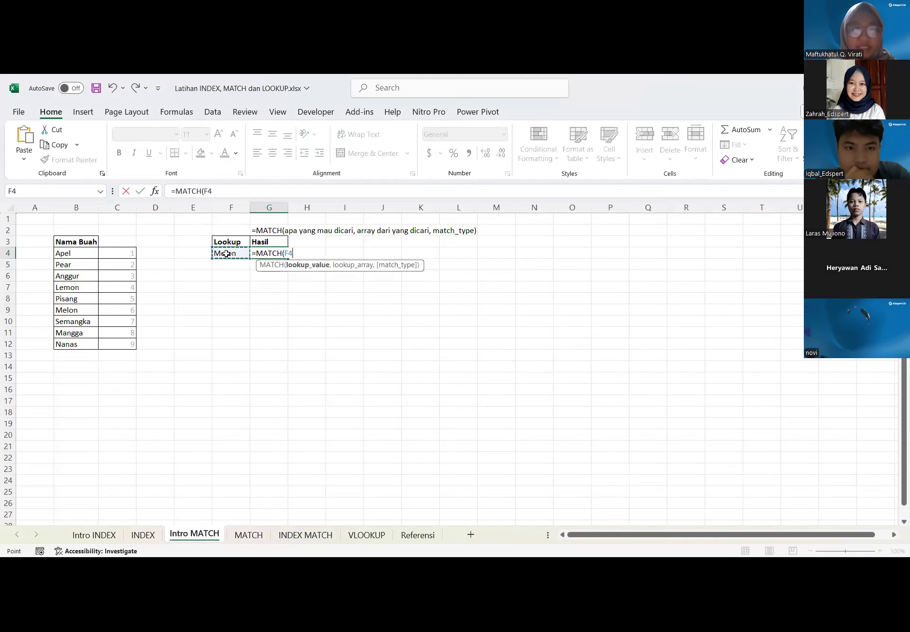
pyautogui.write(',')
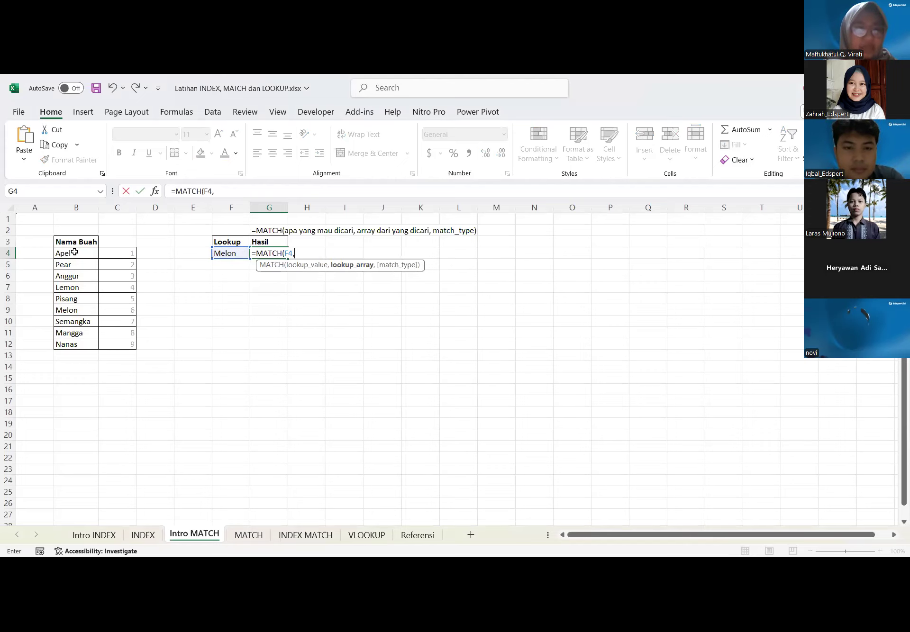
# Finish the MATCH formula in cell G4 with lookup array B4:B12 and match type 0
pyautogui.moveTo(69, 254); pyautogui.dragTo(70, 348)
pyautogui.write(',')
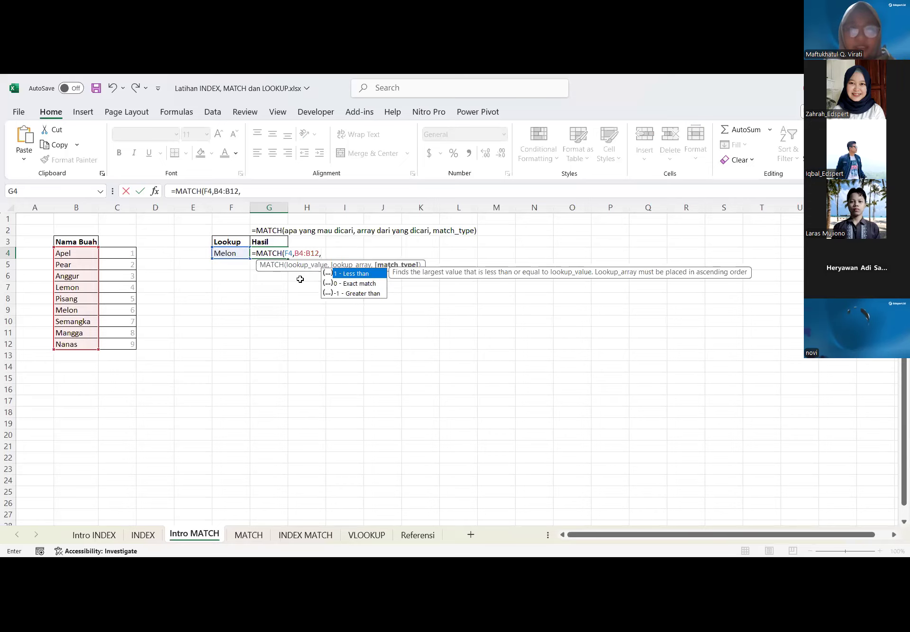
pyautogui.write(')')
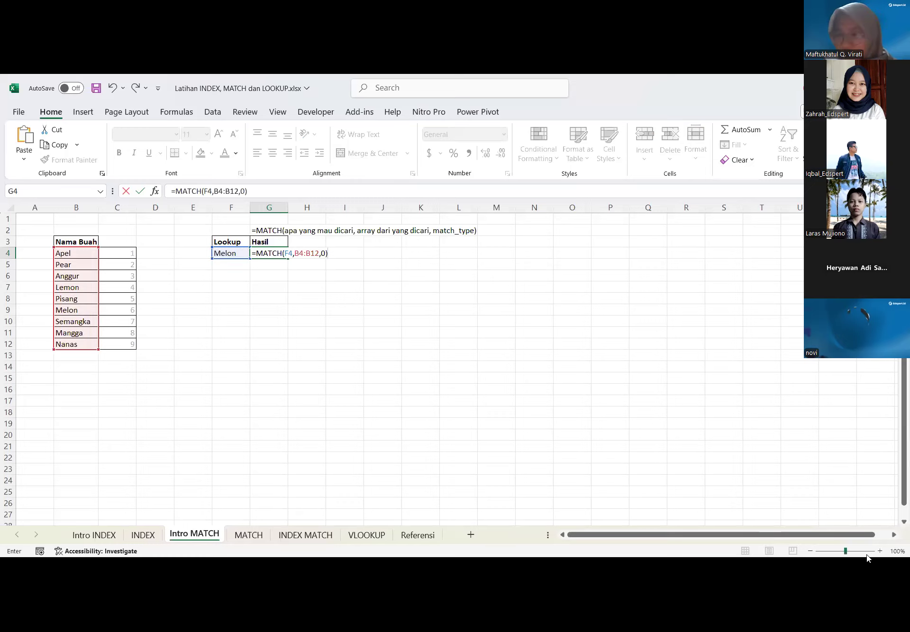
pyautogui.click(880, 551)
pyautogui.click(880, 551)
pyautogui.click(880, 551)
pyautogui.click(880, 551)
pyautogui.press('Return')
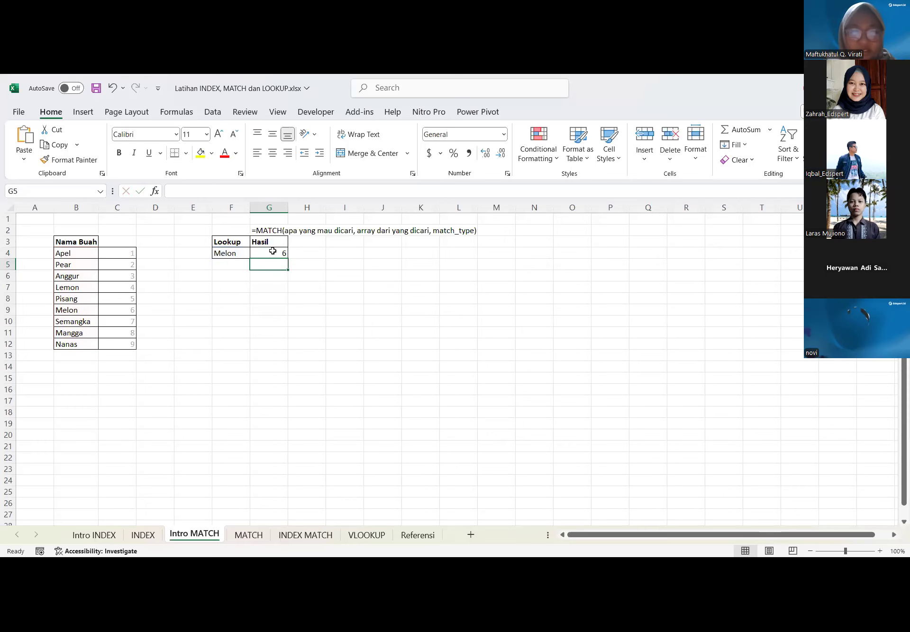
# Start the MATCH formula in cell G4 over with F4 as the lookup value
pyautogui.click(272, 250)
pyautogui.click(879, 551)
pyautogui.click(880, 551)
pyautogui.click(880, 551)
pyautogui.click(880, 551)
pyautogui.write('=')
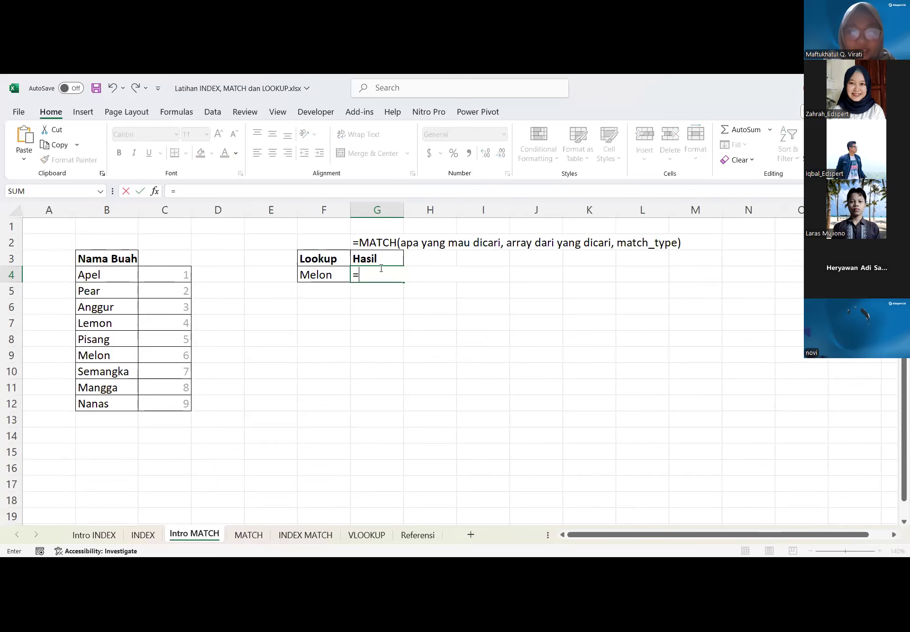
pyautogui.write('m')
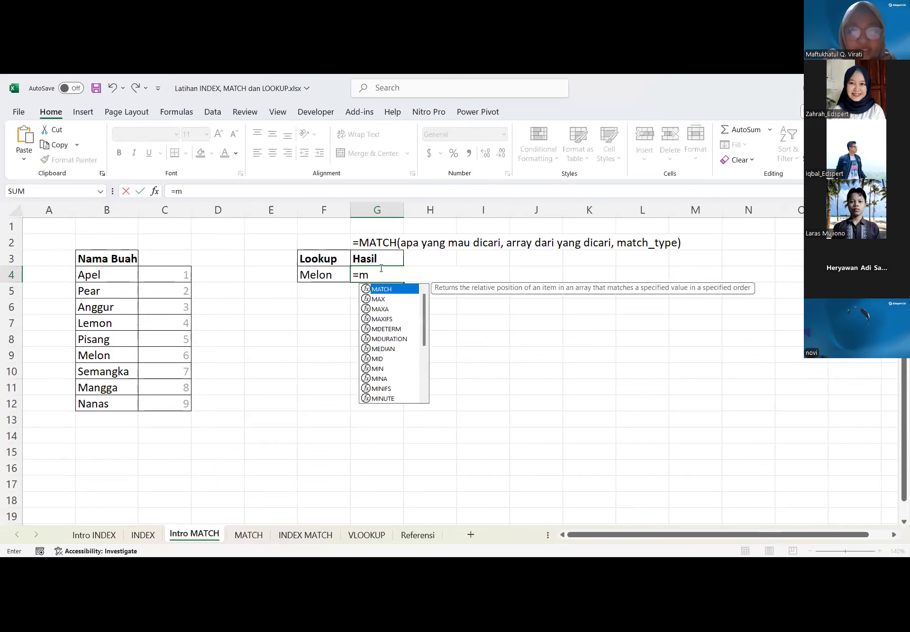
pyautogui.press('Tab')
pyautogui.click(310, 275)
pyautogui.write(',')
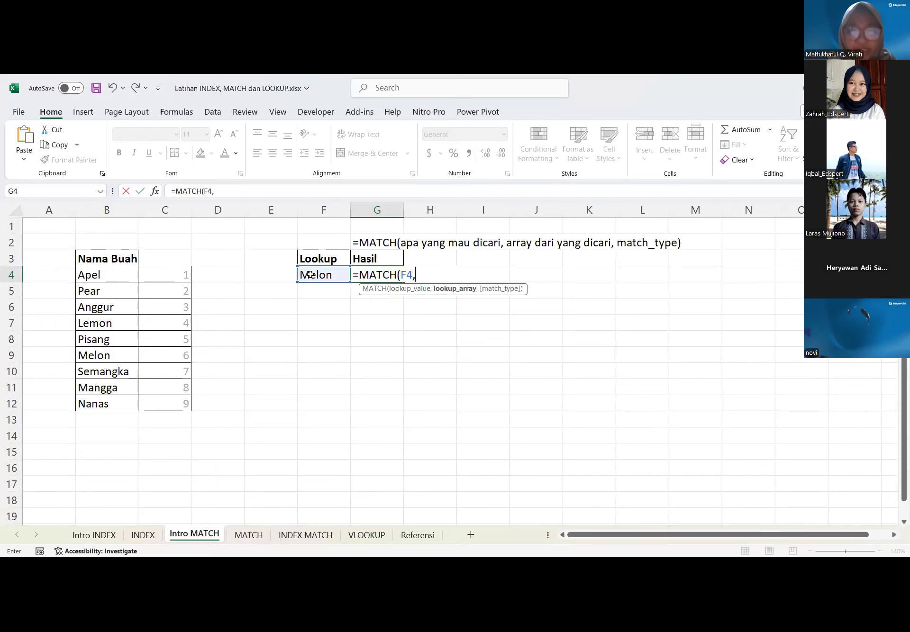
# Complete the MATCH formula in G4 with B4:B12 as the lookup array and 0 for an exact match
pyautogui.click(97, 275)
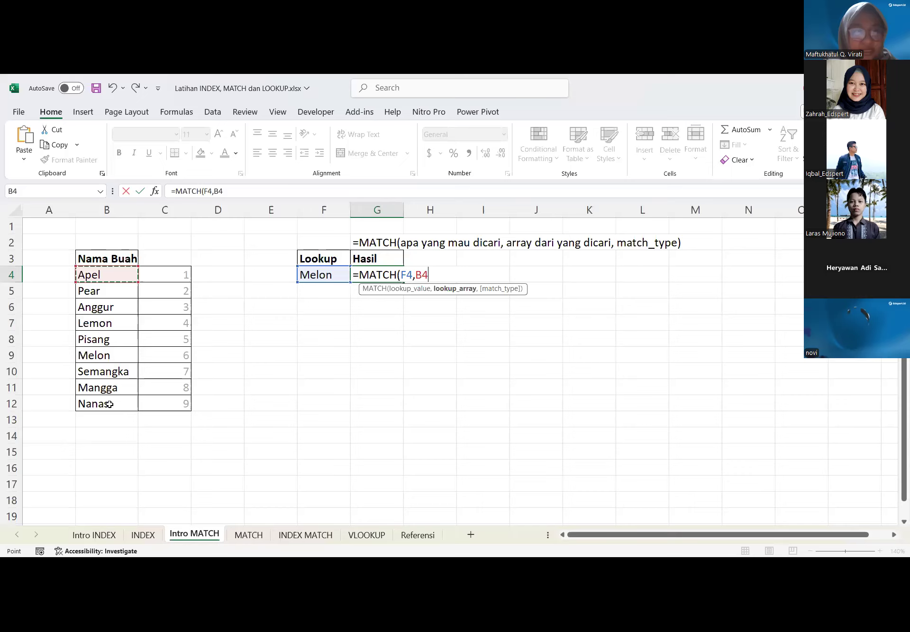
pyautogui.keyDown('shift'); pyautogui.click(110, 403); pyautogui.keyUp('shift')
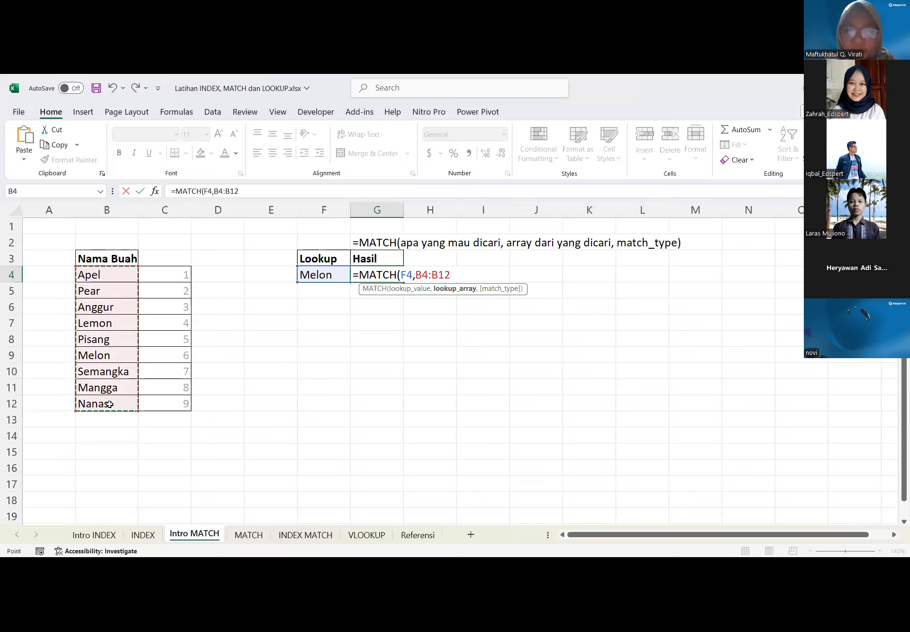
pyautogui.write(',0')
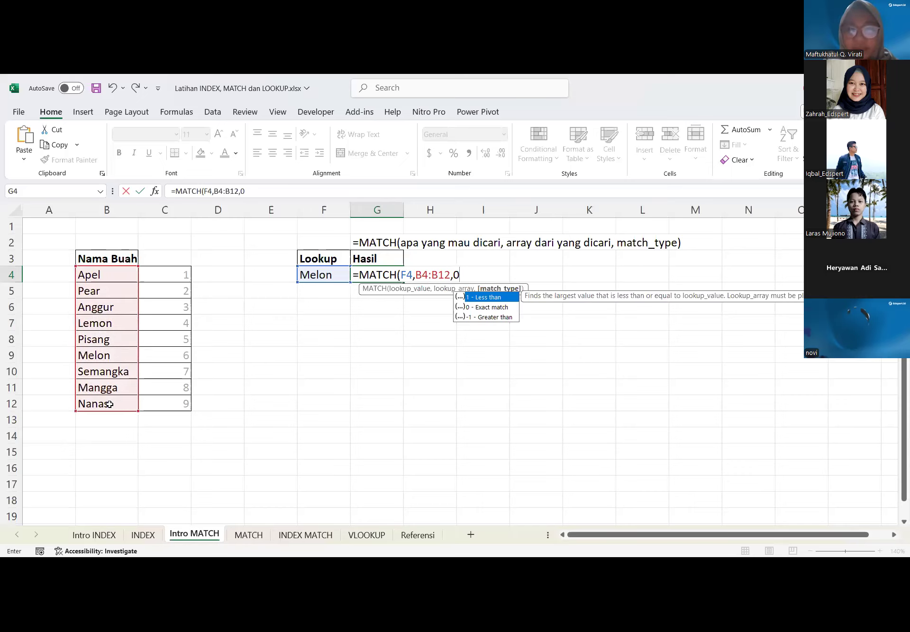
pyautogui.write(')')
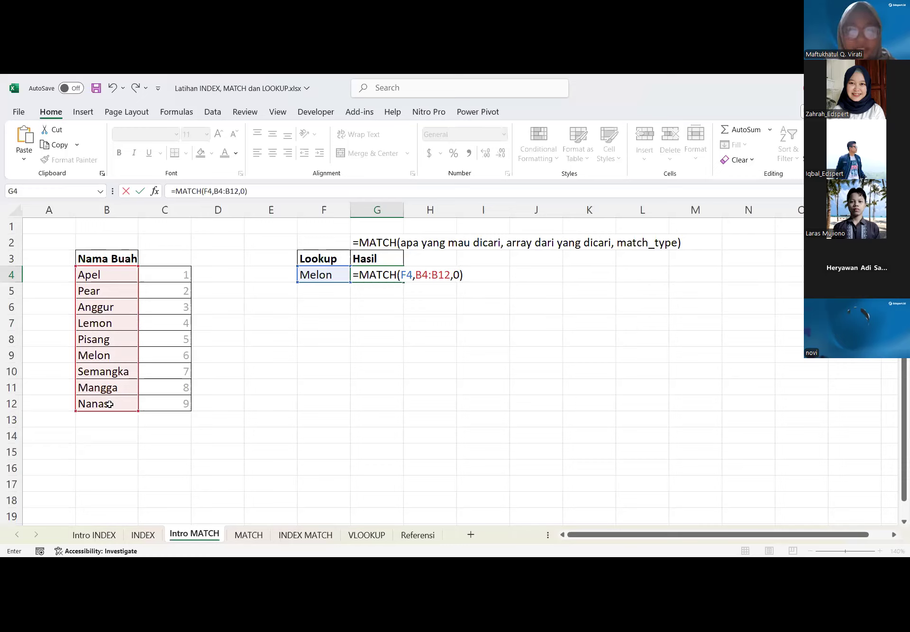
pyautogui.press('Return')
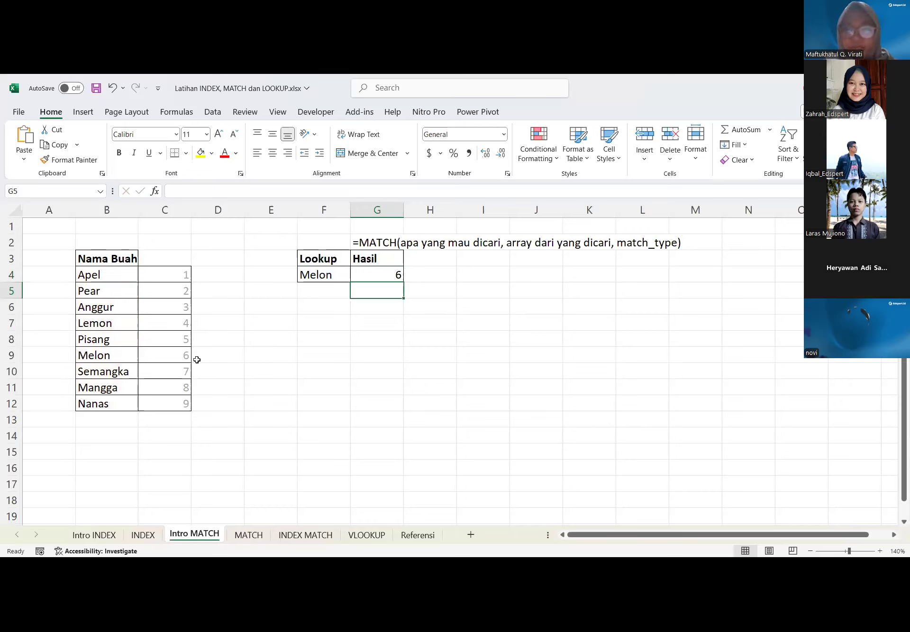
# Trace the F4 reference in the MATCH formula to column F and row 4, where the lookup word sits
pyautogui.click(386, 272)
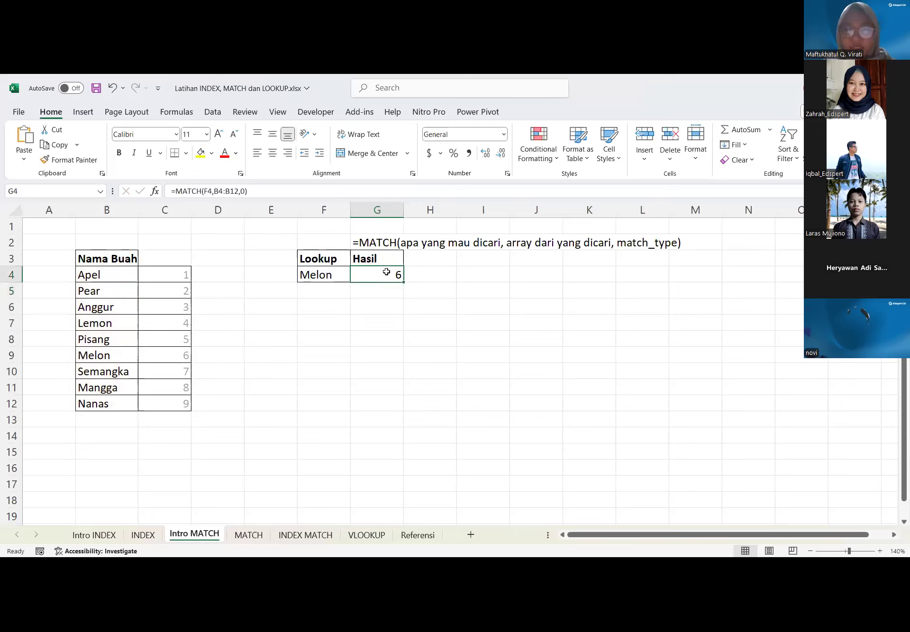
pyautogui.click(308, 275)
pyautogui.click(321, 209)
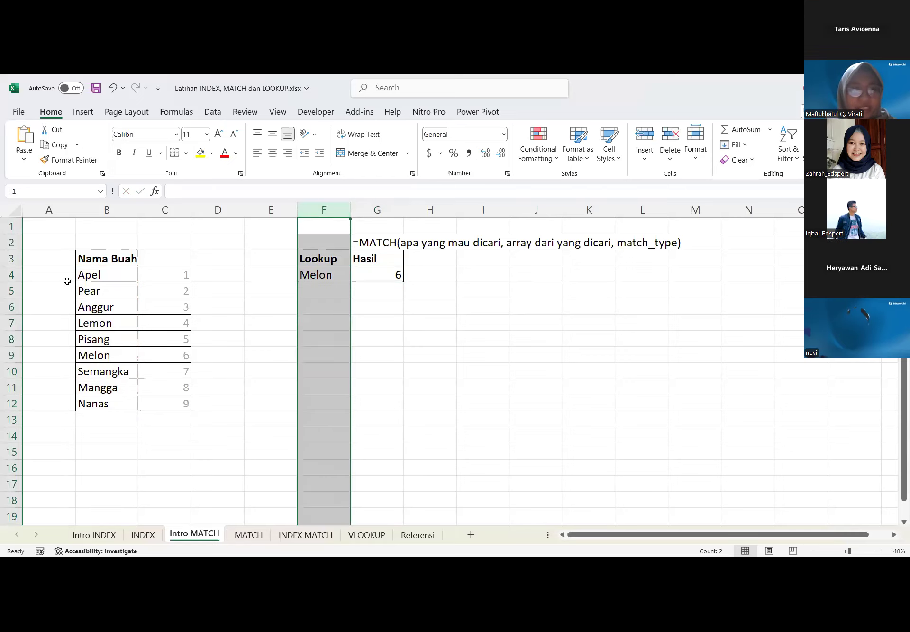
pyautogui.click(10, 275)
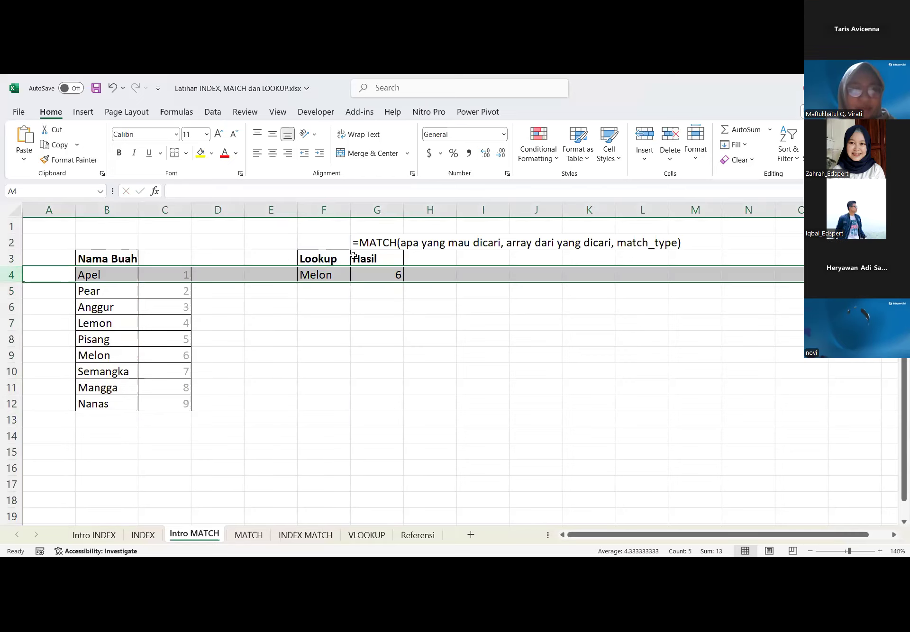
pyautogui.click(298, 280)
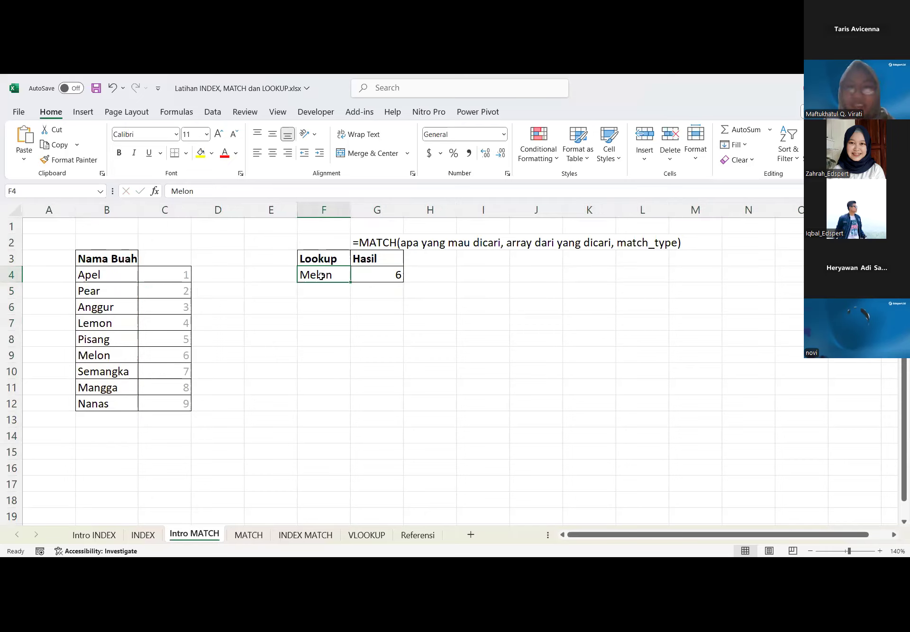
# Try the literal text "Melon" as the lookup value in G4's MATCH formula, and put the F4 reference back
pyautogui.click(396, 285)
pyautogui.click(396, 279)
pyautogui.click(210, 191)
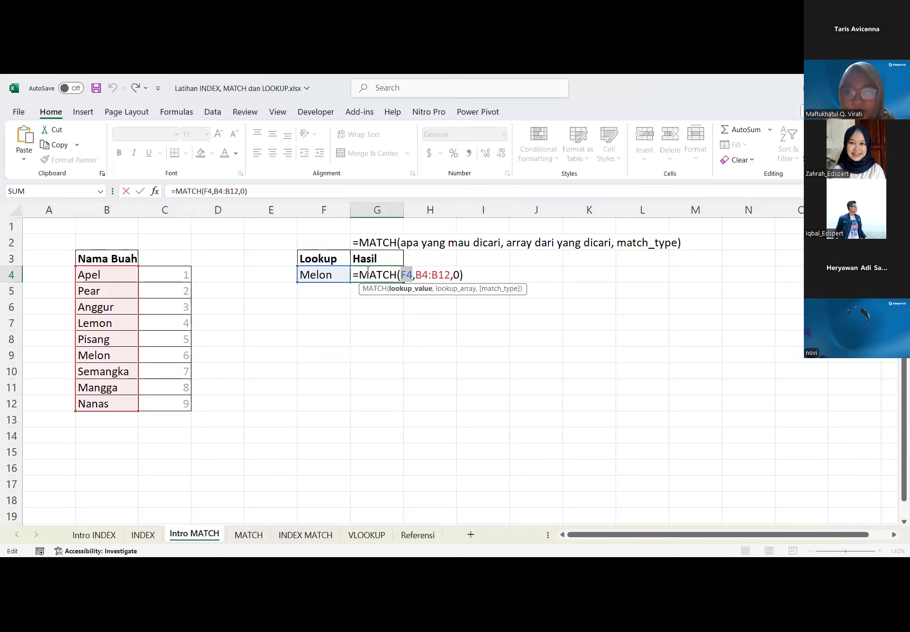
pyautogui.write('"Melon')
pyautogui.press('BackSpace')
pyautogui.press('BackSpace')
pyautogui.press('BackSpace')
pyautogui.press('BackSpace')
pyautogui.press('BackSpace')
pyautogui.press('BackSpace')
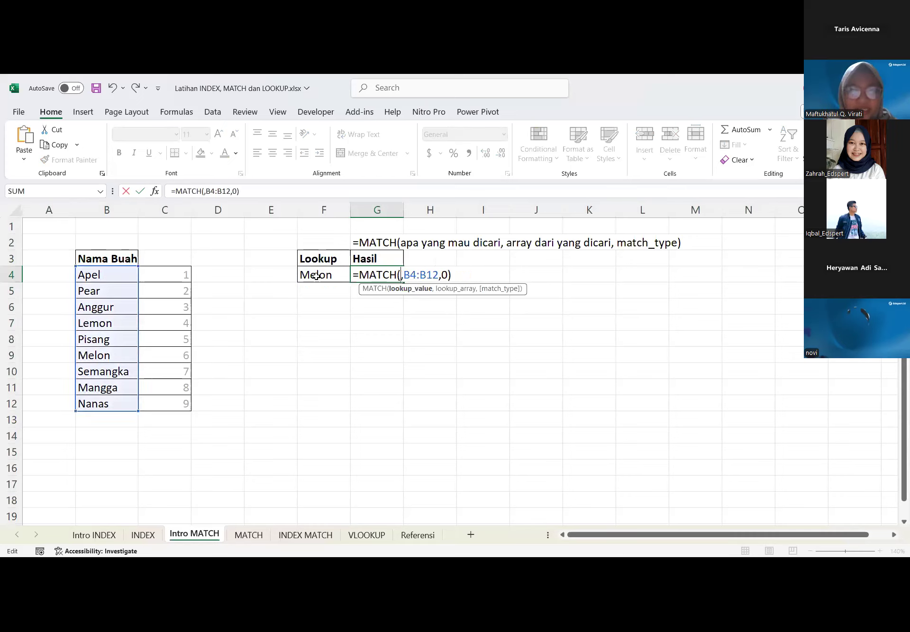
pyautogui.click(316, 275)
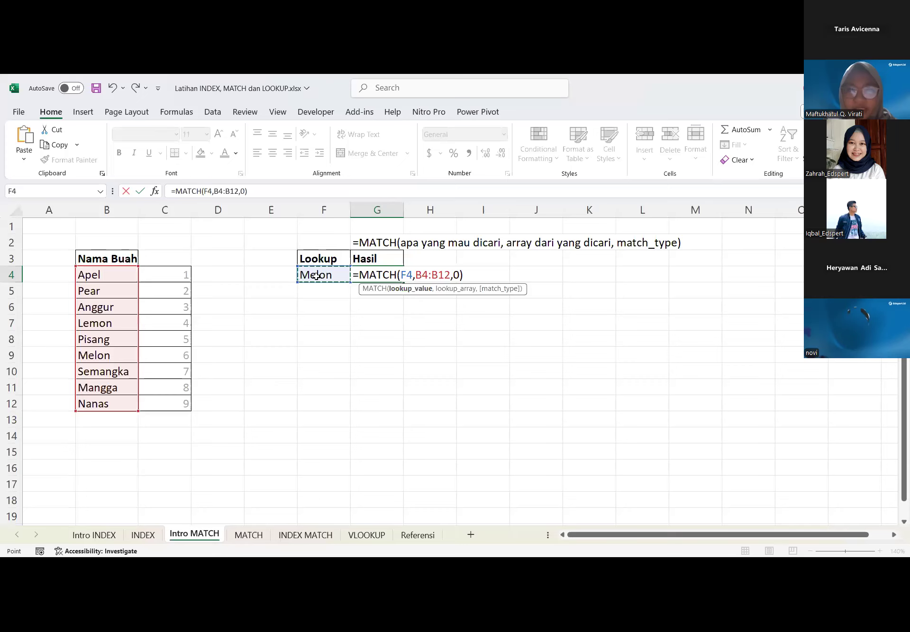
pyautogui.press('Return')
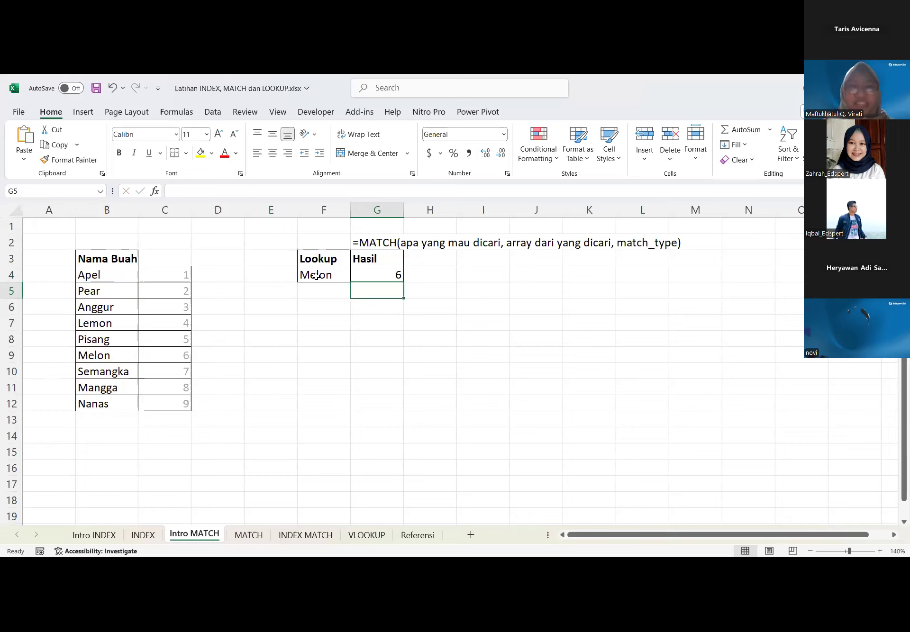
# Test the MATCH formula by changing the lookup word in cell F4 to Anggur and to Semangka
pyautogui.click(387, 271)
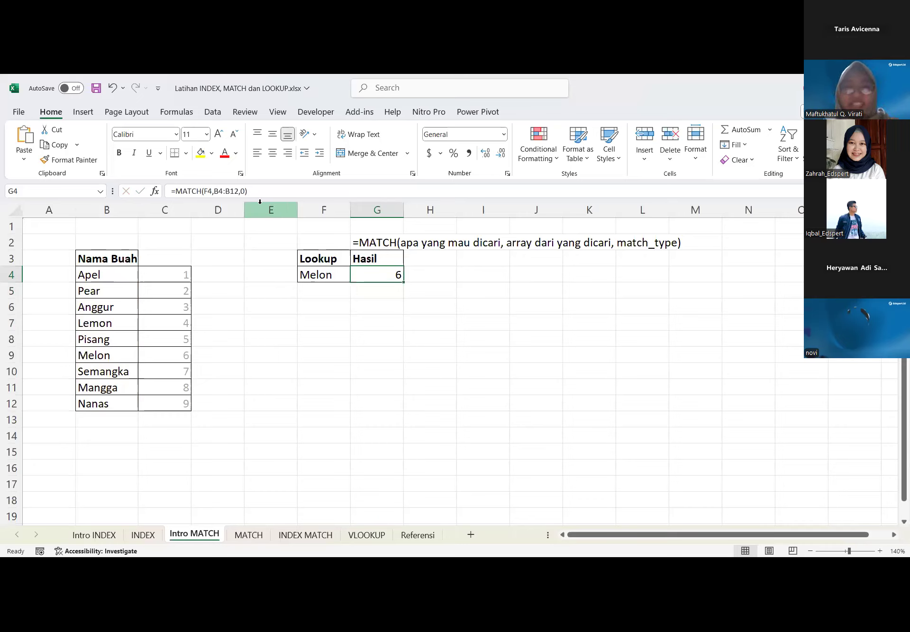
pyautogui.click(308, 268)
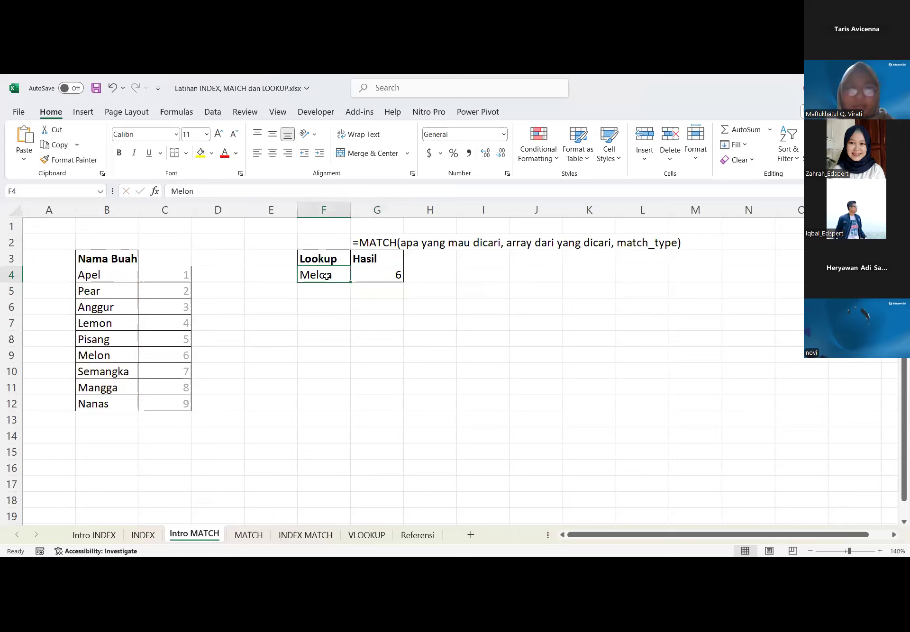
pyautogui.write('Anggur')
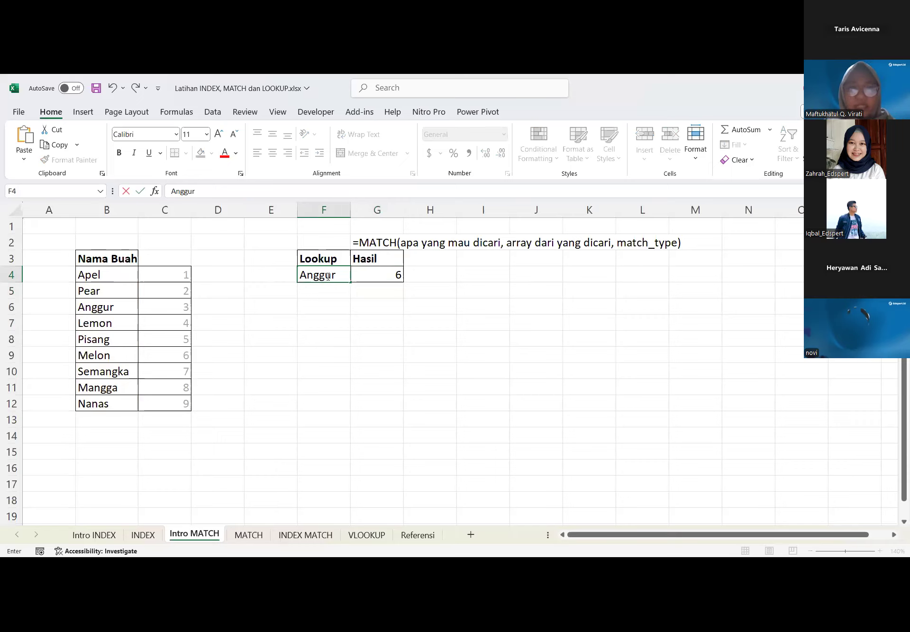
pyautogui.press('Return')
pyautogui.click(315, 274)
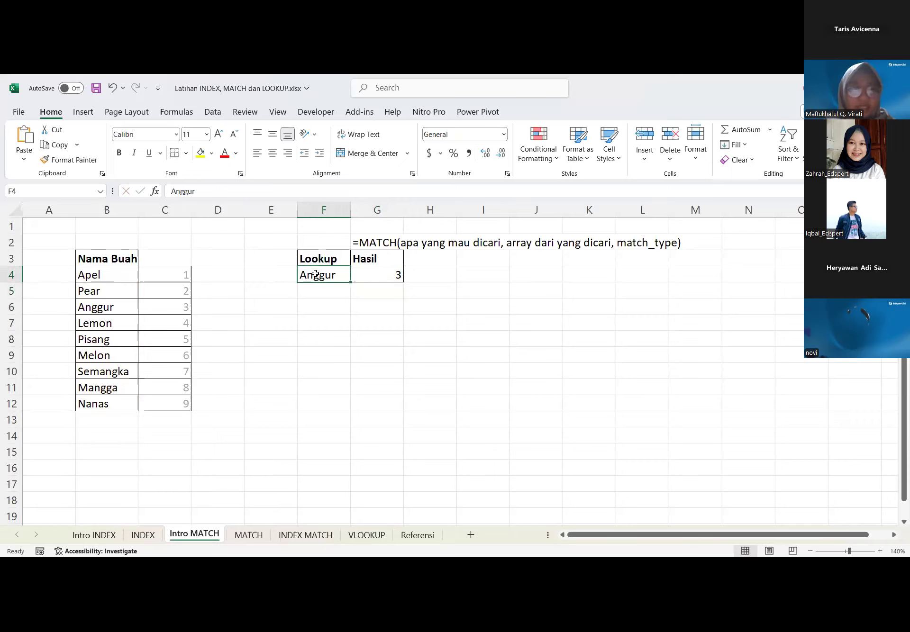
pyautogui.write('Semangka')
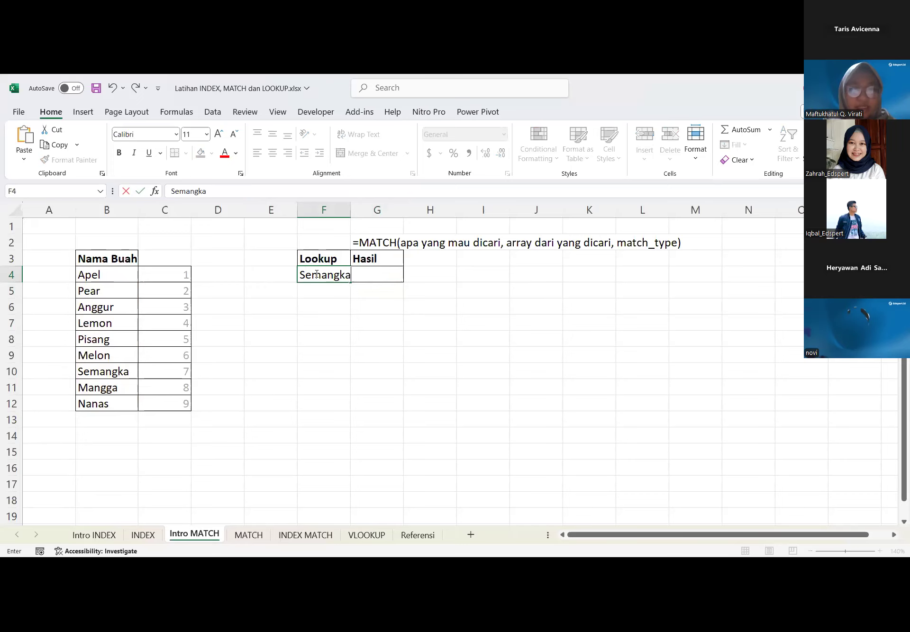
pyautogui.press('Return')
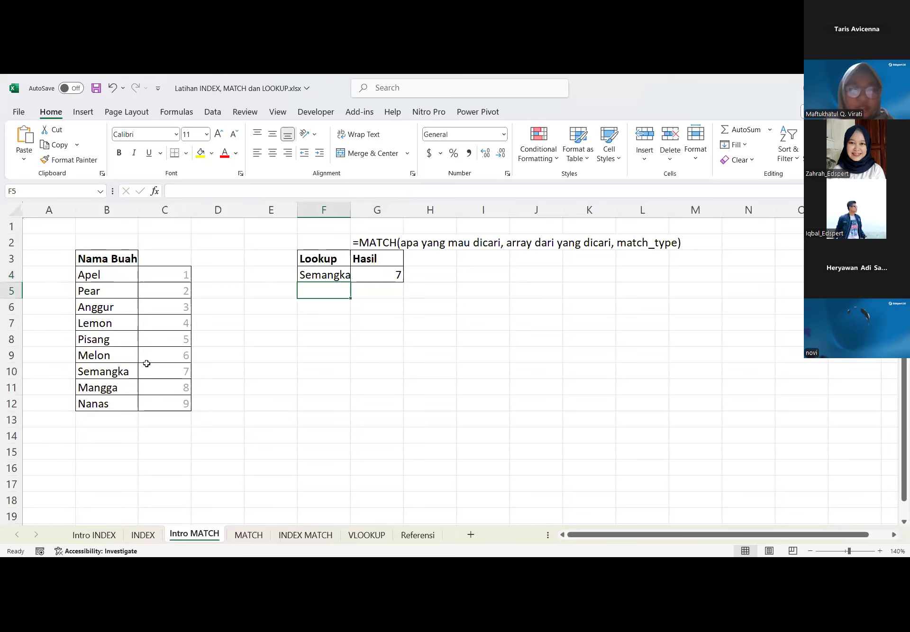
# Change the lookup word in cell F4 to Nanas to test the last fruit in the list
pyautogui.click(314, 275)
pyautogui.write('Nanas')
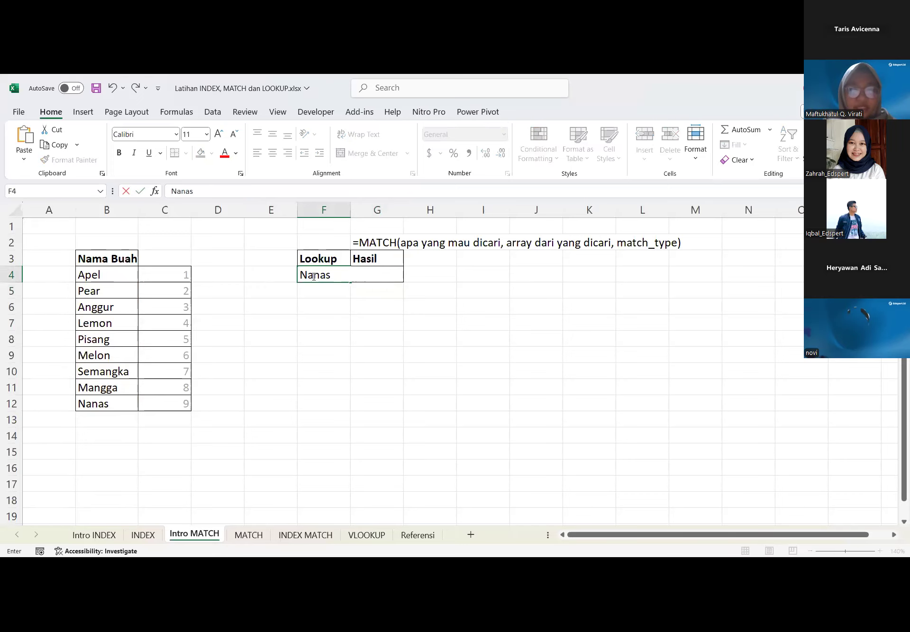
pyautogui.press('Return')
pyautogui.click(355, 273)
pyautogui.click(310, 268)
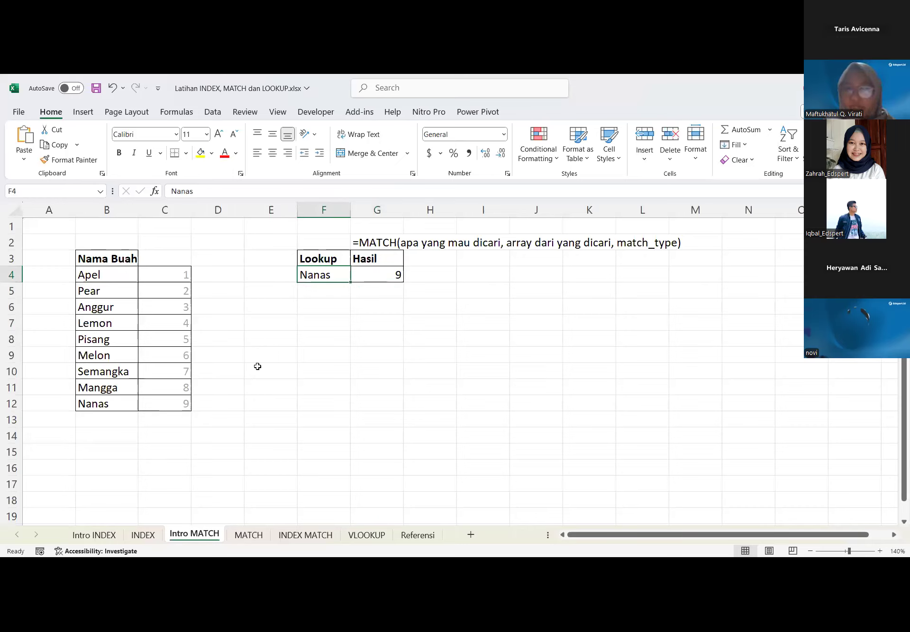
pyautogui.click(361, 309)
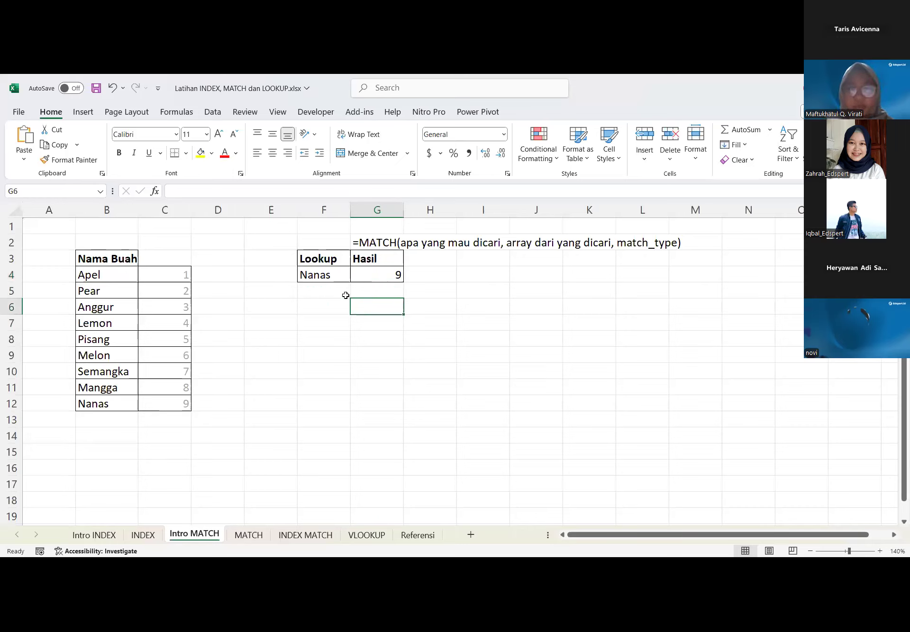
# Open the MATCH formula in cell G4 and examine its match type argument
pyautogui.click(349, 275)
pyautogui.click(351, 275)
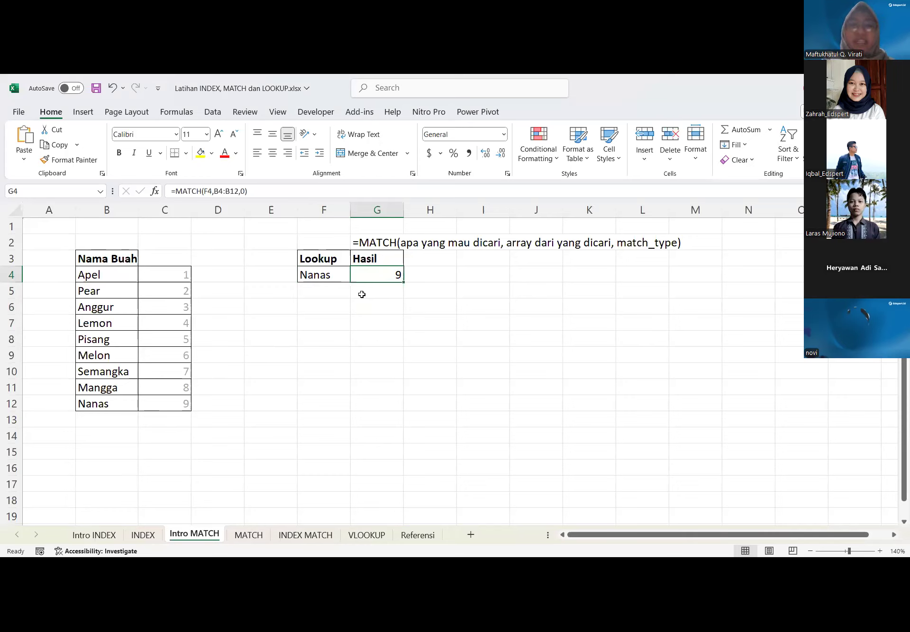
pyautogui.click(253, 189)
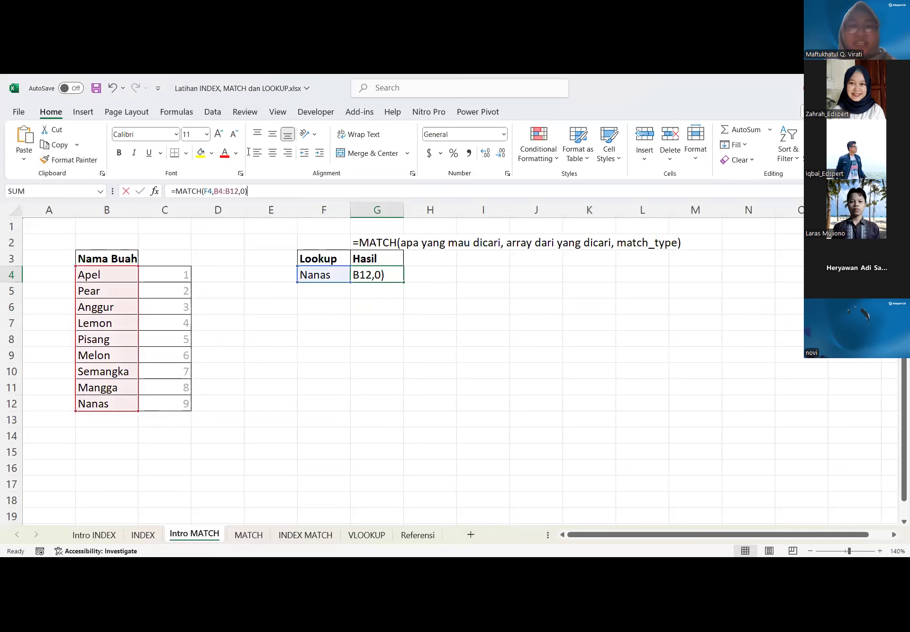
pyautogui.click(244, 191)
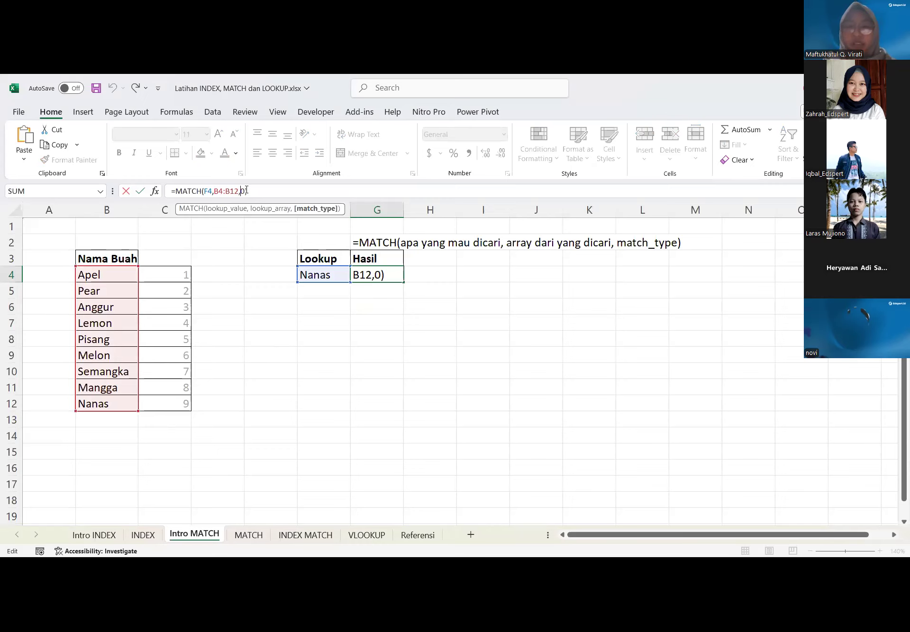
pyautogui.click(383, 362)
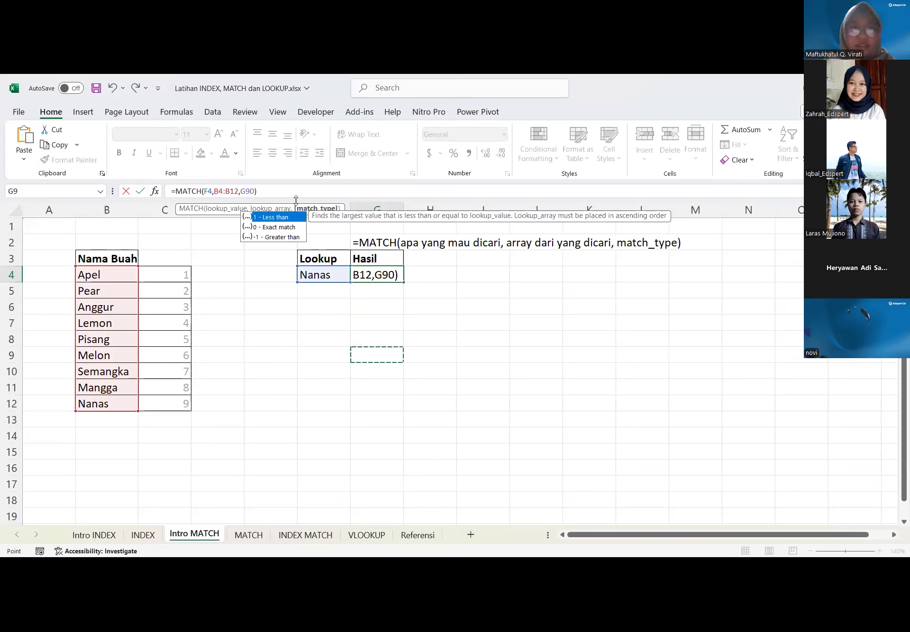
pyautogui.press('Return')
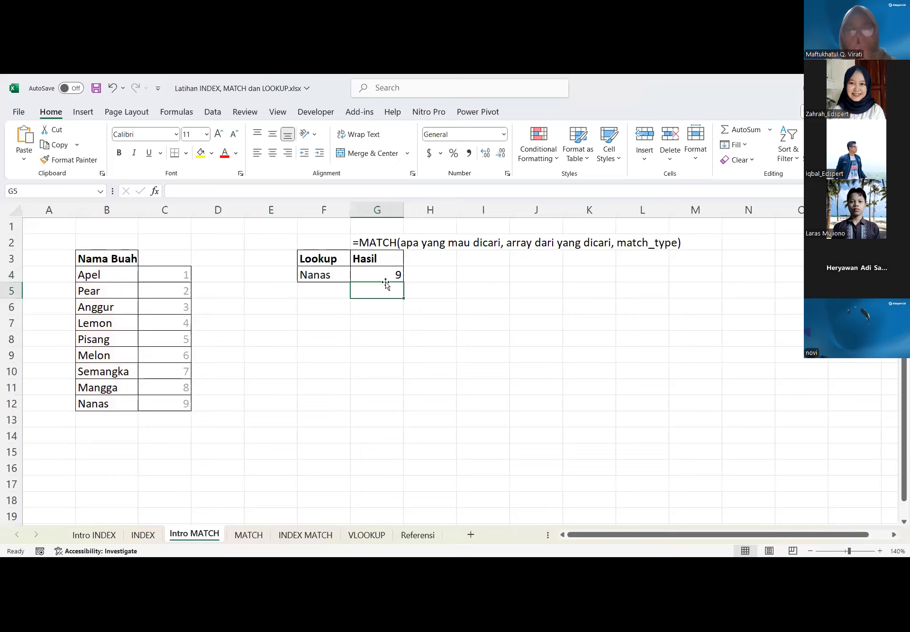
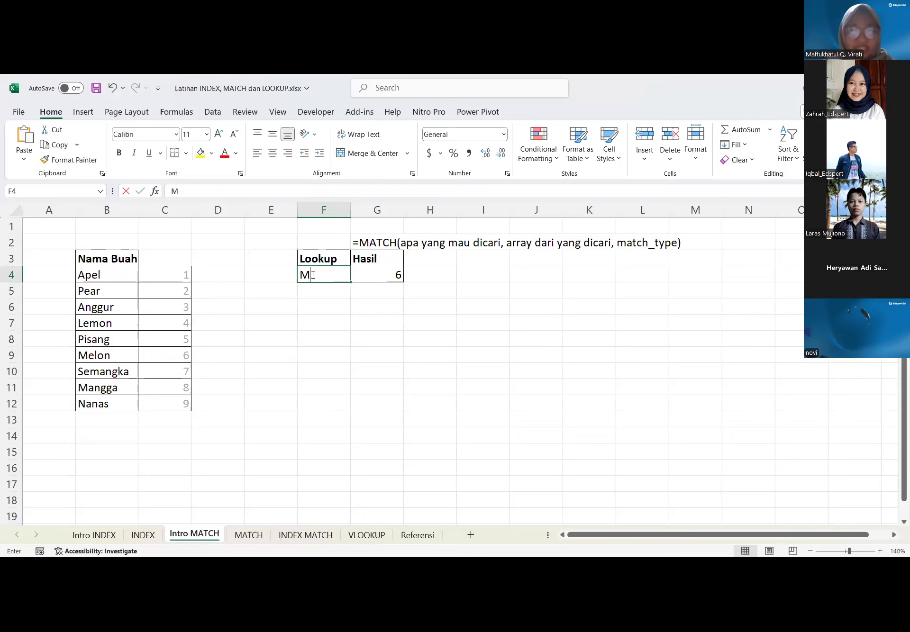
# Change the lookup word in cell F4 to Melos to test a name missing from the fruit list
pyautogui.press('Return')
pyautogui.click(327, 276)
pyautogui.doubleClick(331, 269)
pyautogui.press('BackSpace')
pyautogui.write('s')
pyautogui.press('Return')
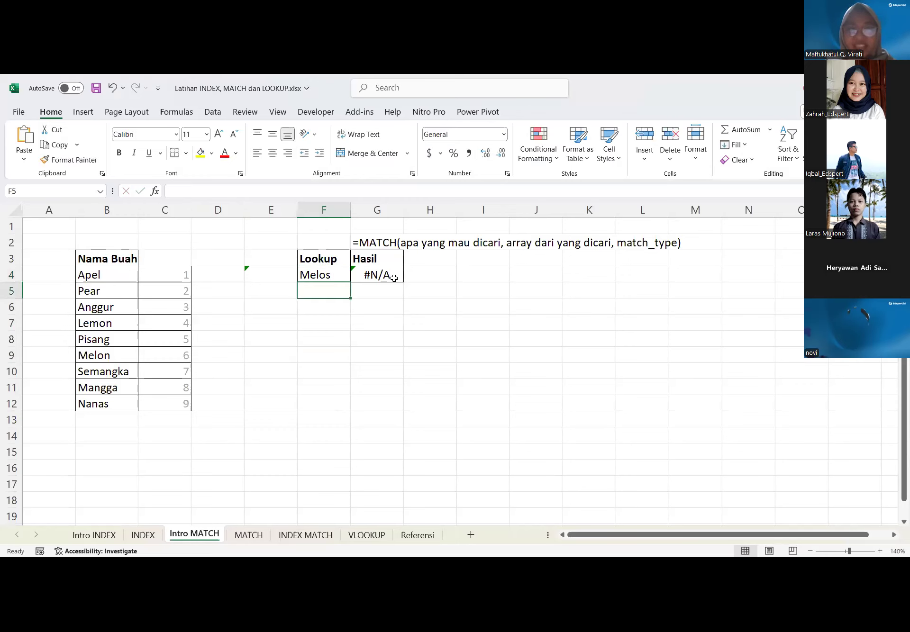
# Set the lookup word in cell F4 back to Melon and open the MATCH sheet
pyautogui.click(321, 274)
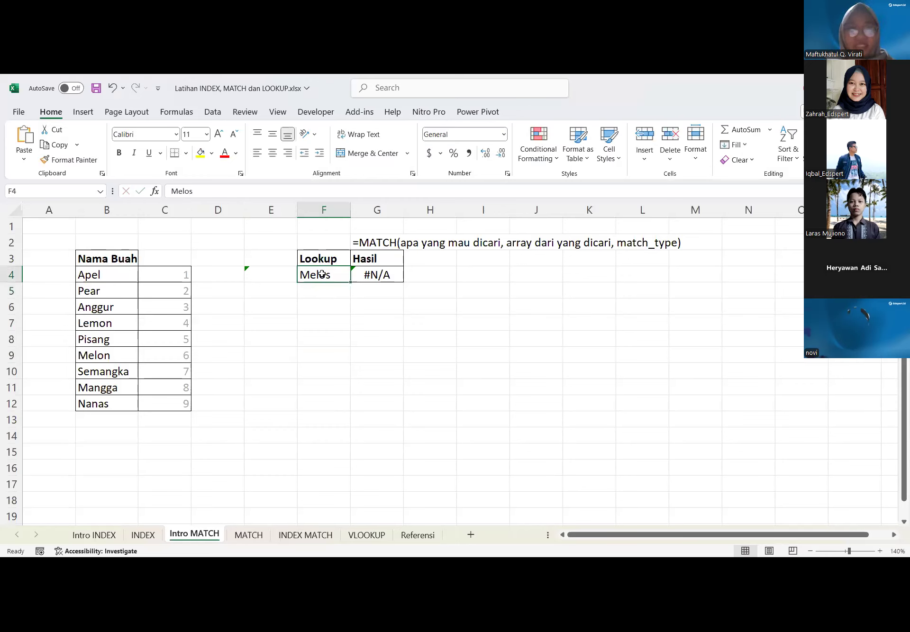
pyautogui.write('Melon')
pyautogui.press('Return')
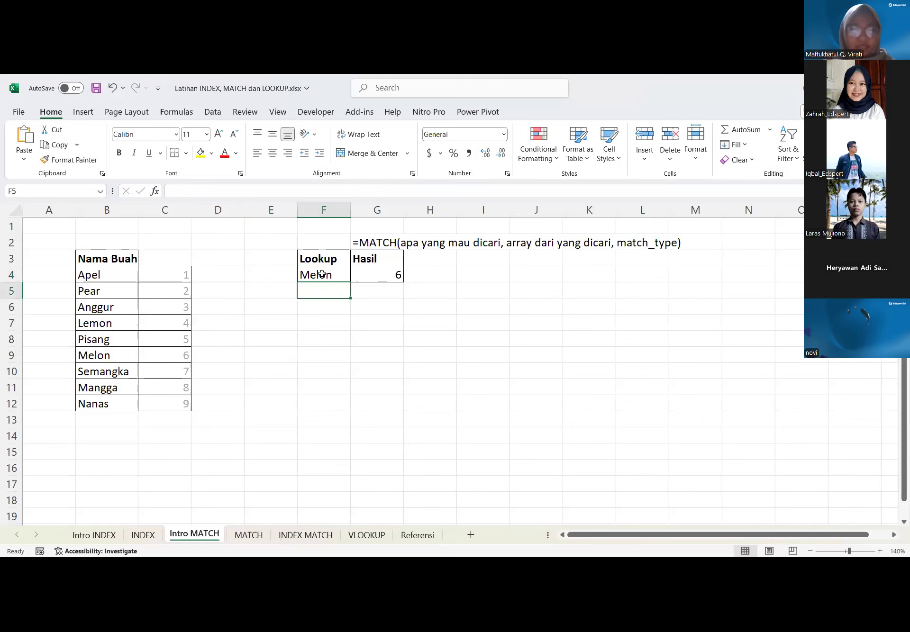
pyautogui.click(244, 535)
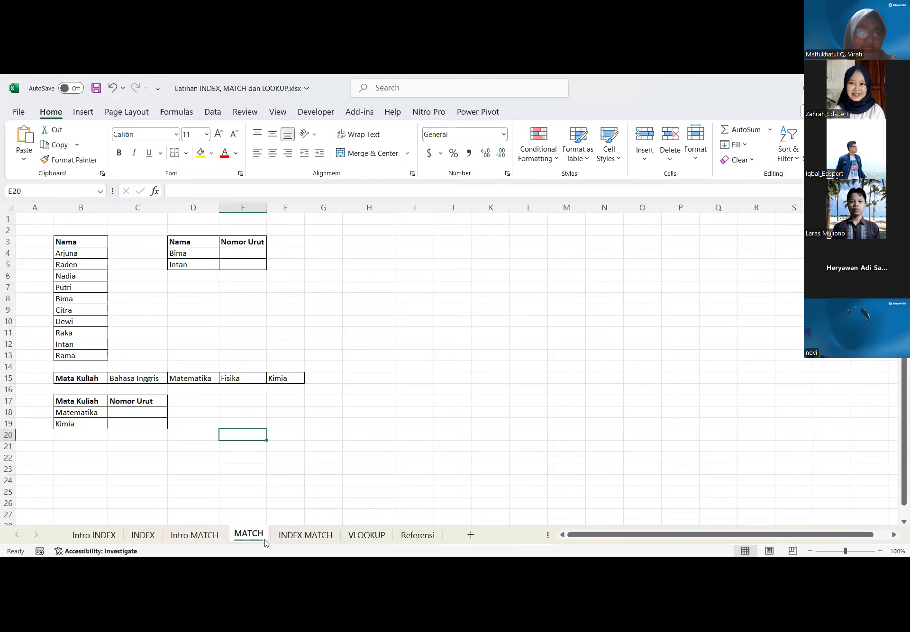
# Enlarge the view of the MATCH sheet and look over the name and course lookup tables
pyautogui.click(216, 343)
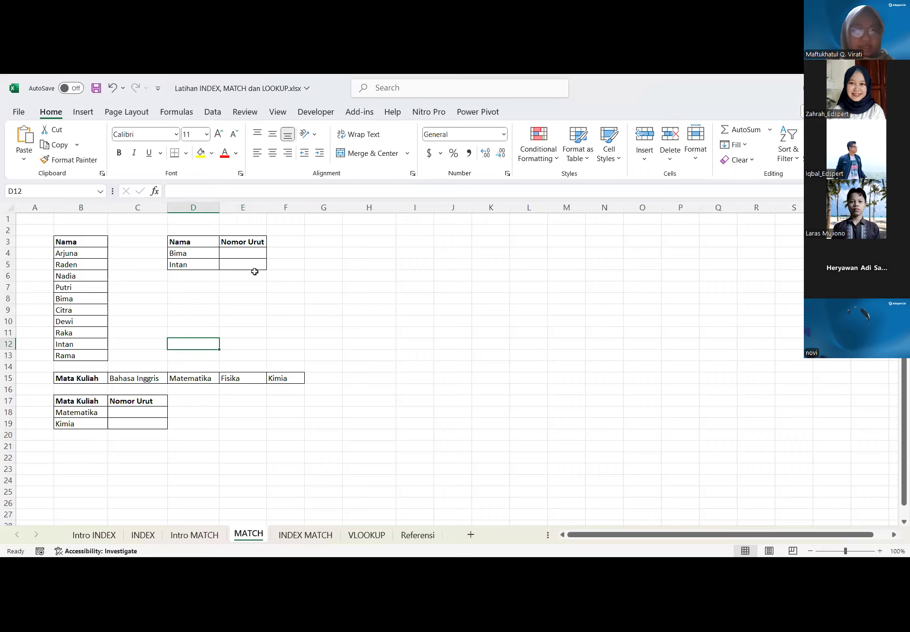
pyautogui.scroll(3, 254, 272)
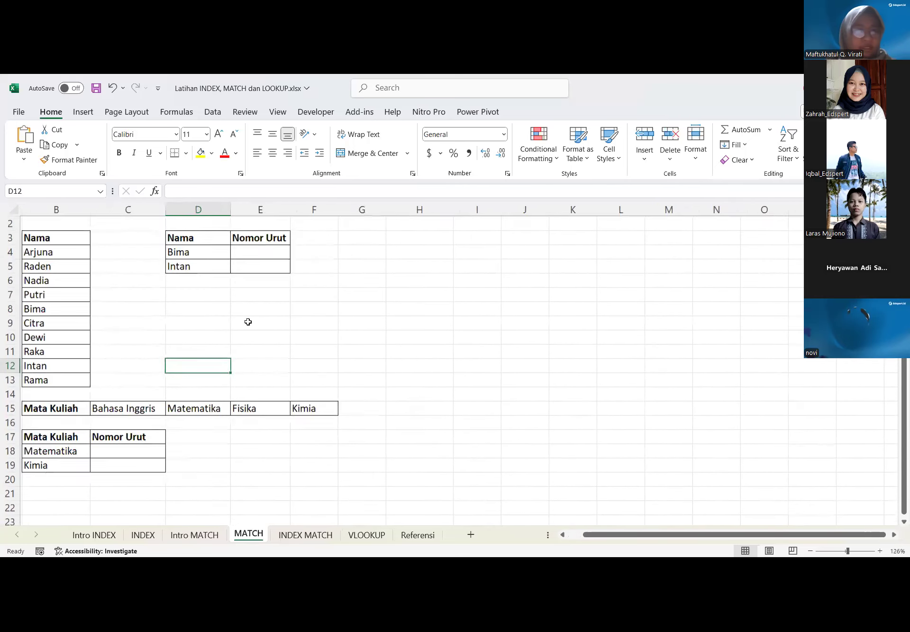
pyautogui.hscroll(-2, 248, 325)
pyautogui.scroll(1, 300, 283)
pyautogui.moveTo(306, 337); pyautogui.dragTo(244, 322)
pyautogui.click(256, 264)
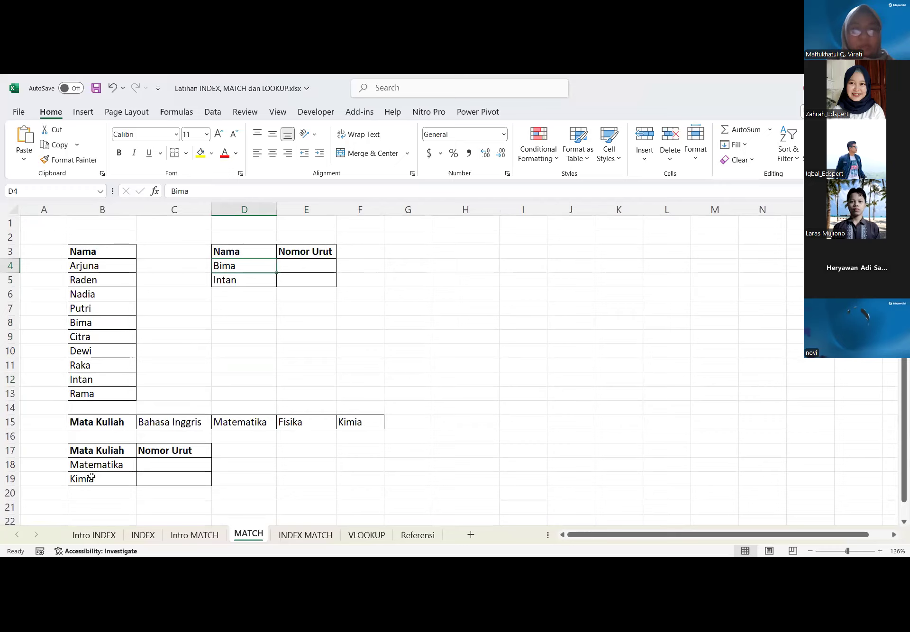
pyautogui.click(319, 405)
# Enter the formula =MATCH(D4,B4:B13,0) in cell E4 to find the first name's position in the list
pyautogui.click(314, 269)
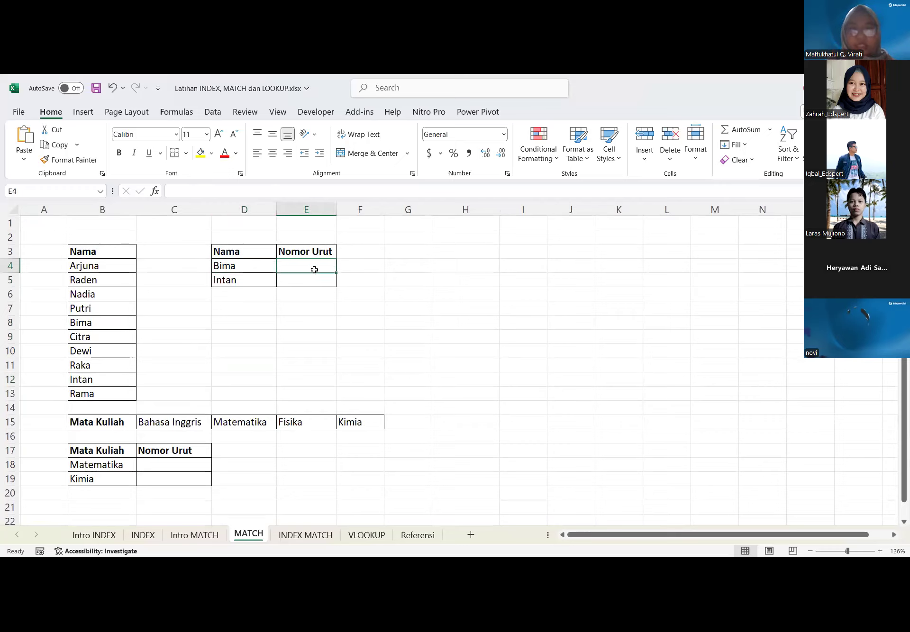
pyautogui.write('=')
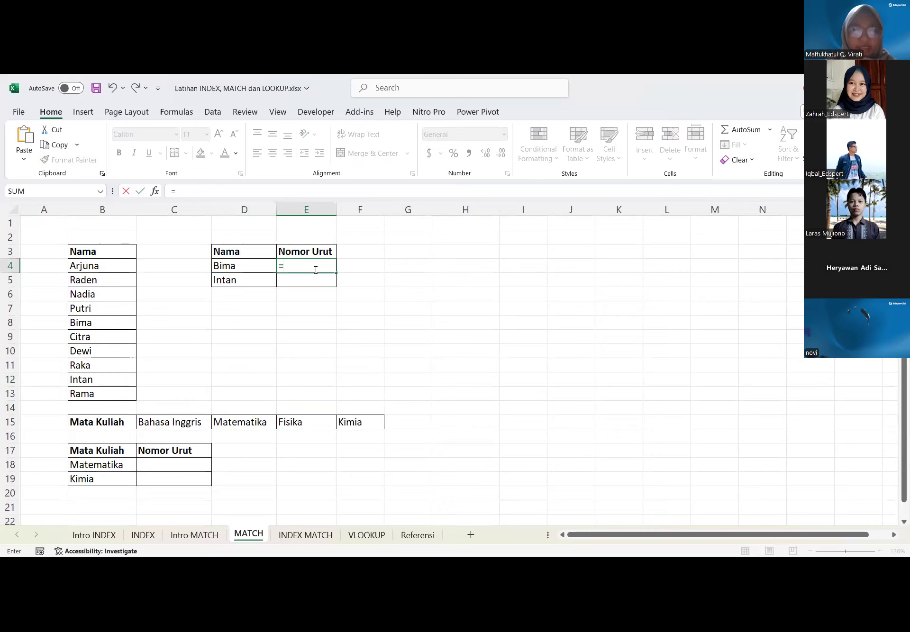
pyautogui.write('MATCH(')
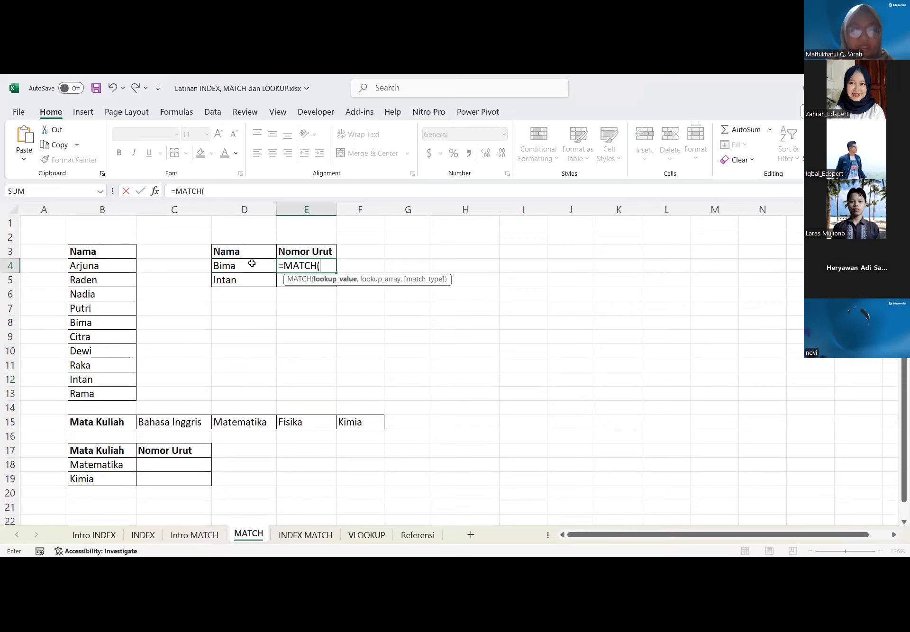
pyautogui.click(240, 264)
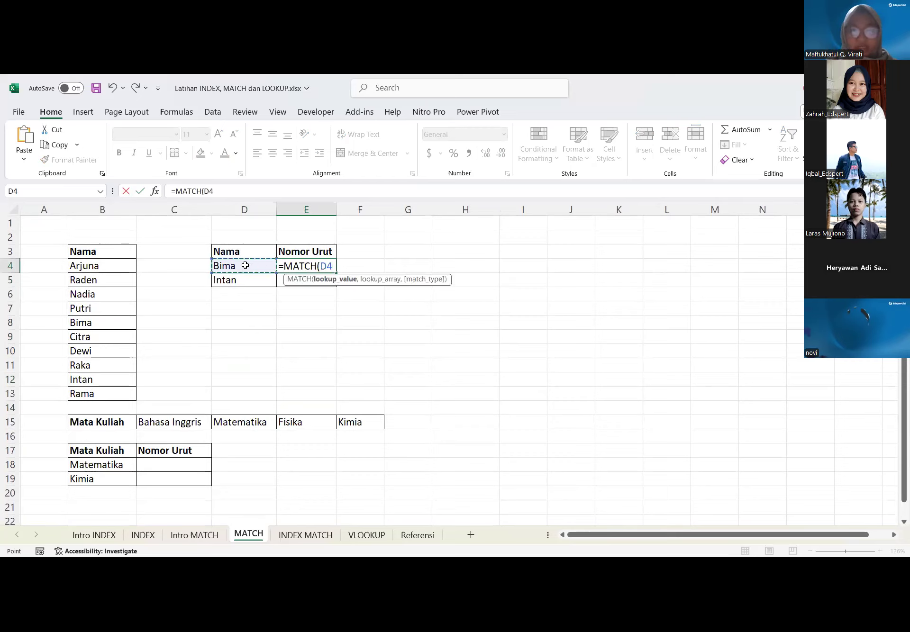
pyautogui.write(',')
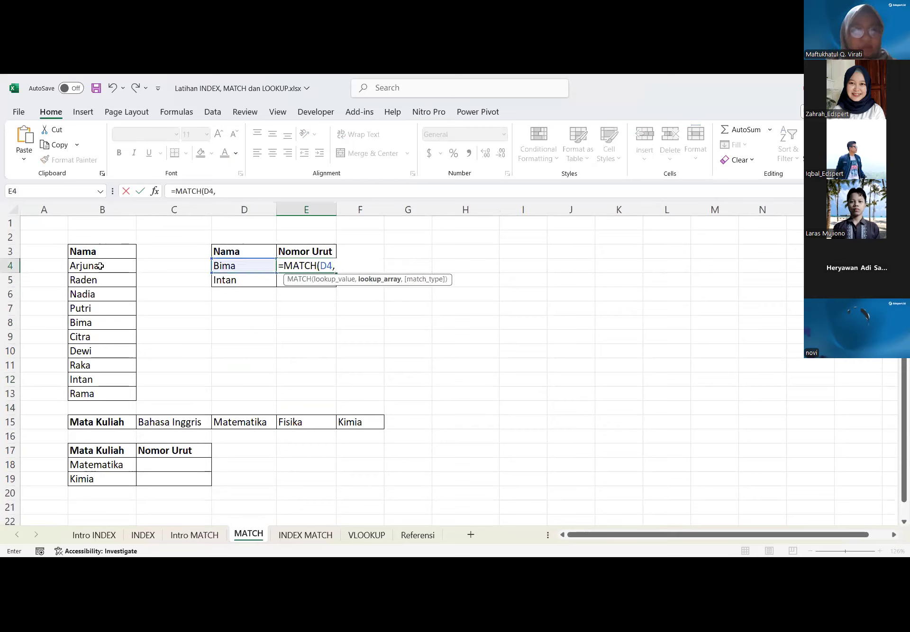
pyautogui.click(97, 266)
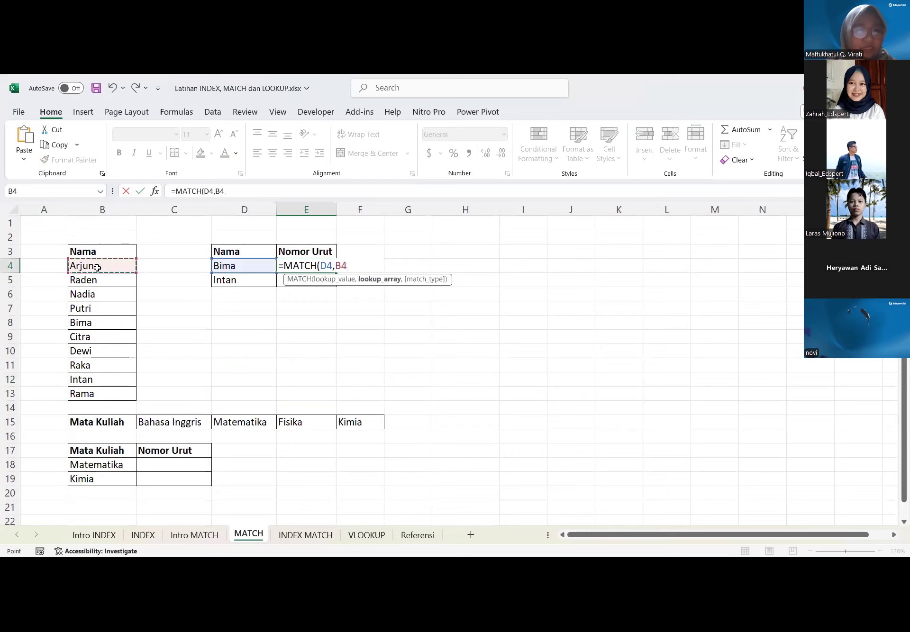
pyautogui.keyDown('shift'); pyautogui.click(89, 393); pyautogui.keyUp('shift')
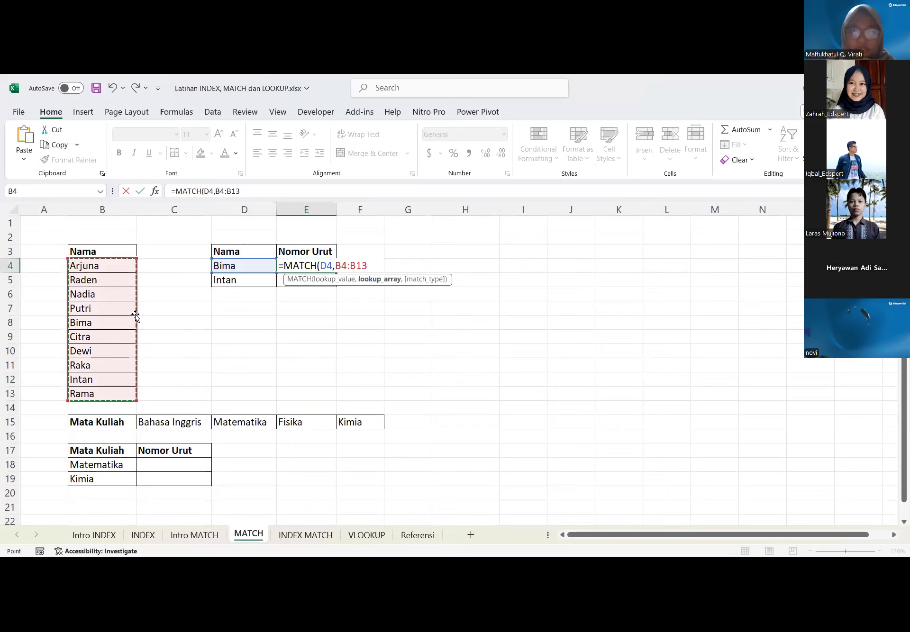
pyautogui.write(',0')
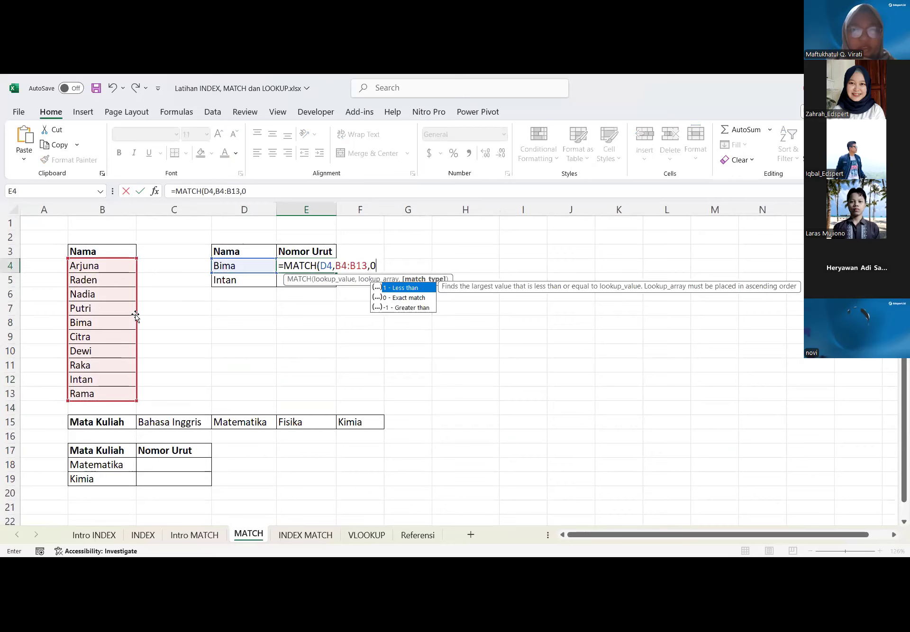
pyautogui.write(')')
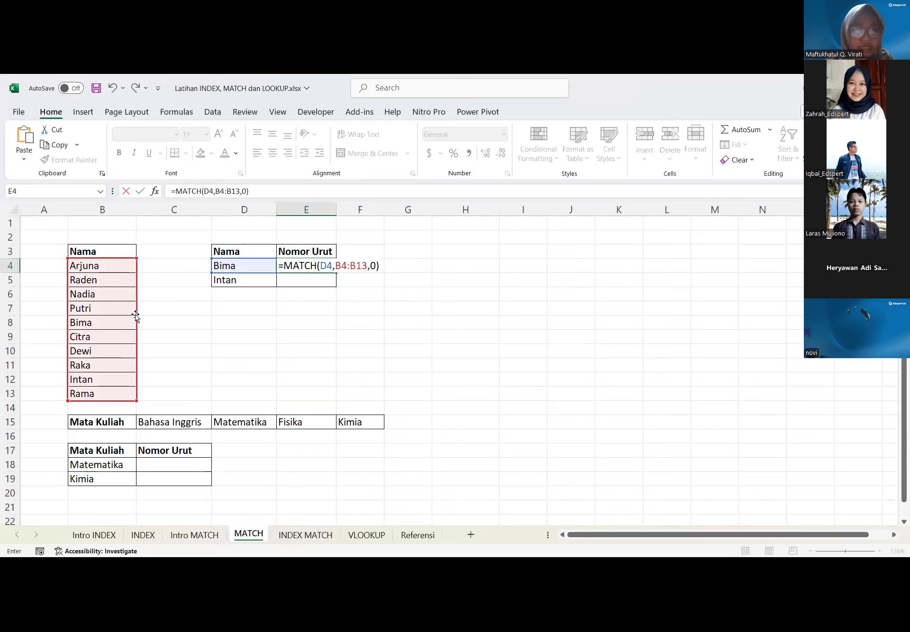
pyautogui.press('Return')
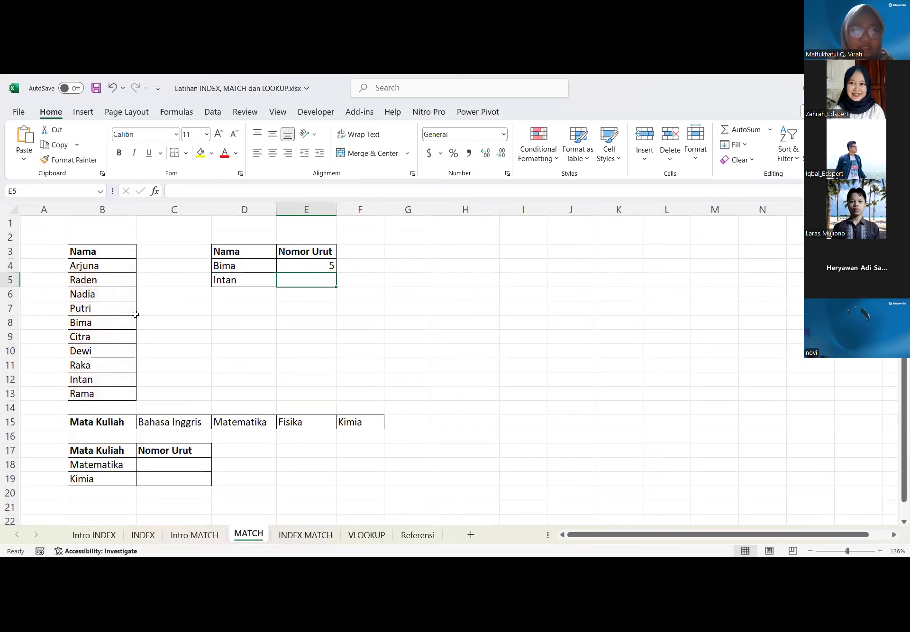
# Count down the name list from B4 to B8 to check the position found in E4
pyautogui.click(321, 260)
pyautogui.click(88, 264)
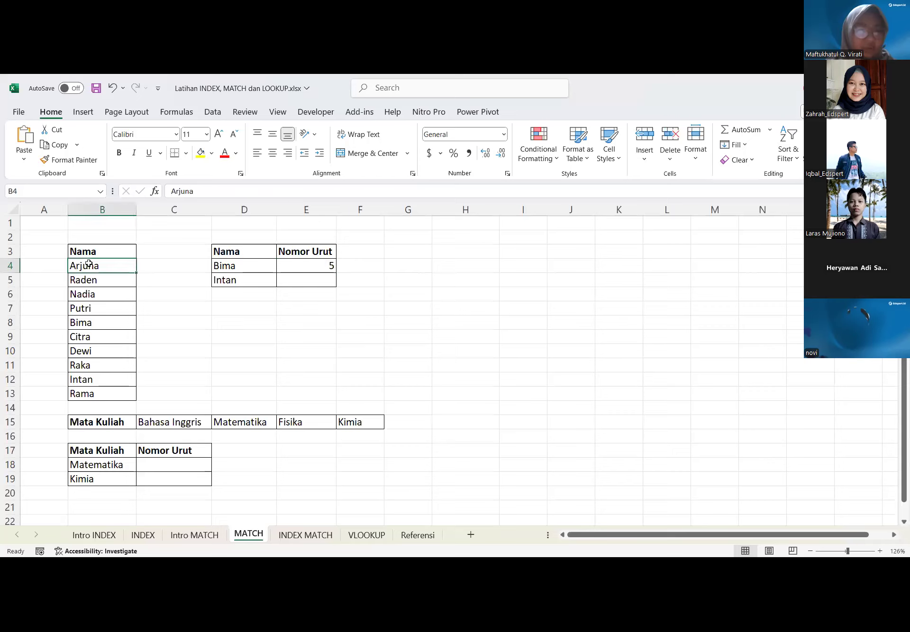
pyautogui.press('Down')
pyautogui.press('Down')
pyautogui.press('Down')
pyautogui.press('Down')
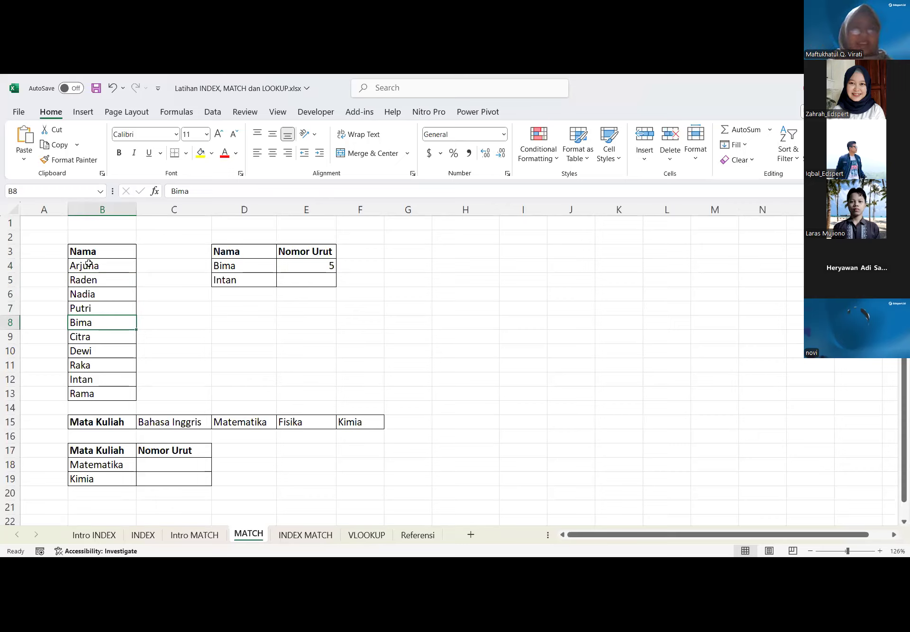
# Enter a MATCH formula in cell E5 that finds the position of D5 within B4:B13
pyautogui.click(283, 295)
pyautogui.click(310, 280)
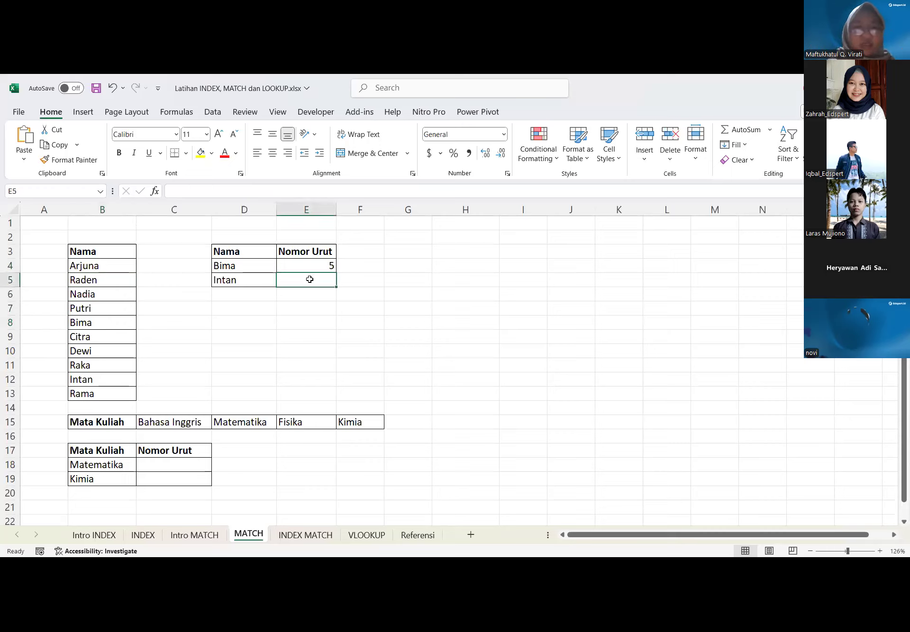
pyautogui.click(263, 284)
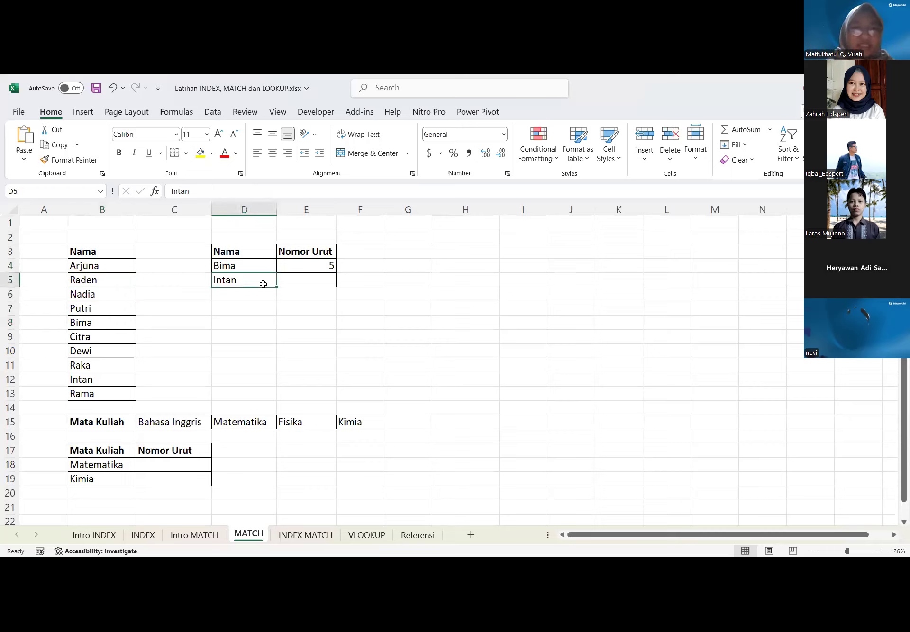
pyautogui.click(313, 280)
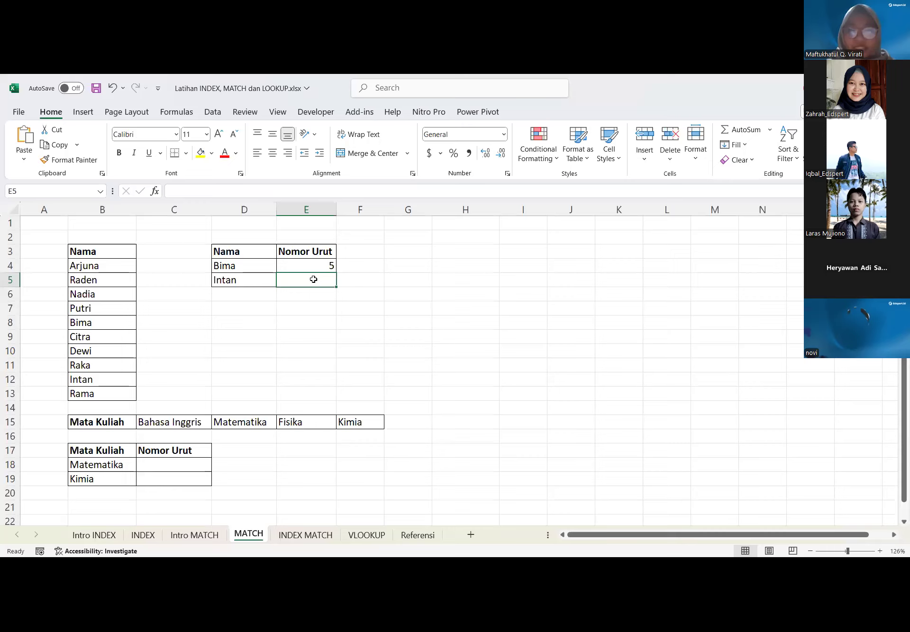
pyautogui.write('=')
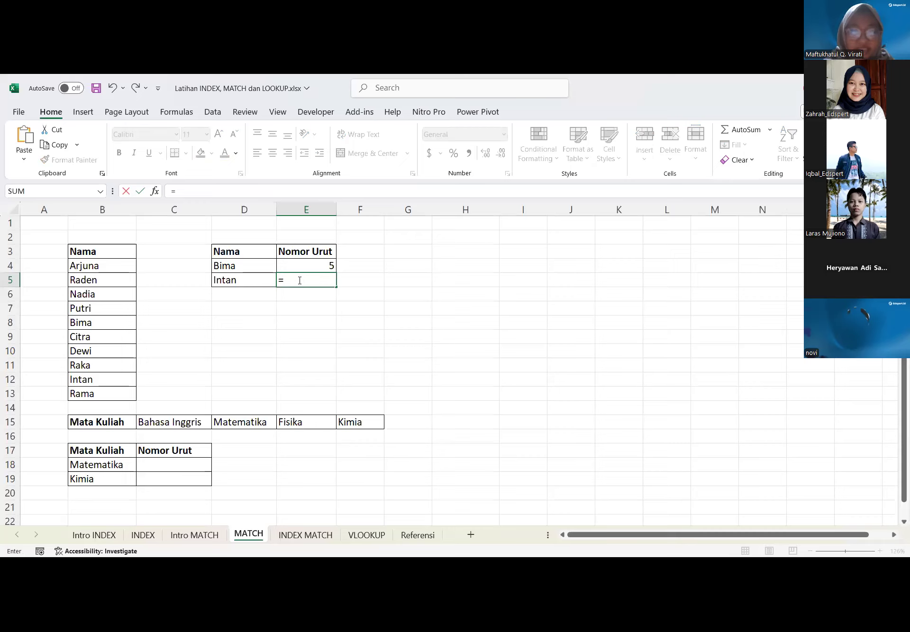
pyautogui.write('MATCH(')
pyautogui.click(254, 279)
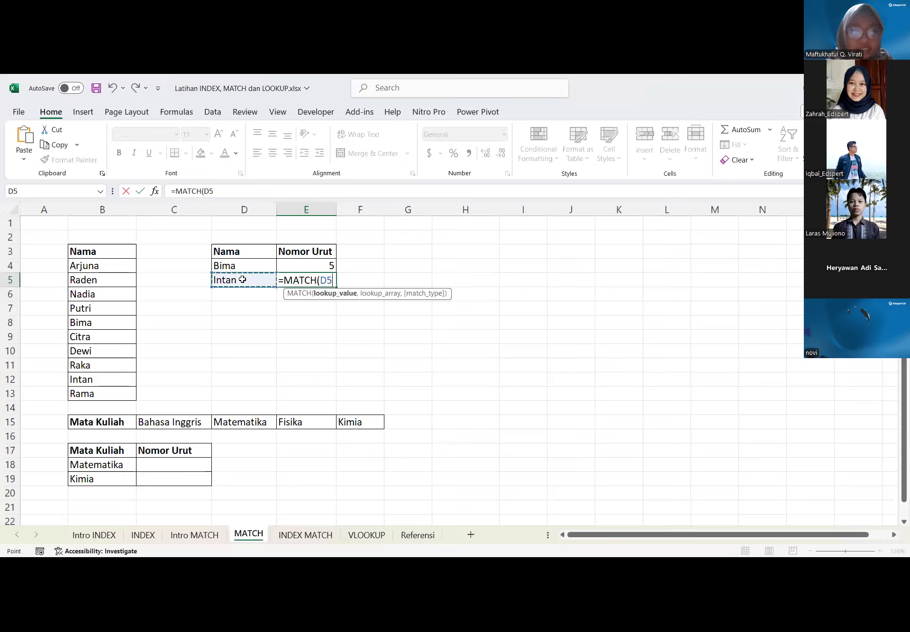
pyautogui.write(',')
pyautogui.click(103, 264)
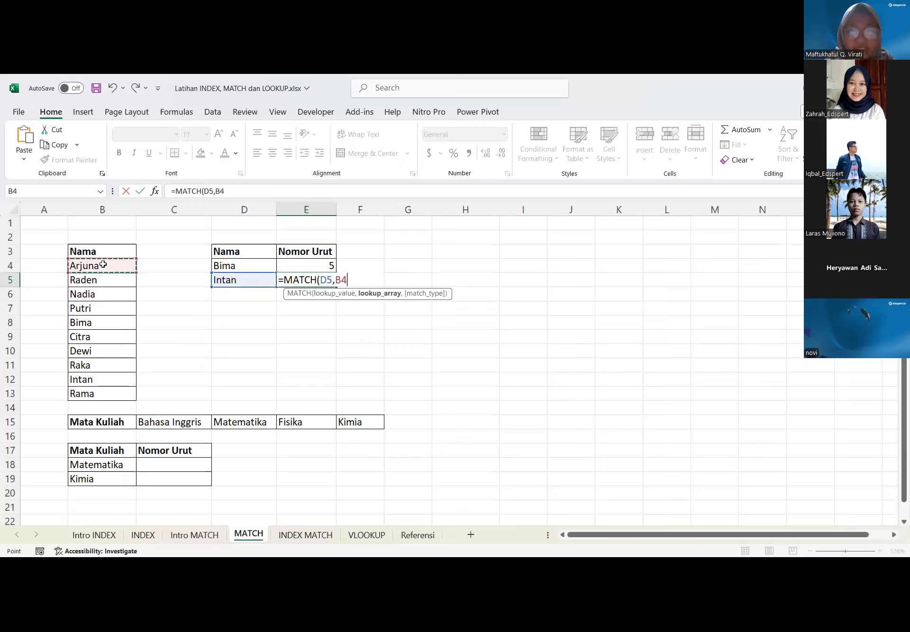
pyautogui.moveTo(103, 264); pyautogui.dragTo(98, 402)
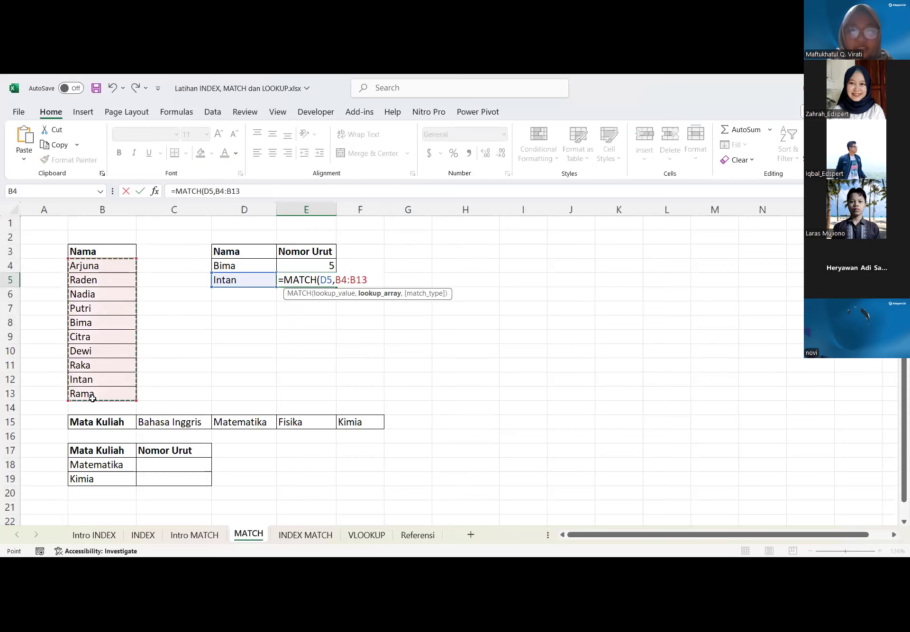
pyautogui.press('Return')
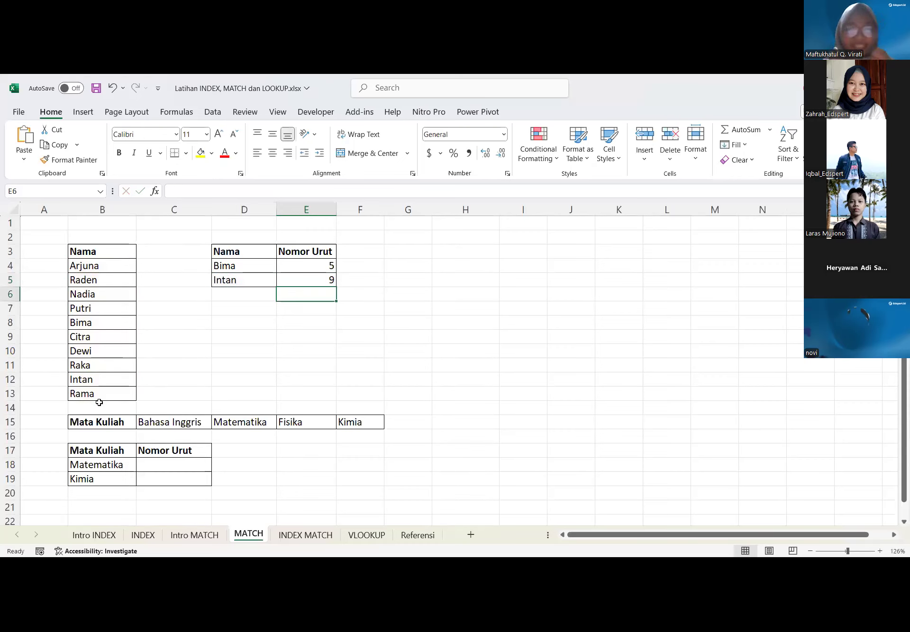
# Compare the vertical name list in column B with the horizontal course list in row 15
pyautogui.scroll(-1, 162, 414)
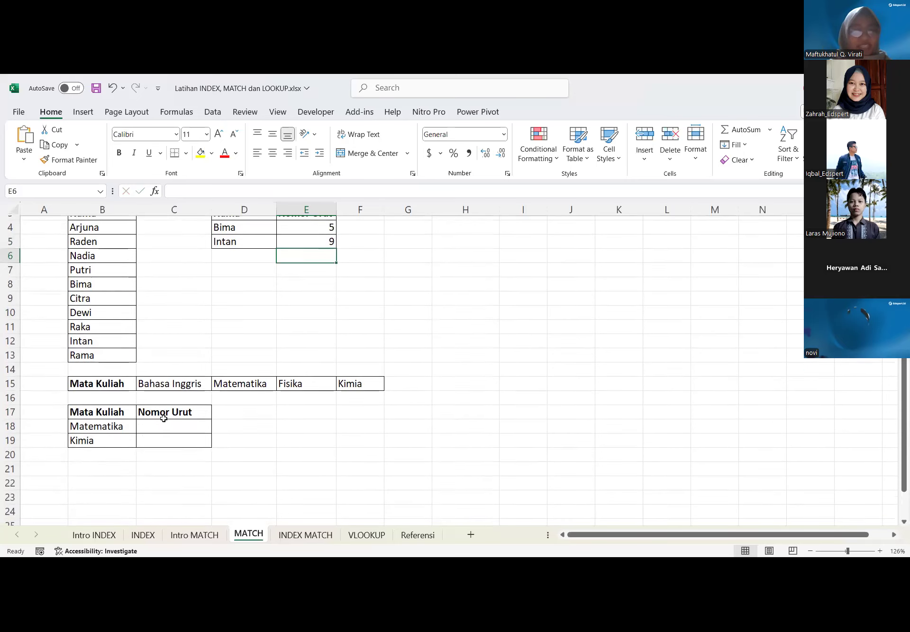
pyautogui.click(185, 419)
pyautogui.scroll(1, 171, 346)
pyautogui.scroll(1, 171, 346)
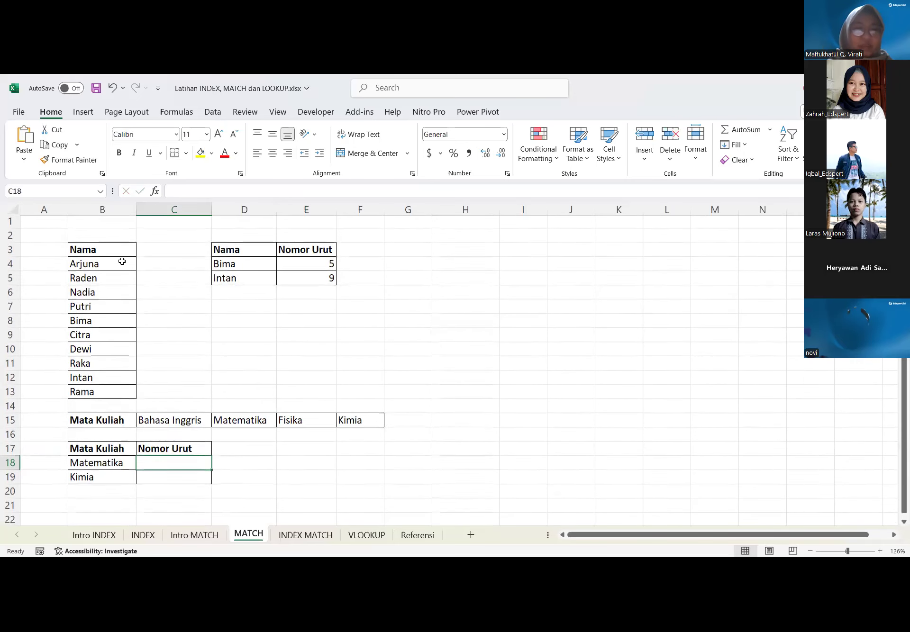
pyautogui.moveTo(102, 263); pyautogui.dragTo(95, 379)
pyautogui.moveTo(167, 423); pyautogui.dragTo(385, 425)
pyautogui.scroll(-1, 385, 426)
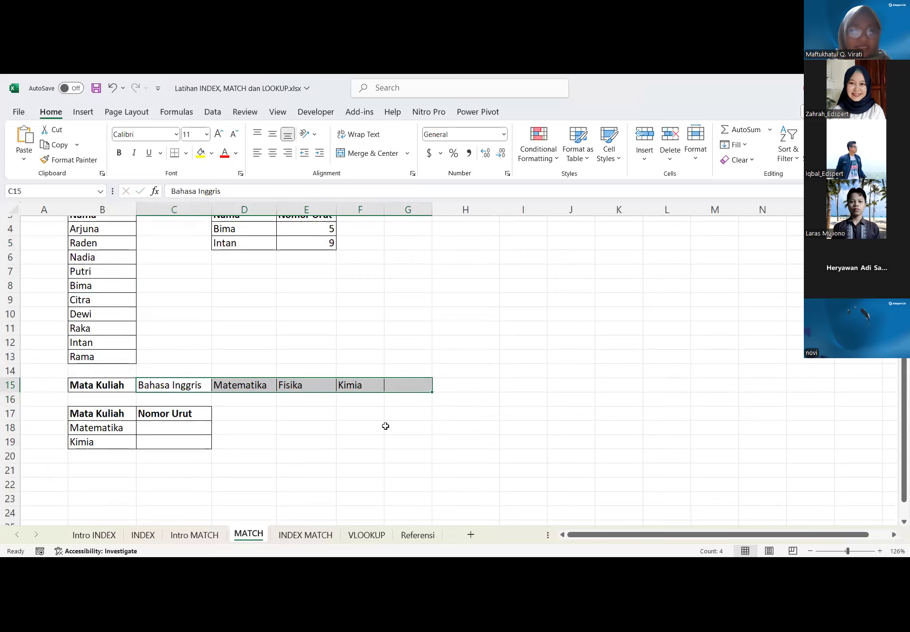
# Enter a MATCH formula in cell C18 with lookup value B18, lookup range C15:F15 and match type 0
pyautogui.click(208, 421)
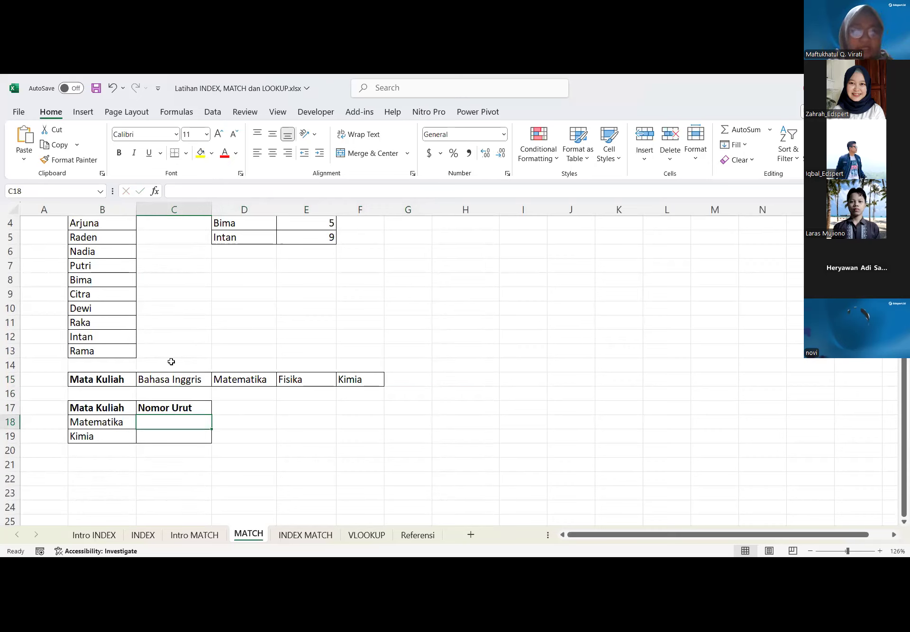
pyautogui.write('=')
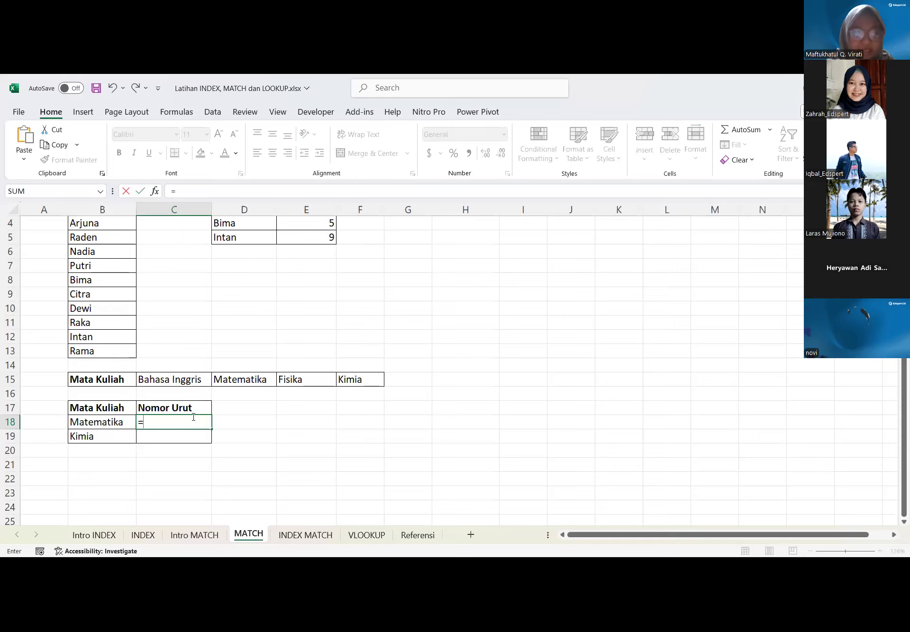
pyautogui.write('MATCH(')
pyautogui.click(93, 422)
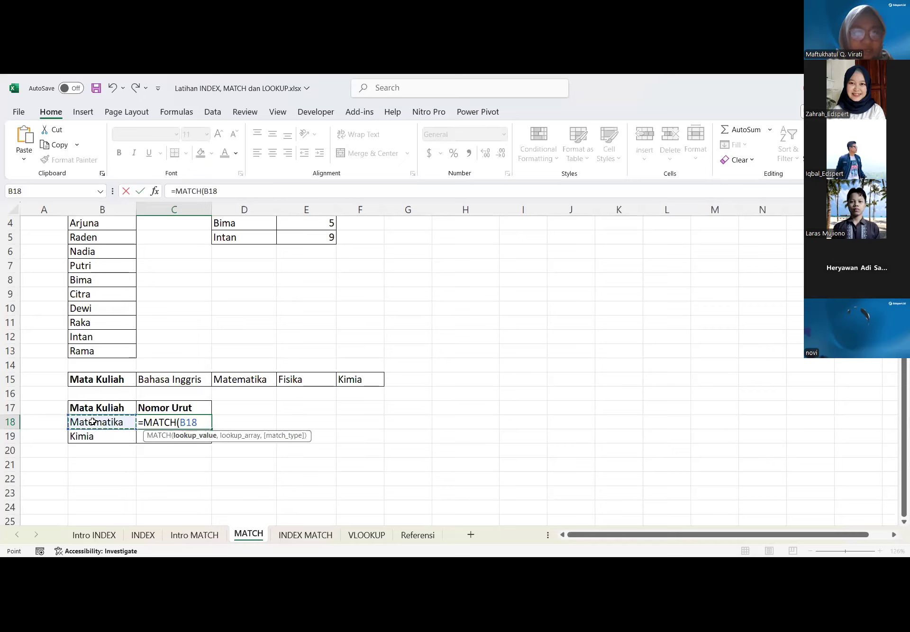
pyautogui.write(',')
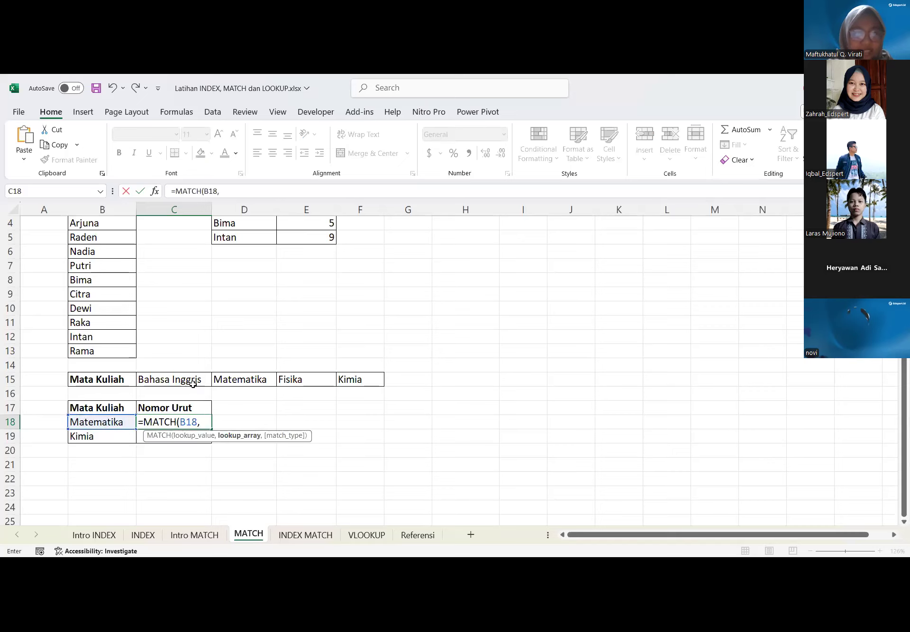
pyautogui.moveTo(401, 293); pyautogui.dragTo(386, 435)
pyautogui.moveTo(171, 377); pyautogui.dragTo(348, 376)
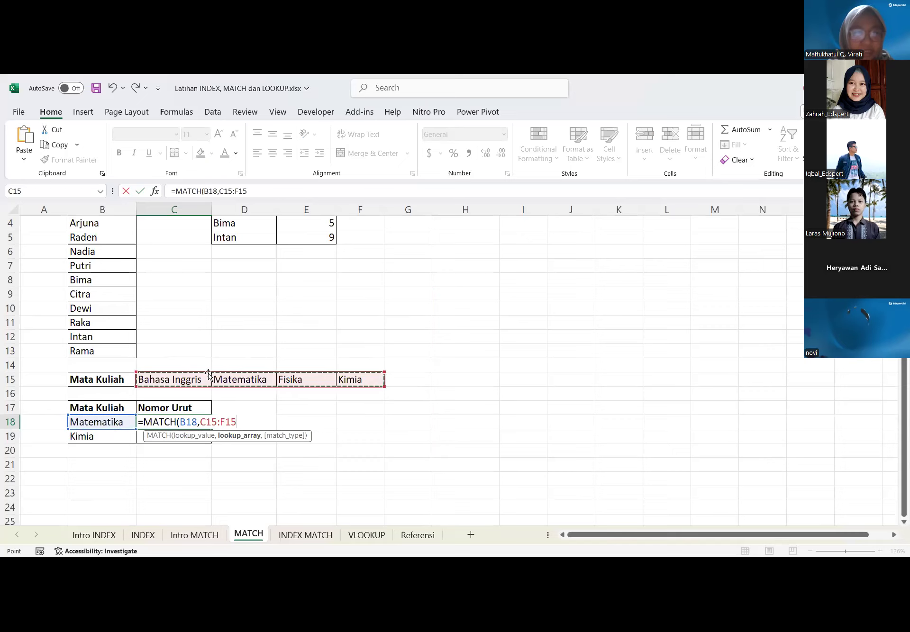
pyautogui.moveTo(185, 306); pyautogui.dragTo(408, 353)
pyautogui.moveTo(153, 381); pyautogui.dragTo(360, 382)
pyautogui.moveTo(382, 278); pyautogui.dragTo(378, 488)
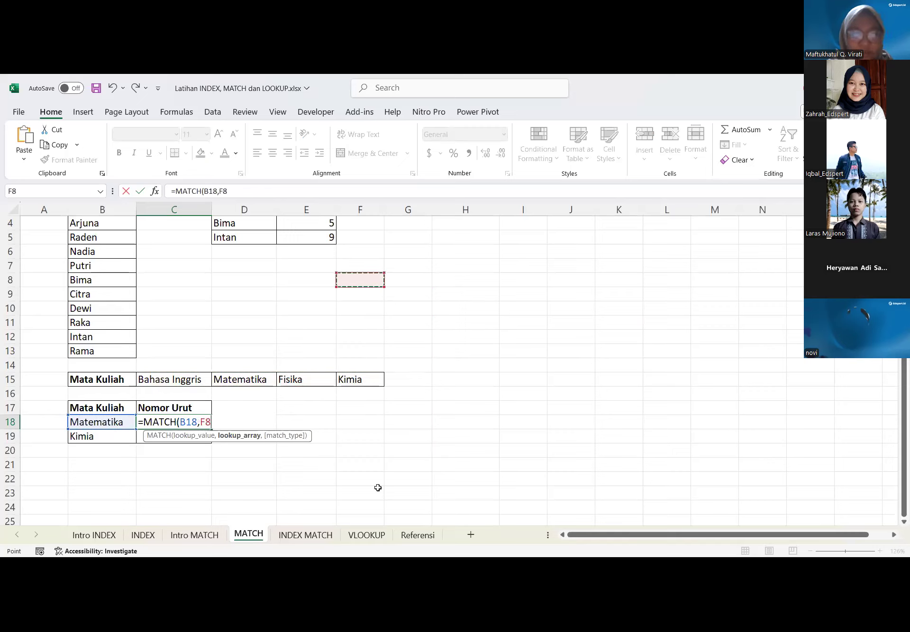
pyautogui.moveTo(166, 377); pyautogui.dragTo(353, 375)
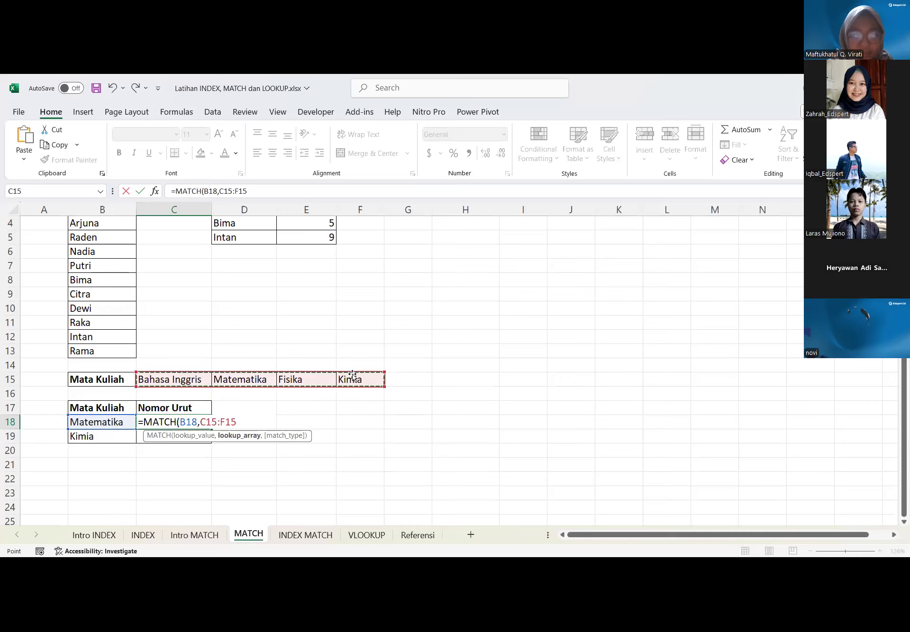
pyautogui.write(',0')
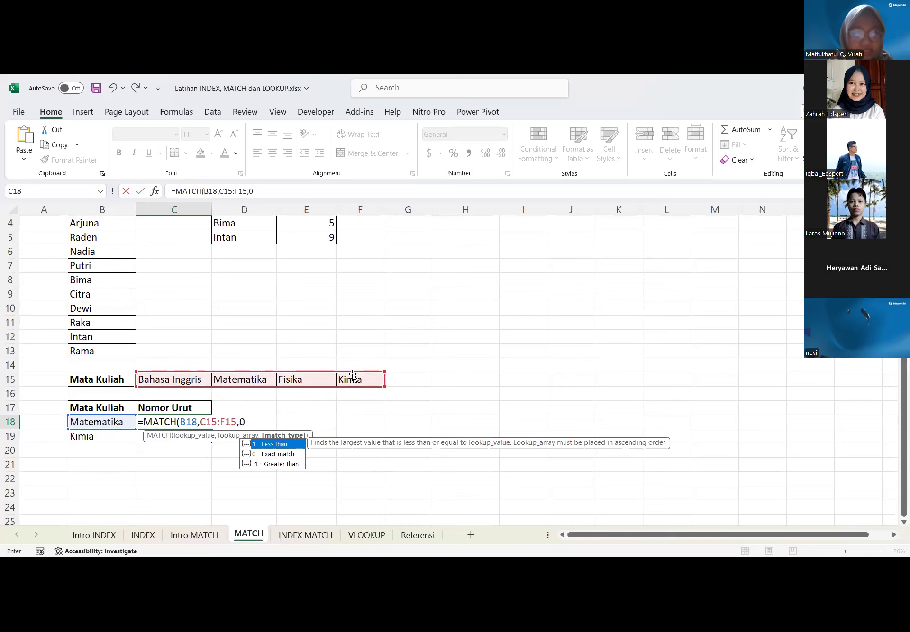
pyautogui.press('Return')
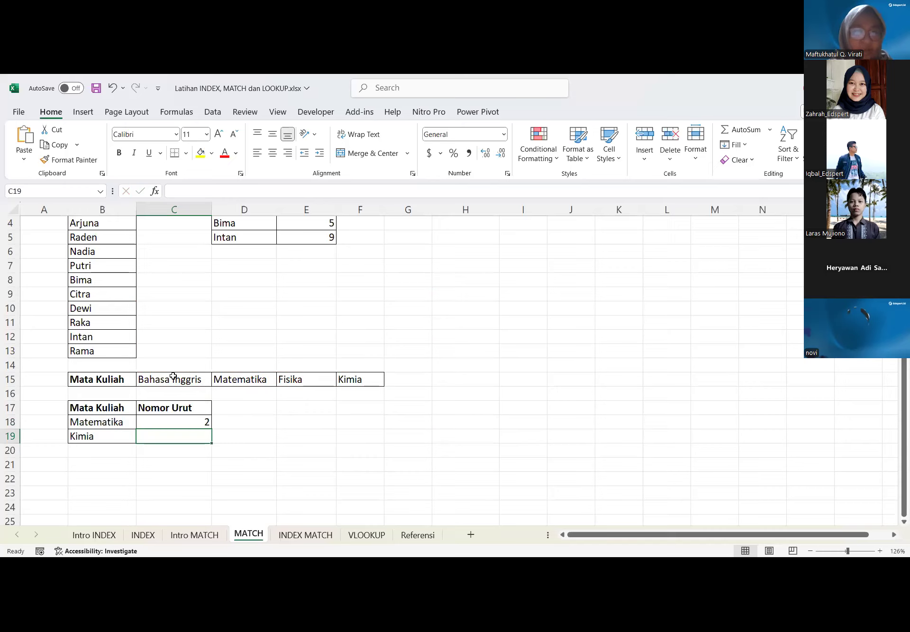
# Count along the course row from C15 to Matematika in D15 to check the position found in C18
pyautogui.click(173, 376)
pyautogui.press('Right')
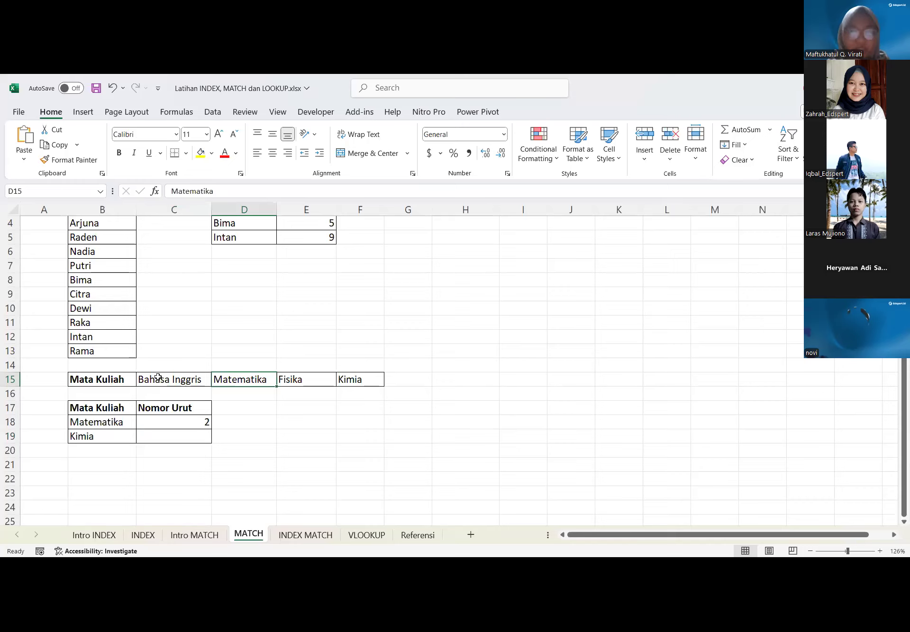
pyautogui.click(214, 422)
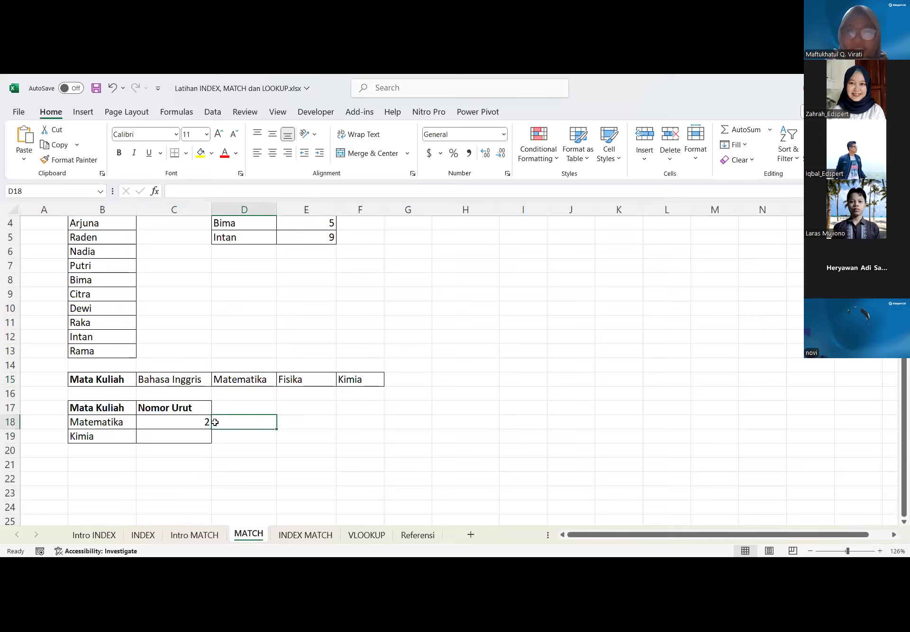
pyautogui.click(178, 413)
pyautogui.click(203, 436)
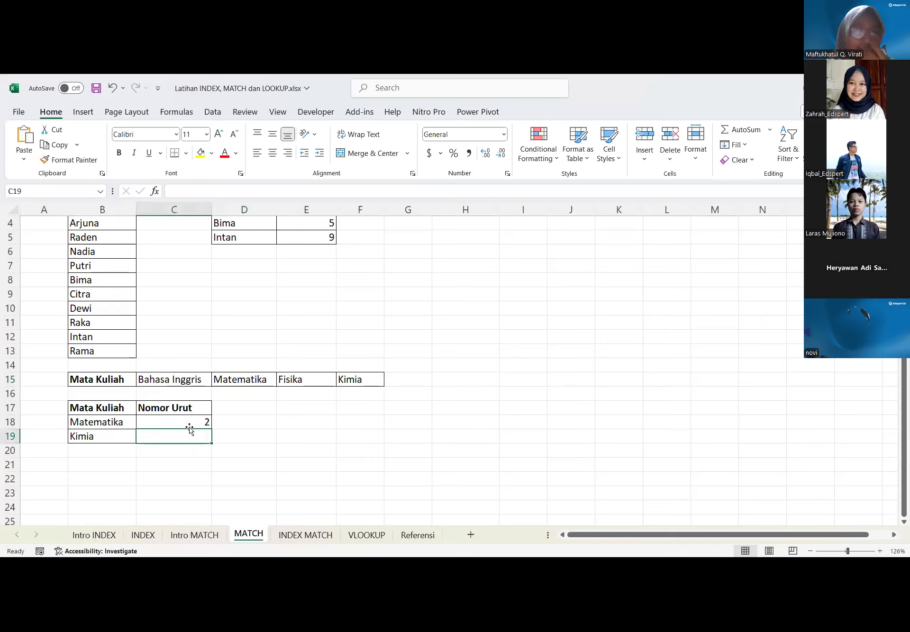
pyautogui.click(189, 426)
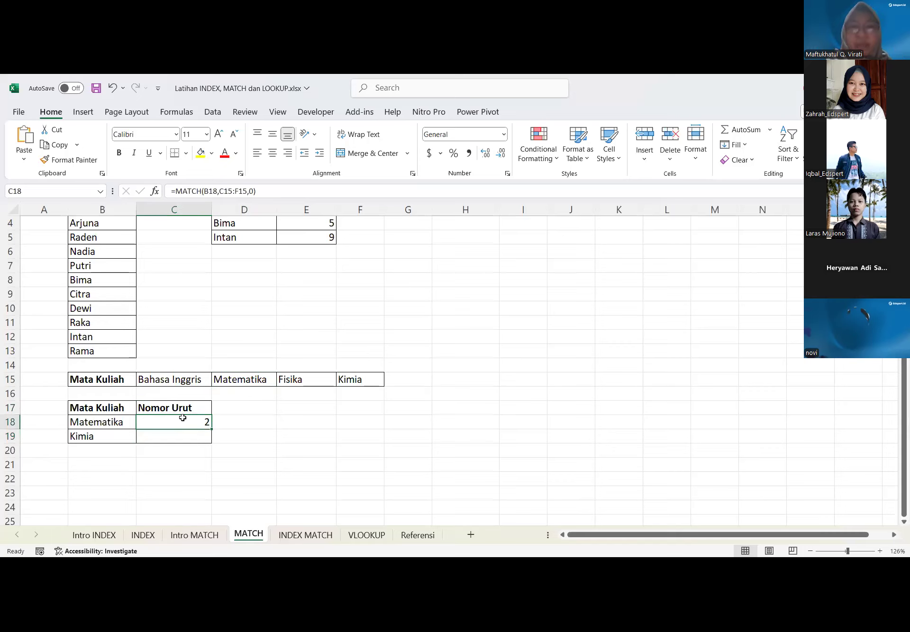
pyautogui.click(269, 431)
pyautogui.click(233, 425)
pyautogui.write('=')
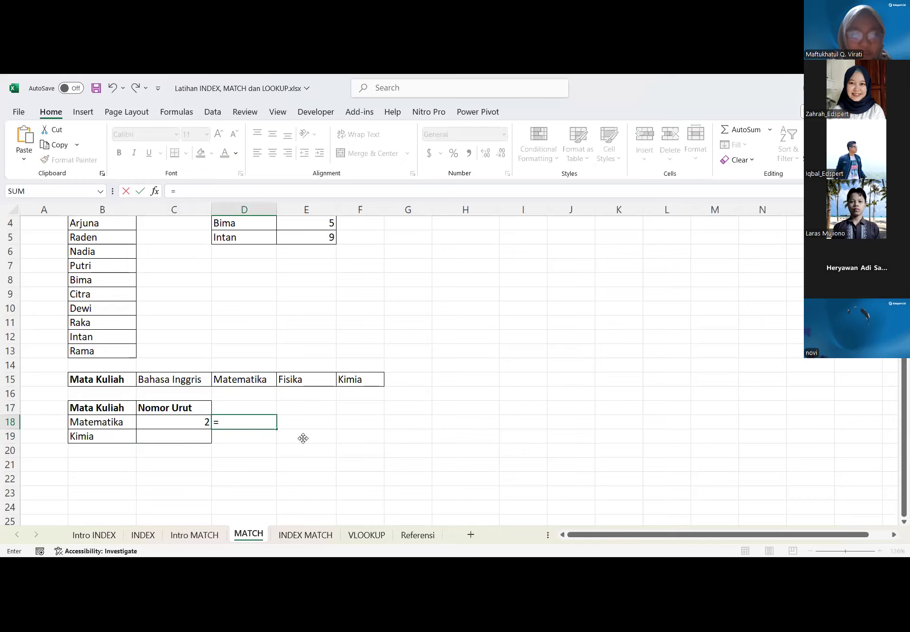
pyautogui.write('MATCH(')
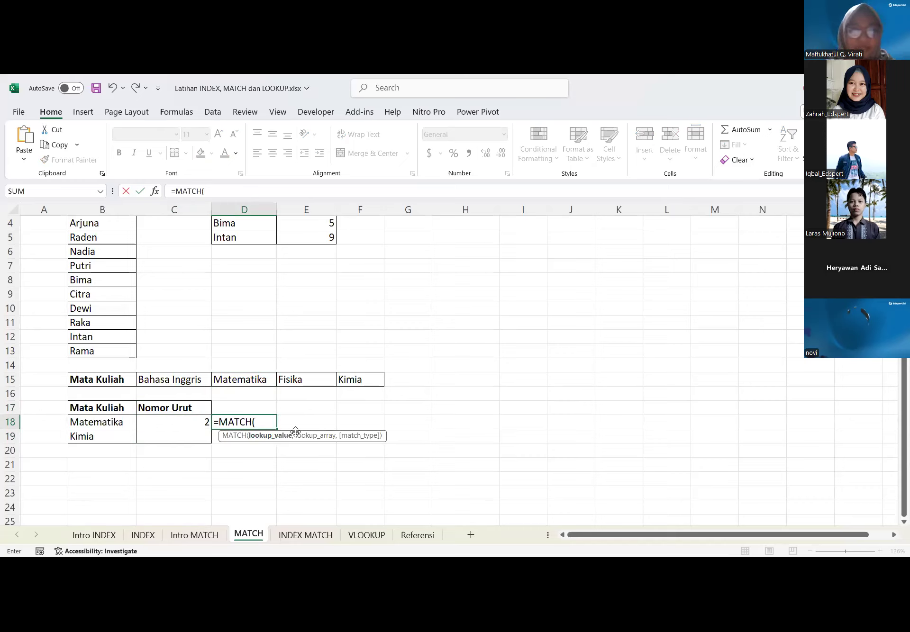
pyautogui.press('Escape')
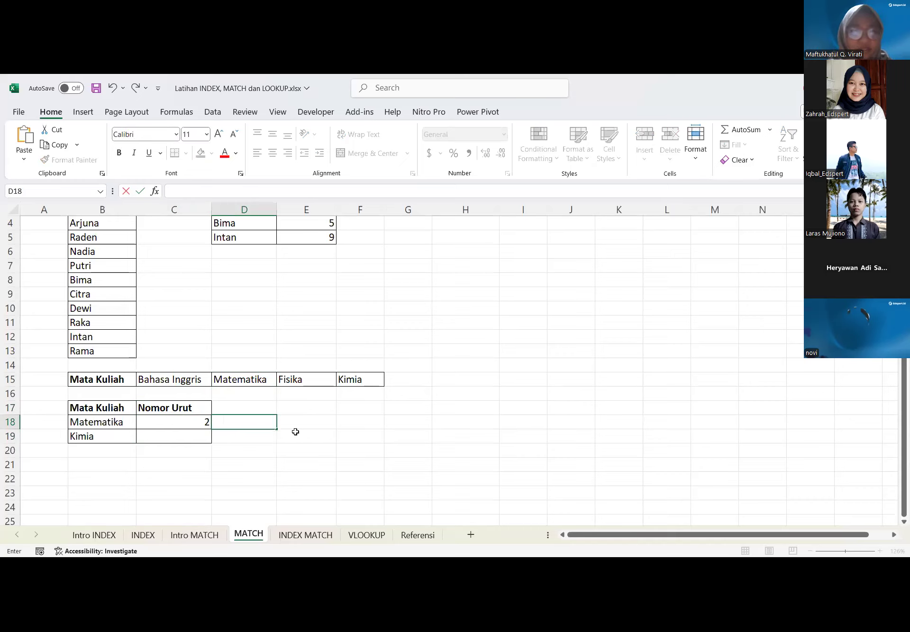
# Try to lock the lookup range C15:F15 inside the MATCH formula in C18
pyautogui.press('Down')
pyautogui.scroll(-1, 289, 393)
pyautogui.scroll(-1, 289, 393)
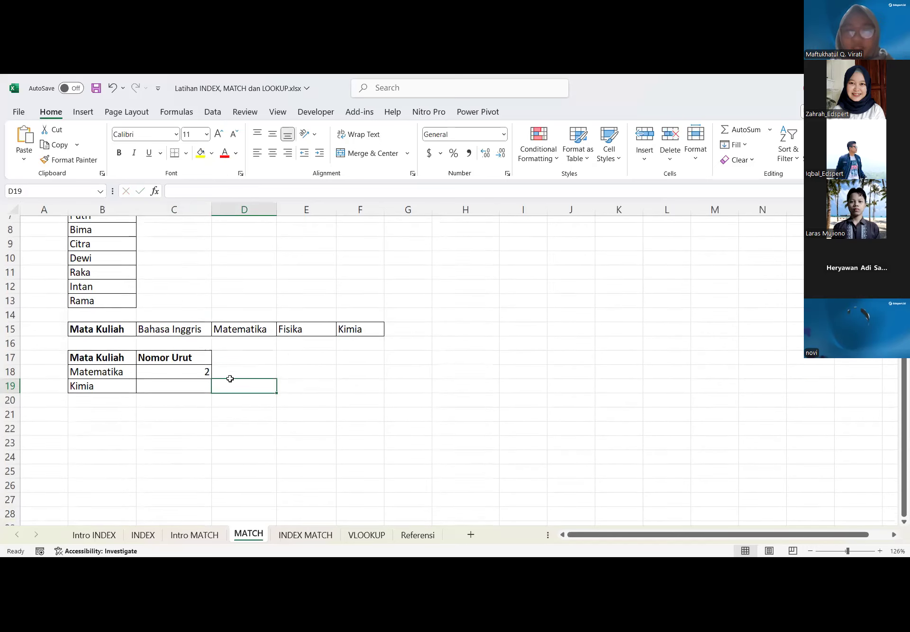
pyautogui.click(175, 367)
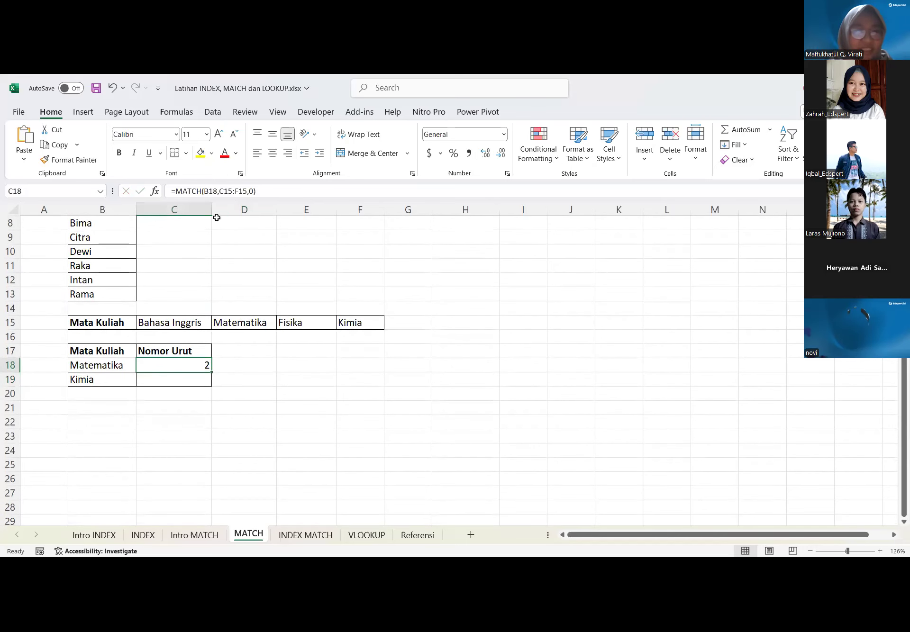
pyautogui.doubleClick(203, 363)
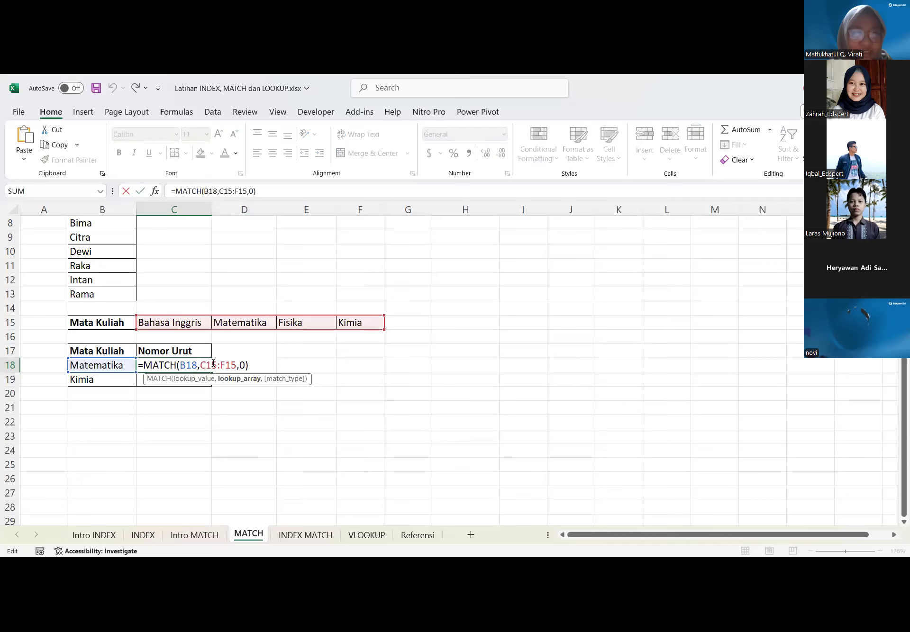
pyautogui.hotkey('shift', 'Right')
pyautogui.hotkey('shift', 'Right')
pyautogui.hotkey('shift', 'Right')
pyautogui.hotkey('shift', 'Right')
pyautogui.hotkey('shift', 'Right')
pyautogui.hotkey('shift', 'Right')
pyautogui.hotkey('shift', 'Right')
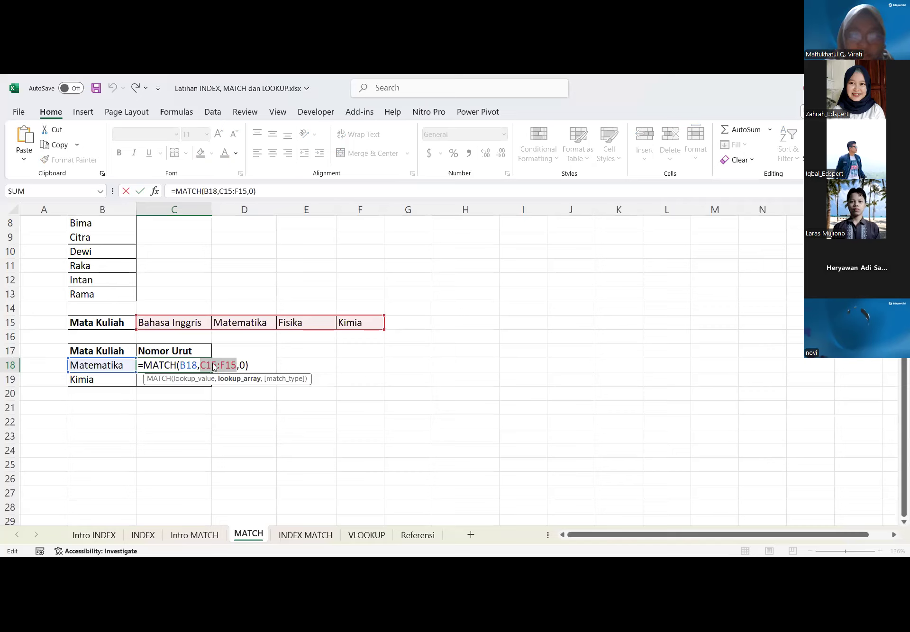
pyautogui.click(354, 408)
pyautogui.moveTo(201, 363); pyautogui.dragTo(237, 365)
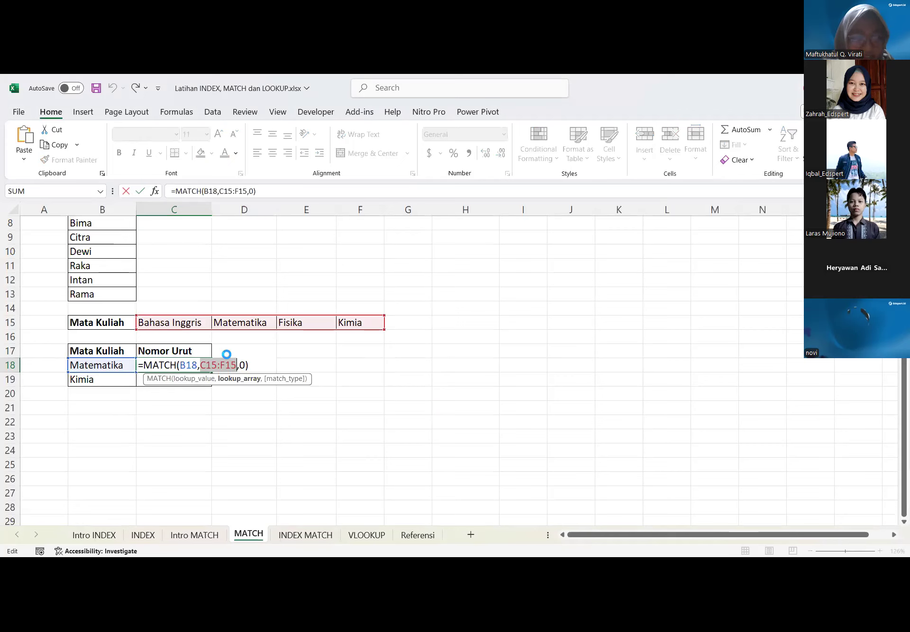
pyautogui.hotkey('alt', 'F4')
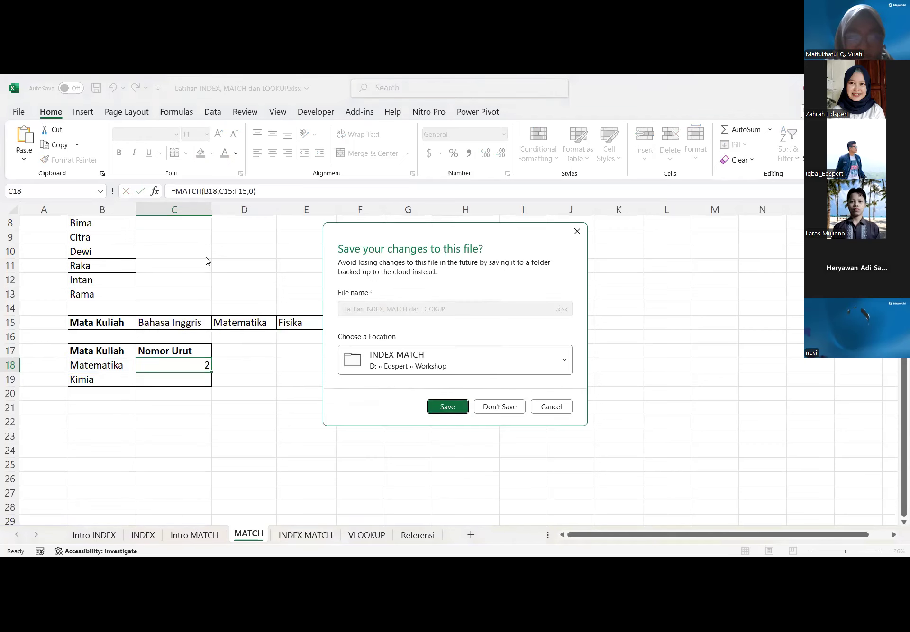
pyautogui.click(374, 439)
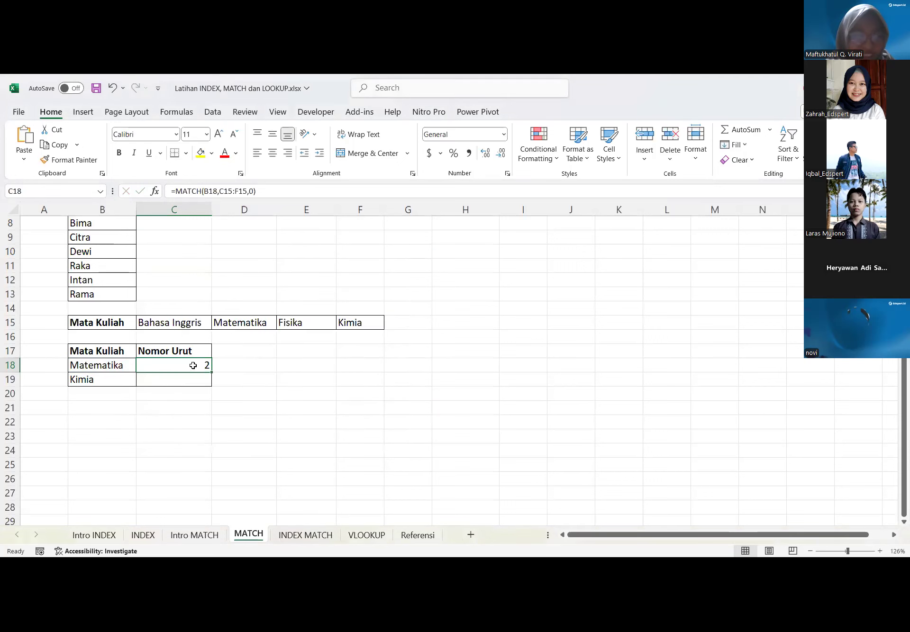
# Make the C18 formula's lookup range absolute as $C$15:$F$15 and fill the formula down to C19
pyautogui.doubleClick(192, 365)
pyautogui.moveTo(199, 365); pyautogui.dragTo(237, 364)
pyautogui.press('F4')
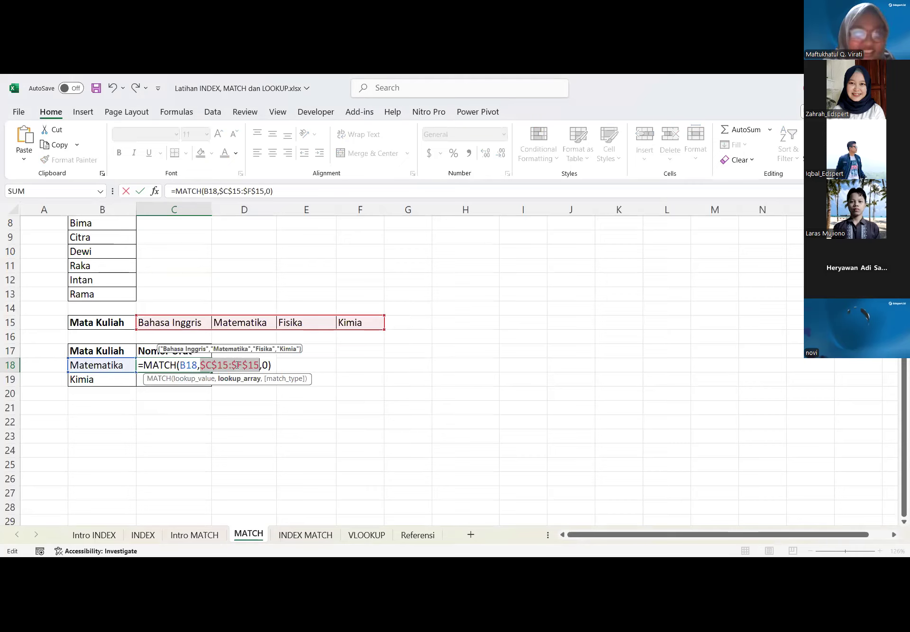
pyautogui.click(233, 366)
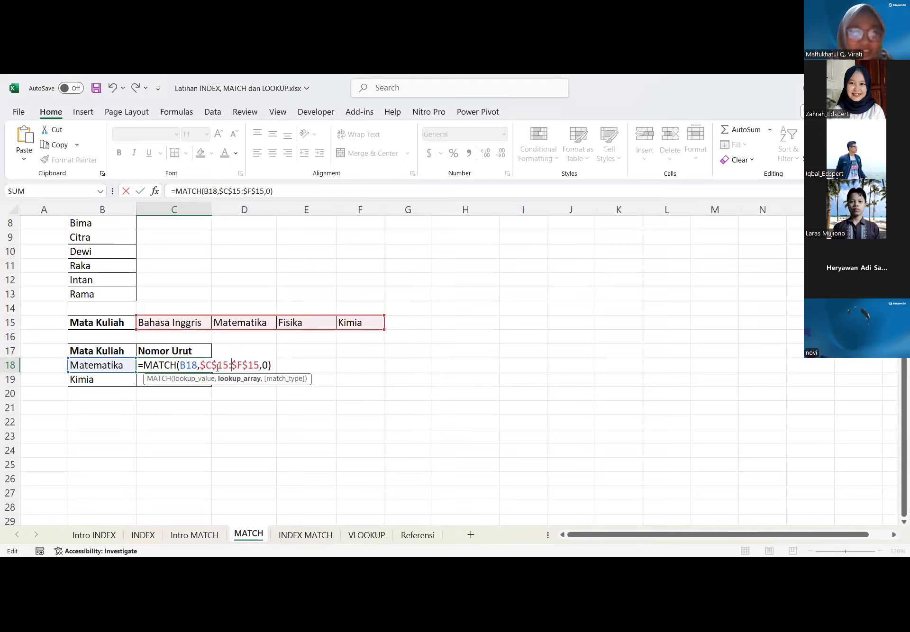
pyautogui.hotkey('ctrl', 'Return')
pyautogui.moveTo(211, 372); pyautogui.dragTo(212, 380)
# Remove the absolute references from the C18 formula so its lookup range reads C15:F15
pyautogui.click(243, 367)
pyautogui.click(176, 366)
pyautogui.moveTo(176, 366)
pyautogui.mouseDown()
pyautogui.moveTo(192, 375)
pyautogui.moveTo(183, 364)
pyautogui.mouseUp()
pyautogui.doubleClick(183, 363)
pyautogui.click(209, 363)
pyautogui.press('F4')
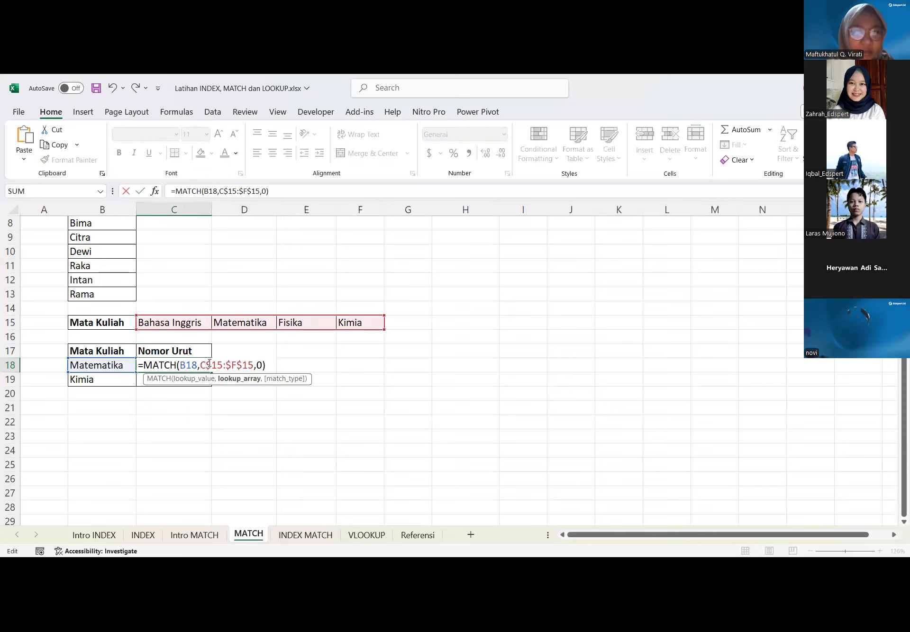
pyautogui.press('F4')
pyautogui.press('F4')
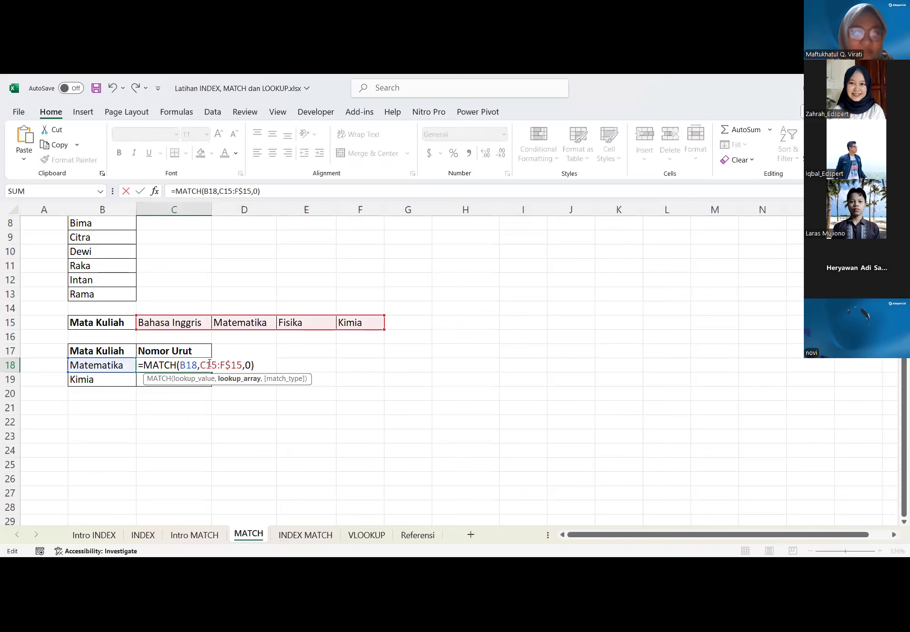
pyautogui.press('BackSpace')
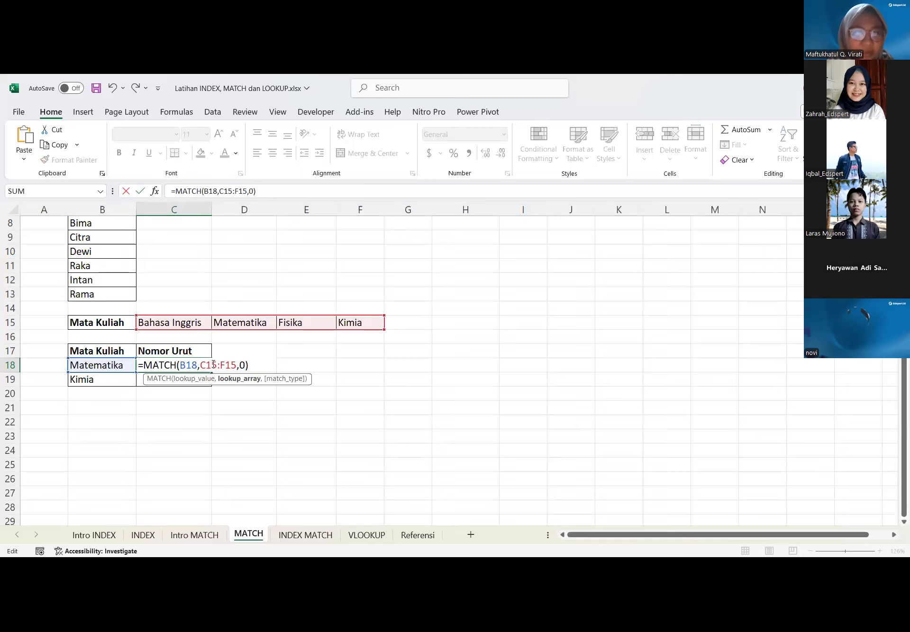
# Insert the dollar signs one by one in the C18 formula to form the lookup range $C$15:$F$15
pyautogui.write('$C')
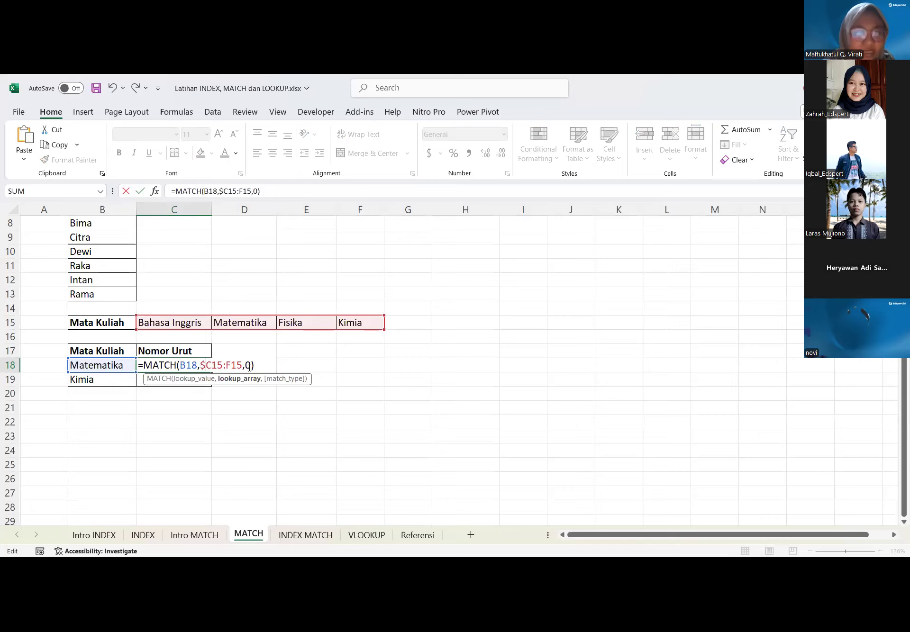
pyautogui.write('$15:')
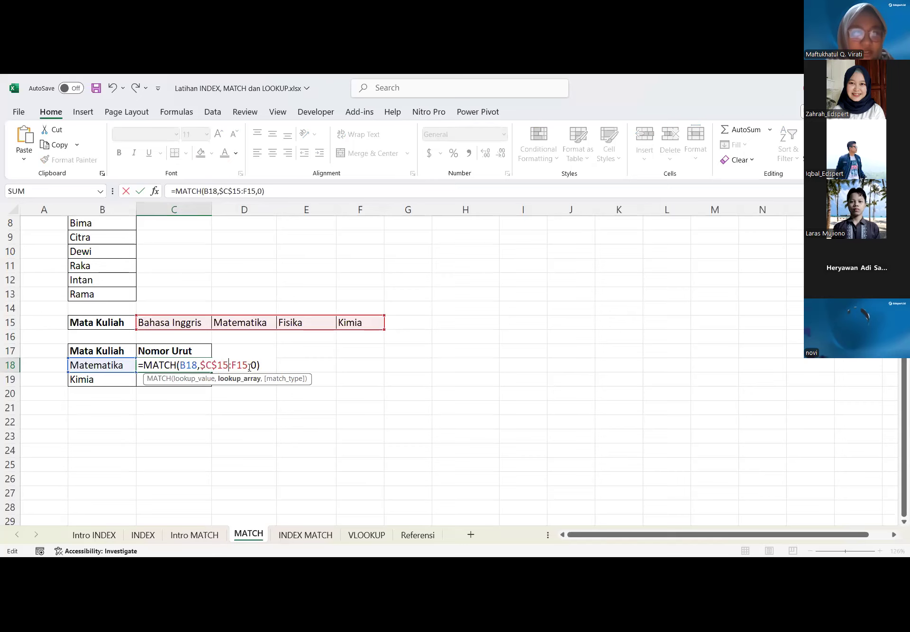
pyautogui.write('$')
pyautogui.press('Right')
pyautogui.write('$')
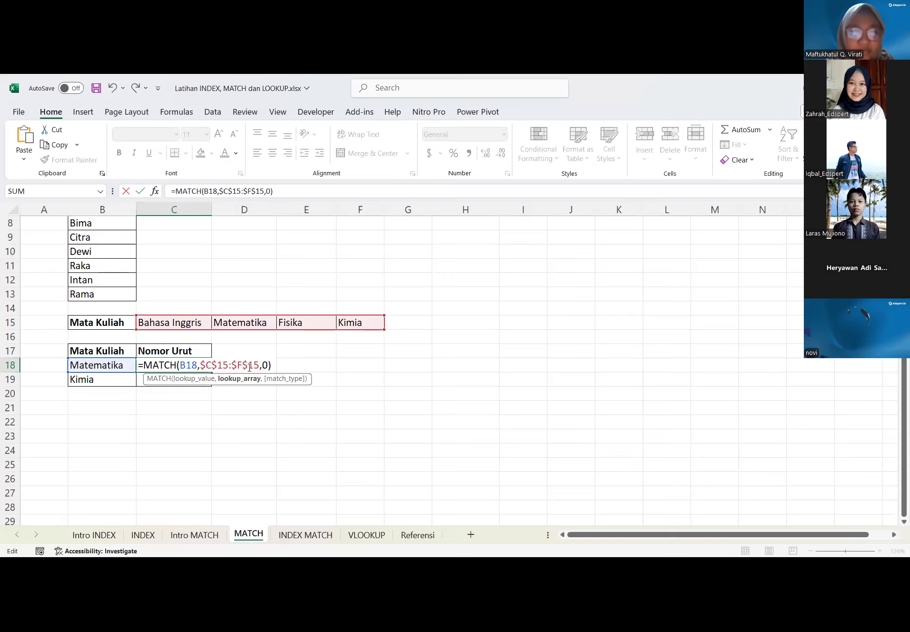
pyautogui.press('Return')
# Delete all dollar signs from the lookup range in C18, leaving the formula =MATCH(B18,C15:F15,0)
pyautogui.click(200, 367)
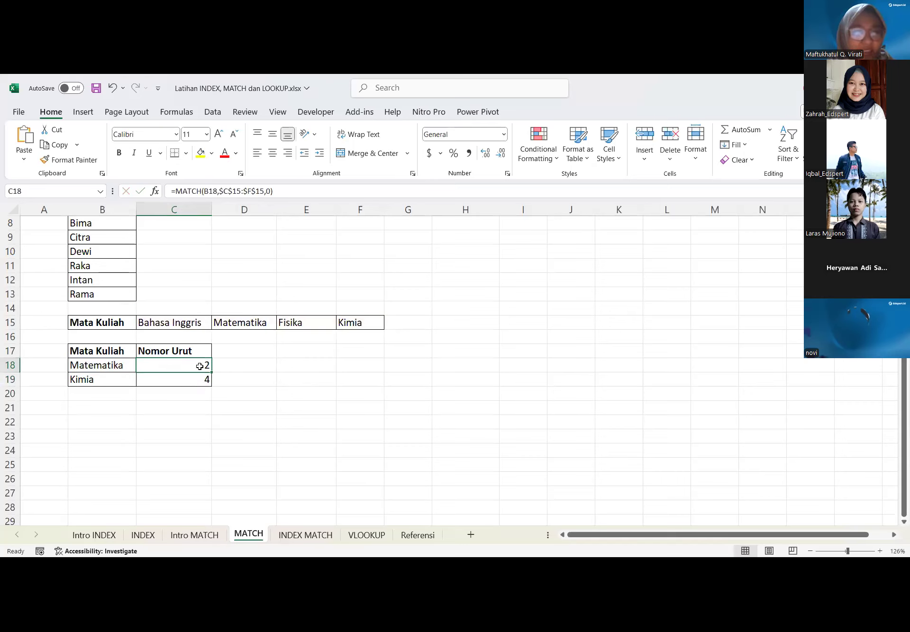
pyautogui.click(264, 357)
pyautogui.click(184, 361)
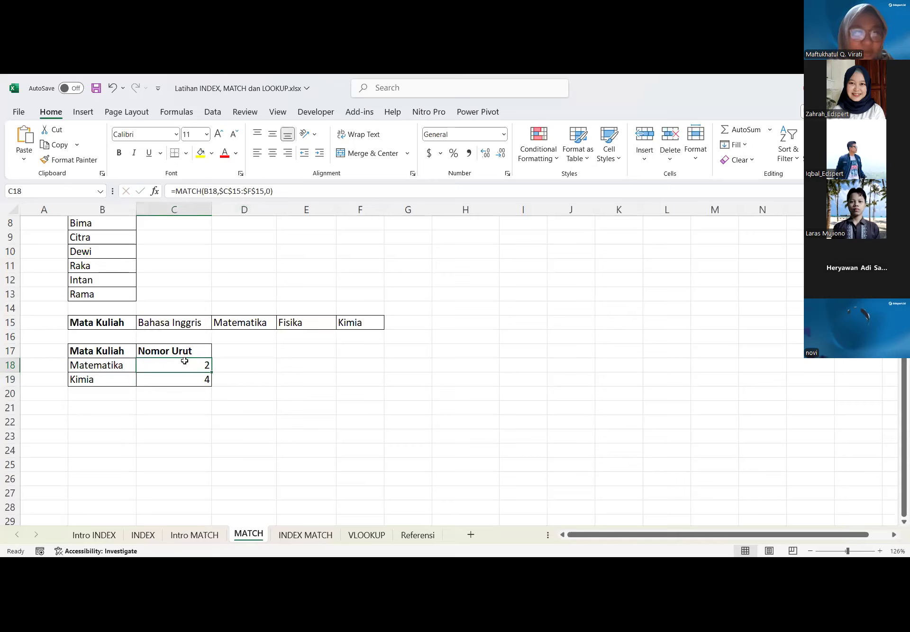
pyautogui.click(218, 190)
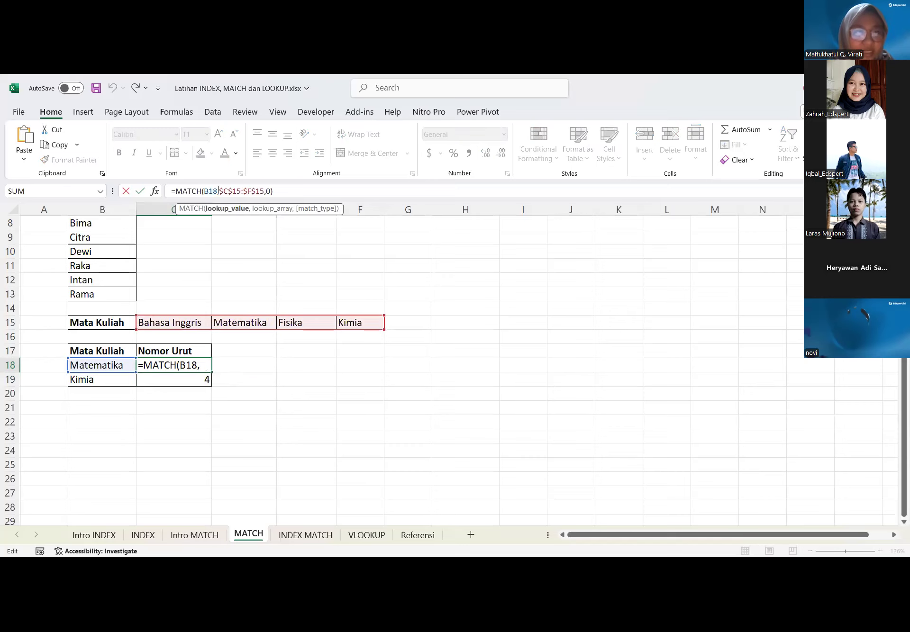
pyautogui.press('Right')
pyautogui.press('Delete')
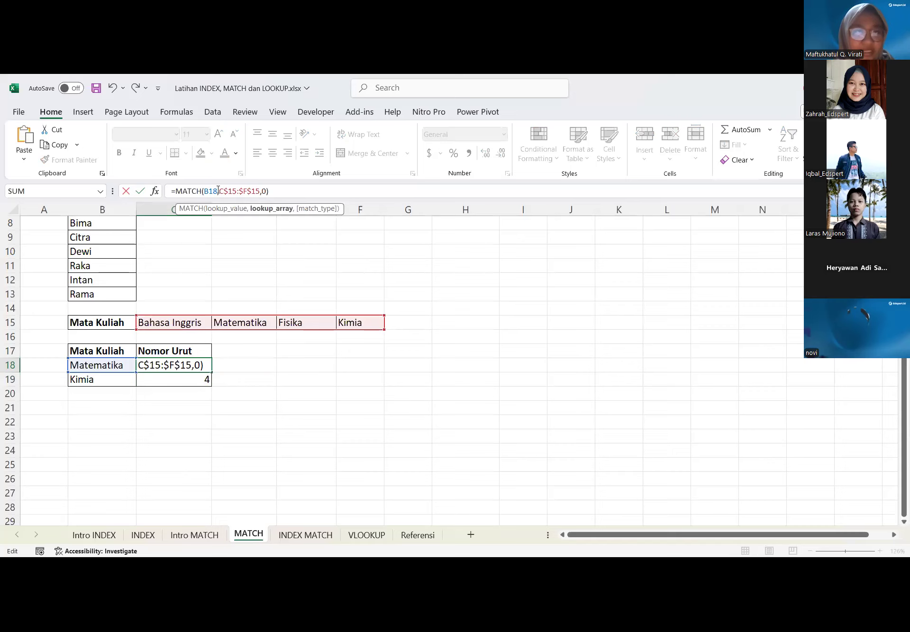
pyautogui.press('Delete')
pyautogui.press('Right')
pyautogui.press('Right')
pyautogui.press('Right')
pyautogui.press('Delete')
pyautogui.press('Right')
pyautogui.press('Right')
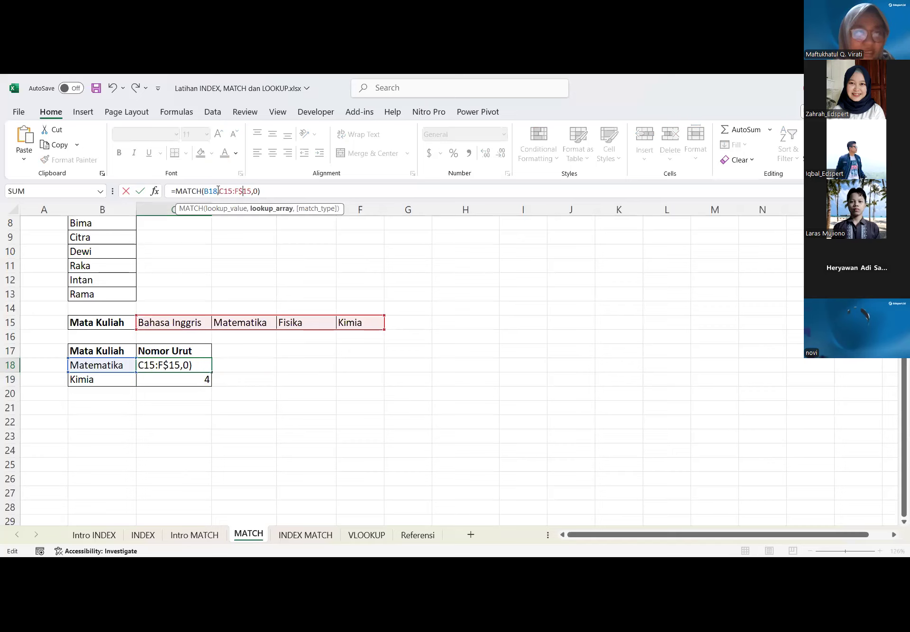
pyautogui.press('BackSpace')
pyautogui.press('Return')
# Fill the MATCH formula with the unlocked lookup range from C18 down to C23
pyautogui.click(183, 366)
pyautogui.moveTo(211, 372); pyautogui.dragTo(209, 435)
pyautogui.click(258, 396)
pyautogui.moveTo(257, 396); pyautogui.dragTo(173, 379)
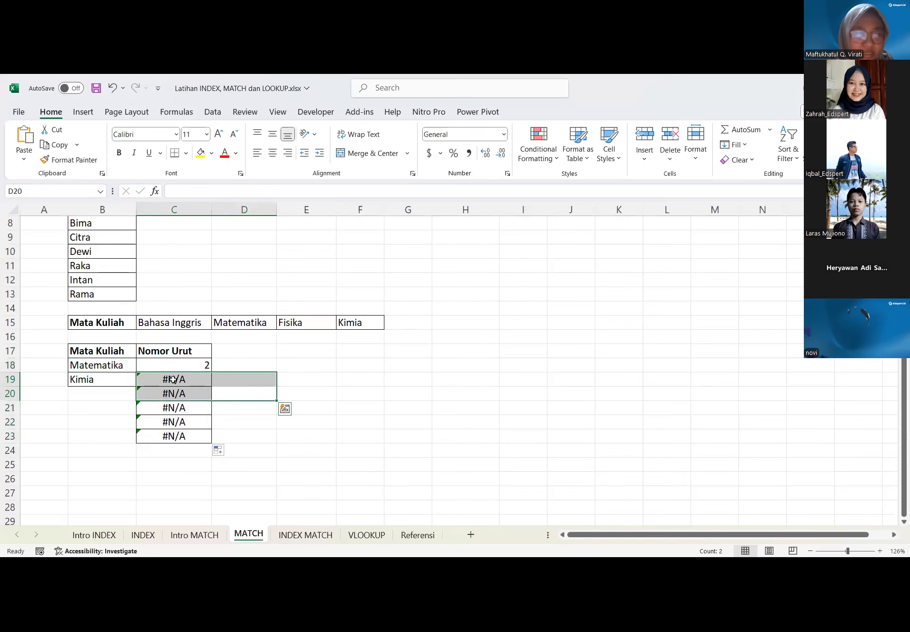
# Compare the lookup ranges referenced by the formulas in C19 and C18
pyautogui.click(173, 379)
pyautogui.scroll(3, 190, 380)
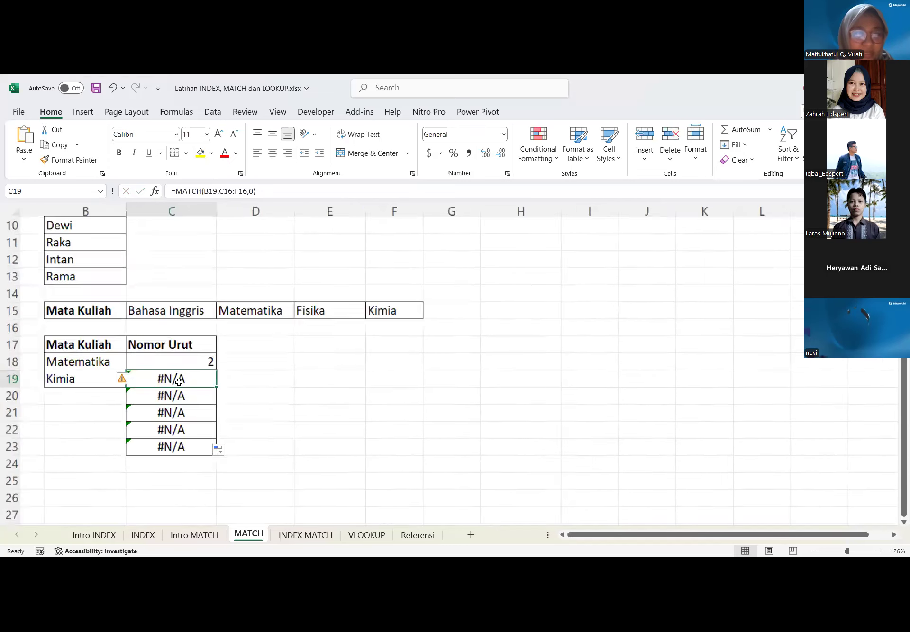
pyautogui.click(224, 192)
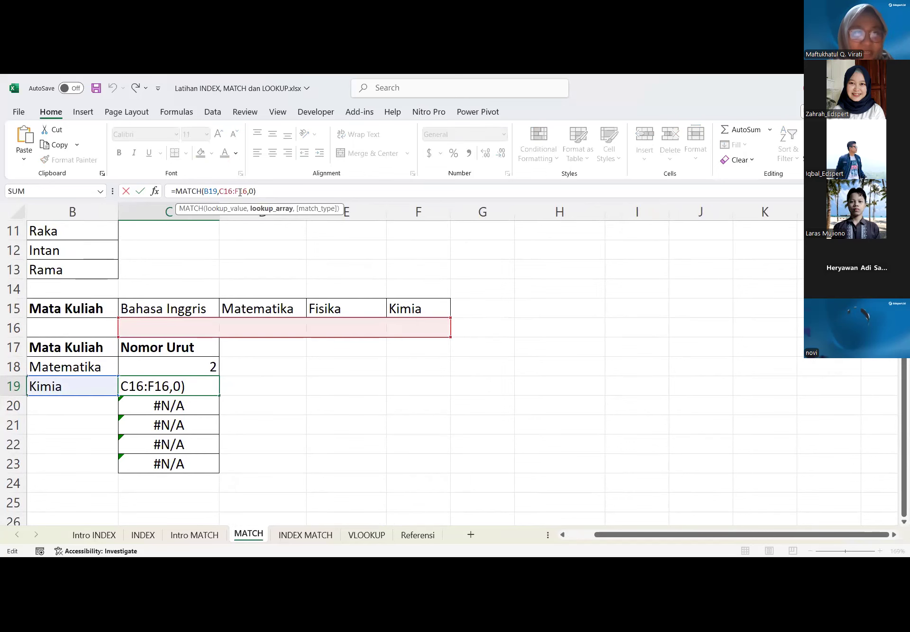
pyautogui.click(160, 366)
pyautogui.click(221, 191)
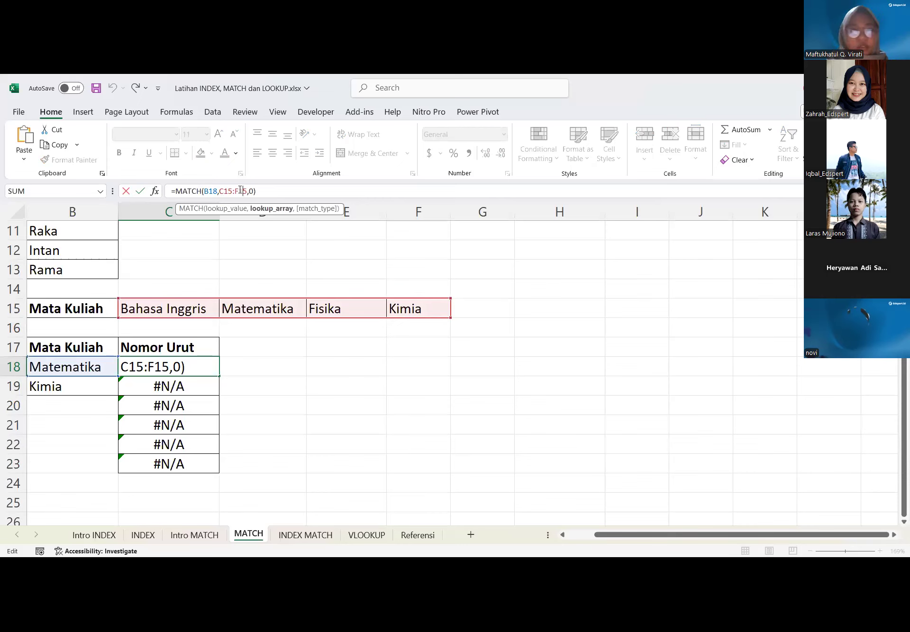
pyautogui.press('Return')
# Undo the fill of the unlocked formula from C18 down to C23
pyautogui.click(334, 363)
pyautogui.press('Left')
pyautogui.press('Left')
pyautogui.press('Down')
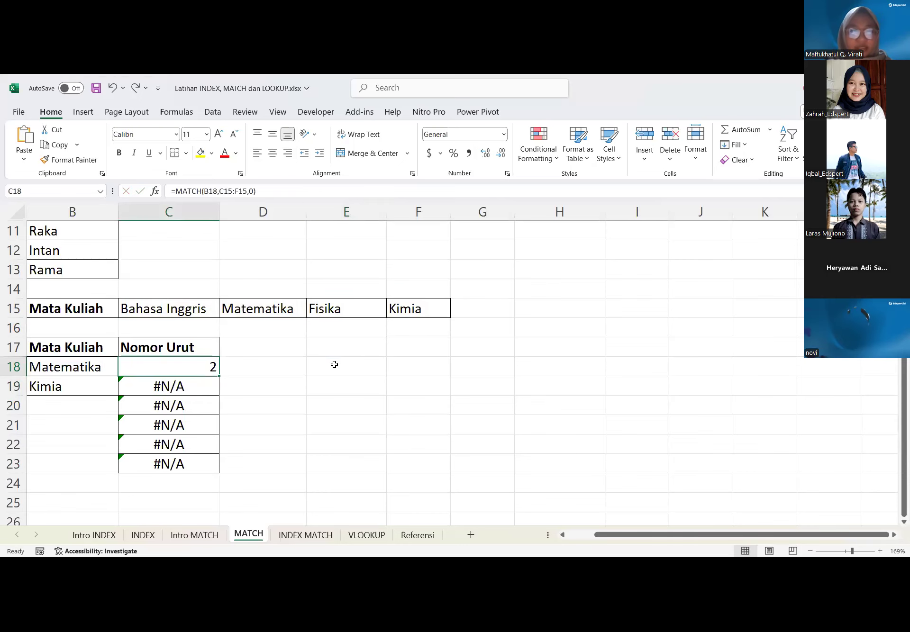
pyautogui.scroll(-3, 334, 364)
pyautogui.hotkey('ctrl', 'z')
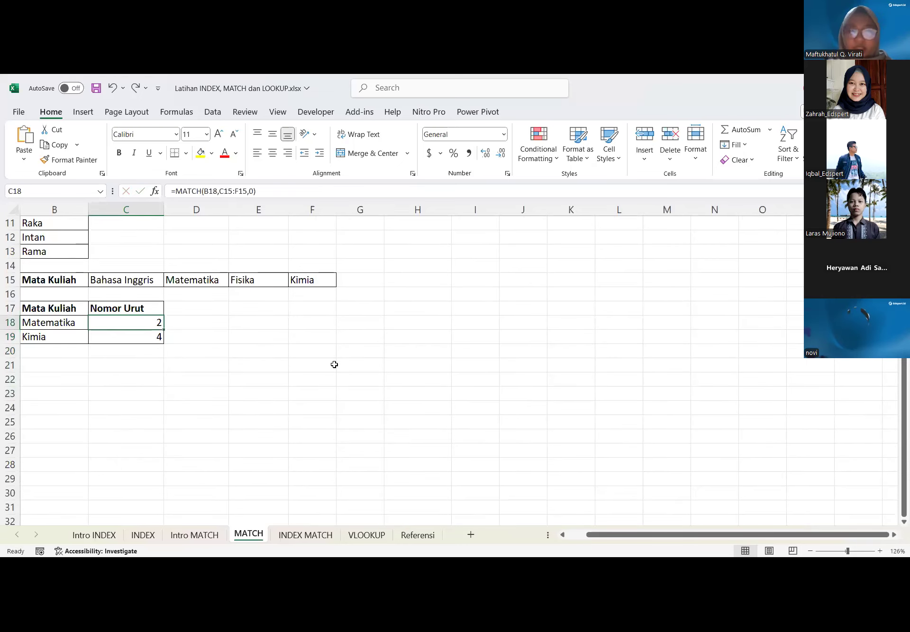
pyautogui.click(276, 363)
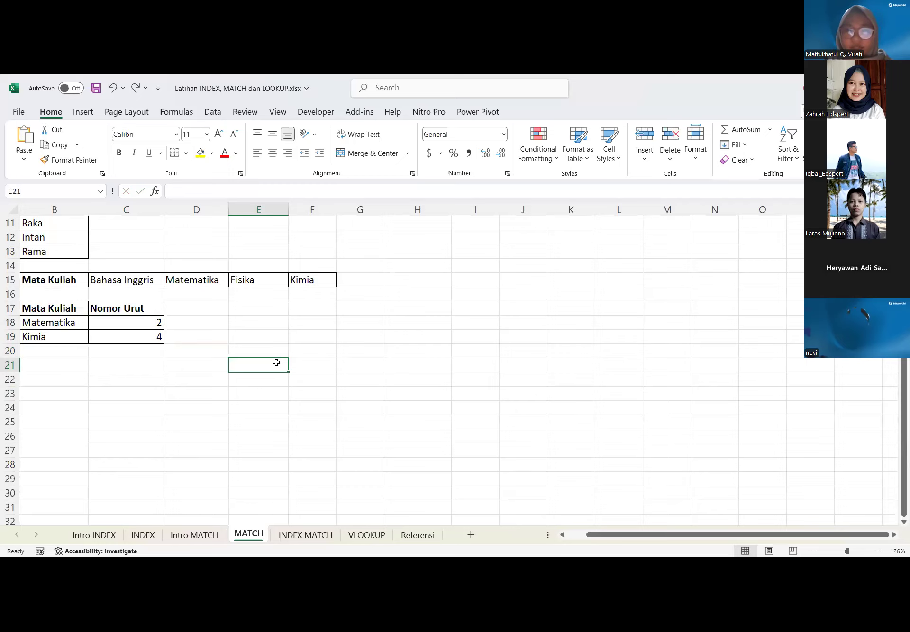
pyautogui.hscroll(-2, 377, 335)
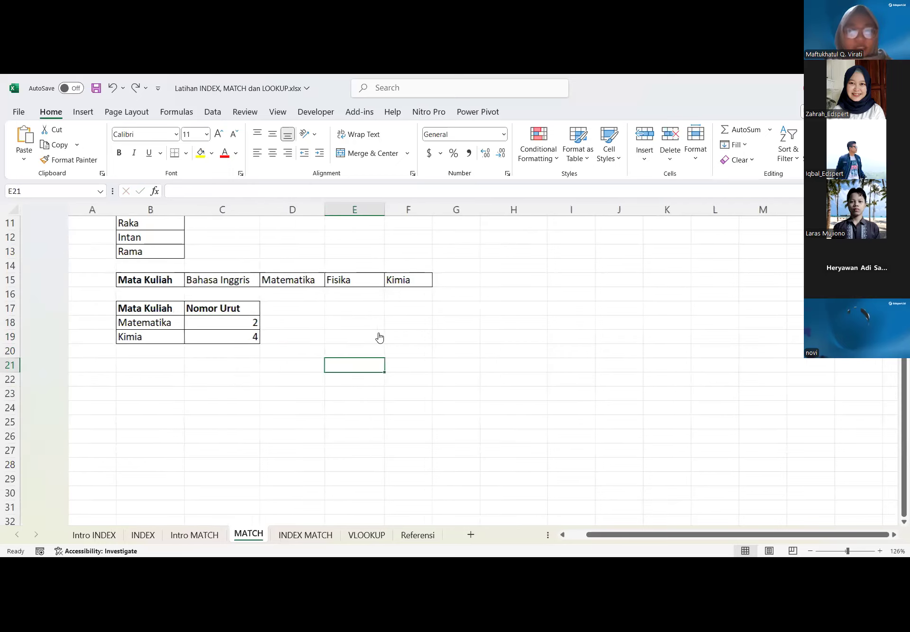
# Cycle the lookup range in C18's MATCH formula through its reference forms, ending with the fully locked $C$15:$F$15
pyautogui.click(198, 322)
pyautogui.doubleClick(200, 323)
pyautogui.moveTo(200, 322)
pyautogui.mouseDown()
pyautogui.moveTo(236, 322)
pyautogui.moveTo(202, 323)
pyautogui.mouseUp()
pyautogui.press('F4')
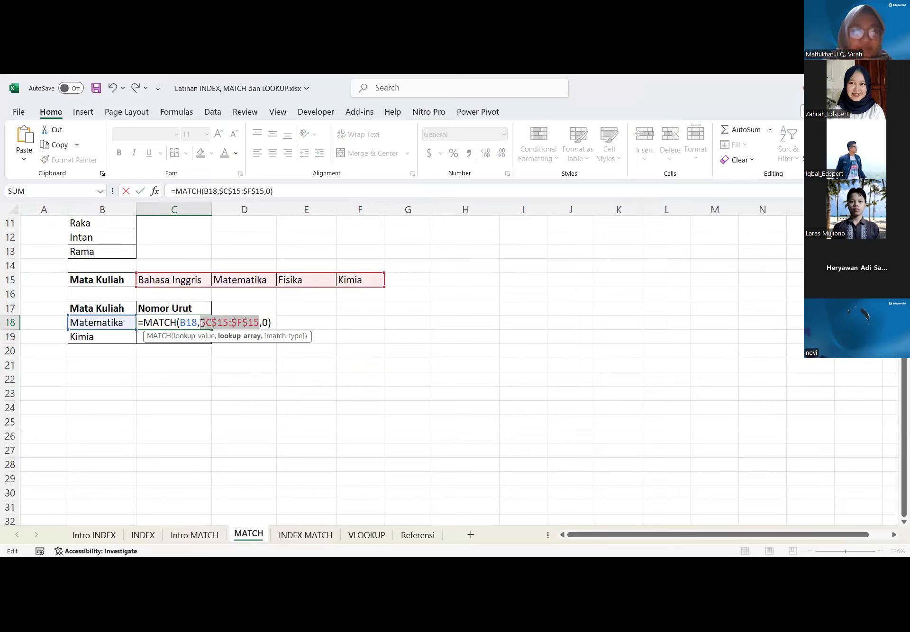
pyautogui.press('F4')
pyautogui.press('F4')
pyautogui.press('F4')
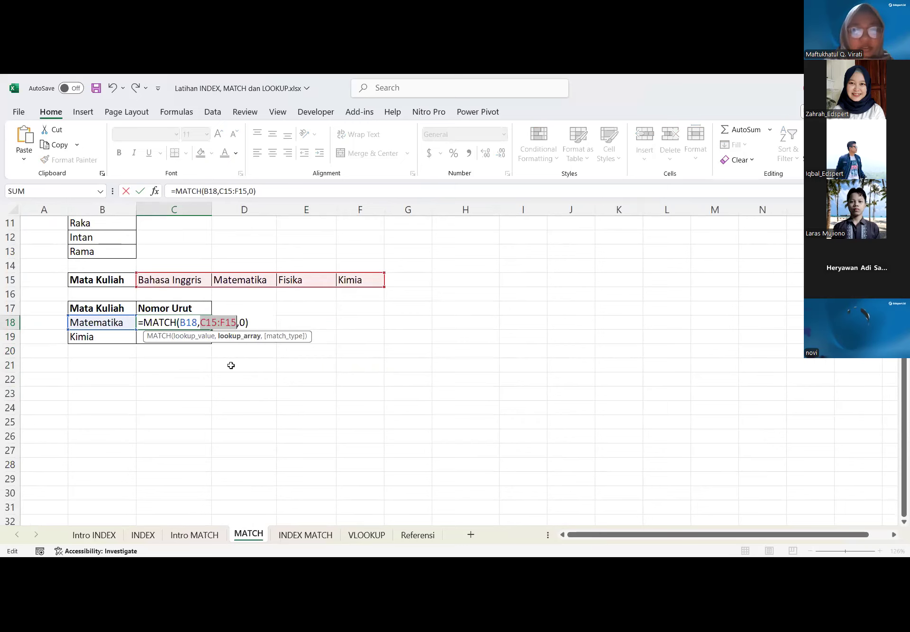
pyautogui.press('F4')
pyautogui.press('Return')
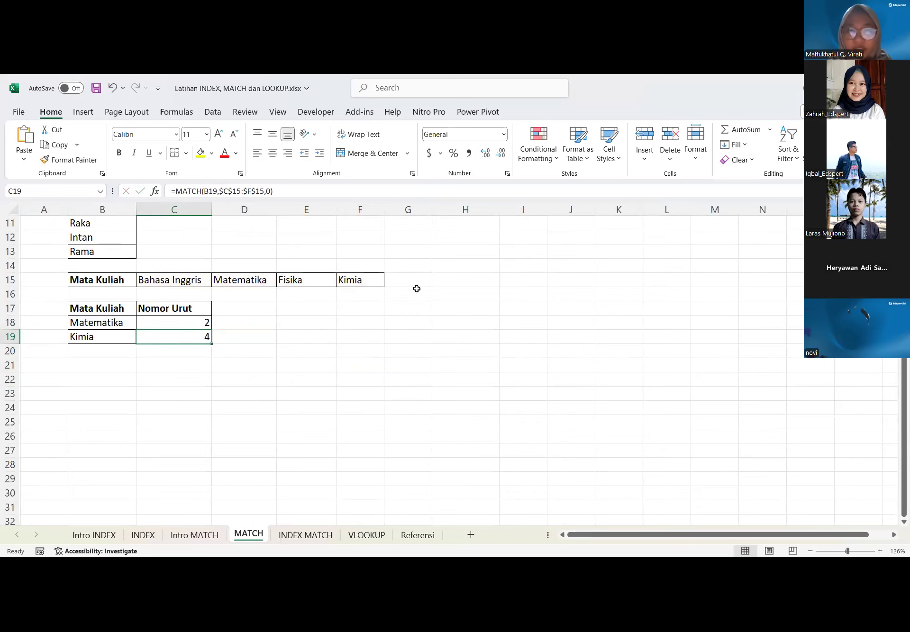
# Examine the MATCH formulas in C18 of the Mata Kuliah table and E4 of the Nama table
pyautogui.click(271, 311)
pyautogui.click(230, 324)
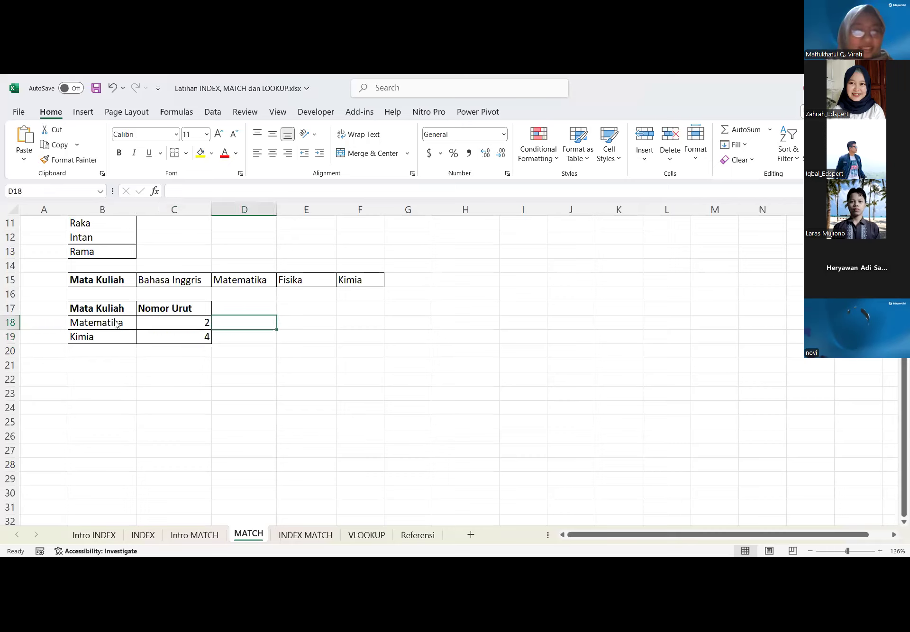
pyautogui.click(166, 325)
pyautogui.press('Left')
pyautogui.press('Left')
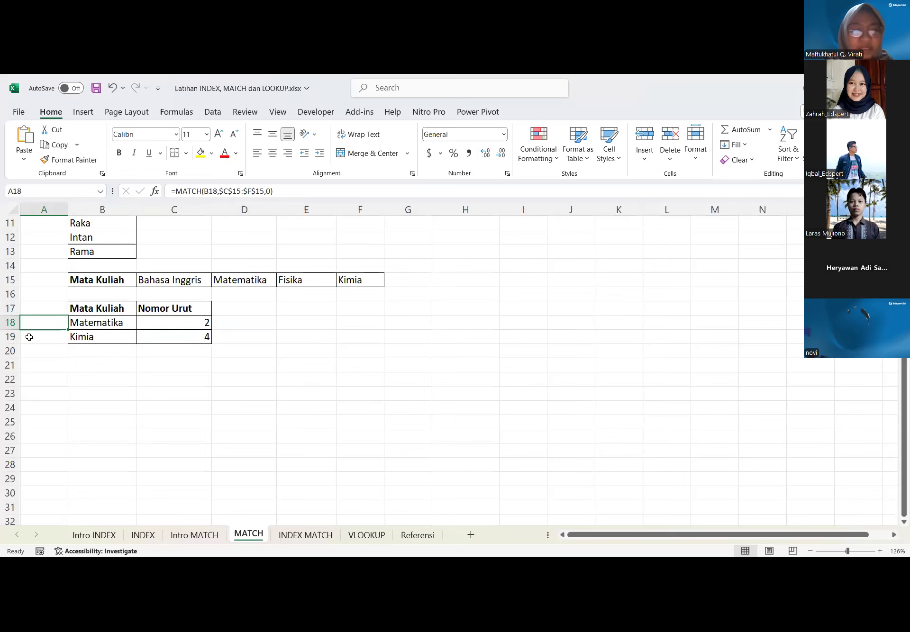
pyautogui.scroll(3, 226, 303)
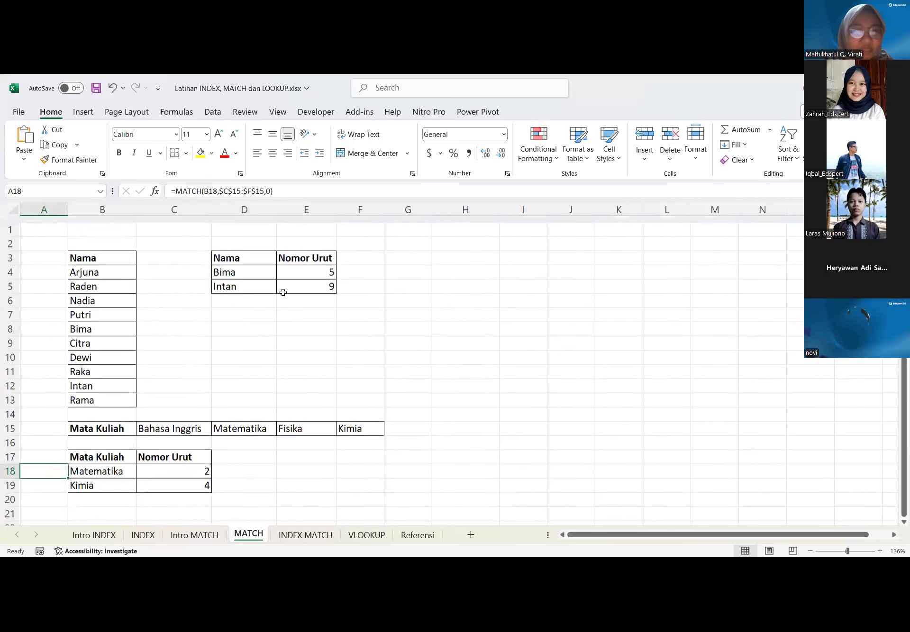
pyautogui.click(248, 268)
pyautogui.click(286, 270)
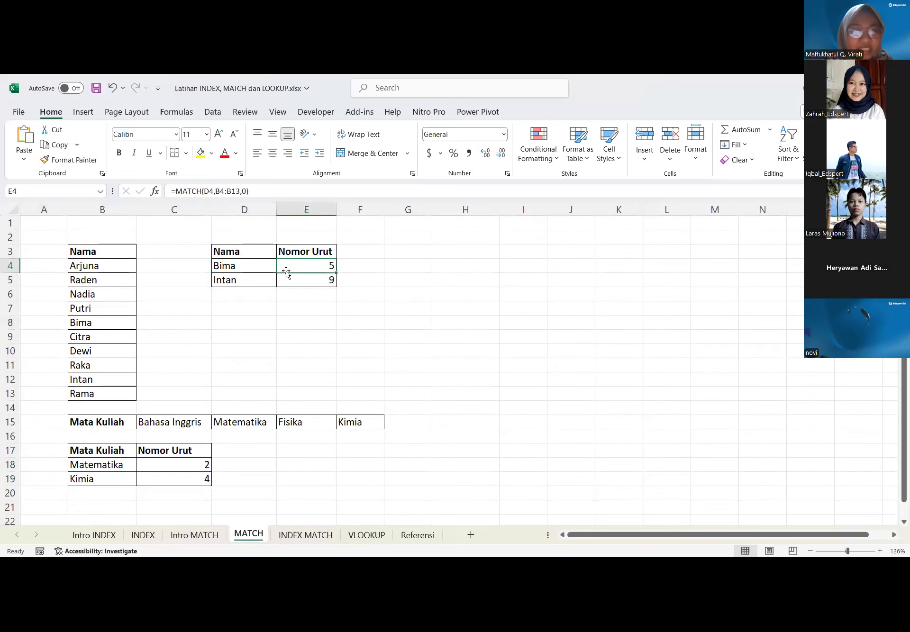
pyautogui.press('Left')
pyautogui.press('Left')
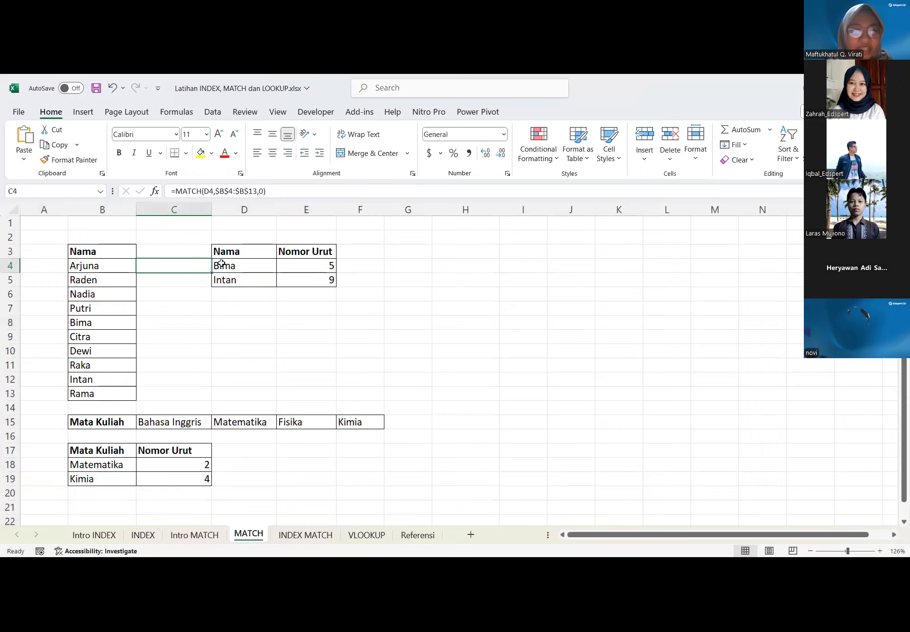
# Review the Nomor Urut results in C18 and C19 of the Mata Kuliah table
pyautogui.click(329, 362)
pyautogui.scroll(-1, 183, 410)
pyautogui.scroll(-1, 183, 409)
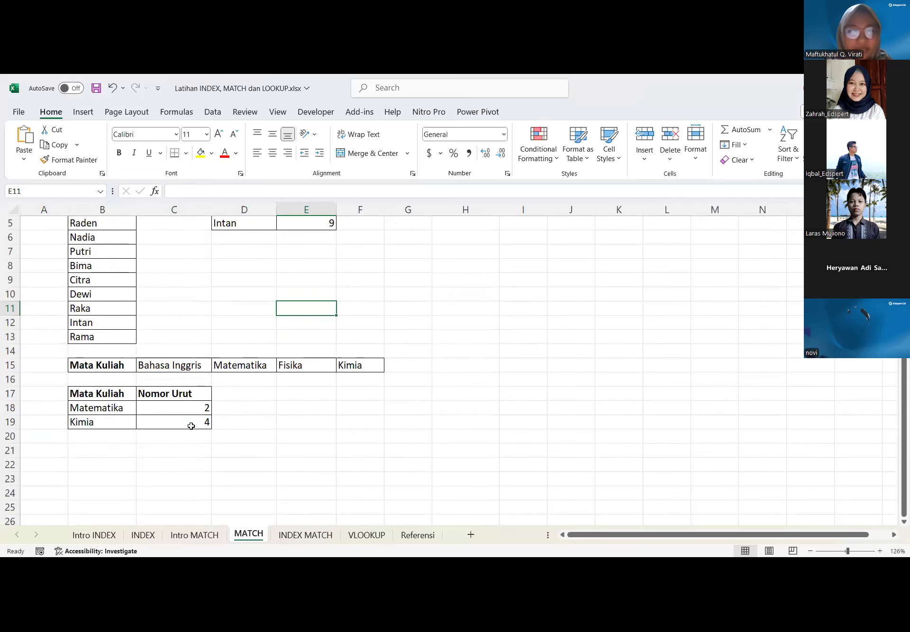
pyautogui.click(191, 423)
pyautogui.click(168, 395)
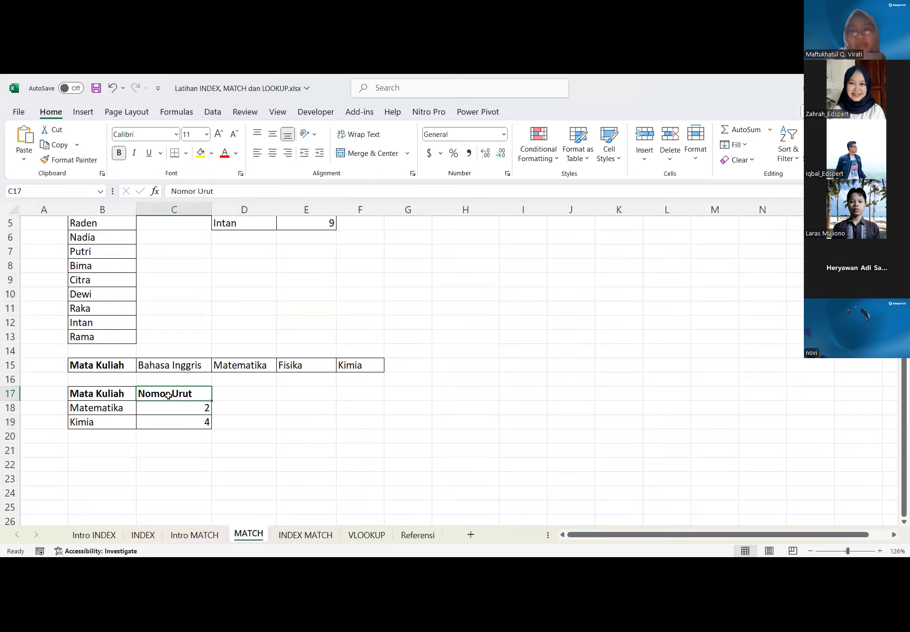
pyautogui.click(191, 407)
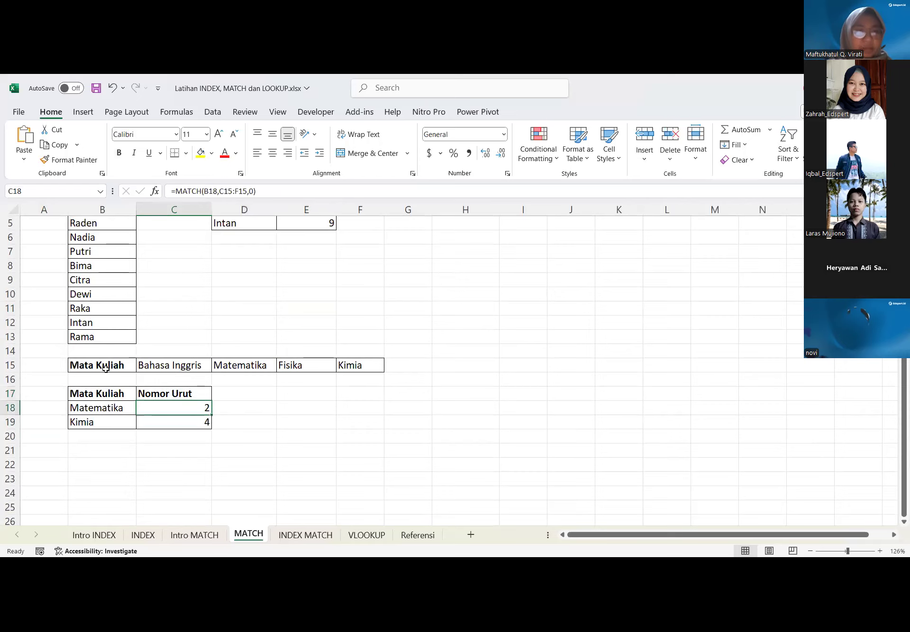
# Number the four subjects 1 to 4 in C14:F14, directly above the Mata Kuliah row
pyautogui.click(187, 347)
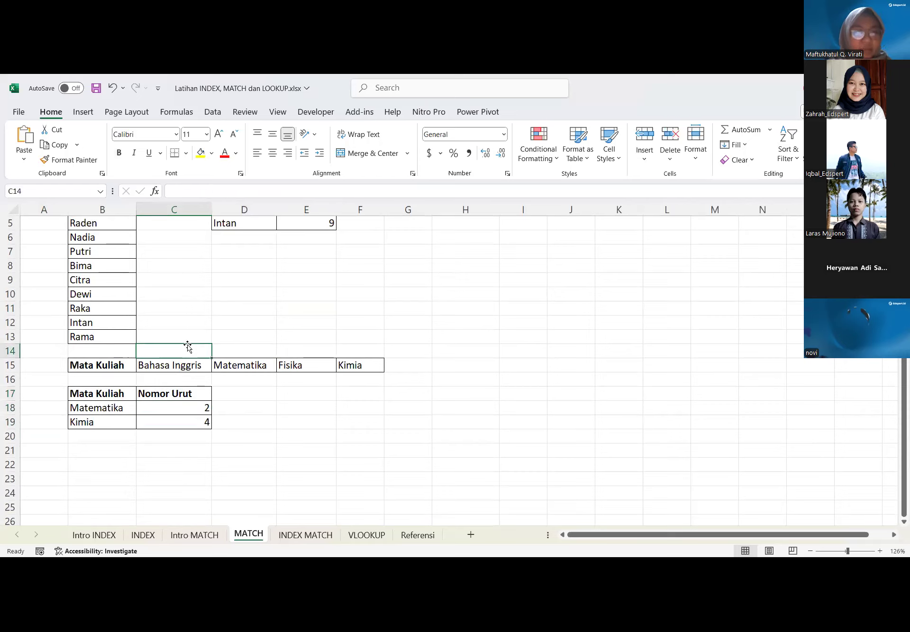
pyautogui.write('1')
pyautogui.press('Tab')
pyautogui.write('2')
pyautogui.press('Tab')
pyautogui.write('3')
pyautogui.press('Tab')
pyautogui.write('4')
# Renumber B14:F14 from 1 to 5 so the count includes the Mata Kuliah header, and clear all the numbers from that row
pyautogui.click(214, 350)
pyautogui.press('Left')
pyautogui.press('Left')
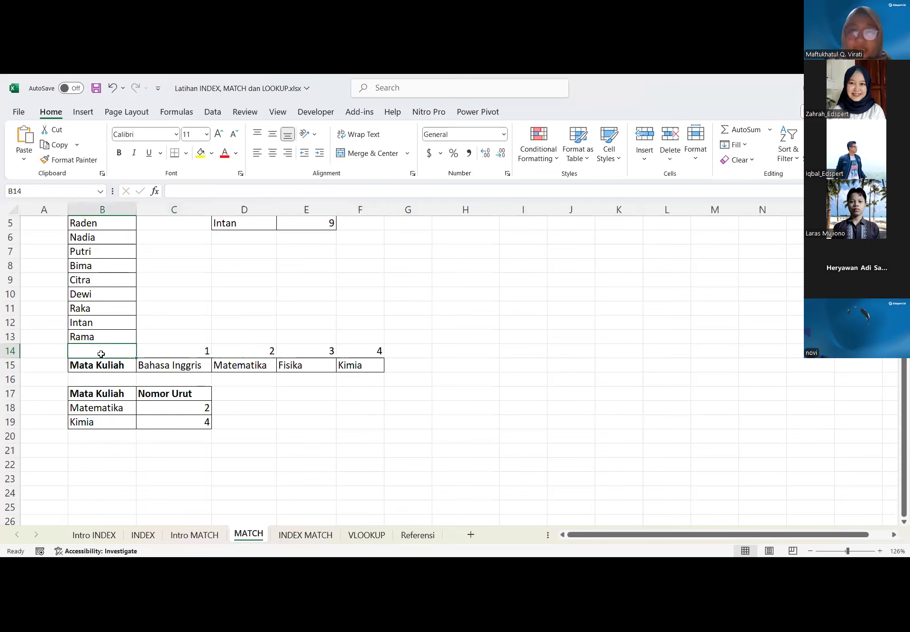
pyautogui.write('1')
pyautogui.press('Tab')
pyautogui.write('2')
pyautogui.press('Tab')
pyautogui.write('3')
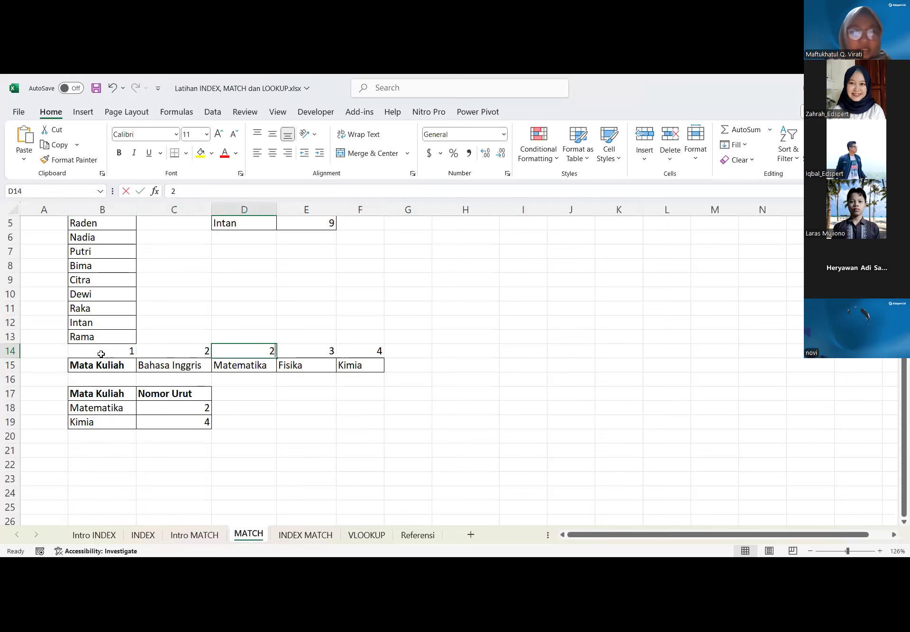
pyautogui.press('Tab')
pyautogui.write('4')
pyautogui.press('Tab')
pyautogui.write('5')
pyautogui.hotkey('ctrl', 'Return')
pyautogui.moveTo(101, 353); pyautogui.dragTo(371, 347)
pyautogui.press('Delete')
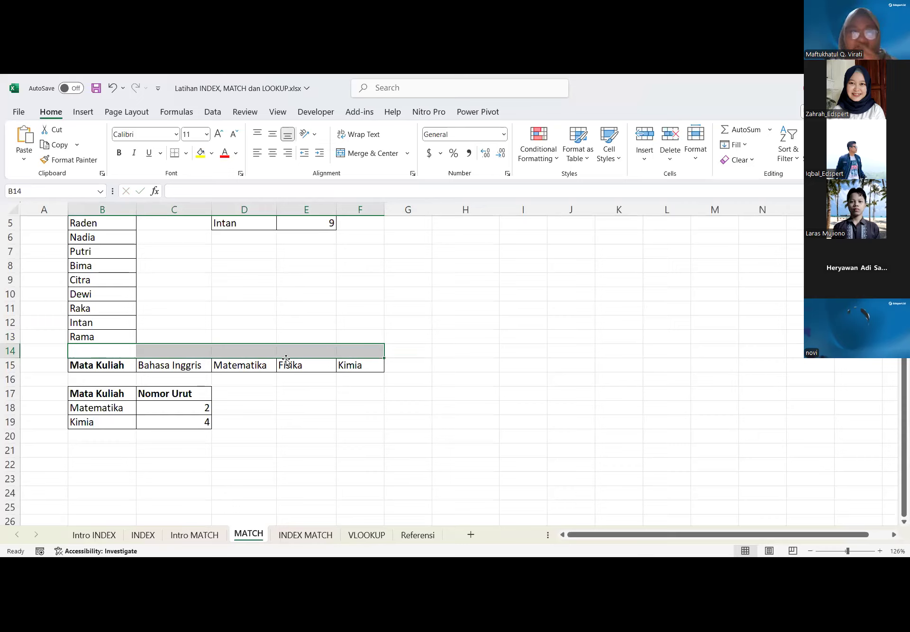
# Replace Fisika in E15 with a duplicate Matematika entry to test how MATCH handles repeated values
pyautogui.click(313, 362)
pyautogui.click(348, 364)
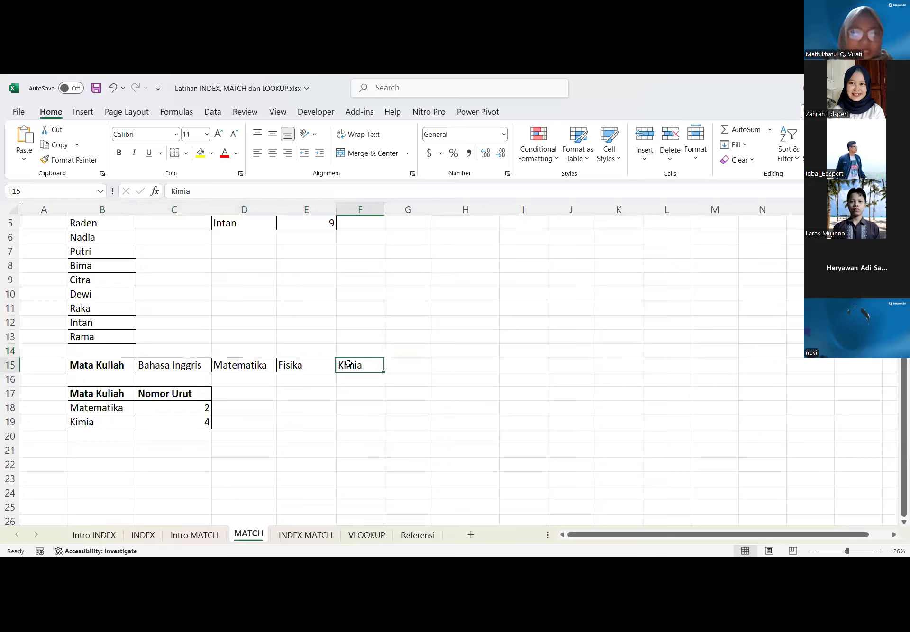
pyautogui.write('Matematik')
pyautogui.press('Escape')
pyautogui.click(299, 364)
pyautogui.write('Mate')
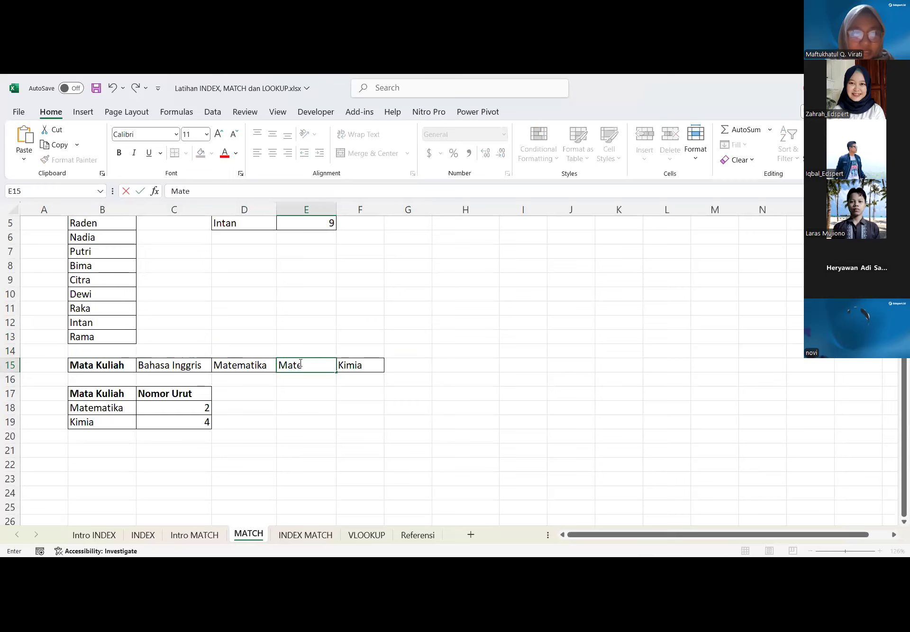
pyautogui.write('matika')
pyautogui.press('Return')
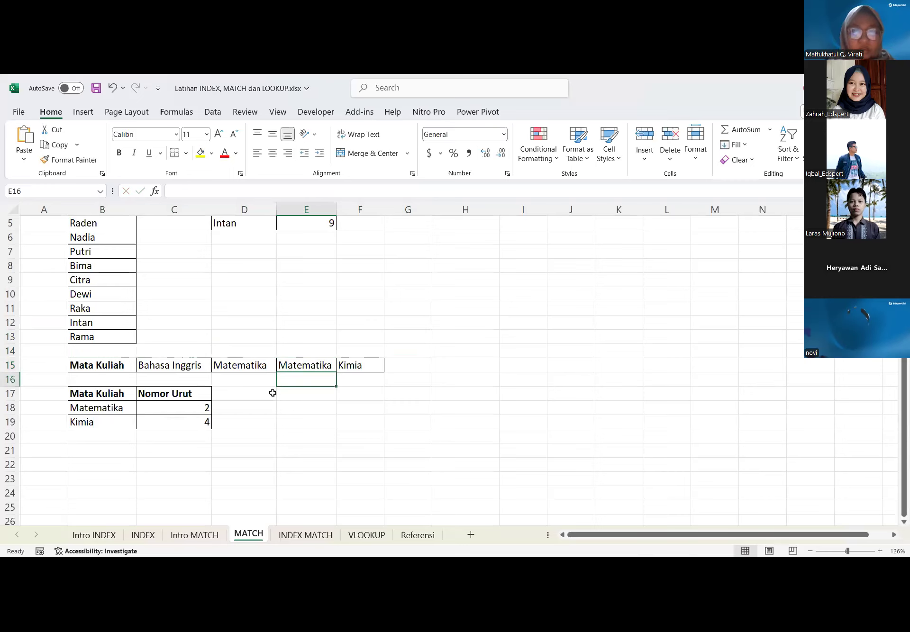
# Restore the subject in E15 to Fisika
pyautogui.click(302, 365)
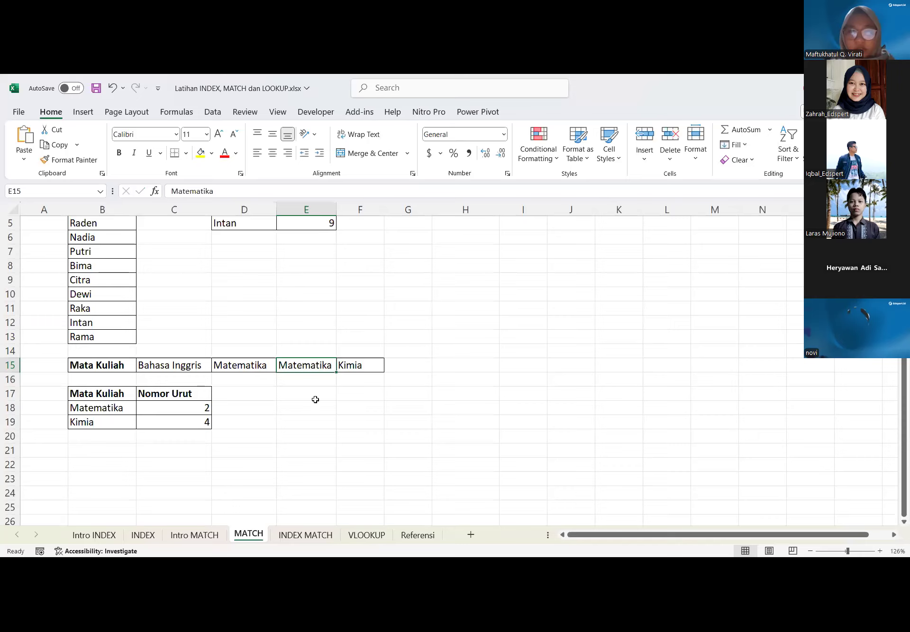
pyautogui.write('Fisika')
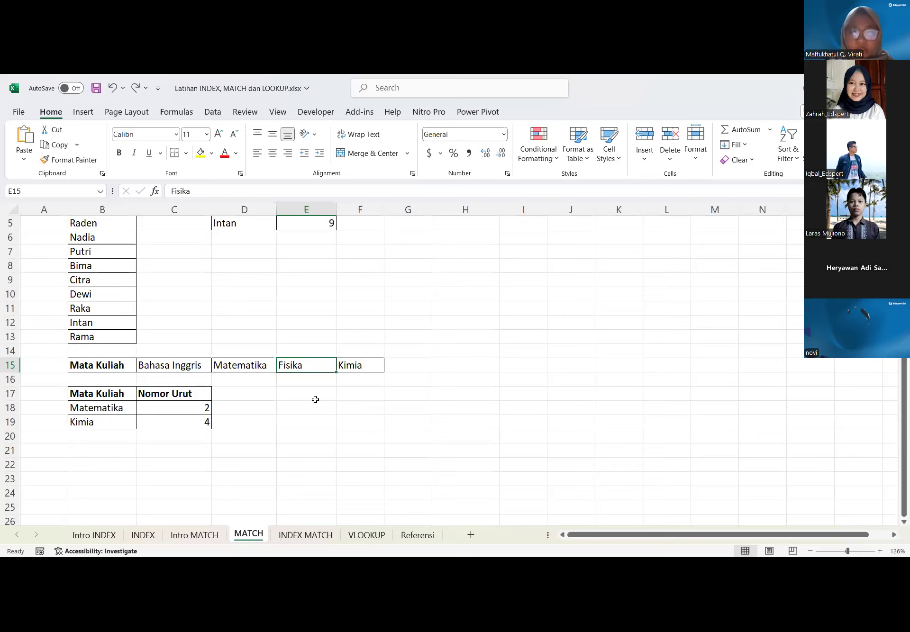
pyautogui.click(302, 432)
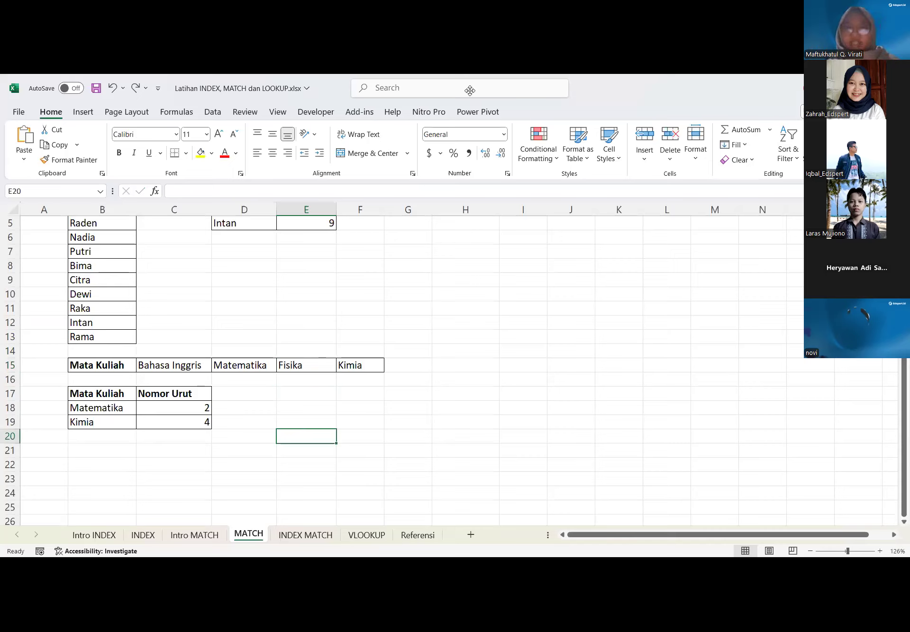
# Switch to the slide presentation and advance to the slide on combining INDEX and MATCH
pyautogui.hotkey('alt', 'Tab')
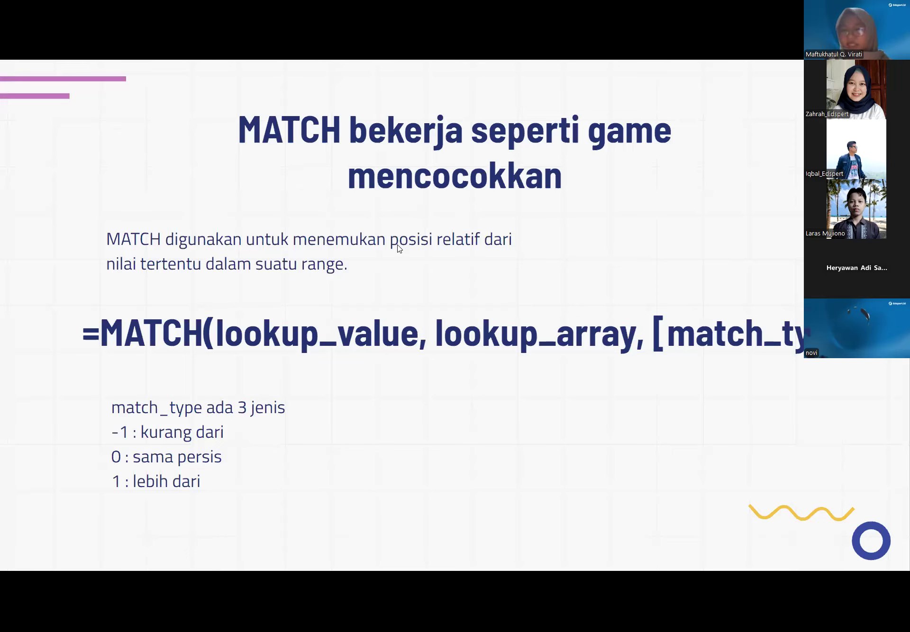
pyautogui.press('Right')
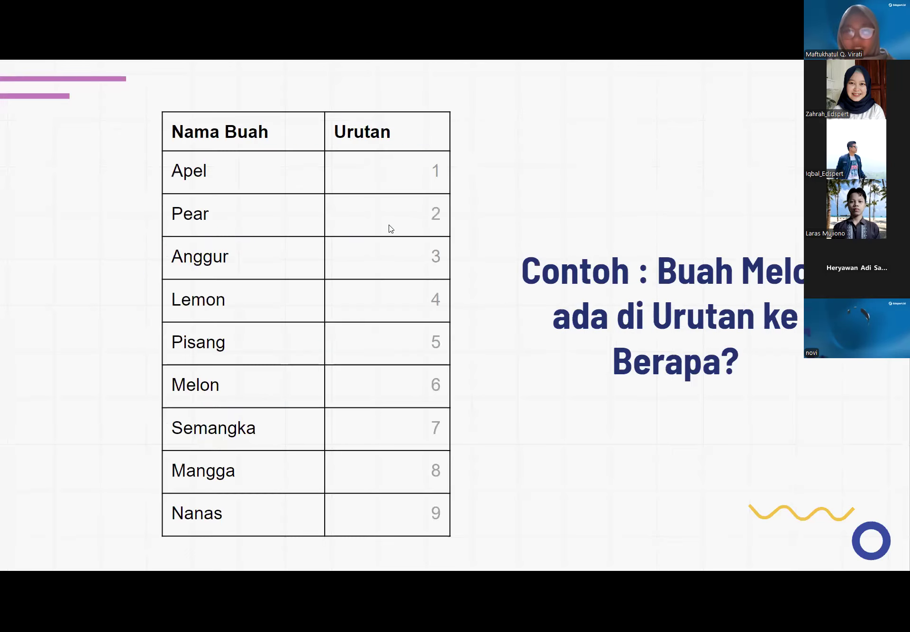
pyautogui.press('Right')
pyautogui.press('Right')
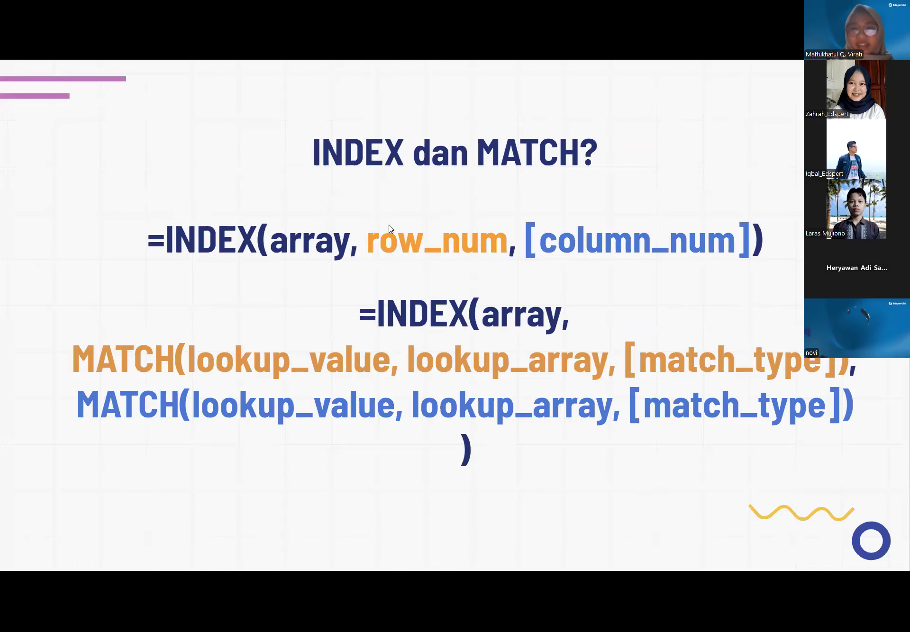
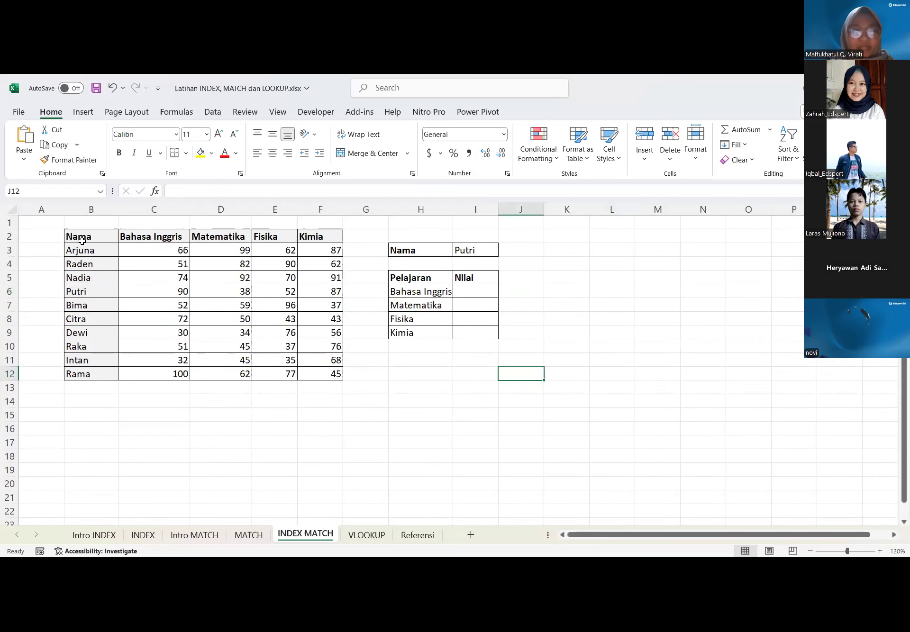
# Examine the score table on the INDEX MATCH sheet, including its student names and subject headers
pyautogui.moveTo(80, 241); pyautogui.dragTo(314, 385)
pyautogui.click(358, 423)
pyautogui.moveTo(101, 251); pyautogui.dragTo(102, 377)
pyautogui.click(168, 410)
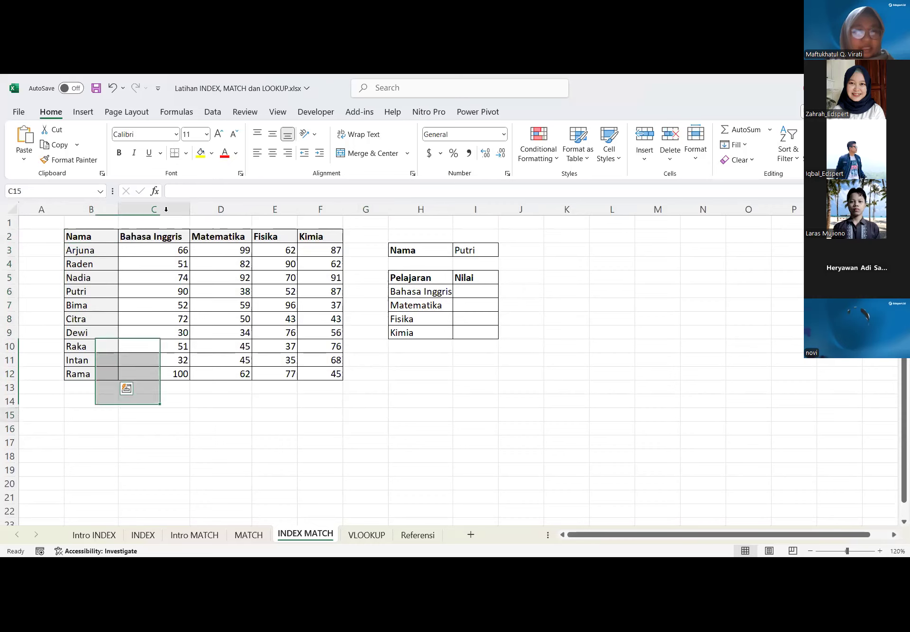
pyautogui.moveTo(126, 239); pyautogui.dragTo(329, 238)
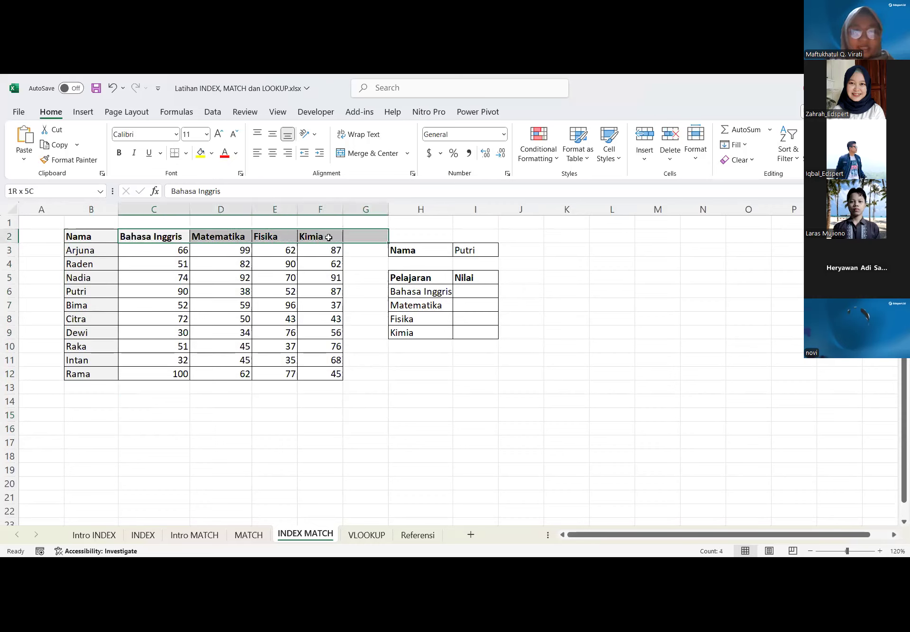
pyautogui.click(467, 278)
# Examine the lookup form's name in I3, the subjects in H6:H9 and the empty Nilai cell I6
pyautogui.moveTo(483, 248)
pyautogui.mouseDown()
pyautogui.moveTo(524, 258)
pyautogui.moveTo(498, 257)
pyautogui.mouseUp()
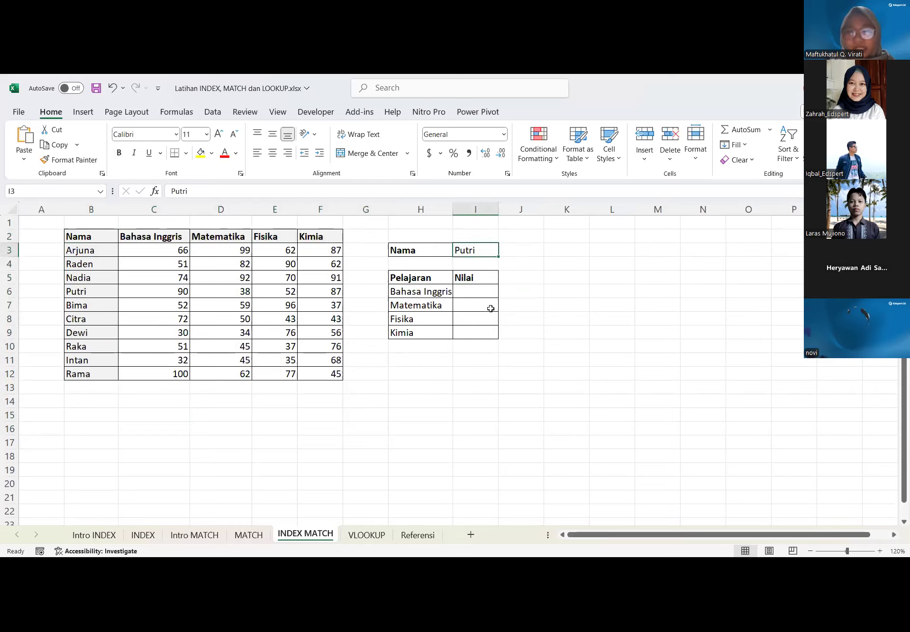
pyautogui.click(430, 292)
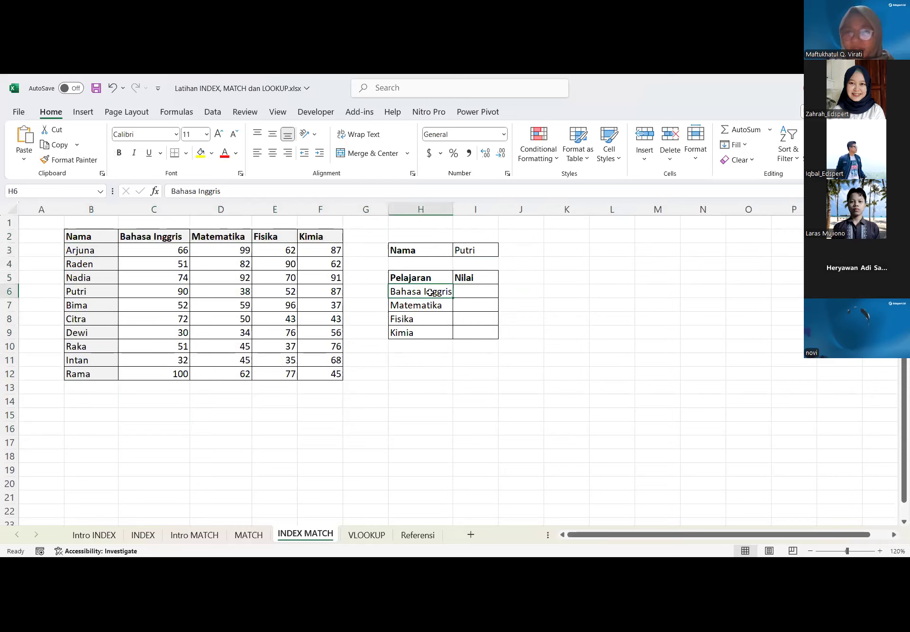
pyautogui.press('Down')
pyautogui.press('Down')
pyautogui.press('Down')
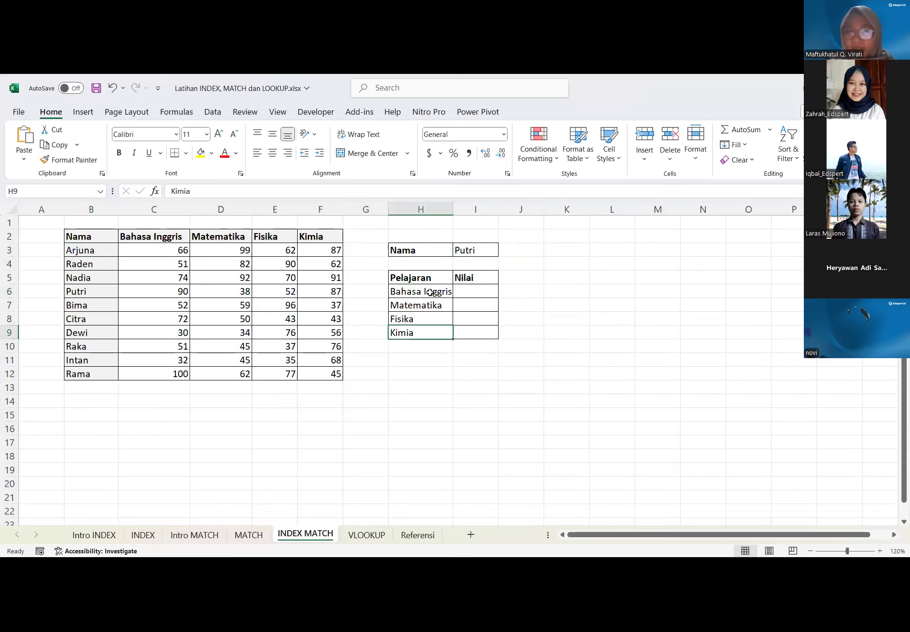
pyautogui.click(493, 297)
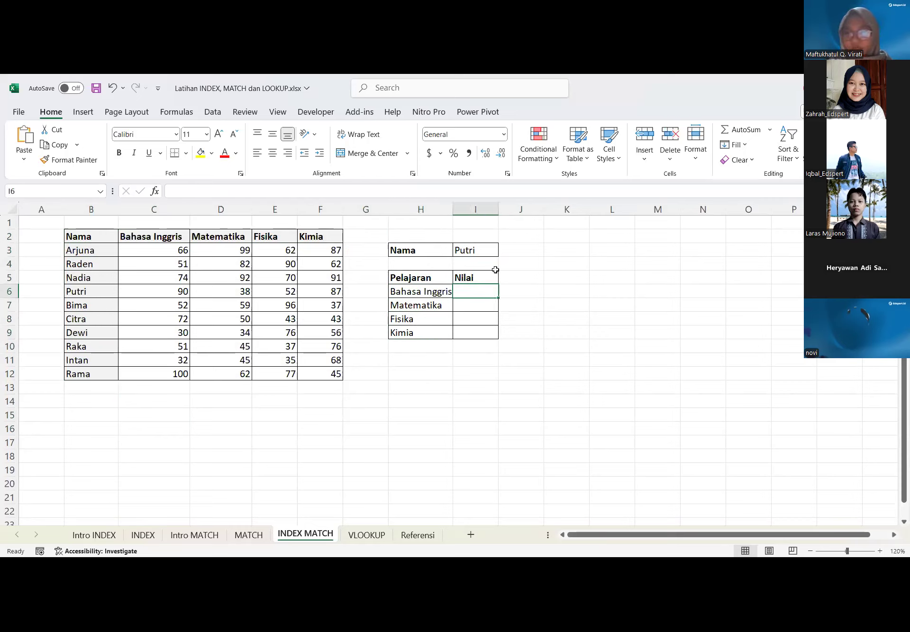
pyautogui.click(473, 261)
pyautogui.click(473, 233)
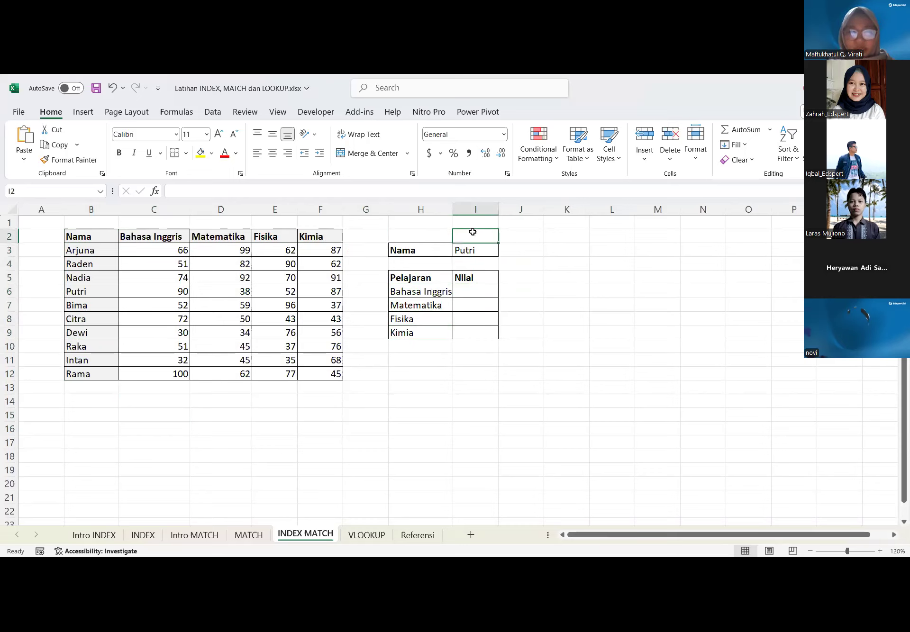
pyautogui.click(484, 267)
pyautogui.write('=')
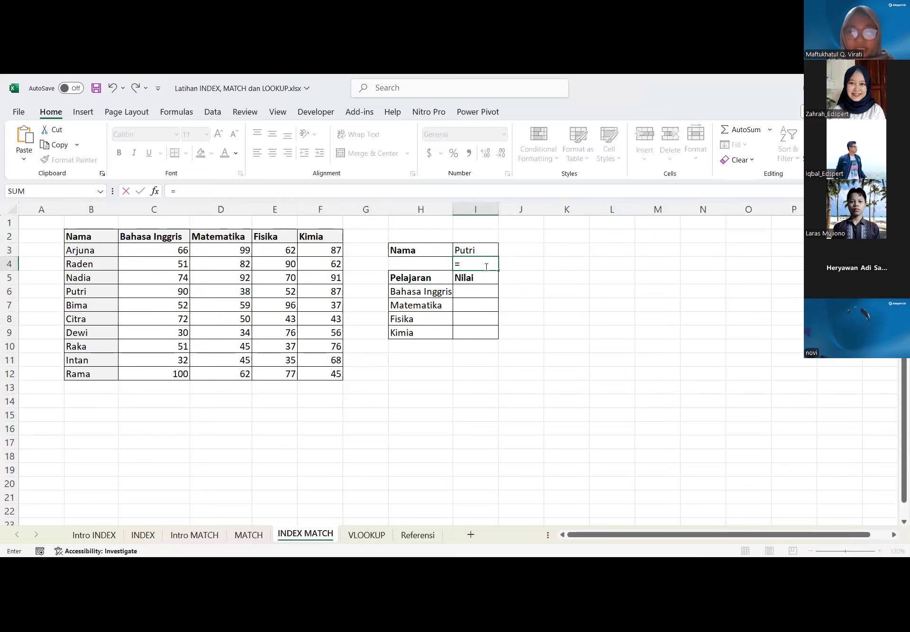
pyautogui.write('INDEX')
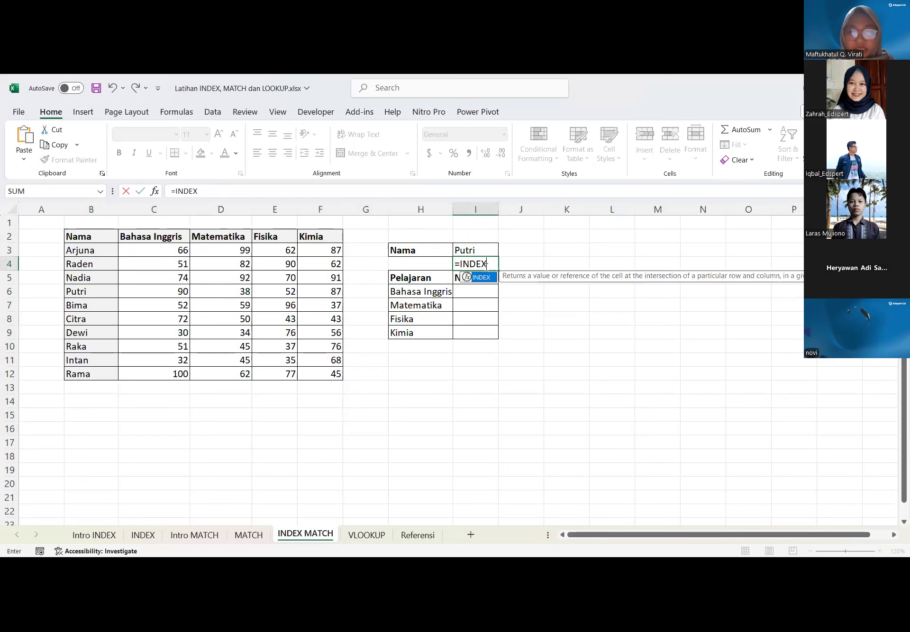
pyautogui.write('(')
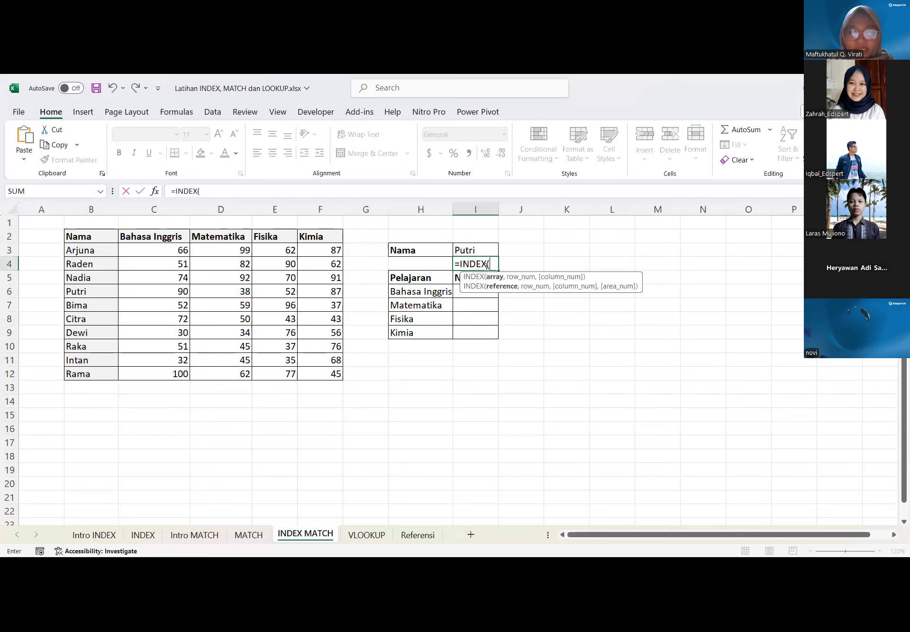
pyautogui.write('arra')
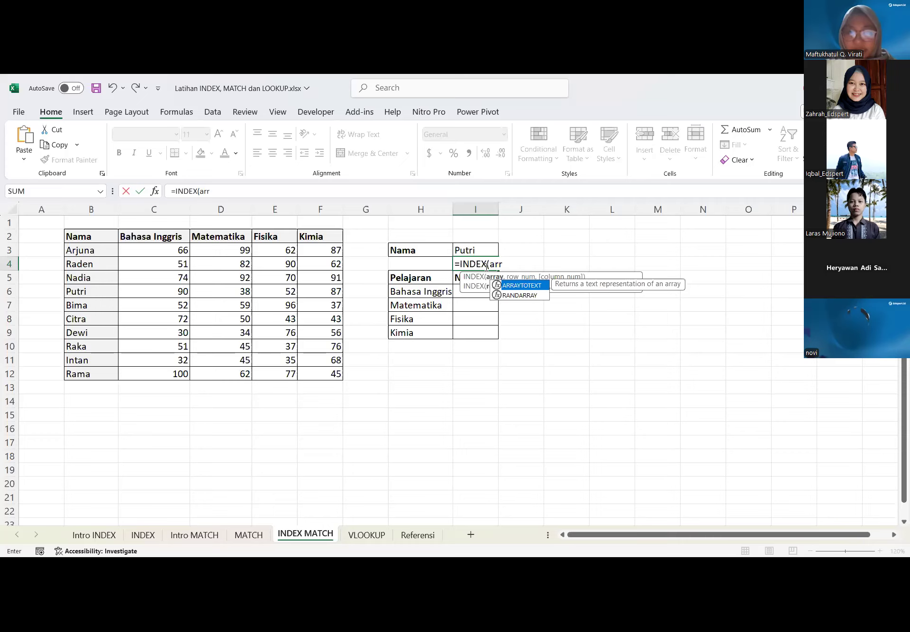
pyautogui.press('Escape')
# Enter the syntax note =INDEX(array, MATCH(nilai yang dicari, array, 0), MATCH()) as plain text in I4
pyautogui.write("'=INDEX(array,")
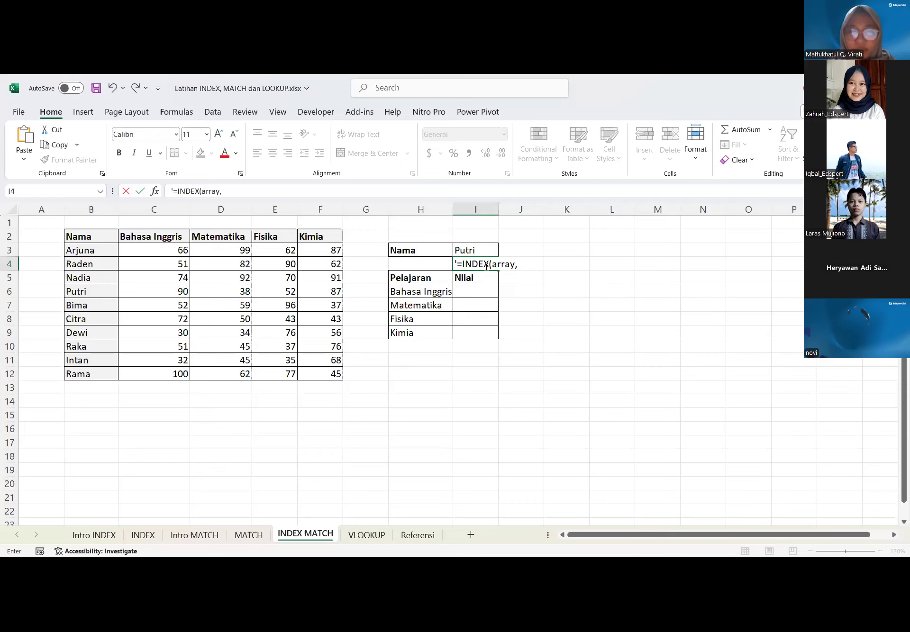
pyautogui.write(' MATCH')
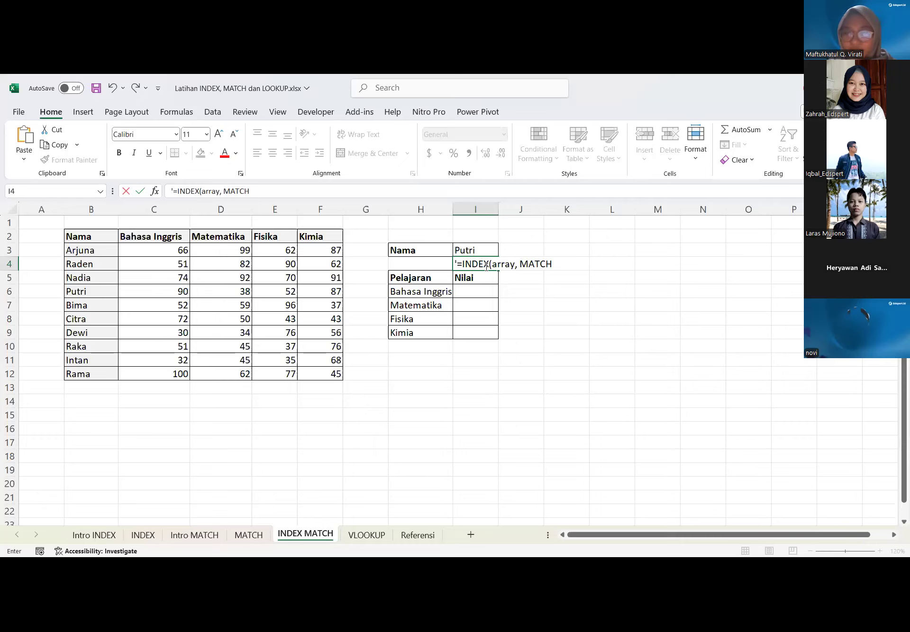
pyautogui.write('(nilai yang dicar')
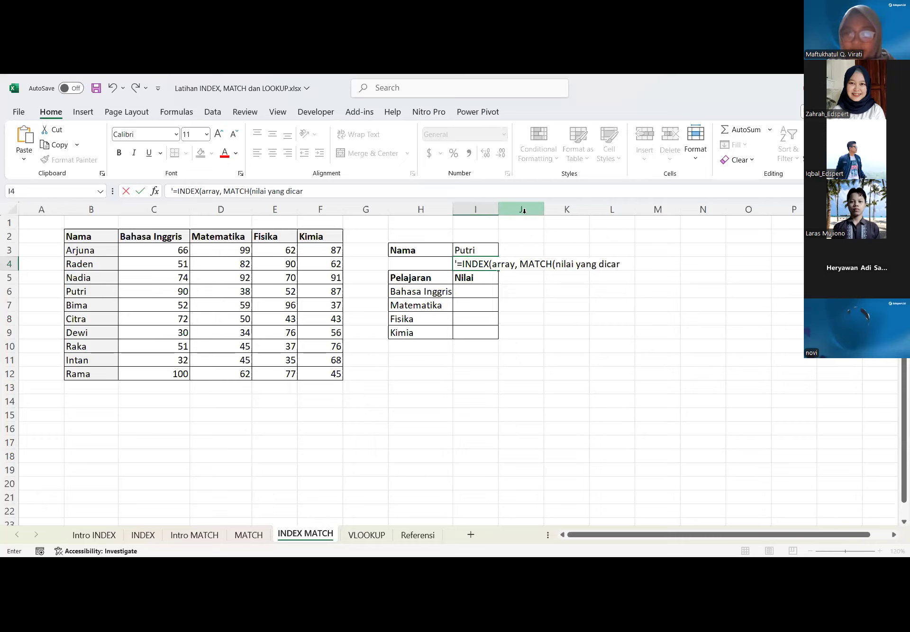
pyautogui.write('i, array')
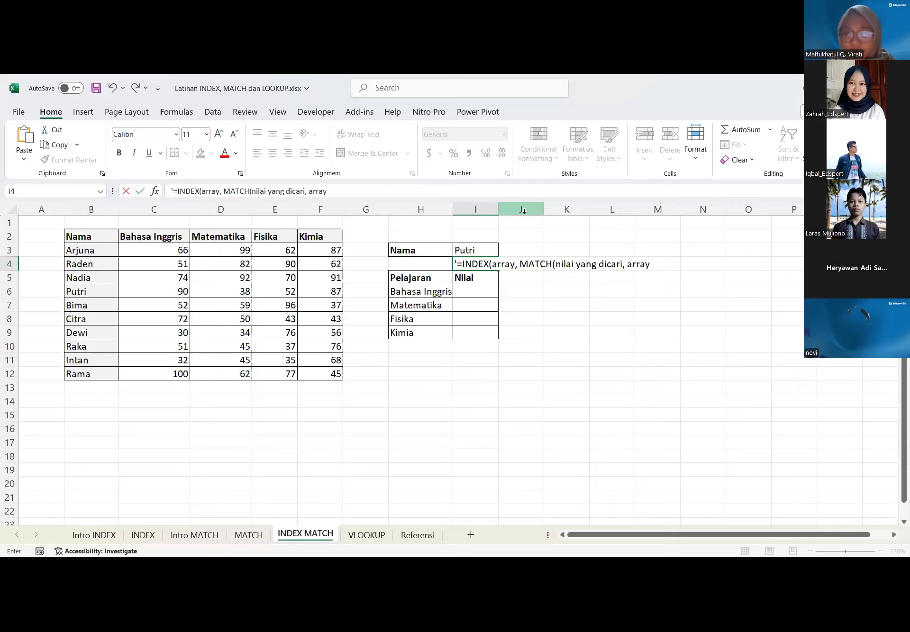
pyautogui.write(', 0), MATCHH')
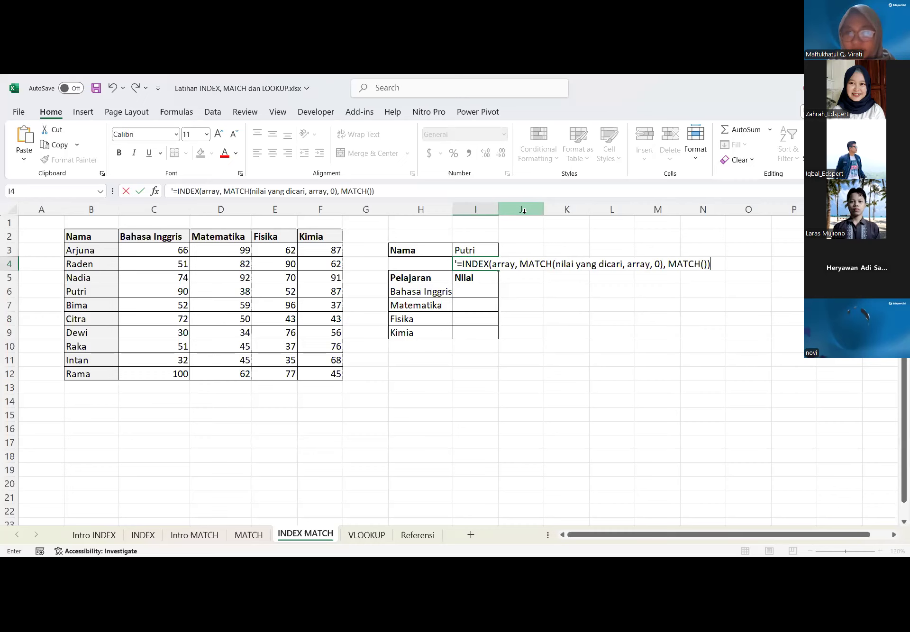
pyautogui.press('Return')
pyautogui.click(365, 264)
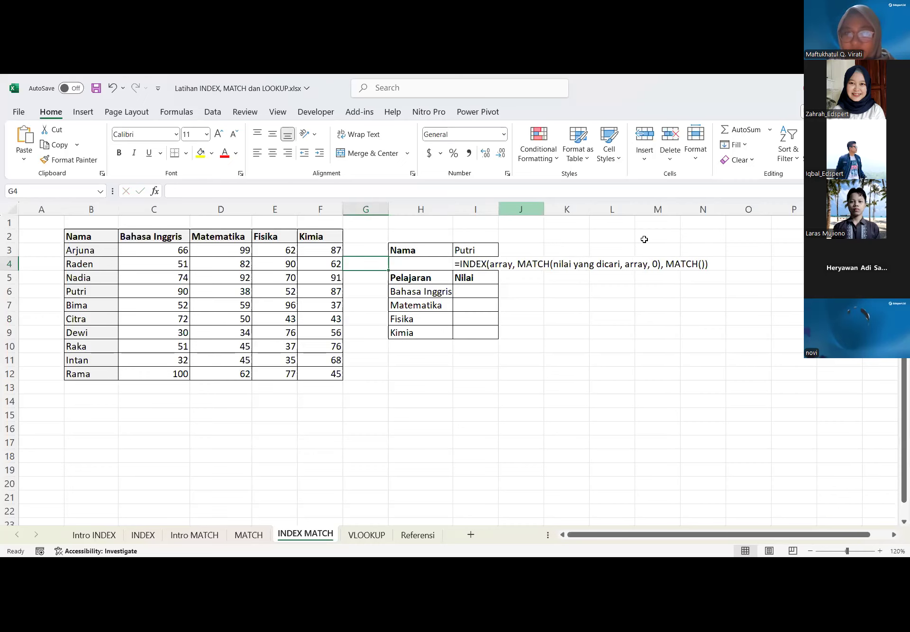
# Fill the second MATCH in the I4 note as MATCH(....), and widen column H slightly to fit the subject names
pyautogui.click(484, 264)
pyautogui.doubleClick(489, 263)
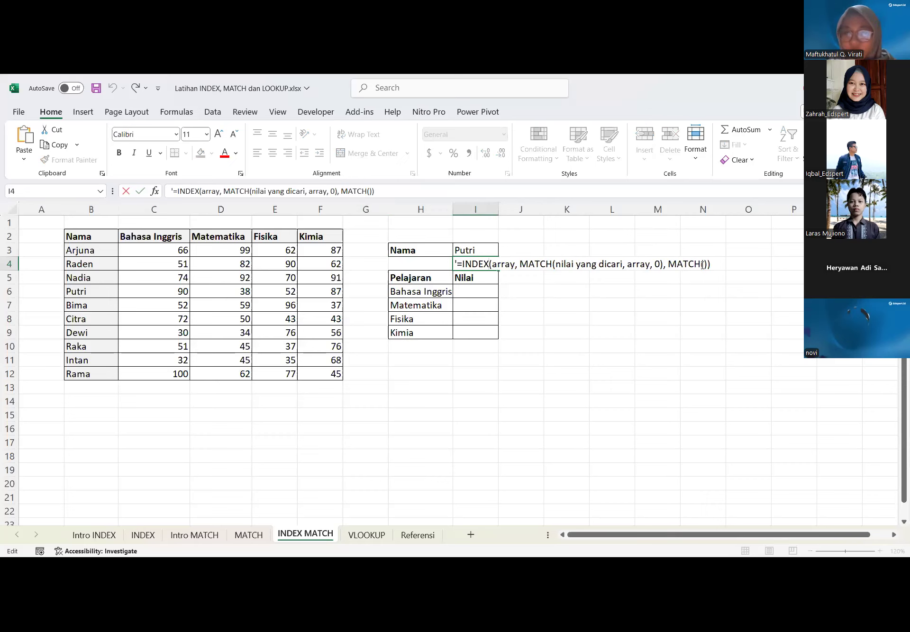
pyautogui.write('...')
pyautogui.press('Return')
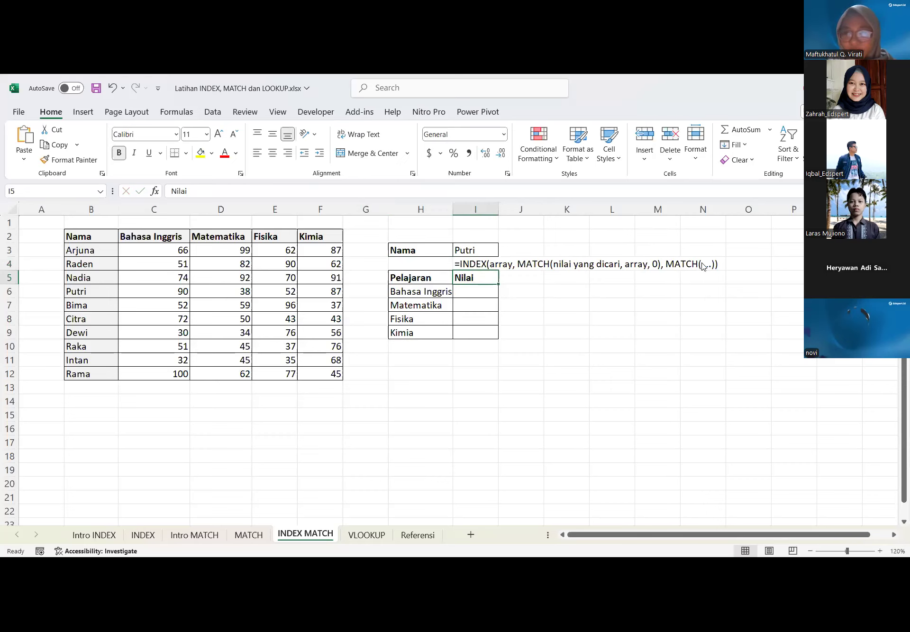
pyautogui.click(480, 294)
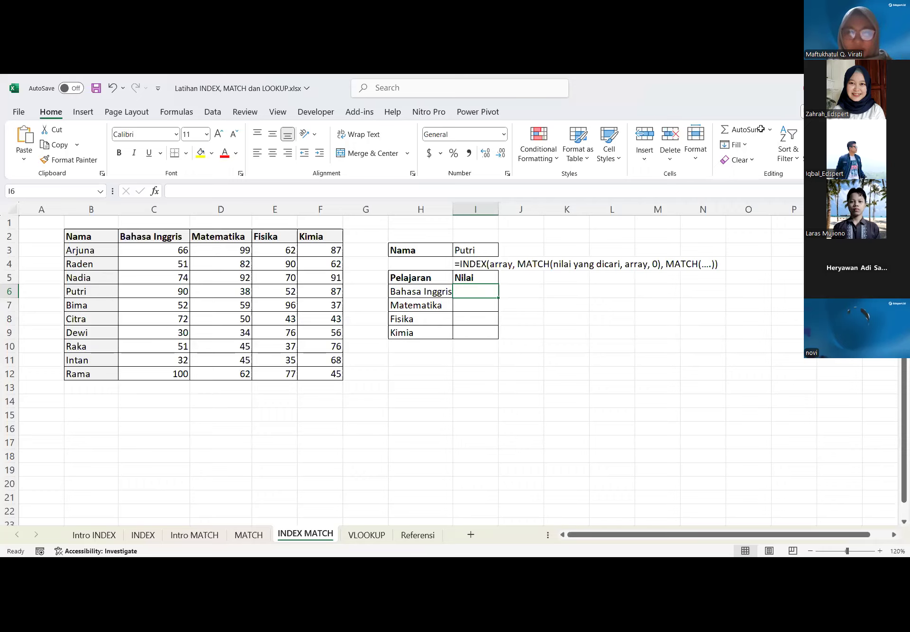
pyautogui.moveTo(454, 209); pyautogui.dragTo(461, 209)
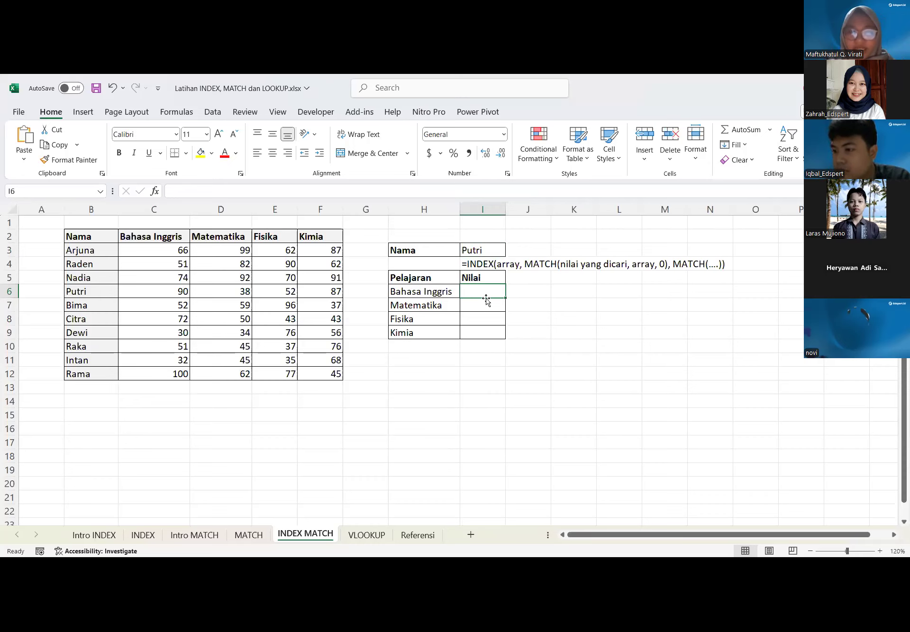
# Begin an INDEX formula in I6 with the score range C3:F12 as its array
pyautogui.write('=')
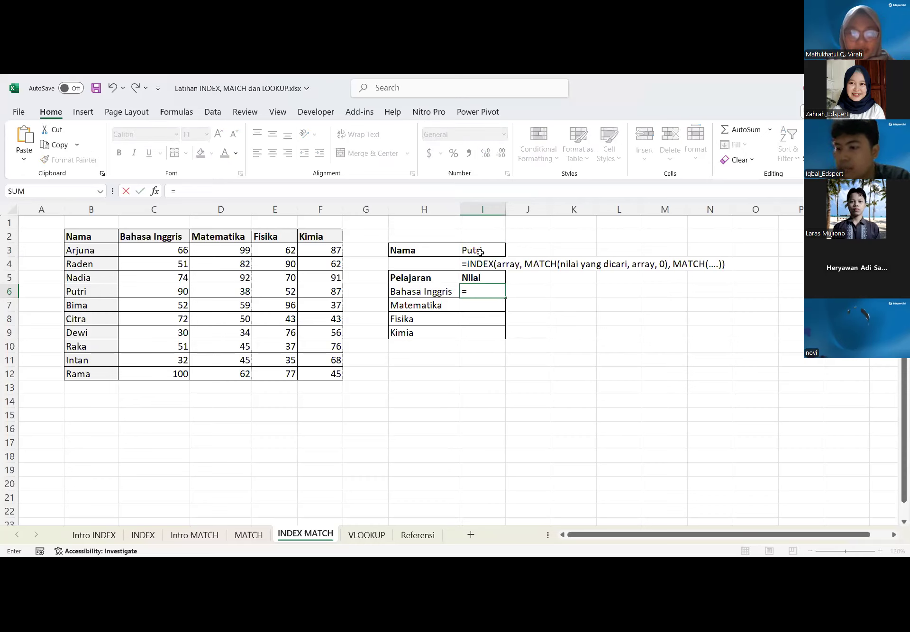
pyautogui.write('INDEX(')
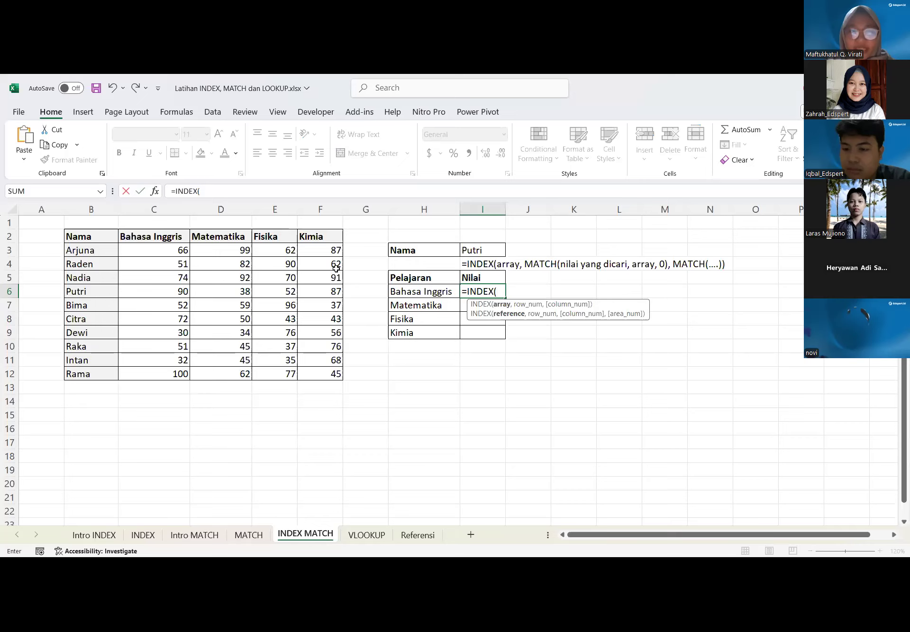
pyautogui.click(128, 249)
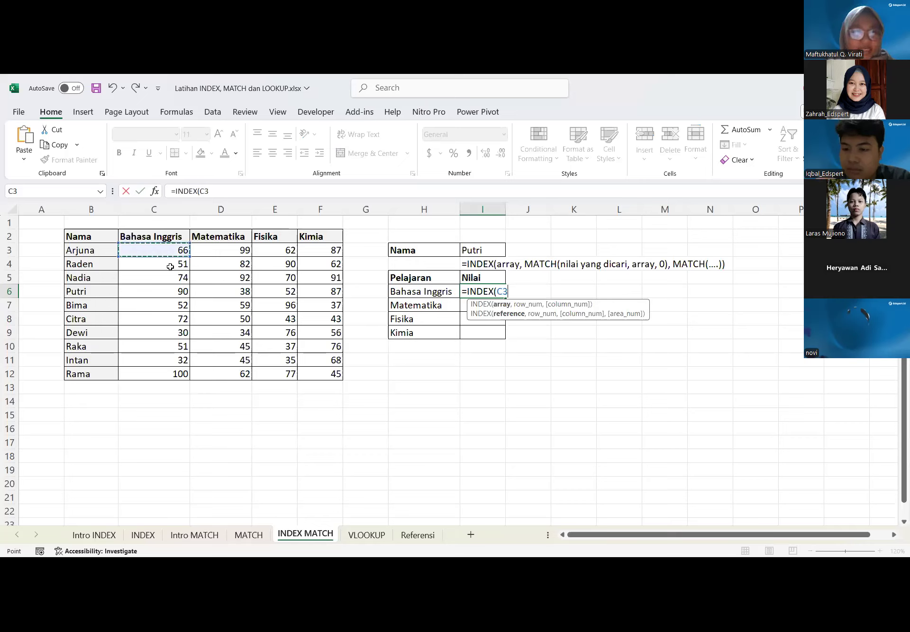
pyautogui.keyDown('shift'); pyautogui.click(322, 369); pyautogui.keyUp('shift')
pyautogui.write(',')
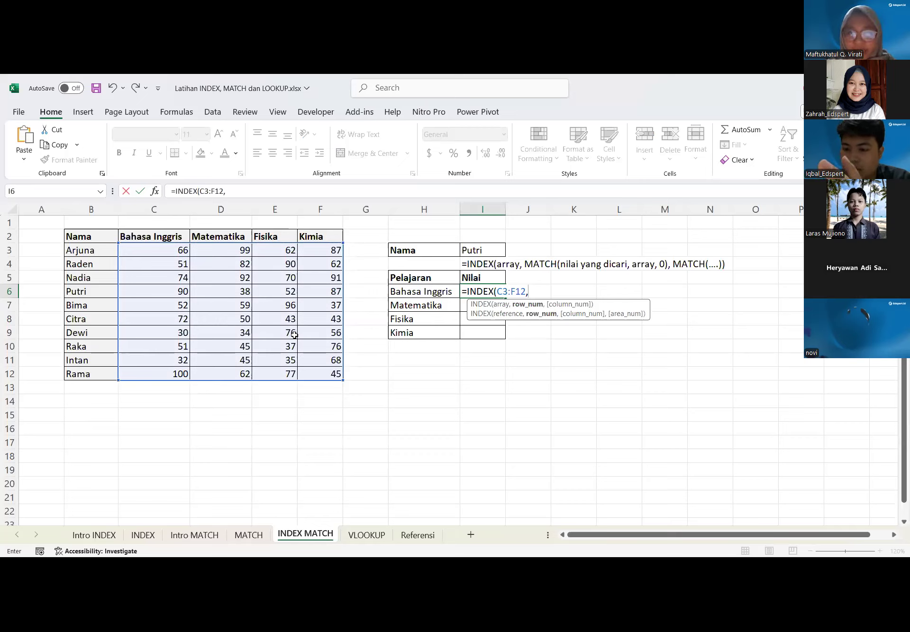
# Add a MATCH as the row argument in I6, looking up I3 in the student names starting at B3
pyautogui.write('MATCH(')
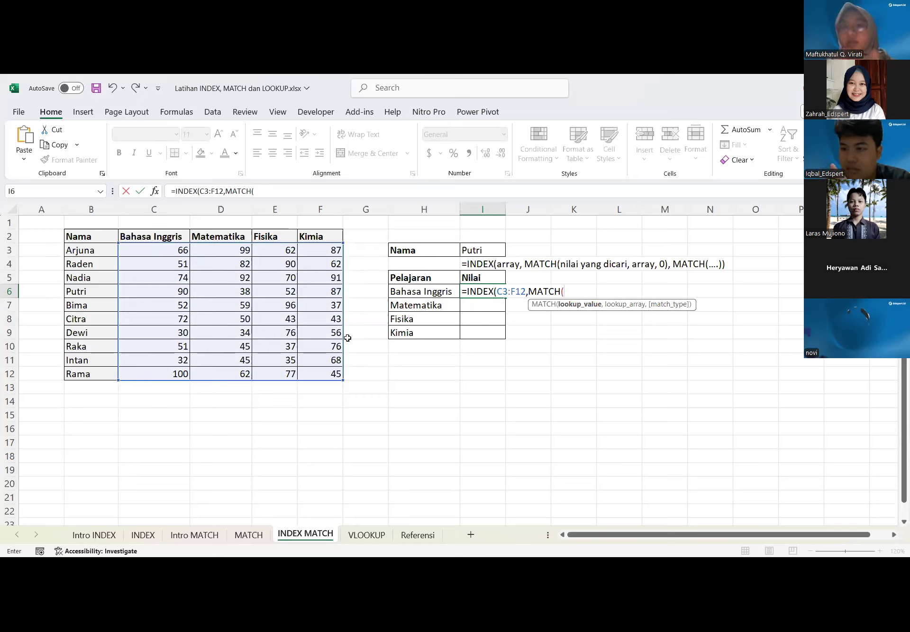
pyautogui.click(476, 247)
pyautogui.write(',')
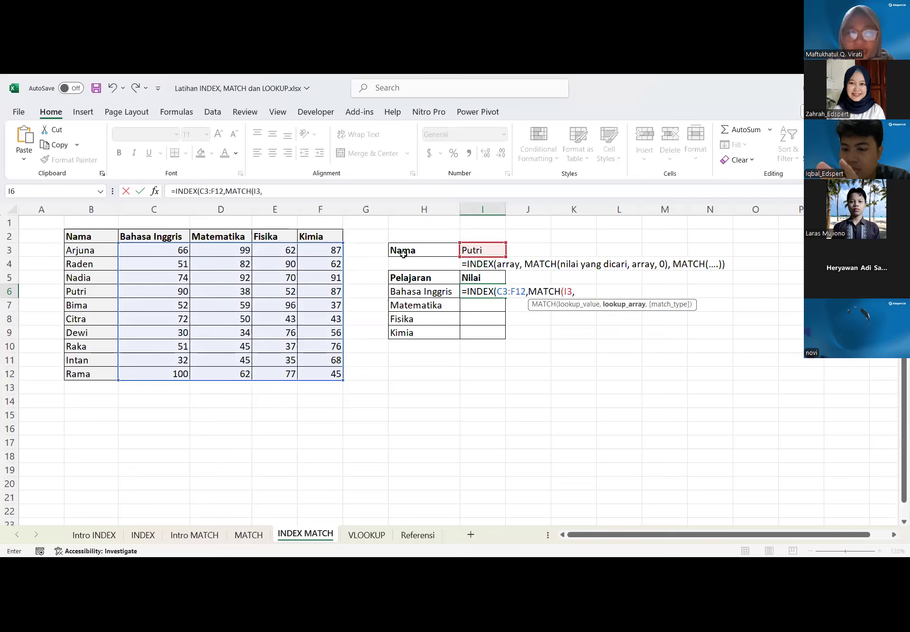
pyautogui.click(83, 250)
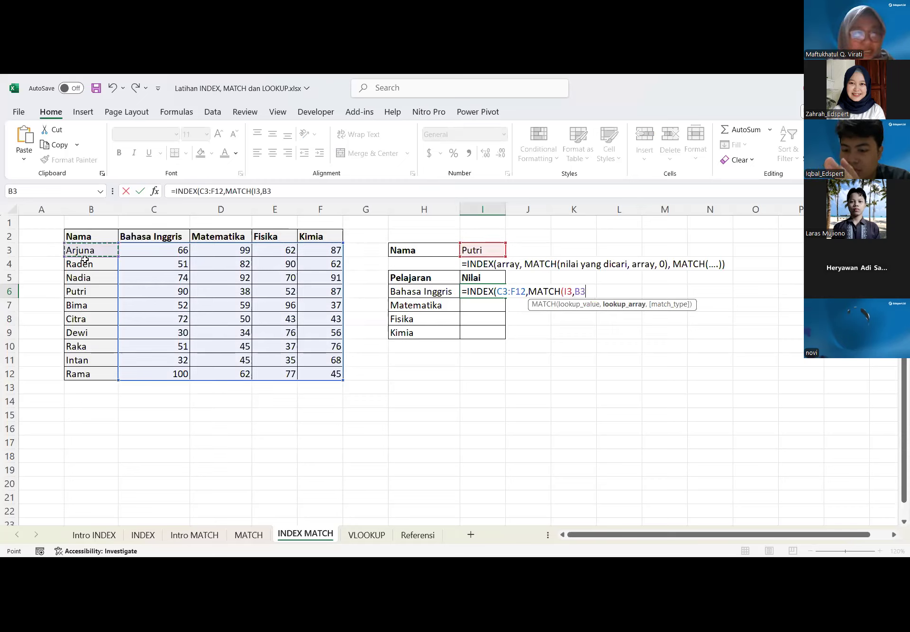
# Complete the row MATCH in I6's INDEX formula with lookup array B3:B12 and match type 0
pyautogui.keyDown('shift'); pyautogui.click(87, 371); pyautogui.keyUp('shift')
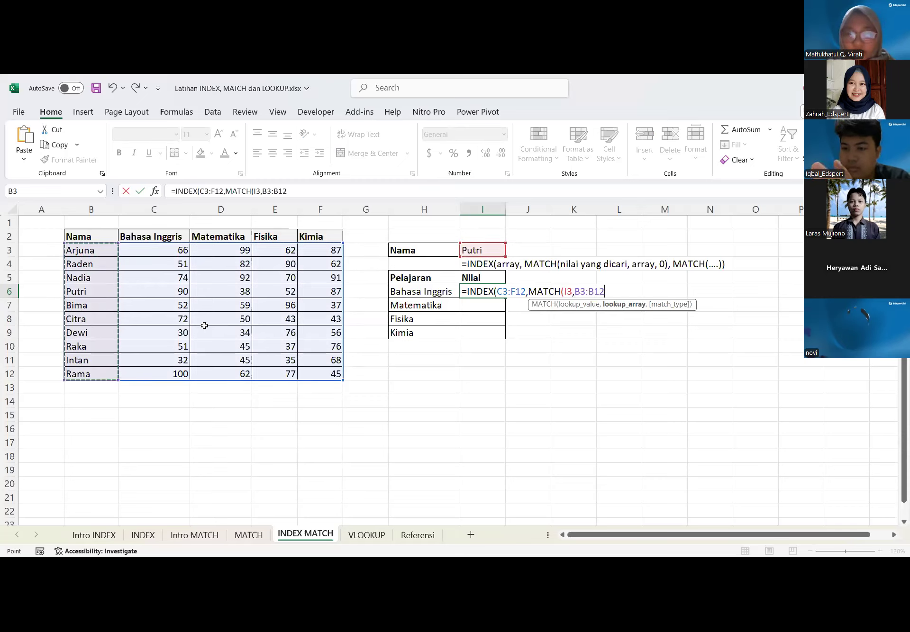
pyautogui.write(',0')
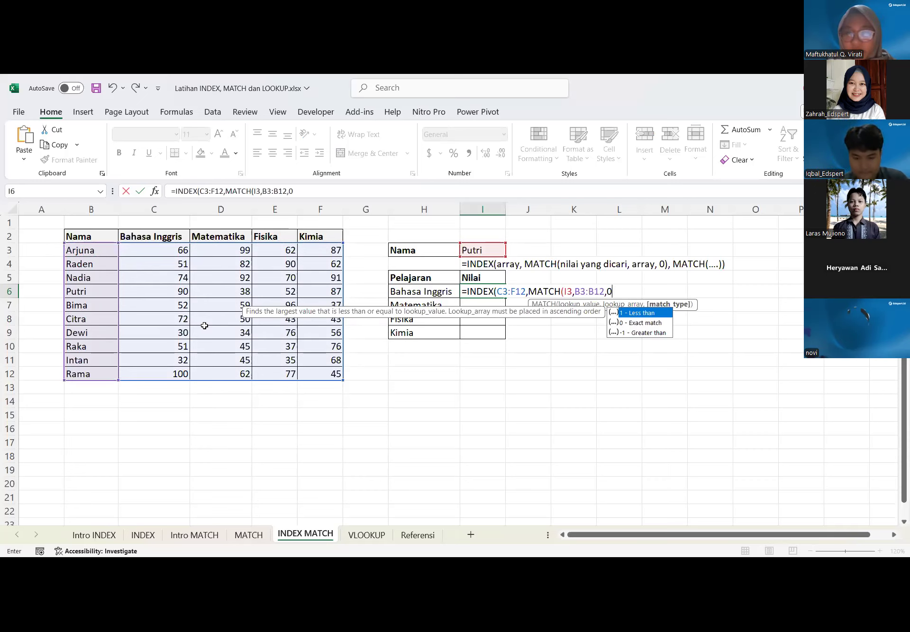
pyautogui.write('),')
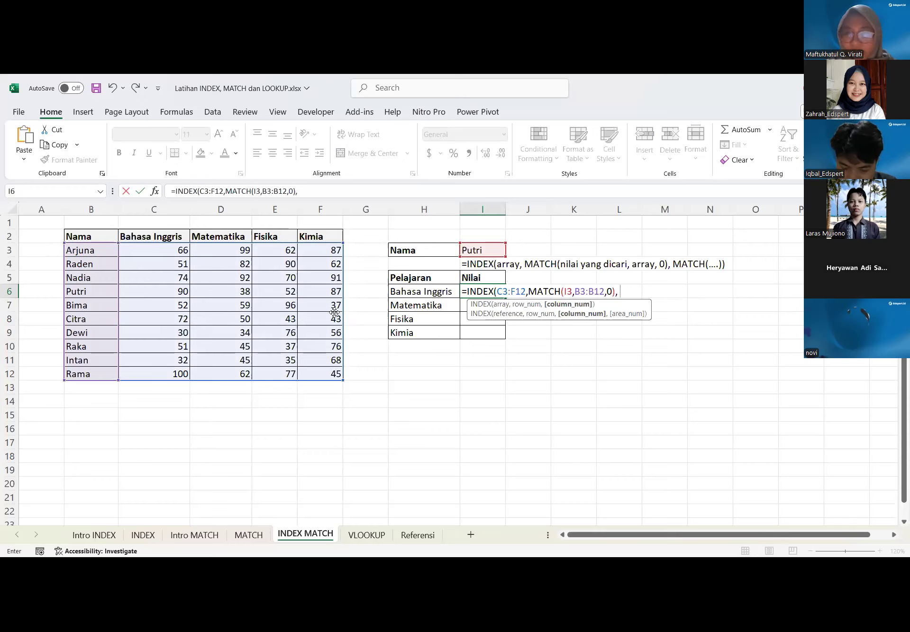
# Add MATCH(H6,C2:F2,0) as the column argument of the INDEX formula in I6 and enter the formula
pyautogui.write(' MATCH')
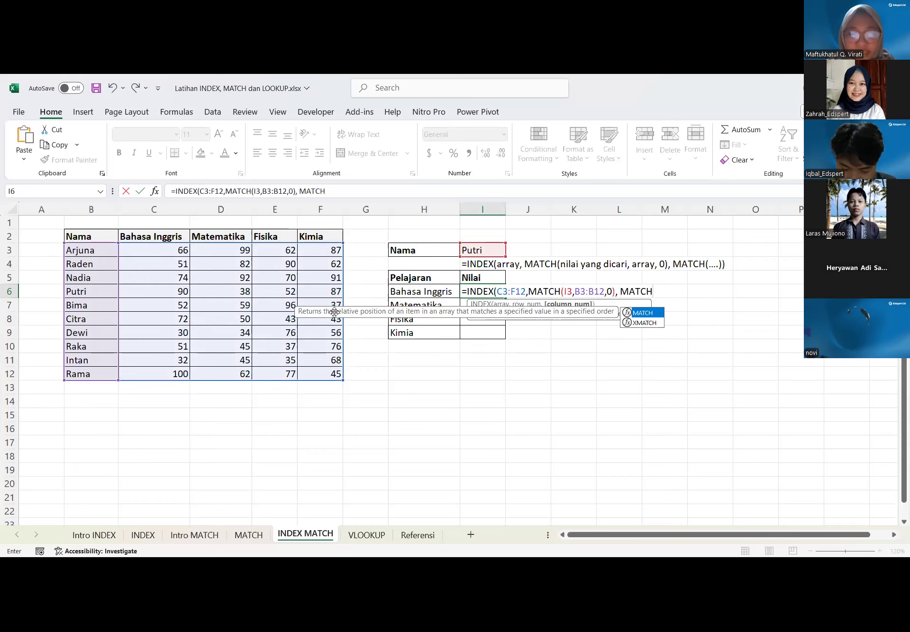
pyautogui.write('(')
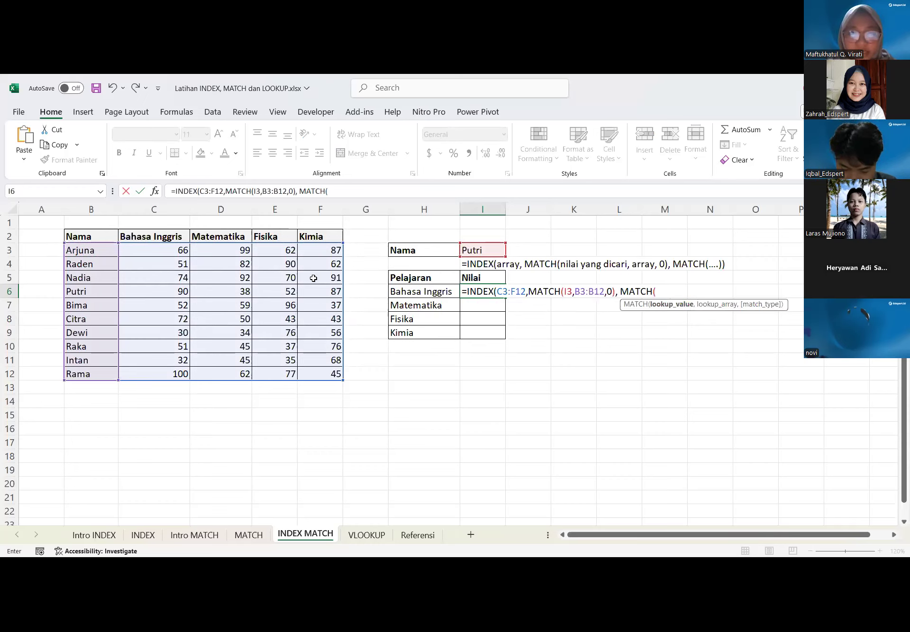
pyautogui.click(406, 290)
pyautogui.write(',')
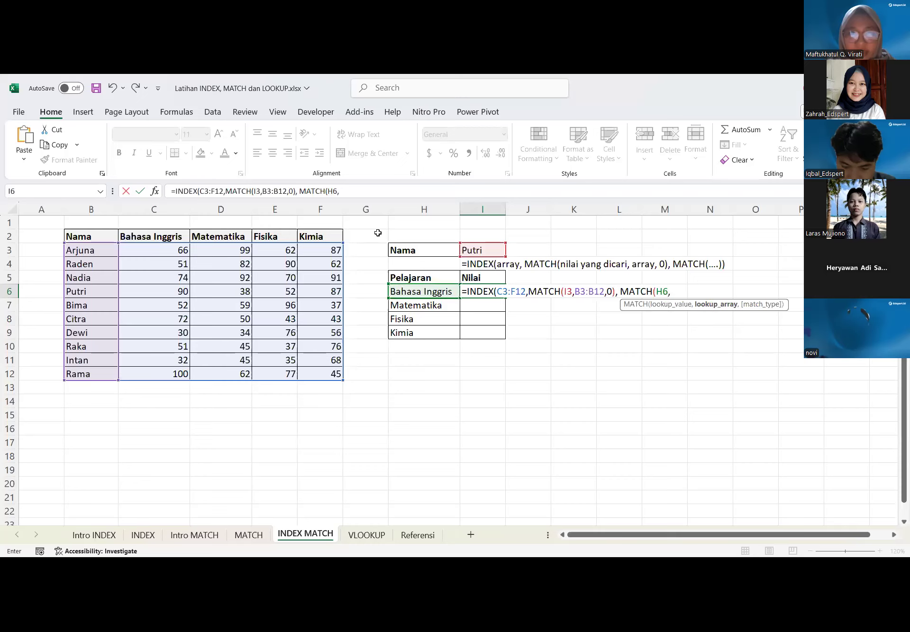
pyautogui.moveTo(154, 236); pyautogui.dragTo(221, 236)
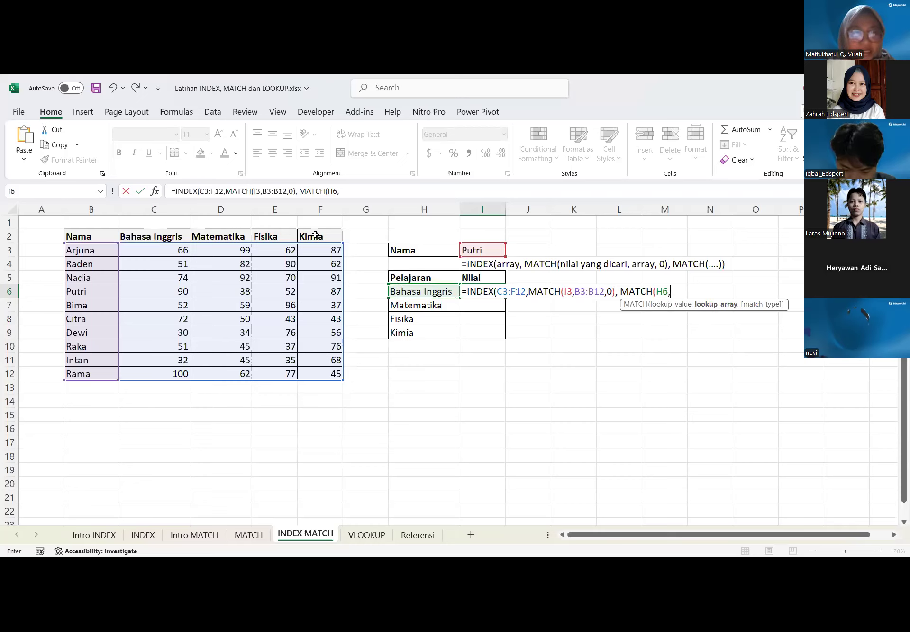
pyautogui.hotkey('shift', 'Right')
pyautogui.hotkey('shift', 'Right')
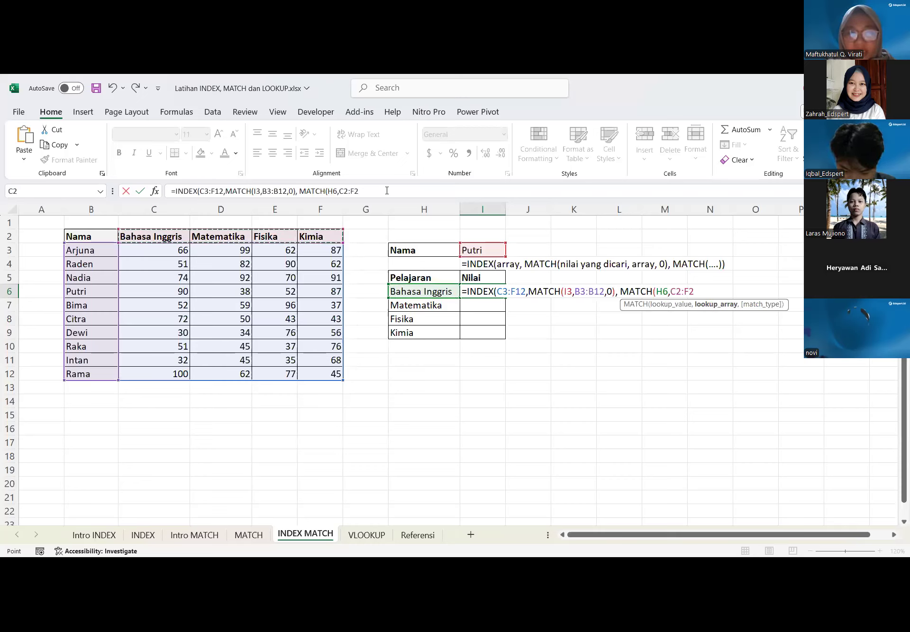
pyautogui.write(',0))')
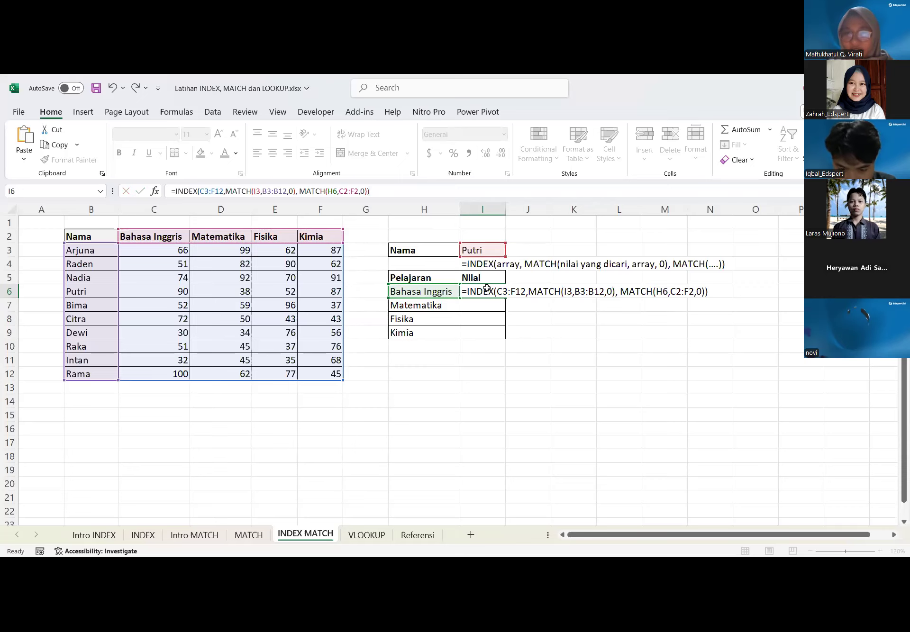
pyautogui.press('Return')
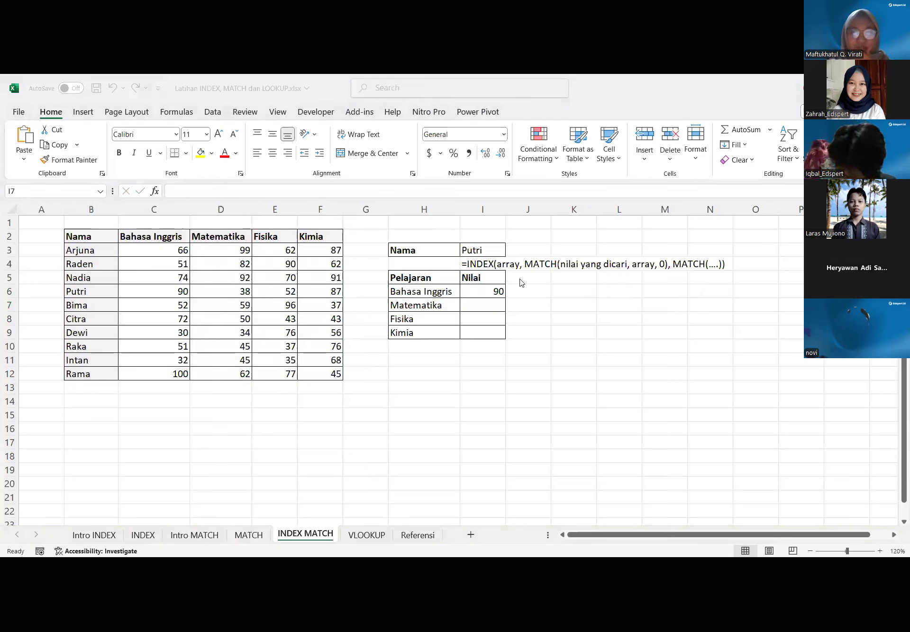
# Clear the INDEX MATCH formula from the Bahasa Inggris score cell I6
pyautogui.click(548, 290)
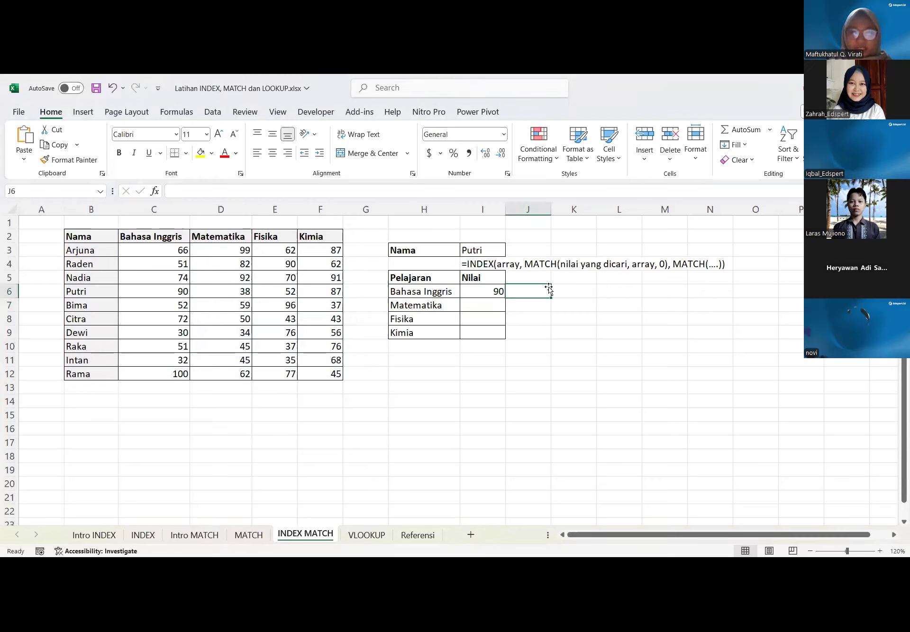
pyautogui.click(479, 289)
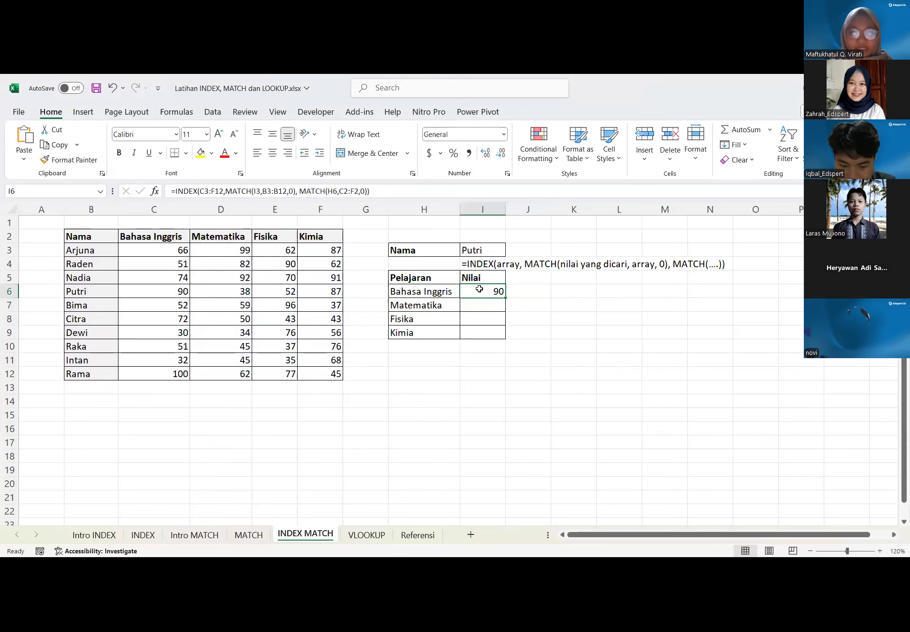
pyautogui.doubleClick(480, 289)
pyautogui.press('Return')
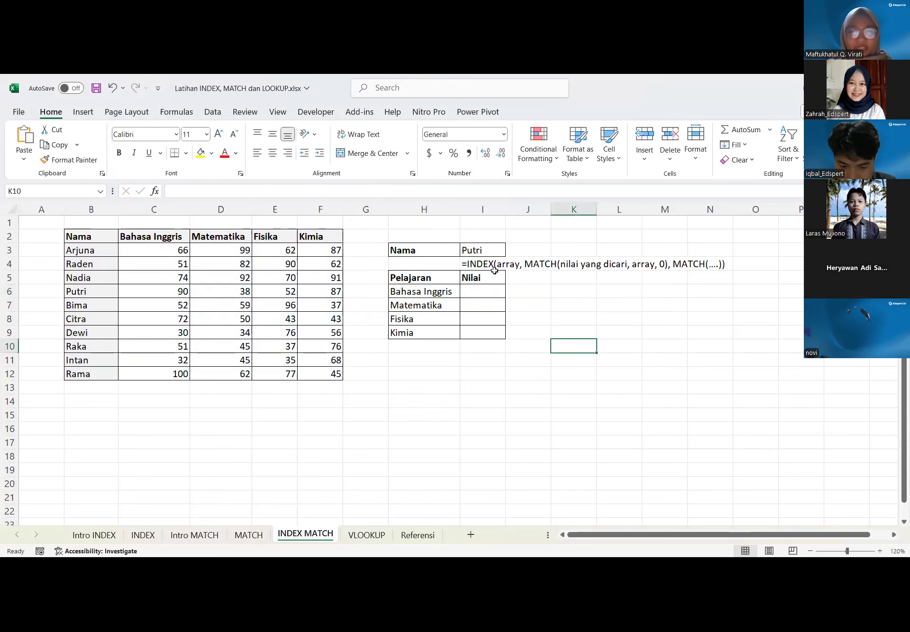
# Start an INDEX formula in I6 using the score range C3:F12 as the array
pyautogui.click(485, 288)
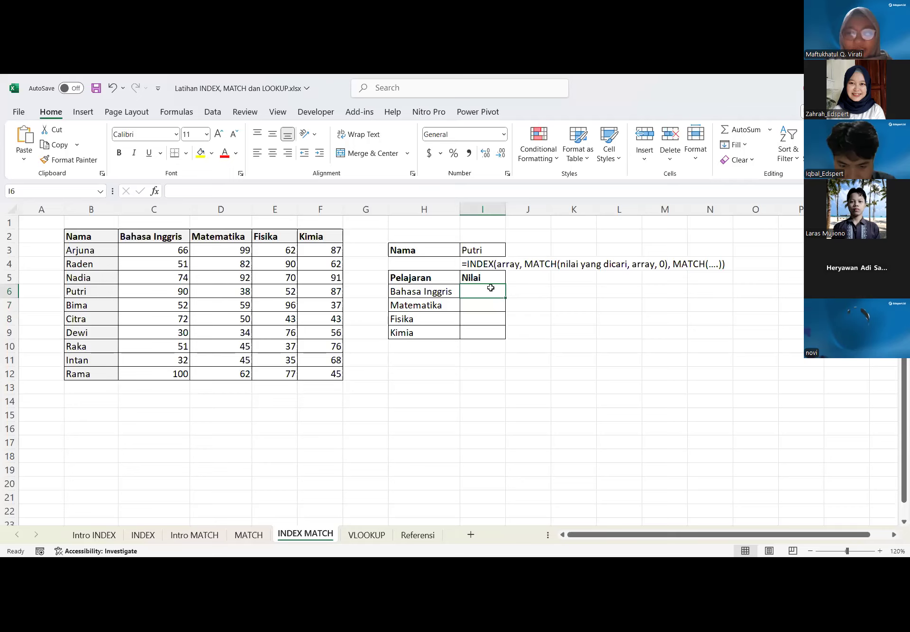
pyautogui.write('=')
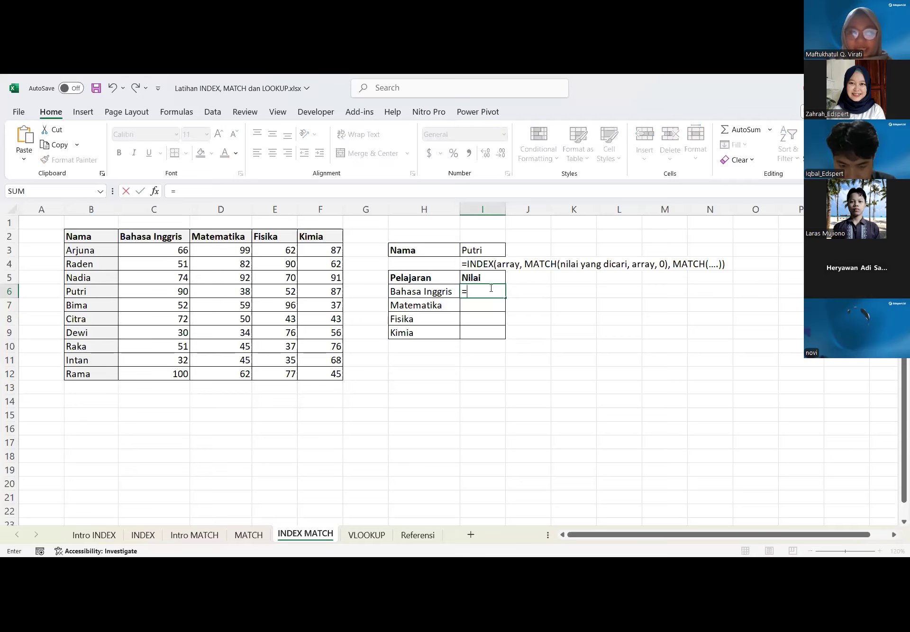
pyautogui.write('INDEX')
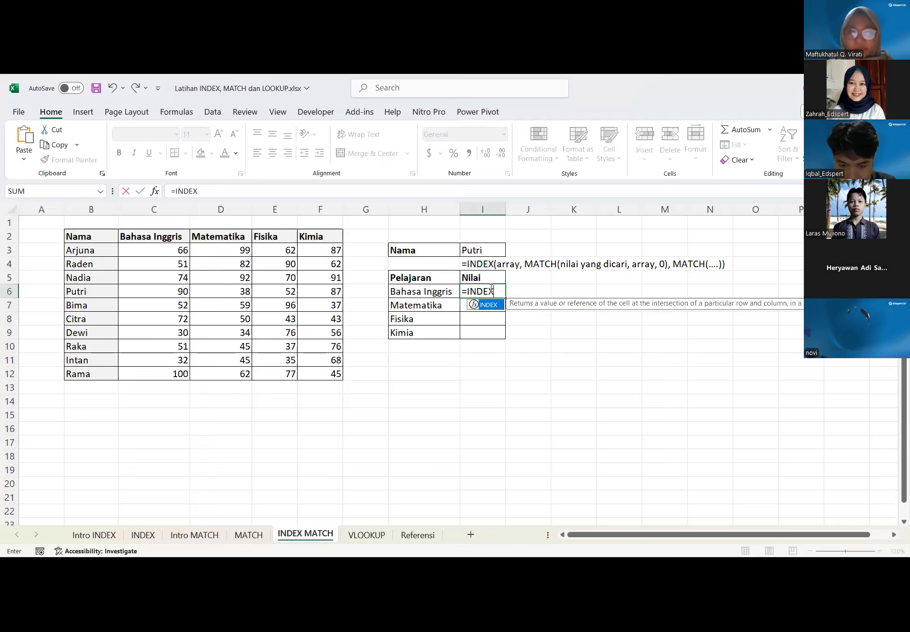
pyautogui.write('(')
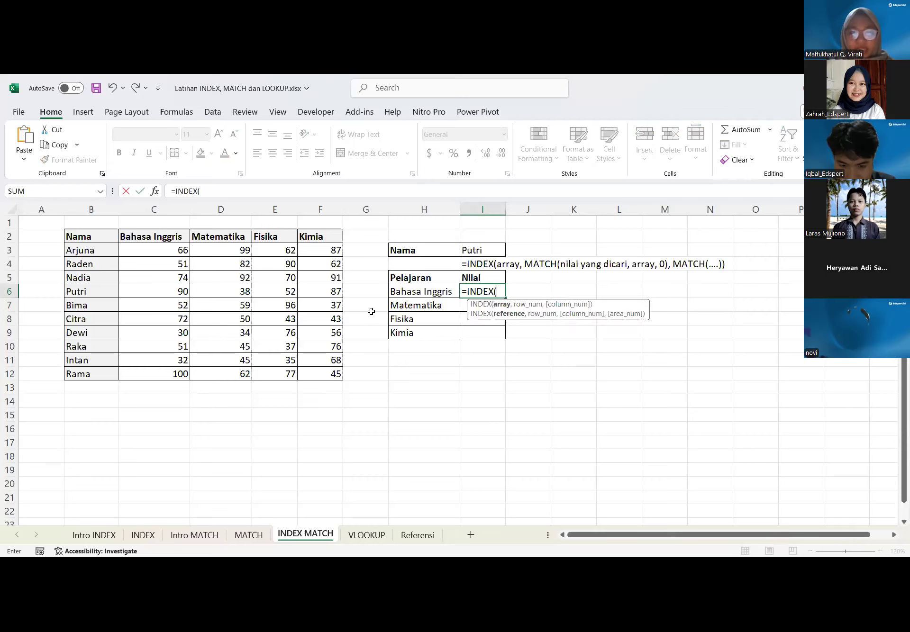
pyautogui.click(147, 253)
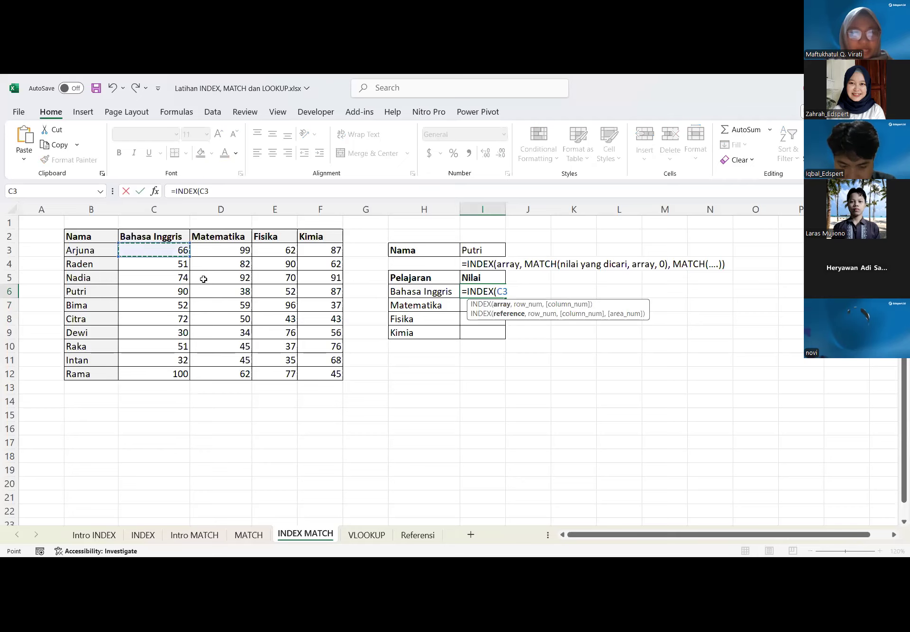
pyautogui.keyDown('shift'); pyautogui.click(329, 371); pyautogui.keyUp('shift')
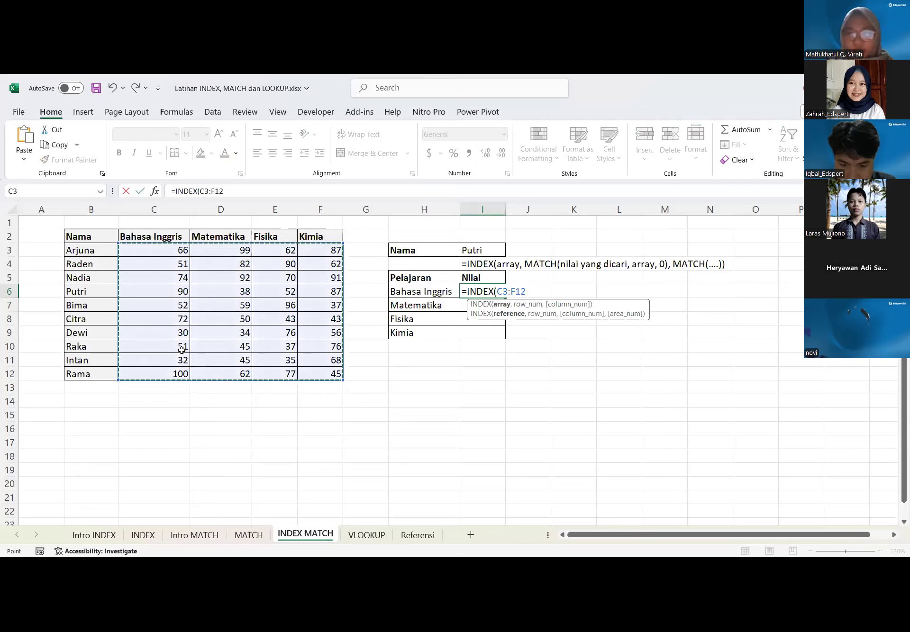
pyautogui.write(',')
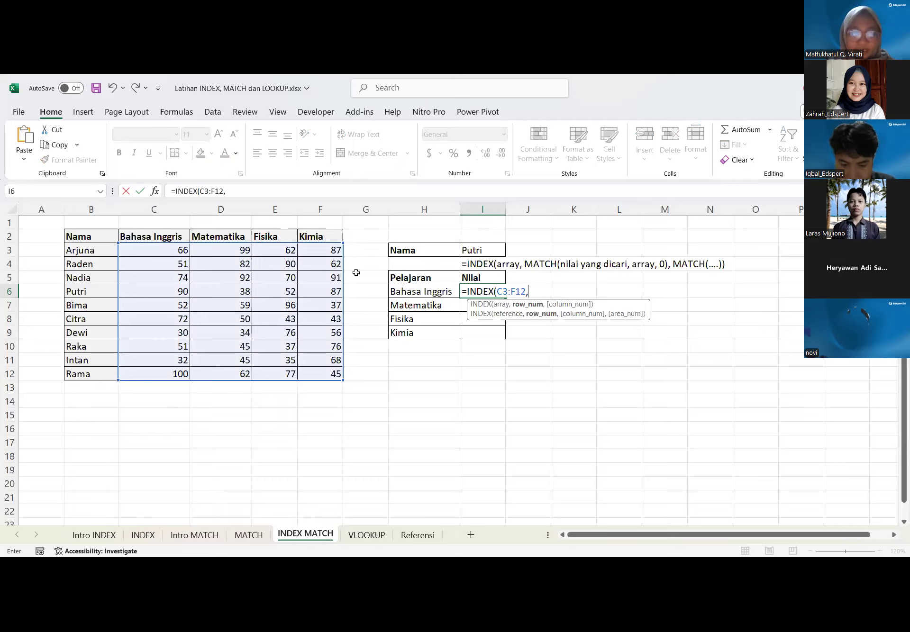
# Add MATCH(I3,B3:B12,0) as the row argument of the INDEX formula to look up the student name exactly
pyautogui.write('MATCH(')
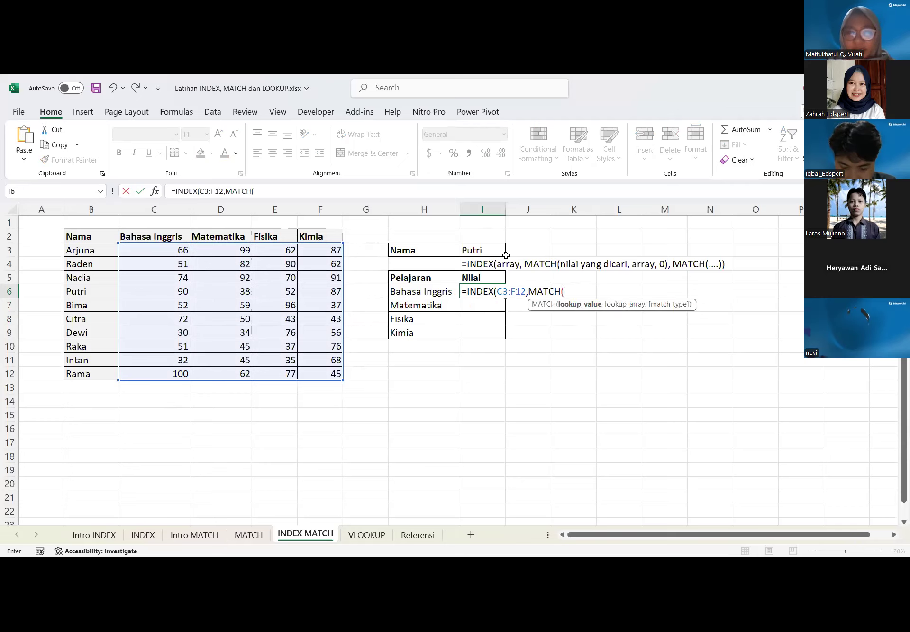
pyautogui.click(472, 247)
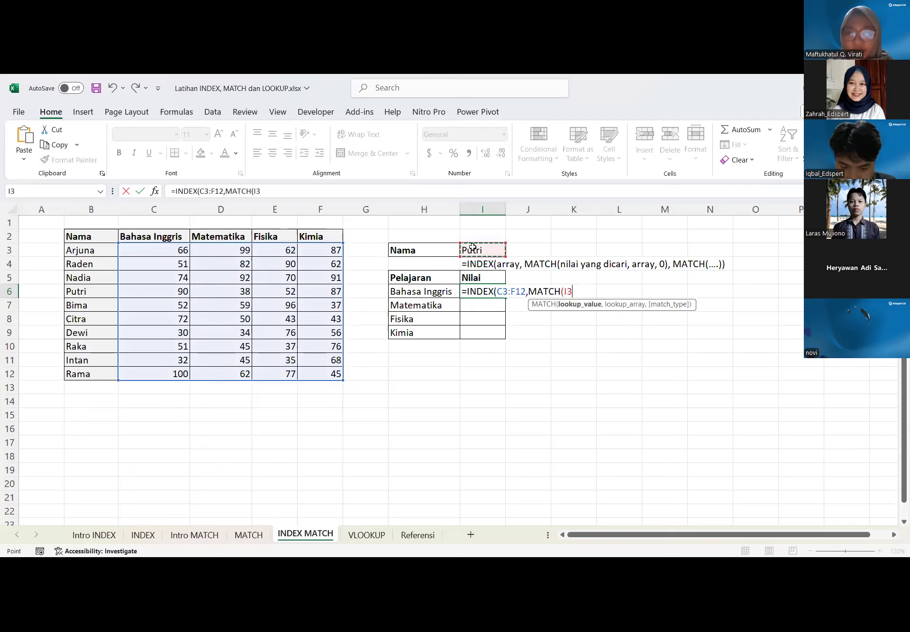
pyautogui.write(',')
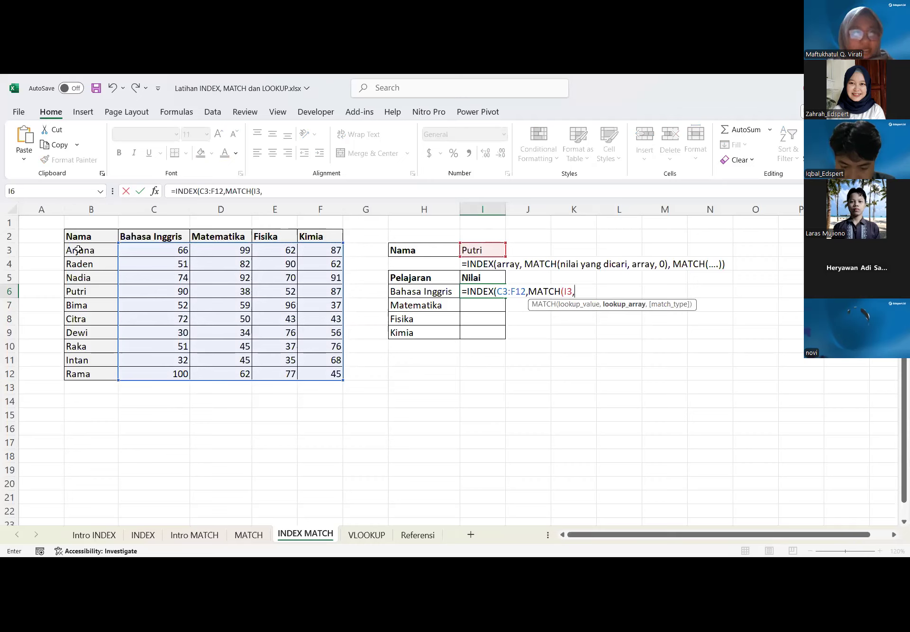
pyautogui.click(88, 249)
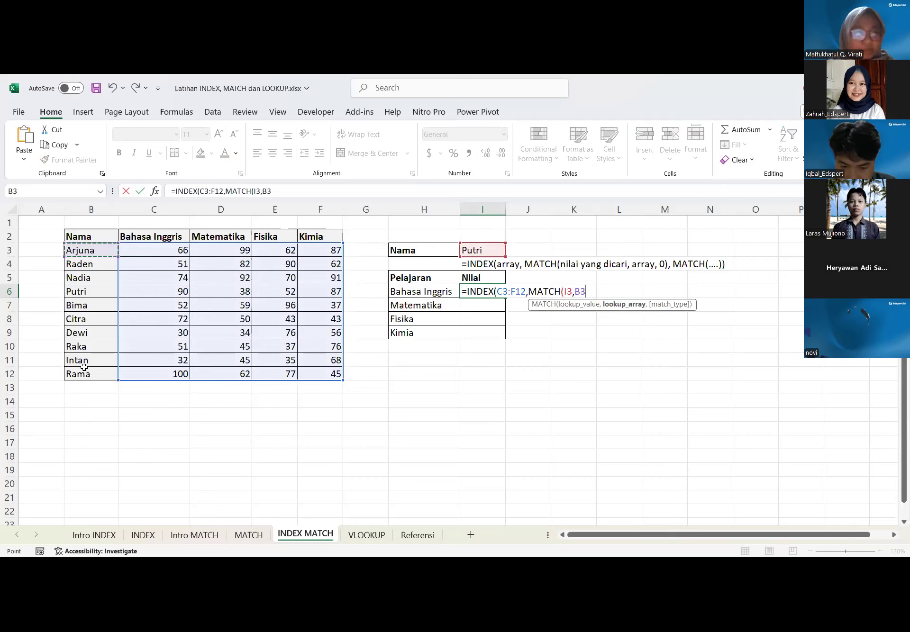
pyautogui.moveTo(90, 250); pyautogui.dragTo(90, 374)
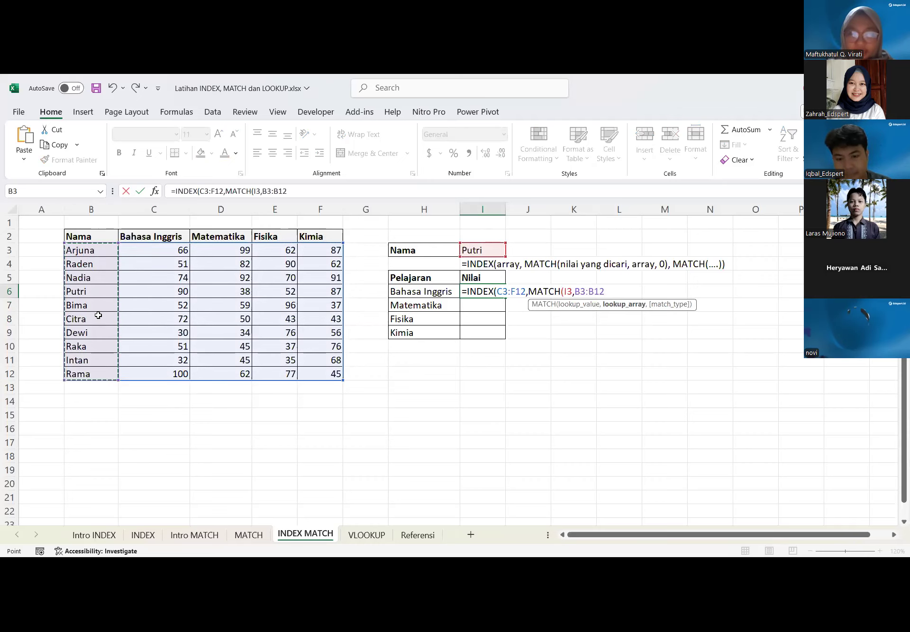
pyautogui.write(',0)')
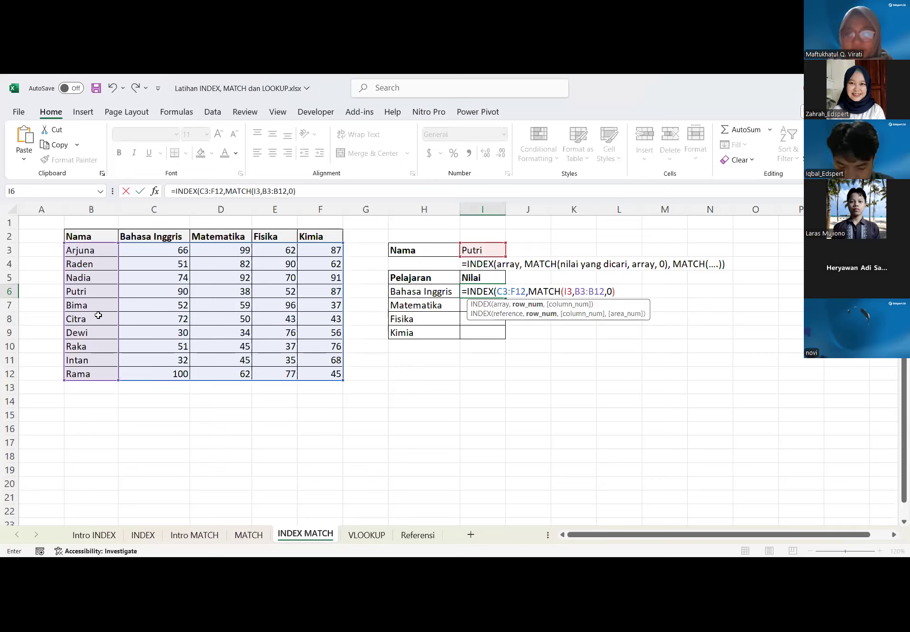
# Add MATCH(H6,C2:F2,0) as the column argument to find the subject exactly, then close and enter the formula in I6
pyautogui.write(',')
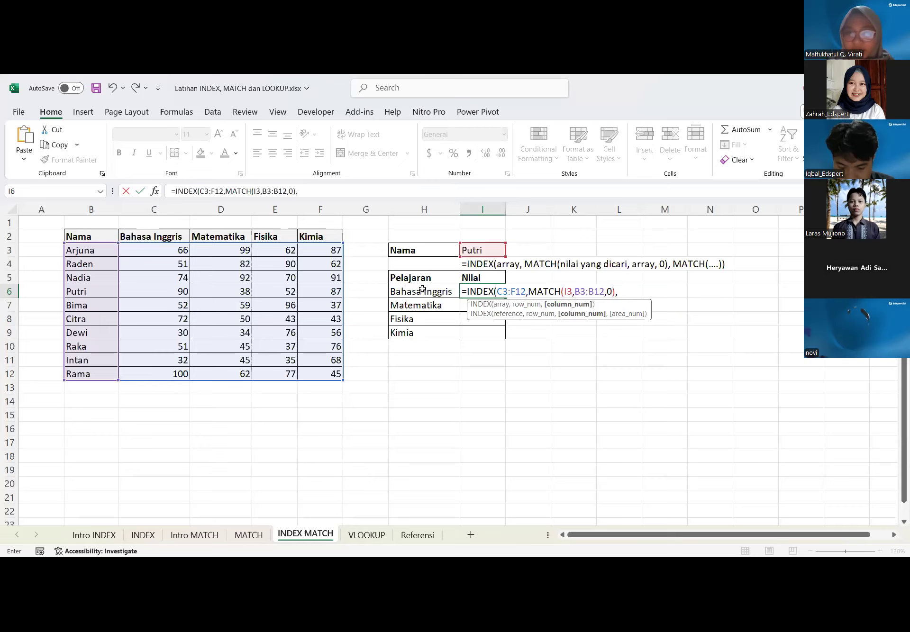
pyautogui.write('MATCH(')
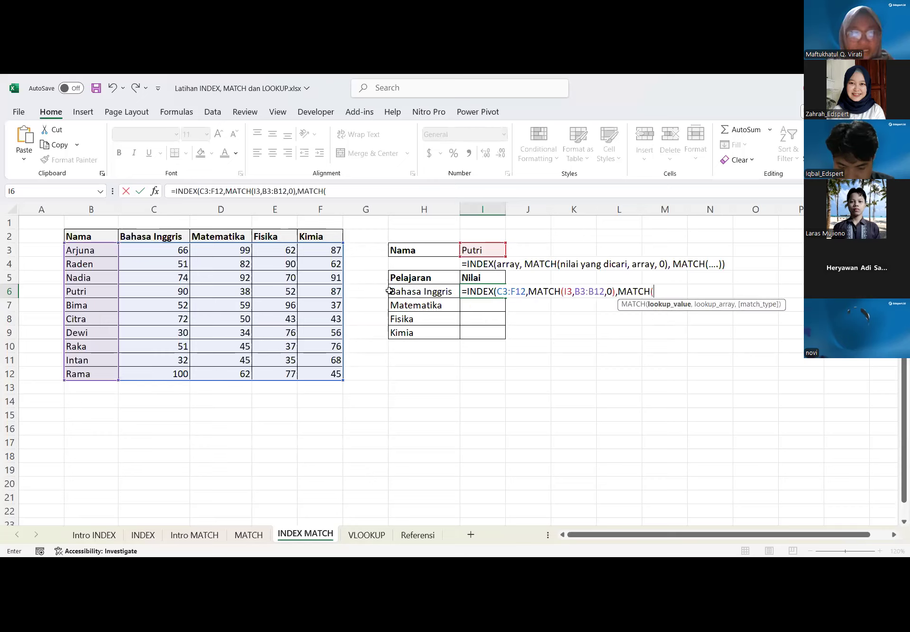
pyautogui.click(408, 291)
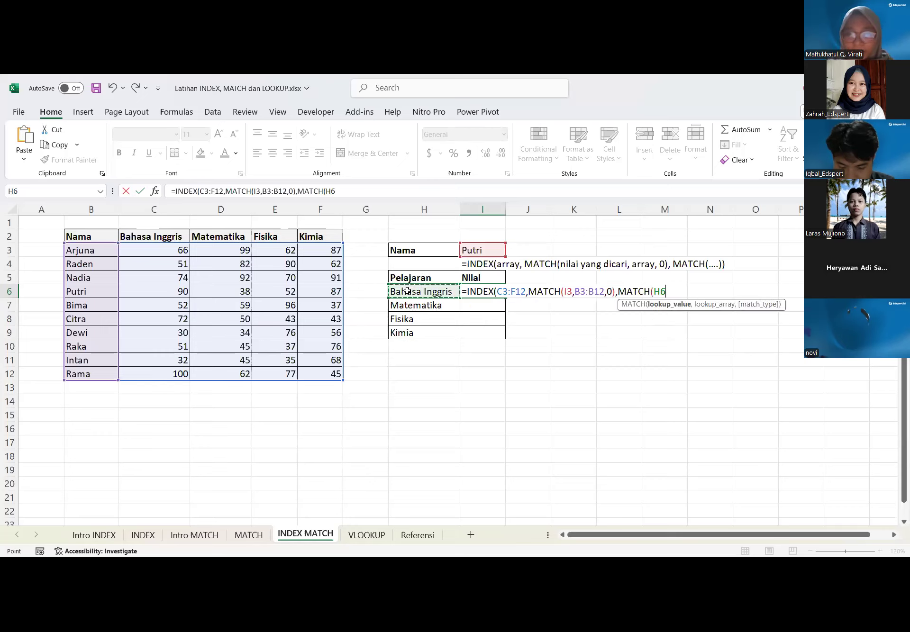
pyautogui.write(',')
pyautogui.click(144, 236)
pyautogui.keyDown('shift'); pyautogui.click(322, 238); pyautogui.keyUp('shift')
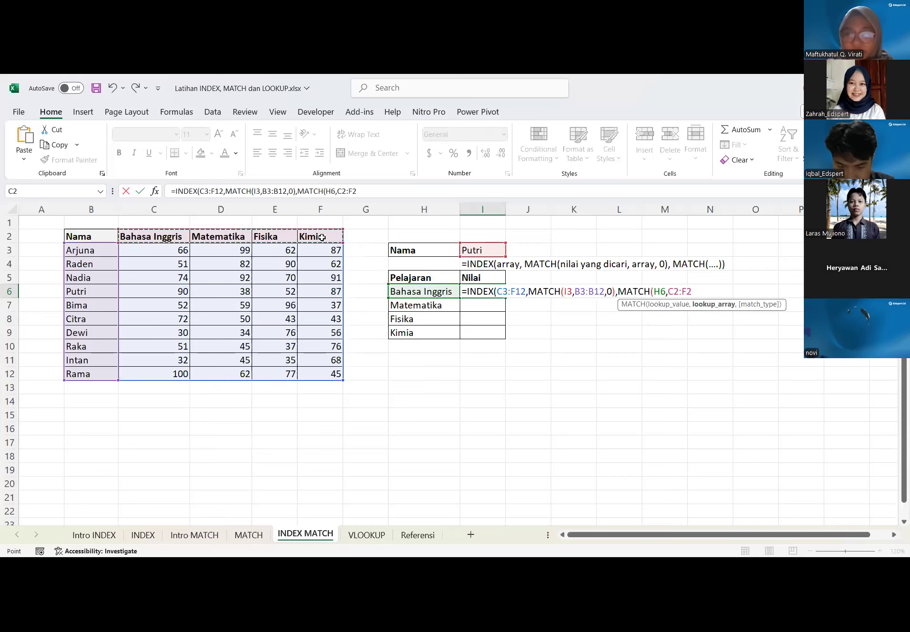
pyautogui.write(',0')
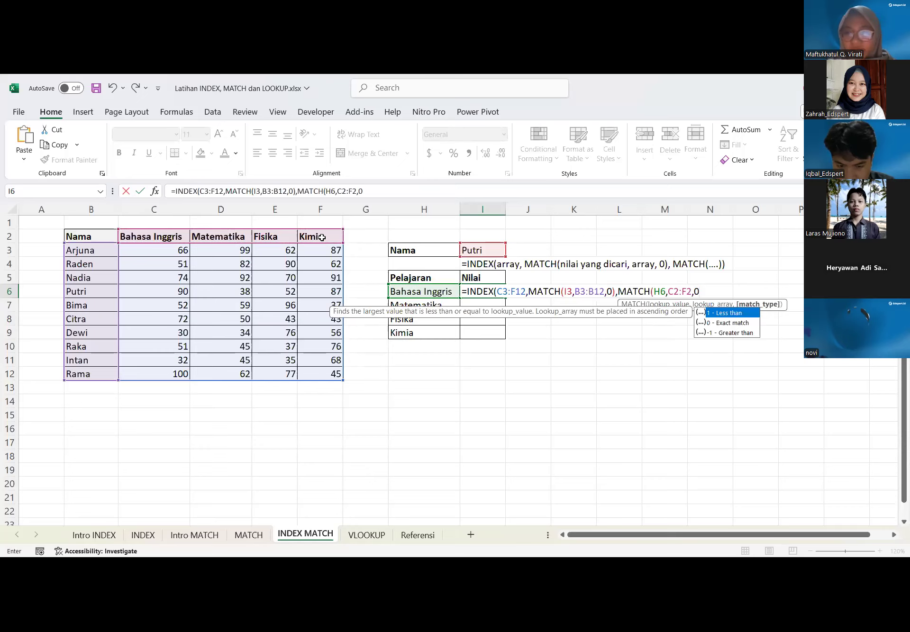
pyautogui.write(')')
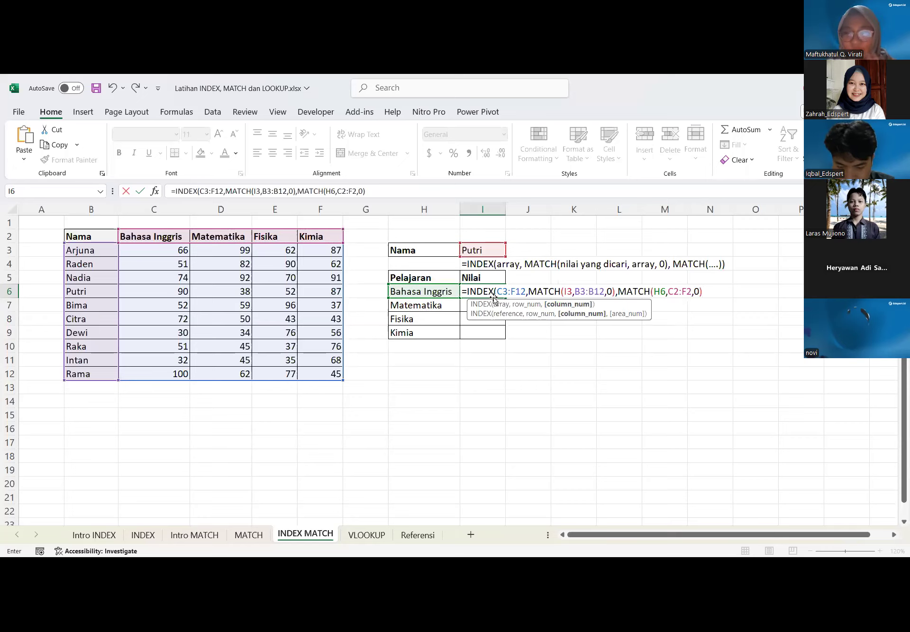
pyautogui.write(')')
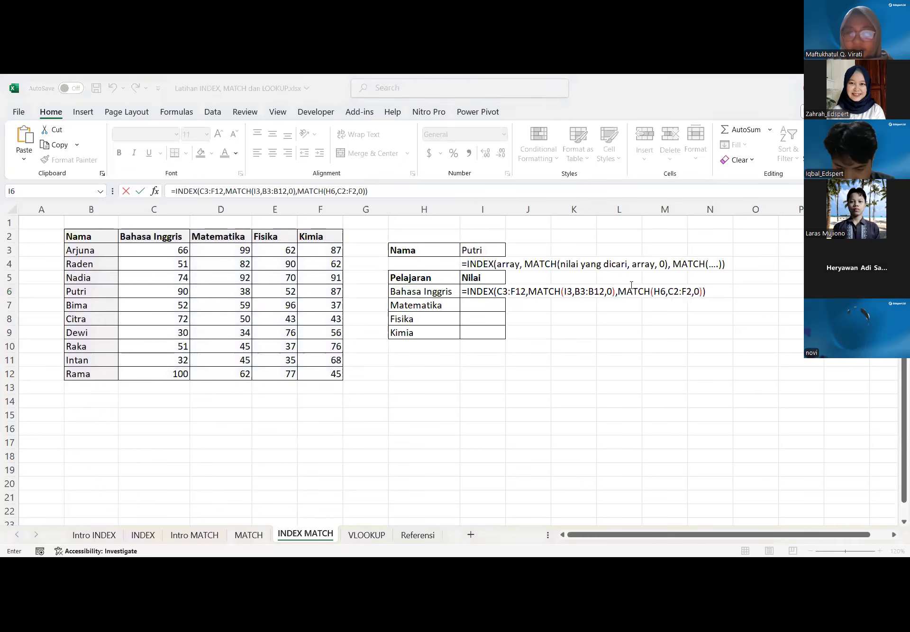
pyautogui.click(701, 292)
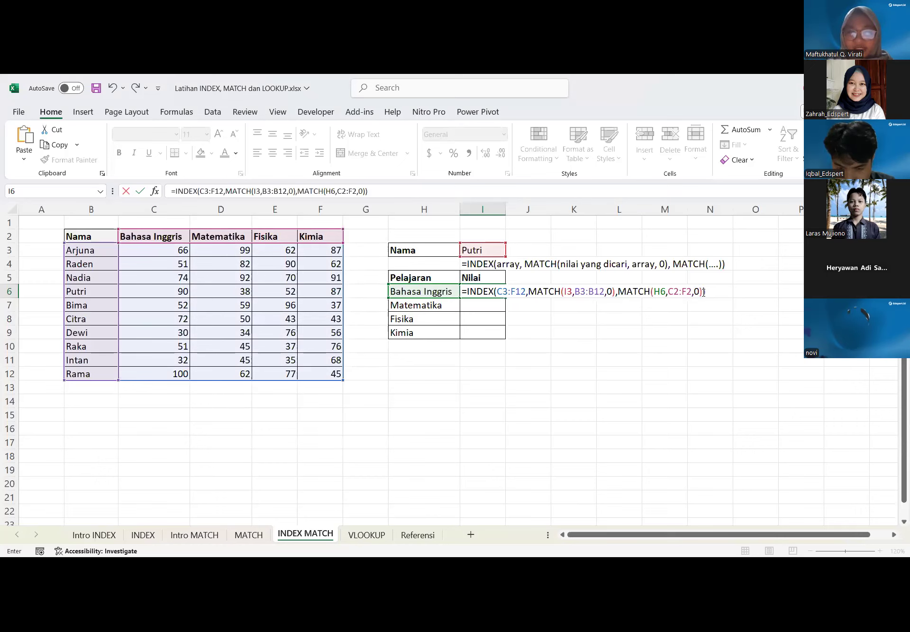
pyautogui.press('Return')
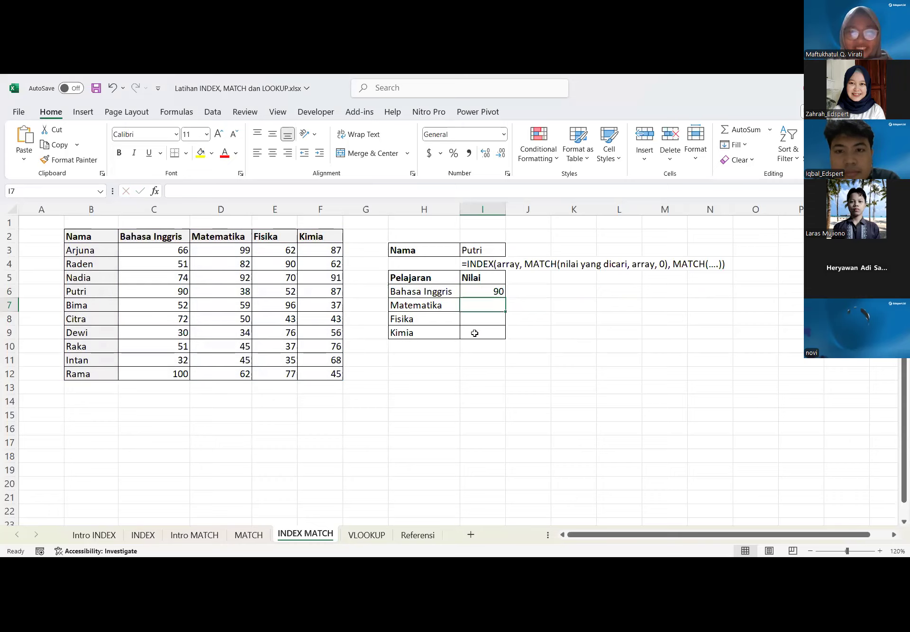
# Review the score range C3:F12 and the name cell I3 that feed the Bahasa Inggris score formula
pyautogui.click(494, 298)
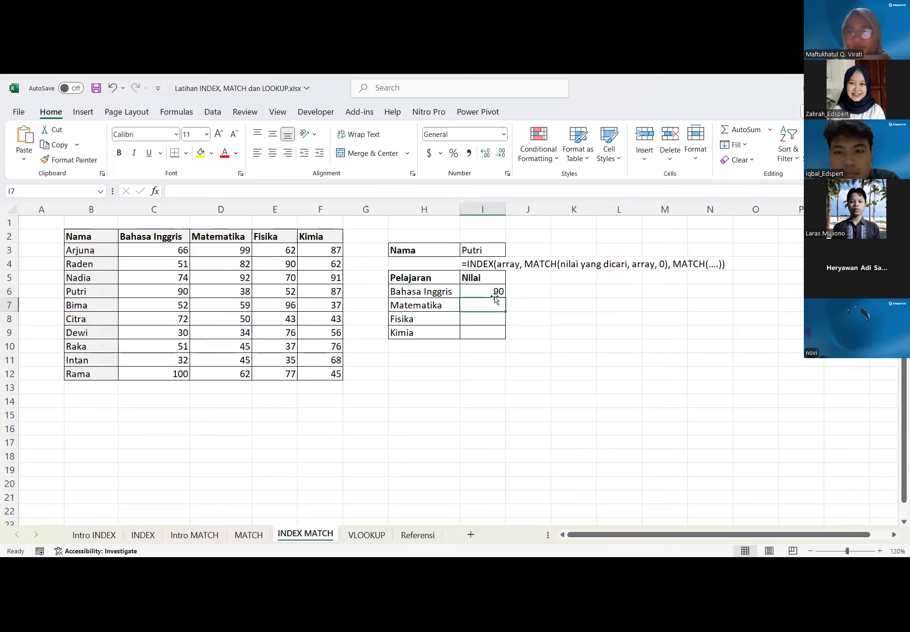
pyautogui.click(525, 289)
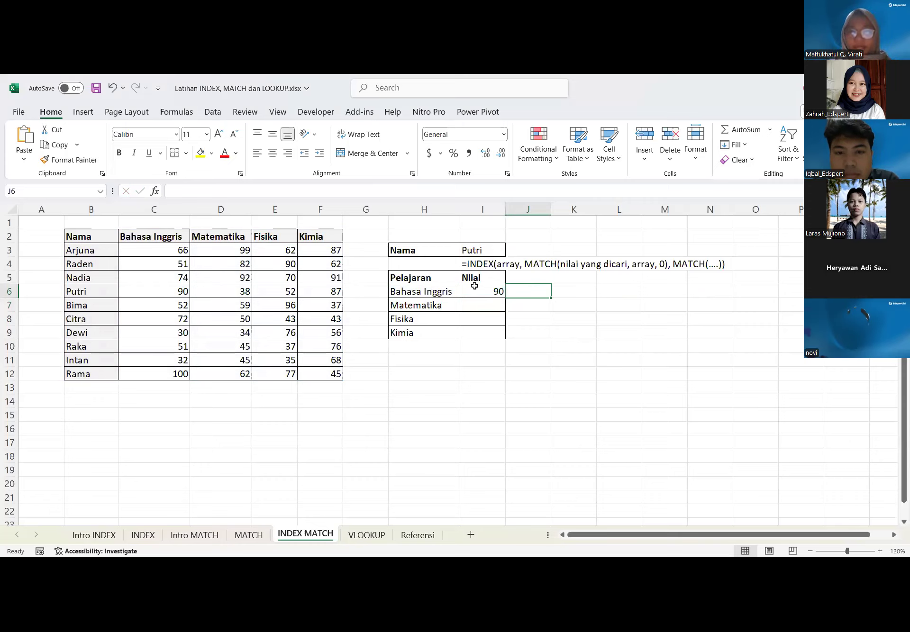
pyautogui.click(500, 291)
pyautogui.click(532, 290)
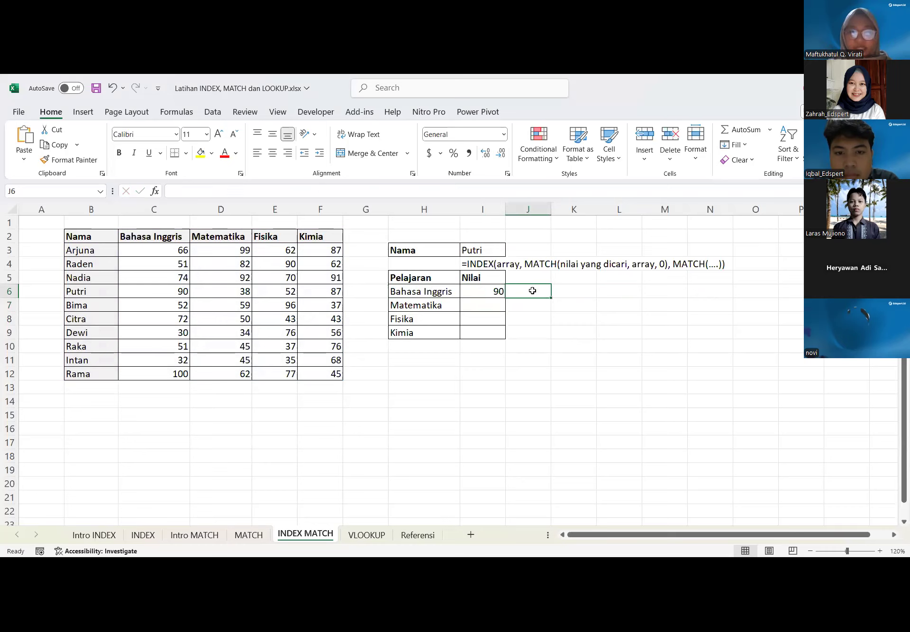
pyautogui.moveTo(157, 251); pyautogui.dragTo(245, 316)
pyautogui.click(524, 277)
pyautogui.moveTo(142, 250); pyautogui.dragTo(332, 374)
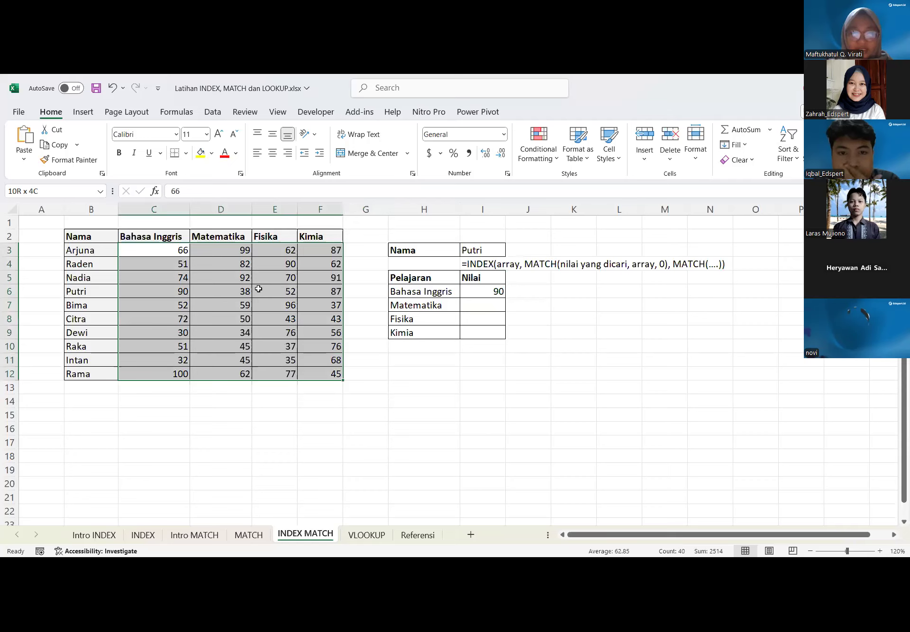
pyautogui.click(575, 264)
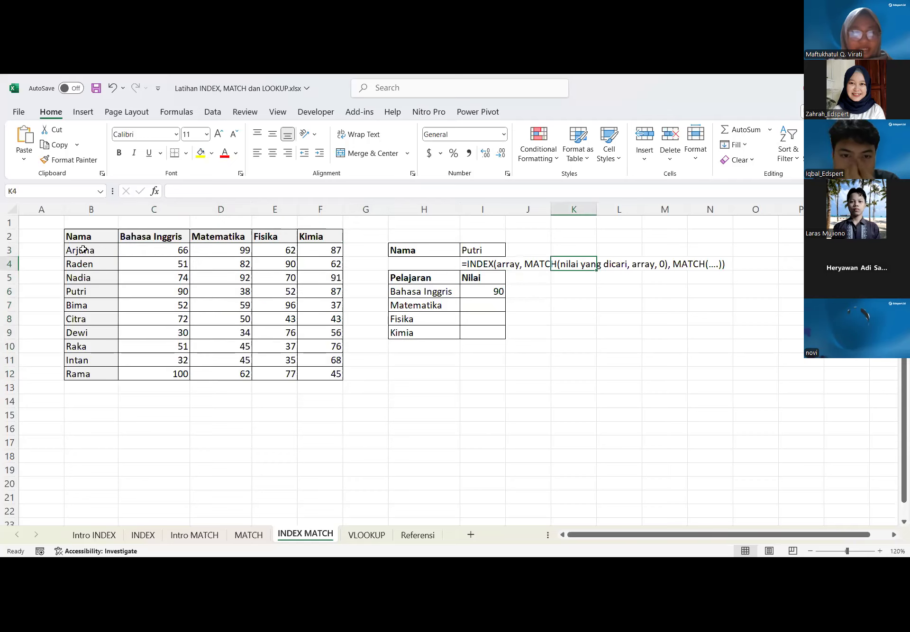
pyautogui.click(487, 246)
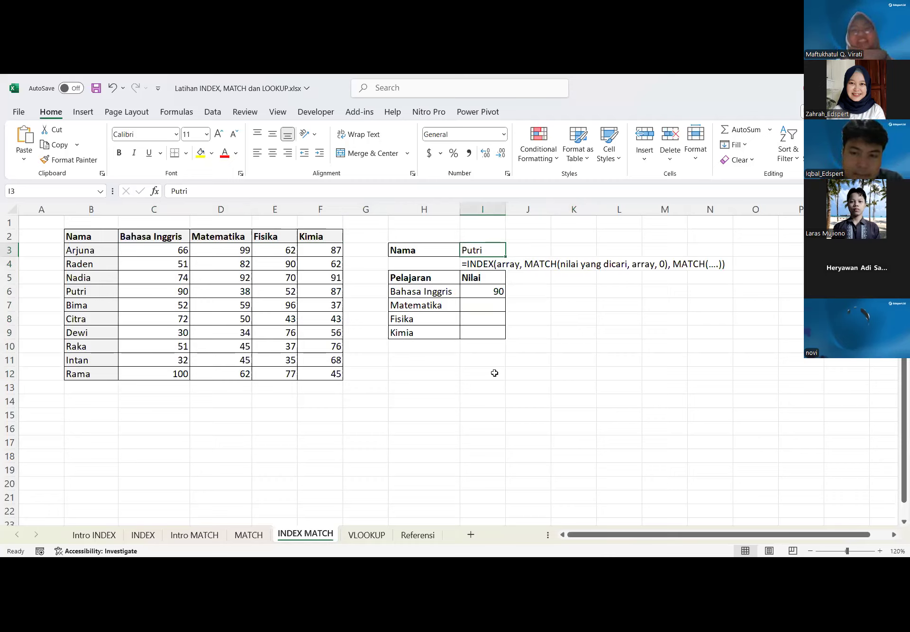
pyautogui.click(565, 364)
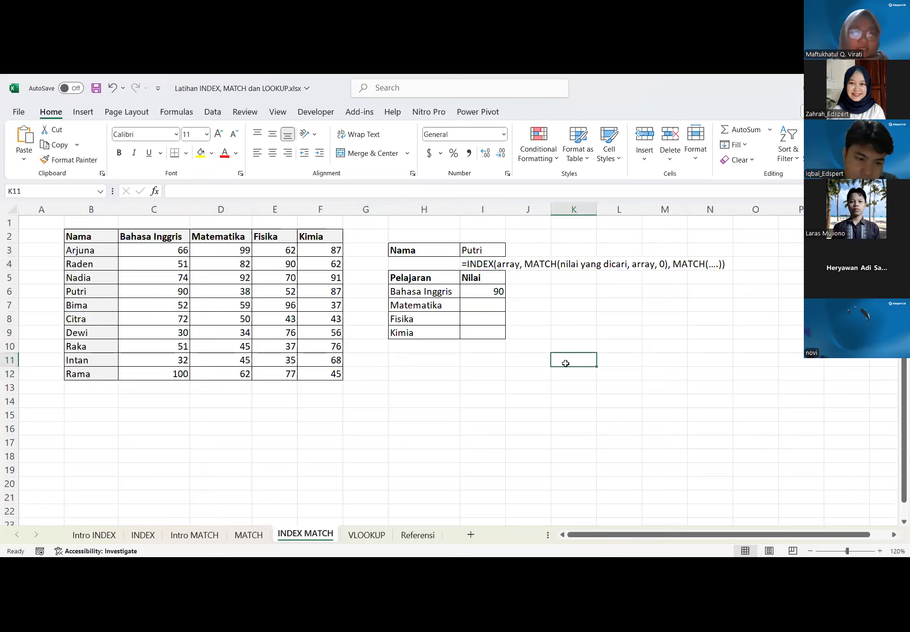
# Compare the INDEX MATCH formula in I6 with the absolute-reference version in G6
pyautogui.click(528, 299)
pyautogui.click(528, 290)
pyautogui.click(500, 291)
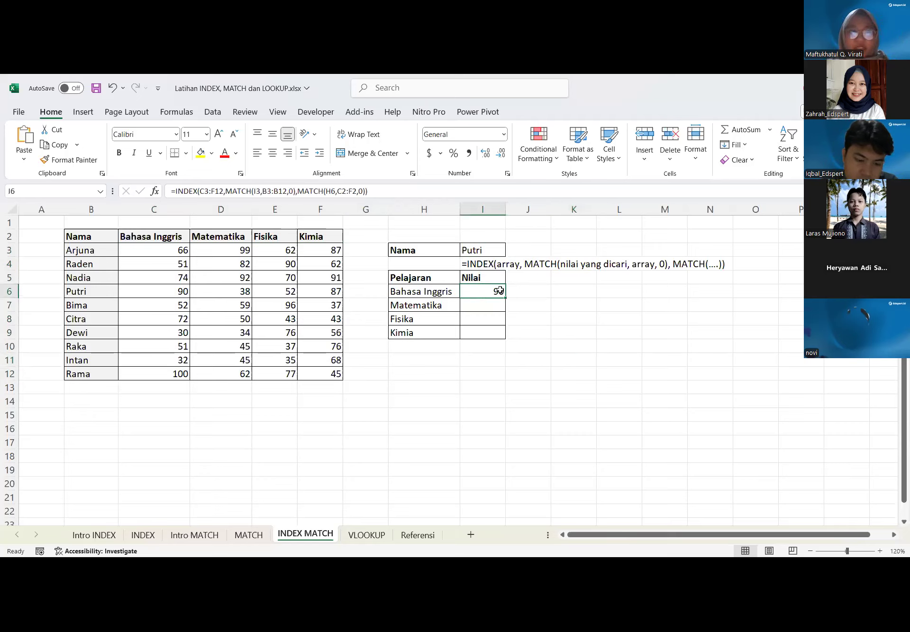
pyautogui.press('Left')
pyautogui.press('Left')
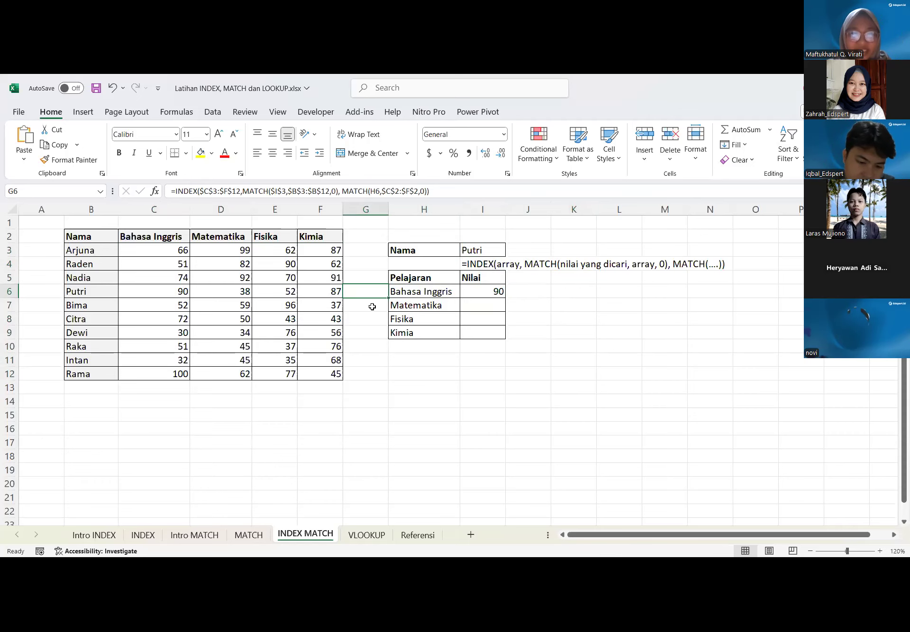
pyautogui.scroll(2, 372, 306)
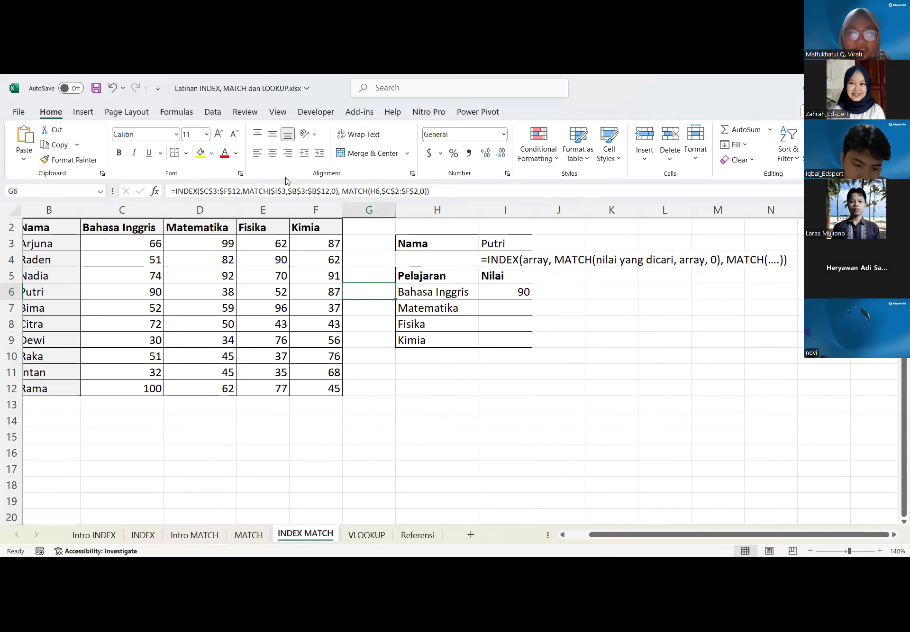
pyautogui.click(576, 325)
pyautogui.click(563, 295)
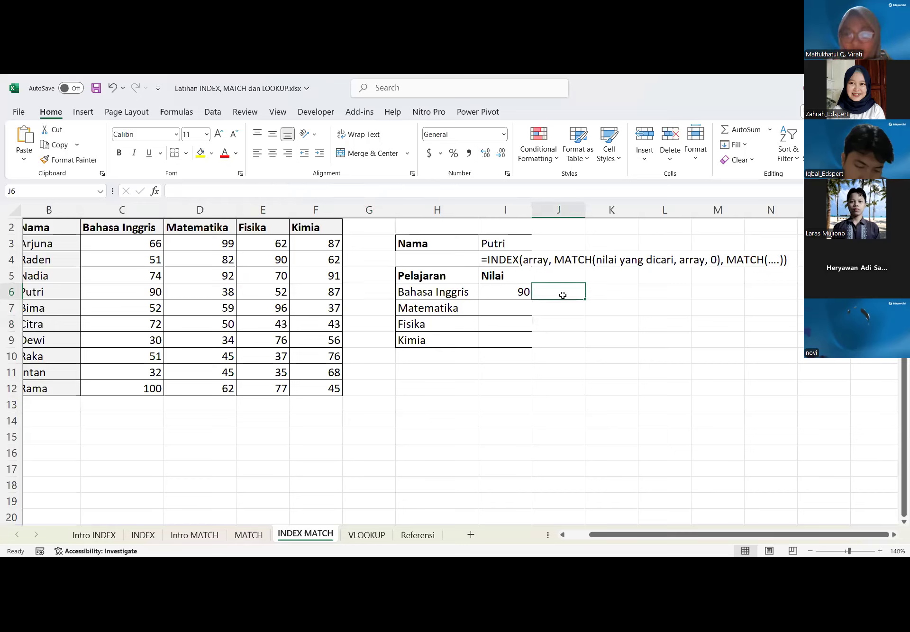
pyautogui.write('=')
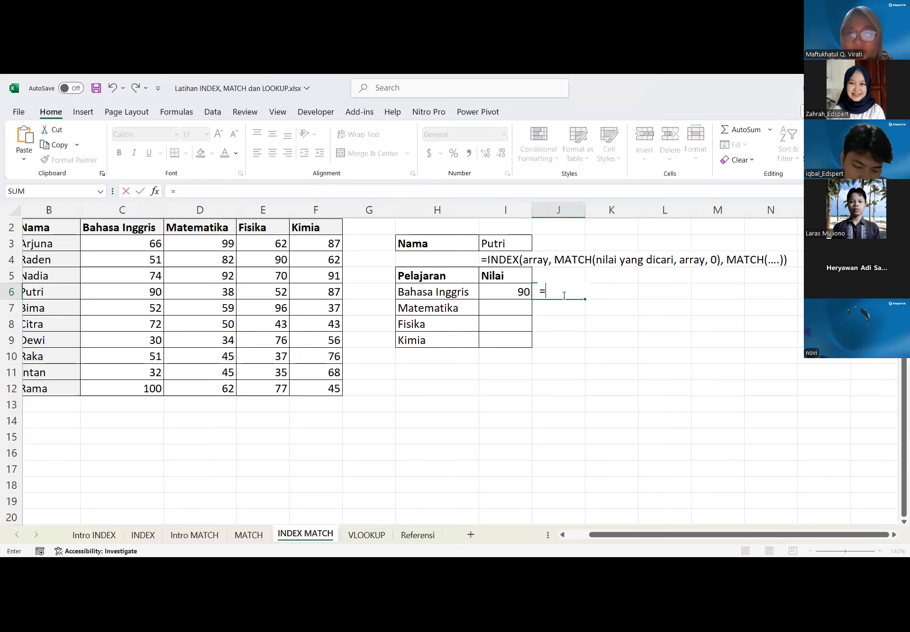
pyautogui.write('INDEX(')
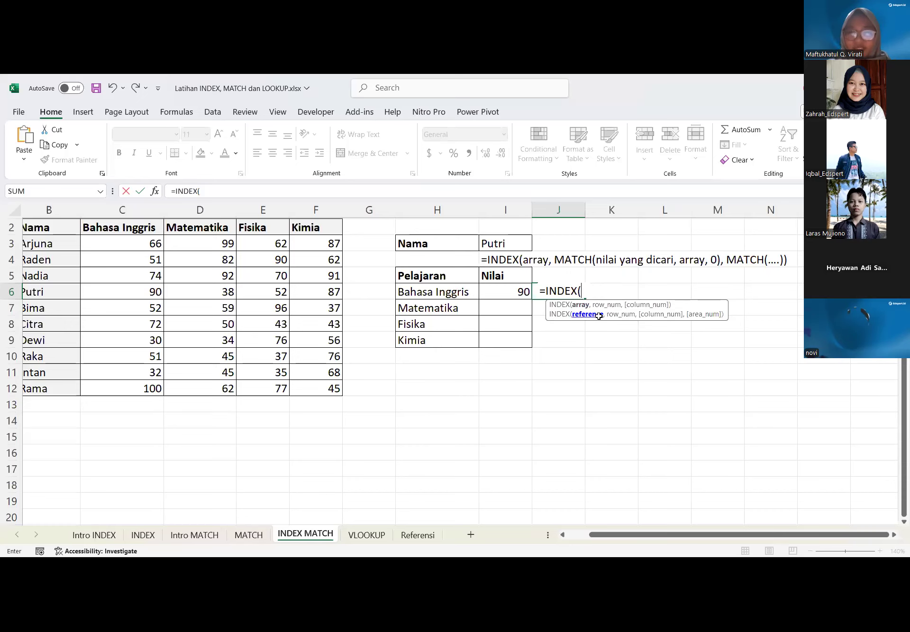
pyautogui.press('Escape')
# Show the Bahasa Inggris score formula as text in J6 using FORMULATEXT(I6)
pyautogui.click(521, 293)
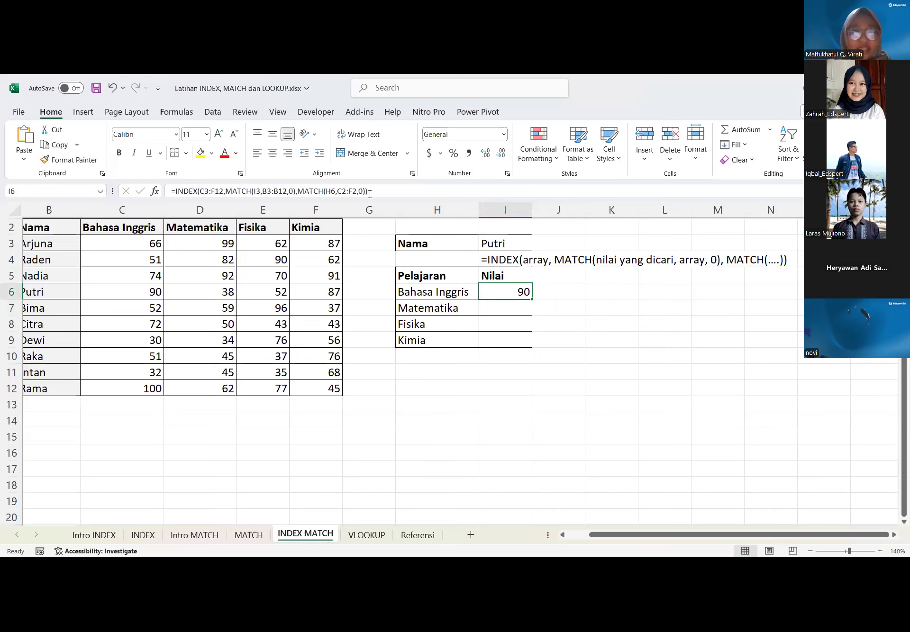
pyautogui.click(562, 291)
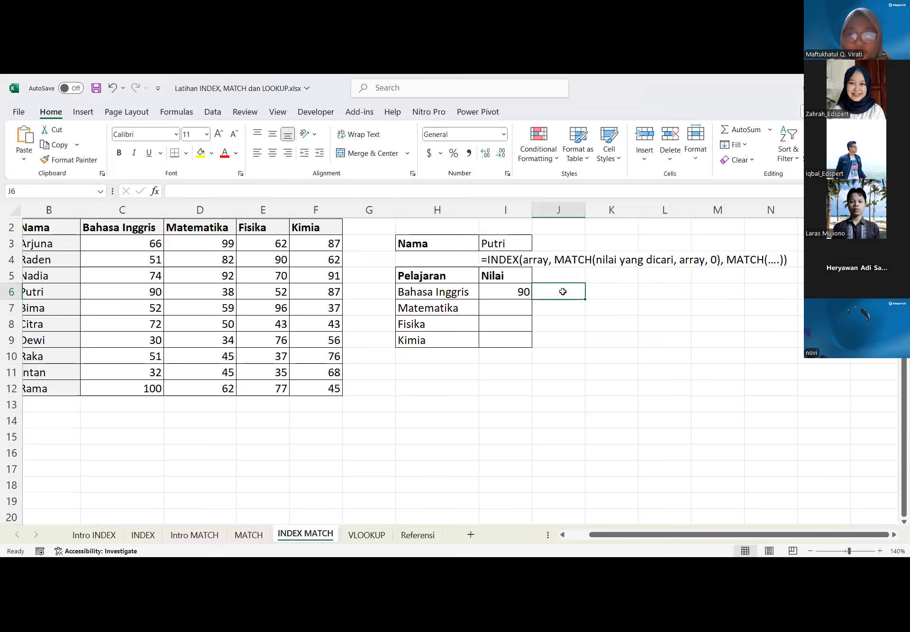
pyautogui.write('=')
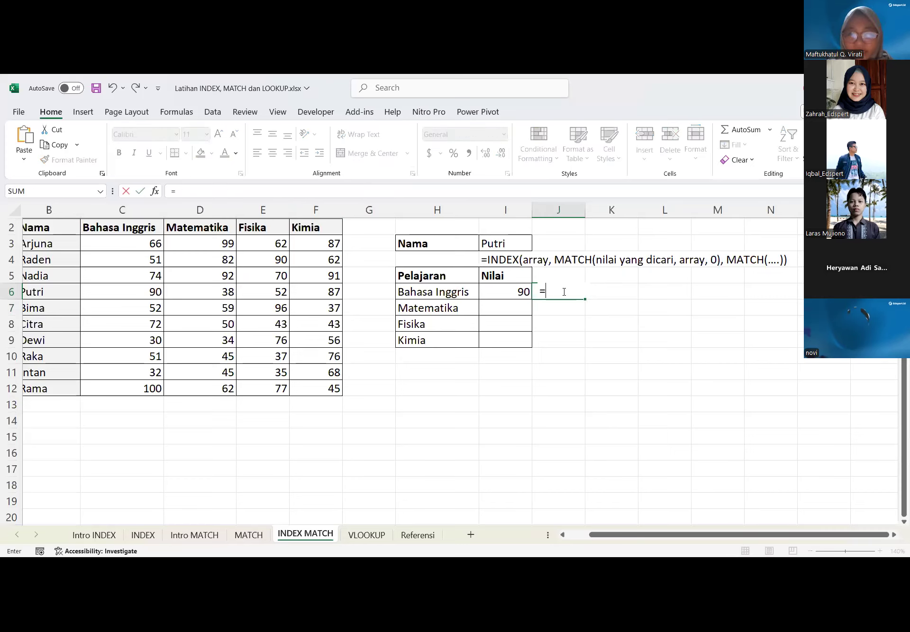
pyautogui.write('FORMULA')
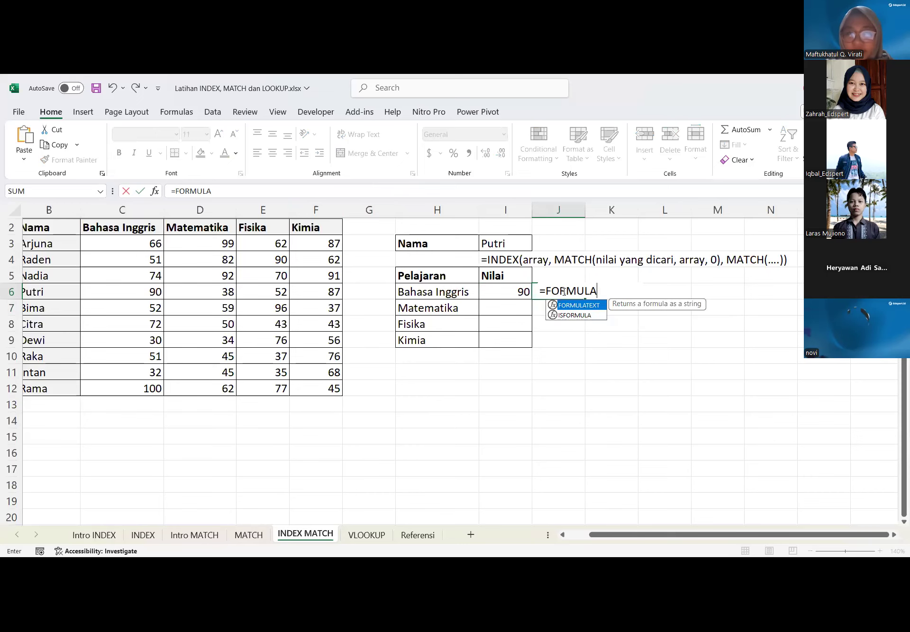
pyautogui.write('TEXT')
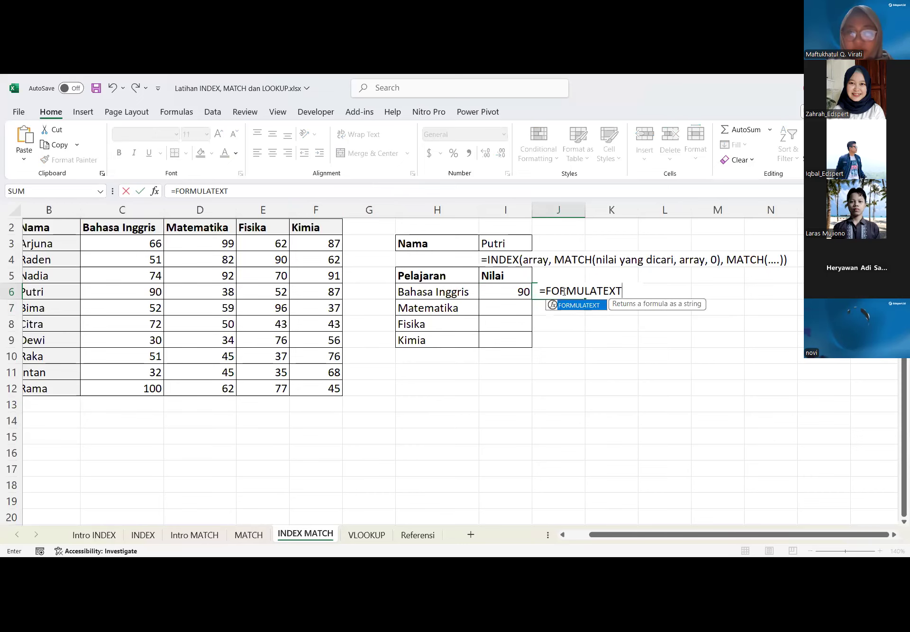
pyautogui.write('(I6')
pyautogui.press('Return')
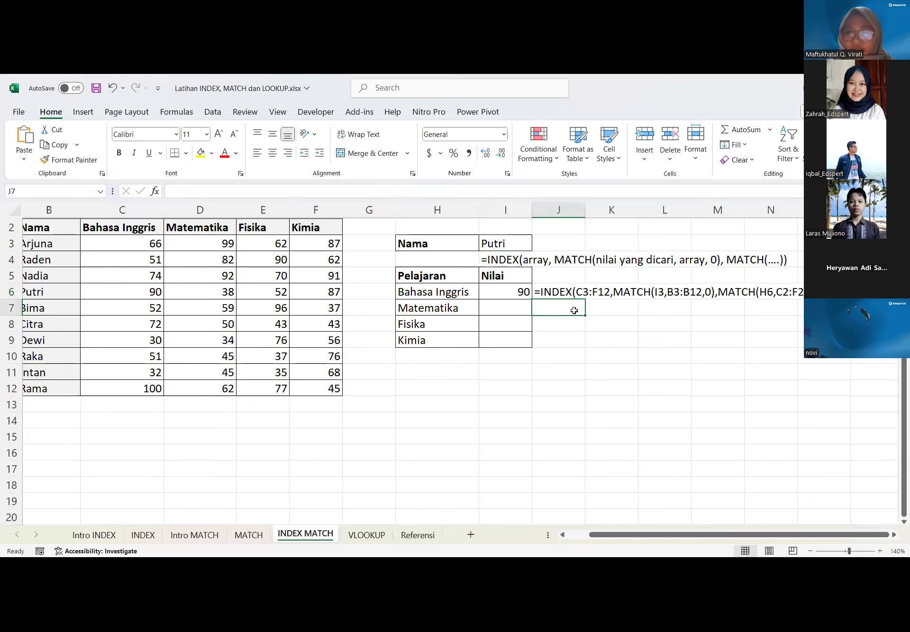
pyautogui.scroll(1, 575, 309)
pyautogui.click(650, 342)
pyautogui.click(580, 311)
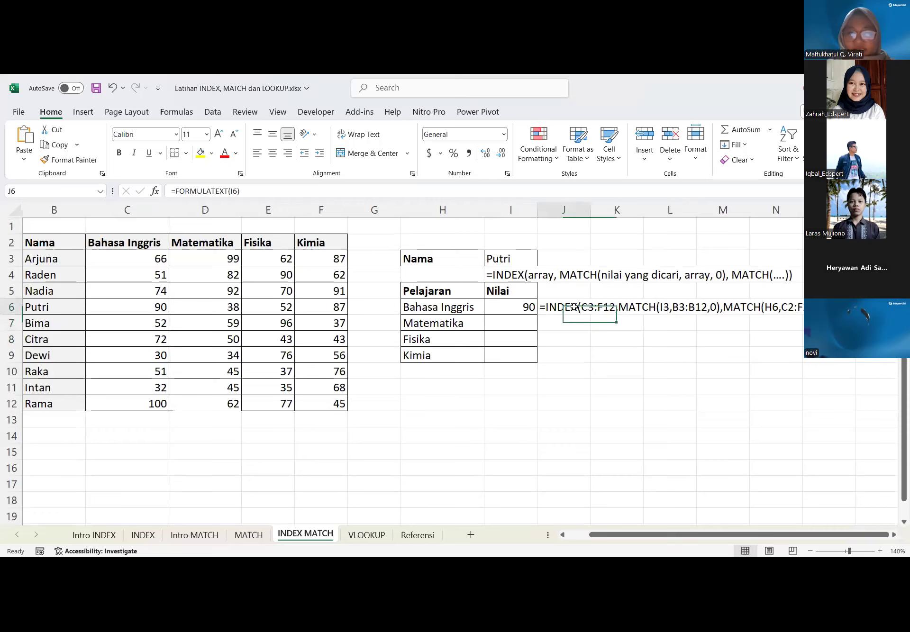
pyautogui.click(613, 312)
pyautogui.click(638, 336)
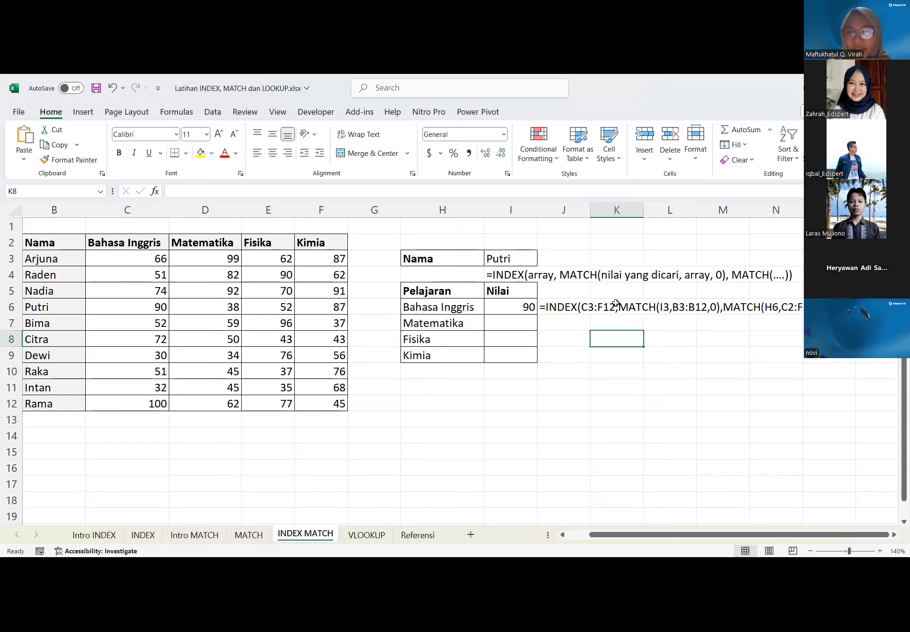
pyautogui.click(578, 321)
pyautogui.write('=')
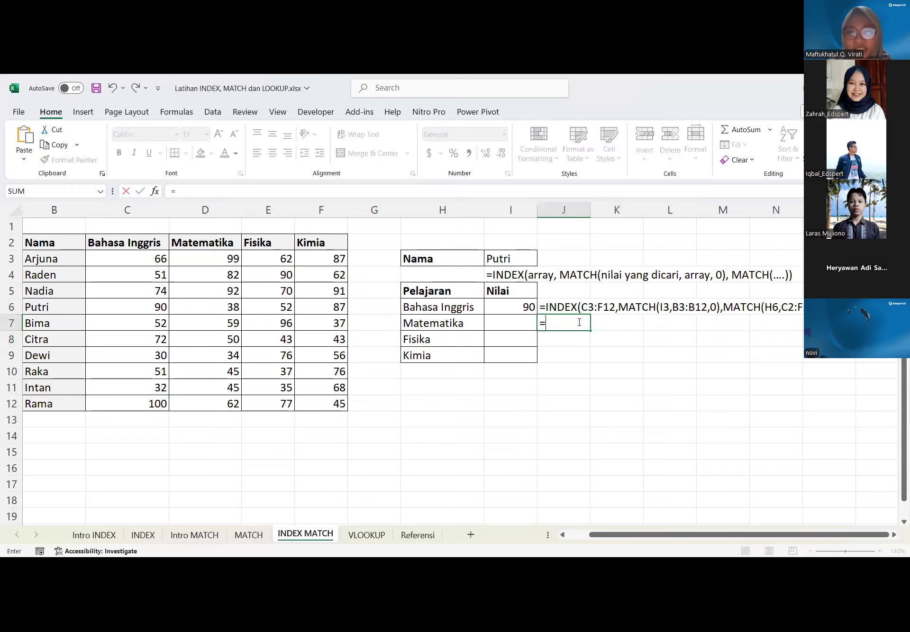
pyautogui.write('INDEX')
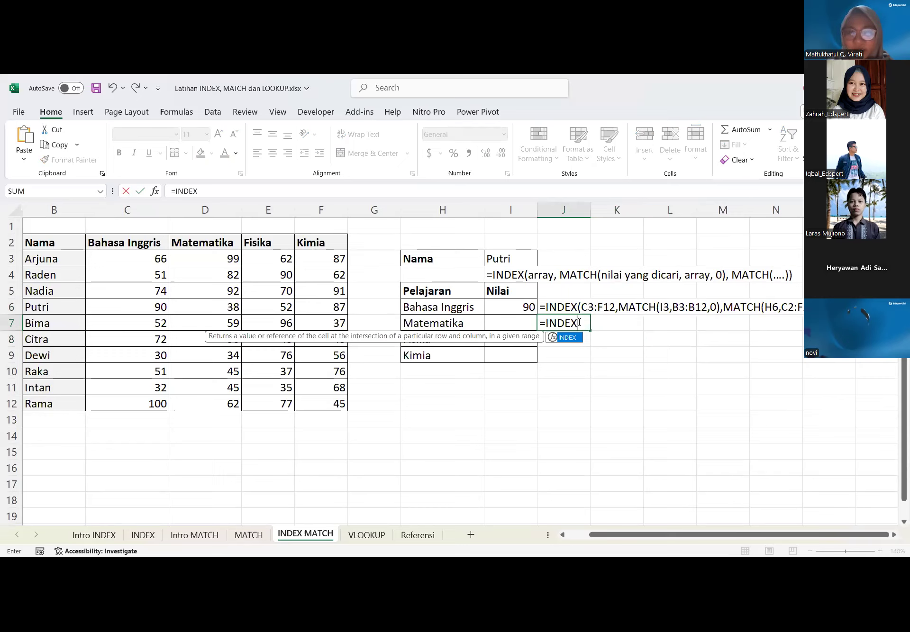
pyautogui.write('(')
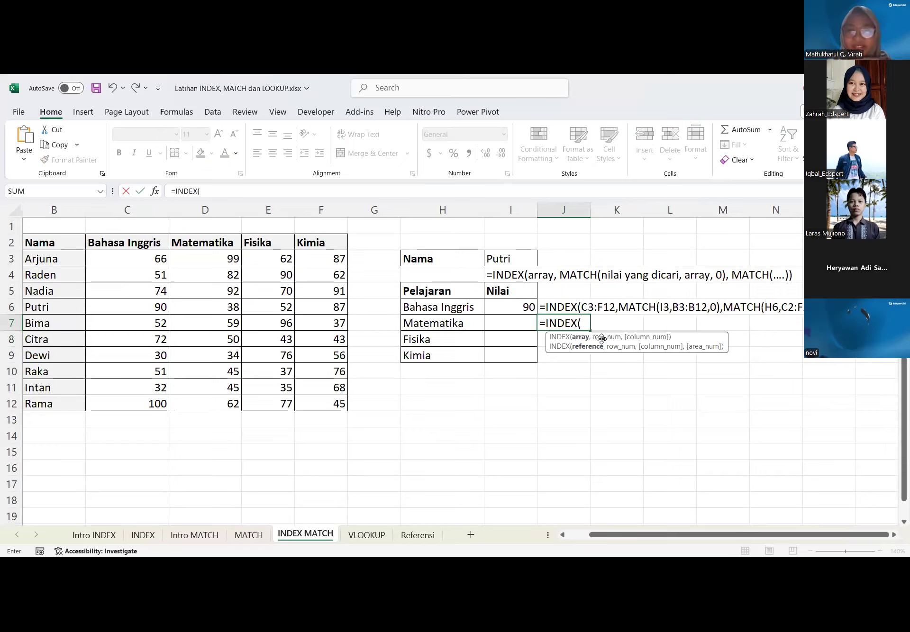
pyautogui.press('Escape')
pyautogui.press('Return')
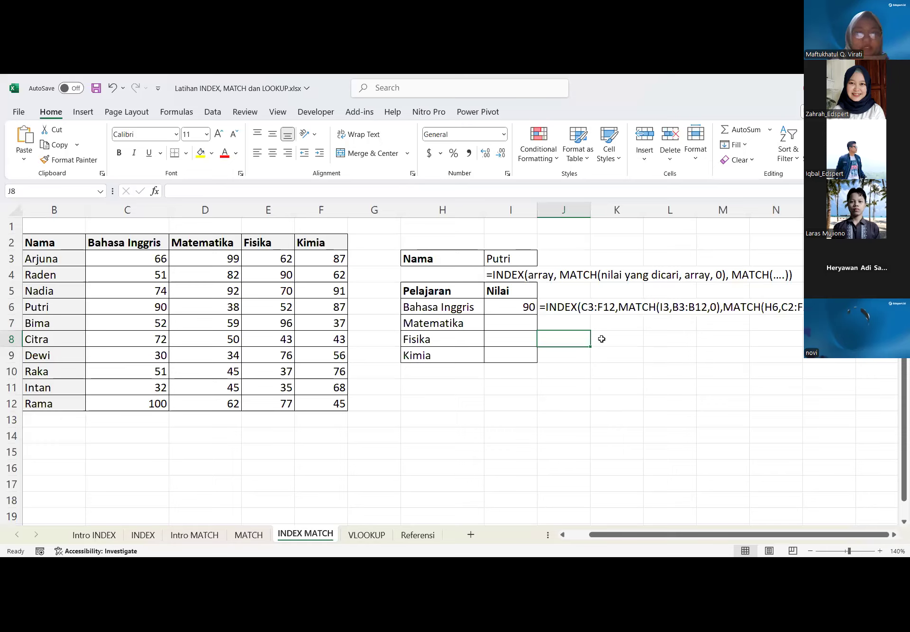
# Start an INDEX formula in the Matematika score cell I7 using the score range C3:F12 as the array
pyautogui.click(521, 312)
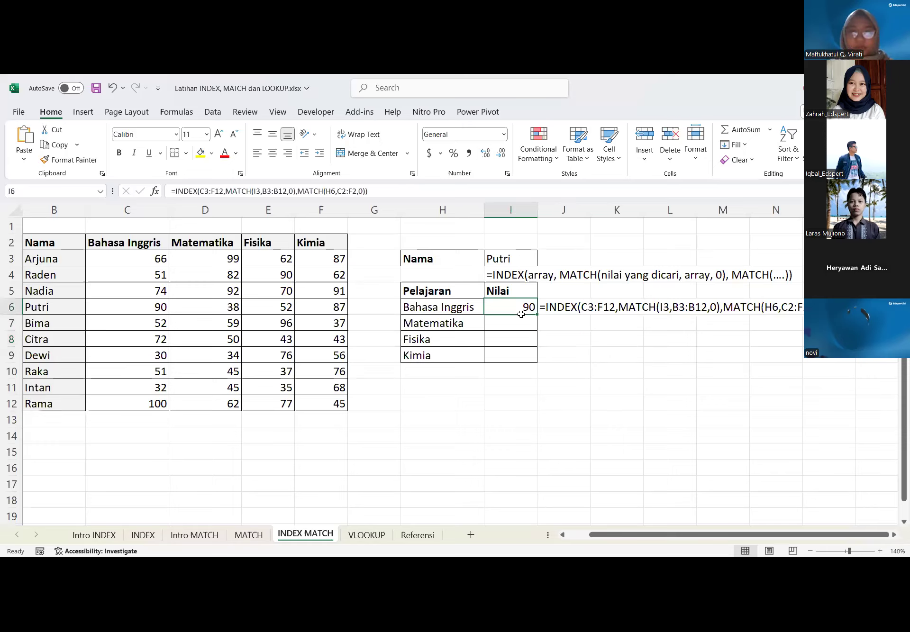
pyautogui.click(539, 323)
pyautogui.click(507, 323)
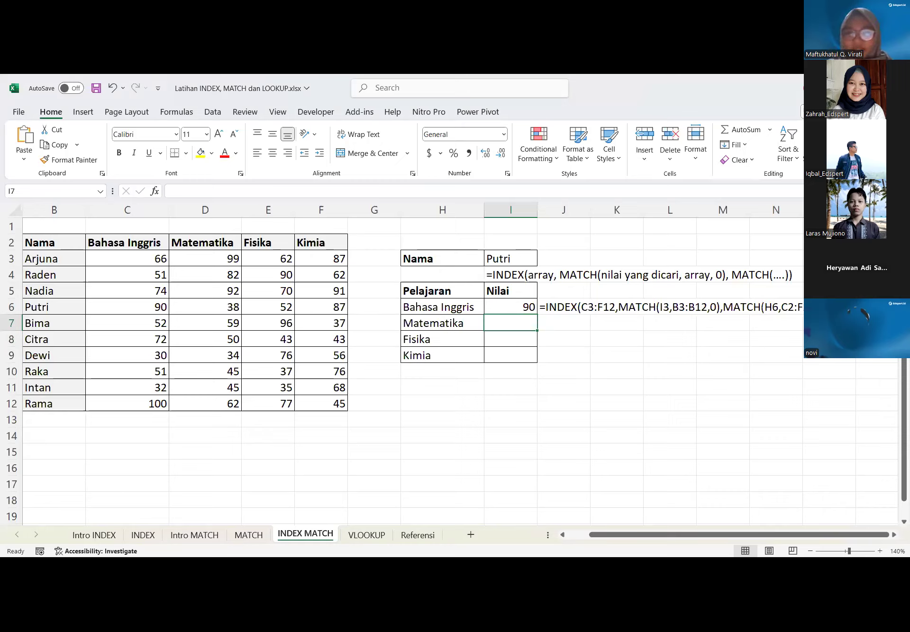
pyautogui.hscroll(-1, 520, 336)
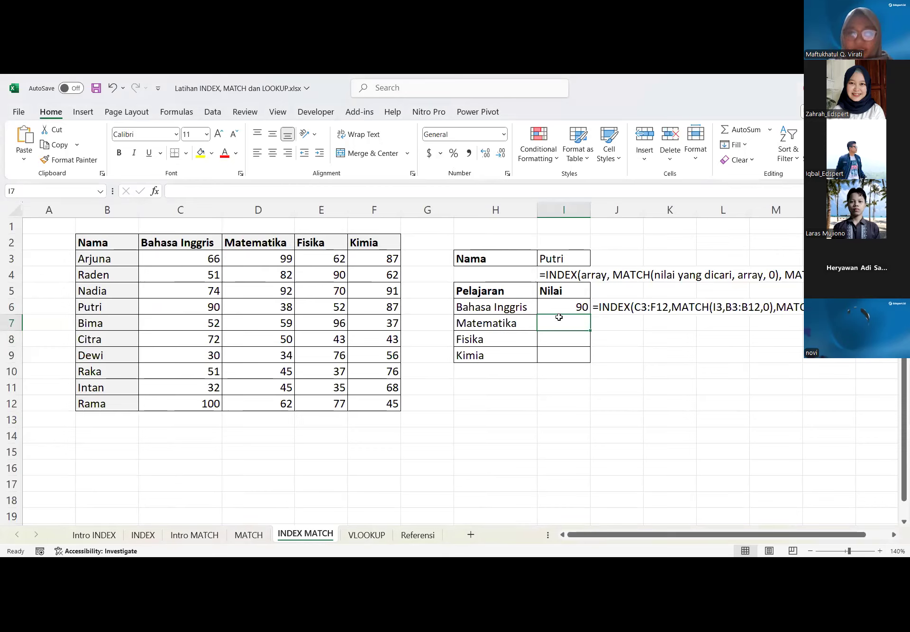
pyautogui.write('=INDEX')
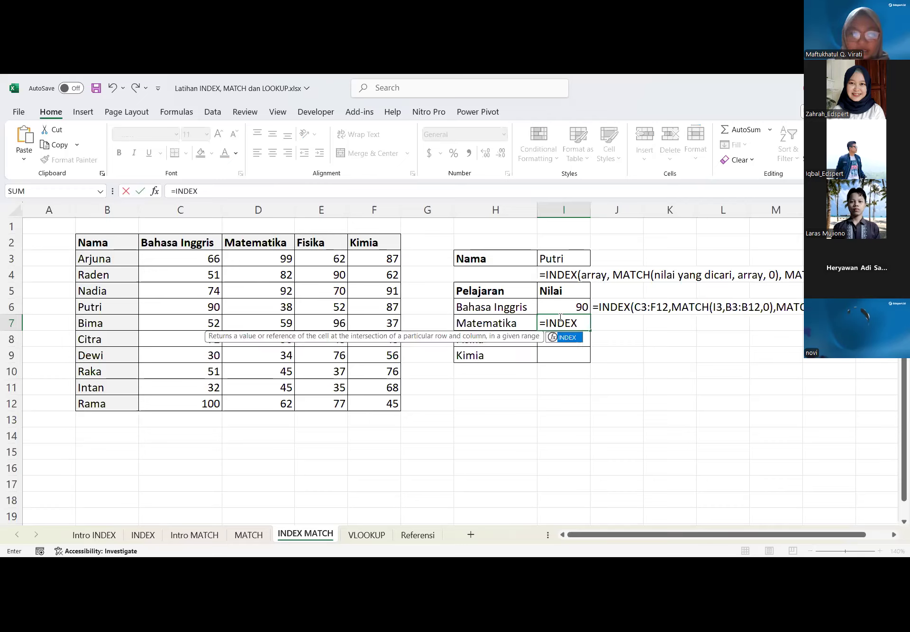
pyautogui.write('(')
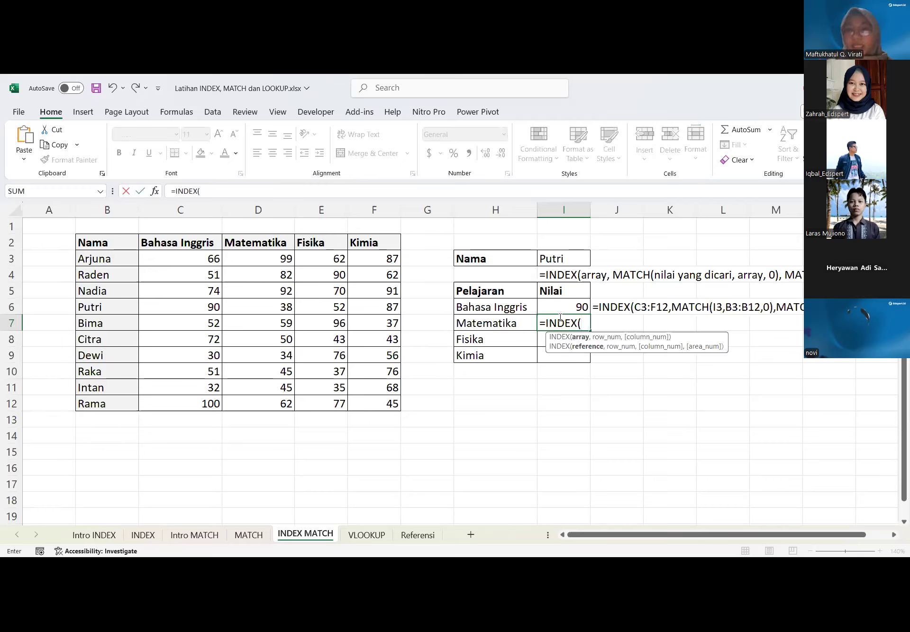
pyautogui.click(161, 258)
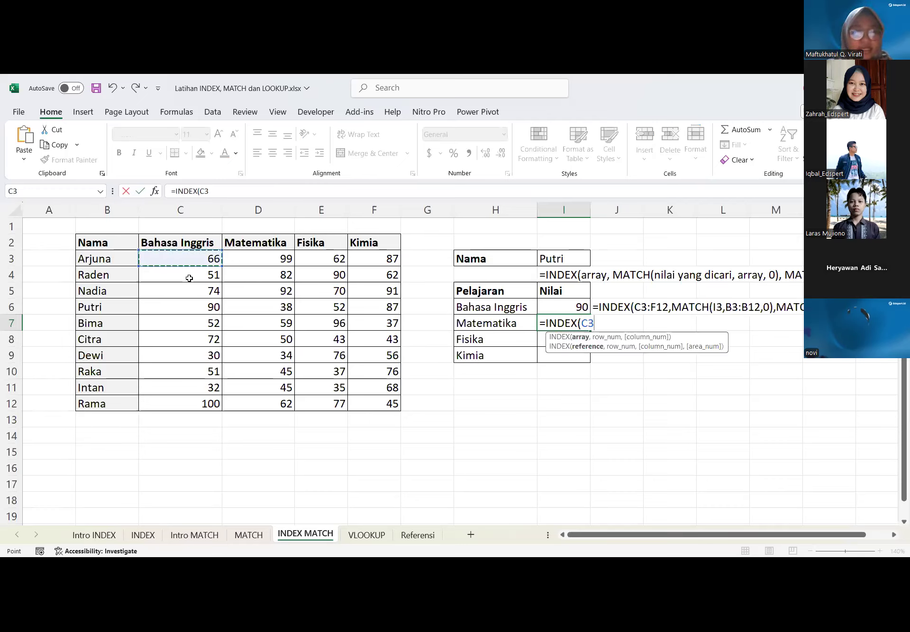
pyautogui.moveTo(370, 402); pyautogui.dragTo(164, 254)
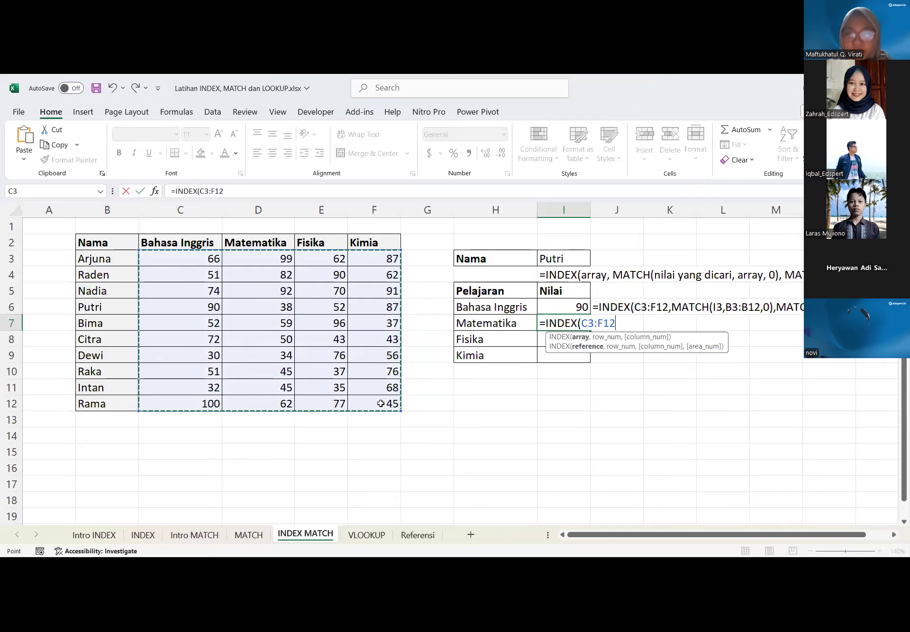
pyautogui.write(',')
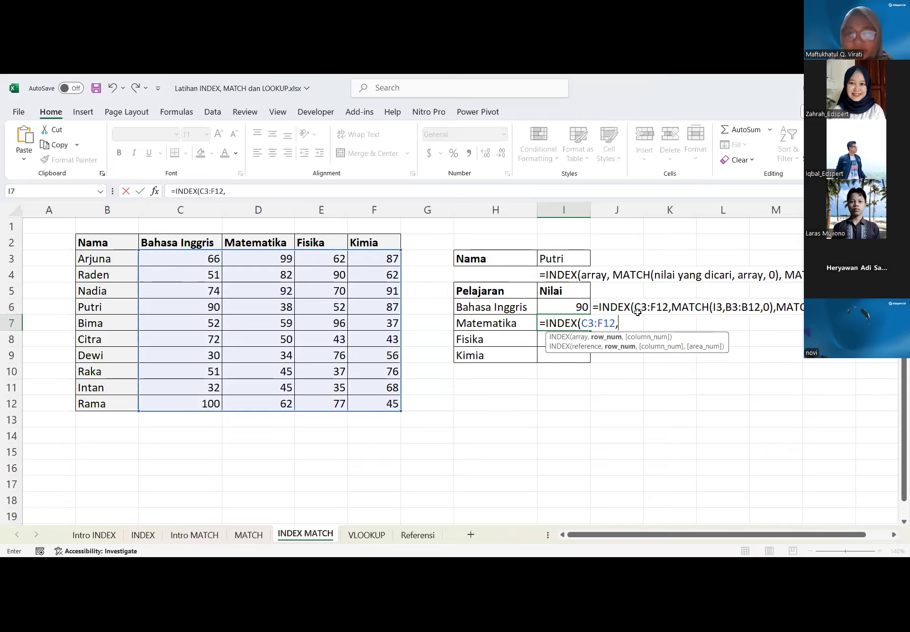
# Add MATCH(I3,B3:B12,0) as the row argument of the Matematika INDEX formula in I7
pyautogui.write('MATCH')
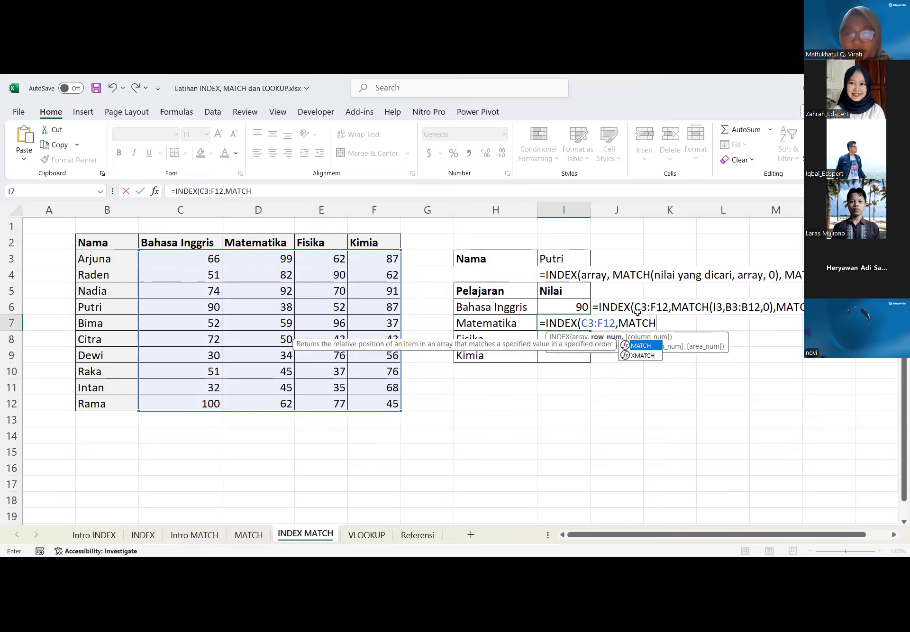
pyautogui.write('(')
pyautogui.click(569, 260)
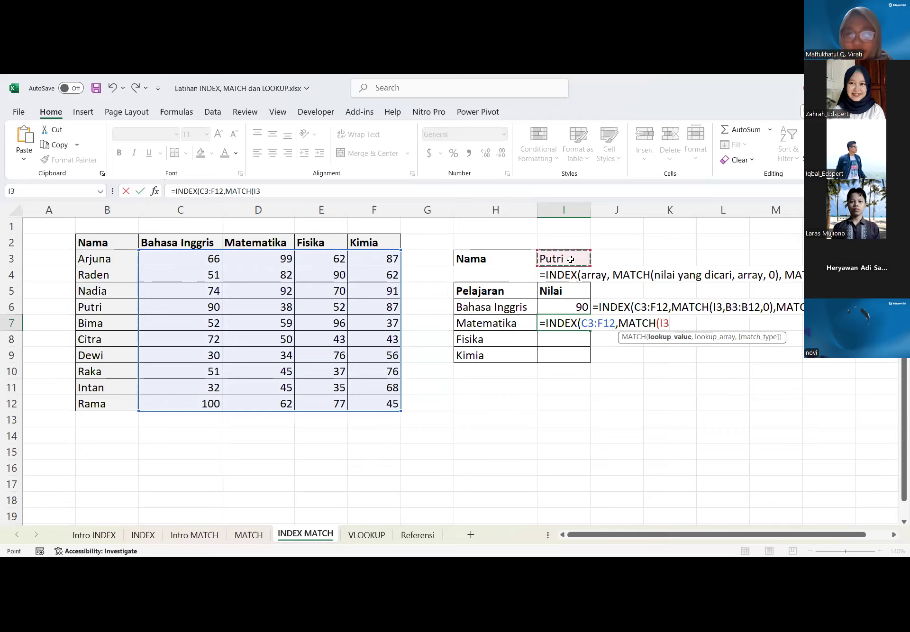
pyautogui.write(',')
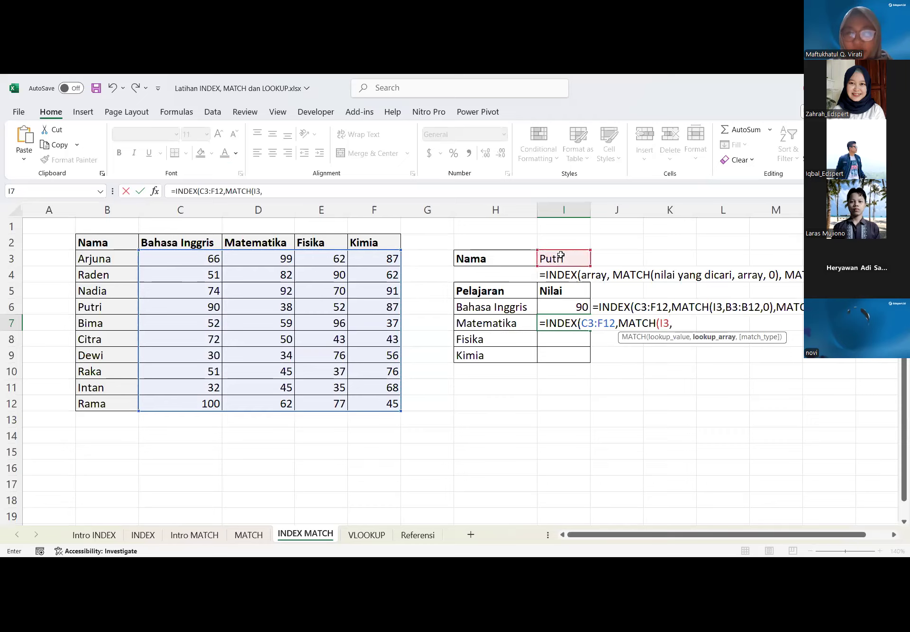
pyautogui.moveTo(105, 259); pyautogui.dragTo(106, 400)
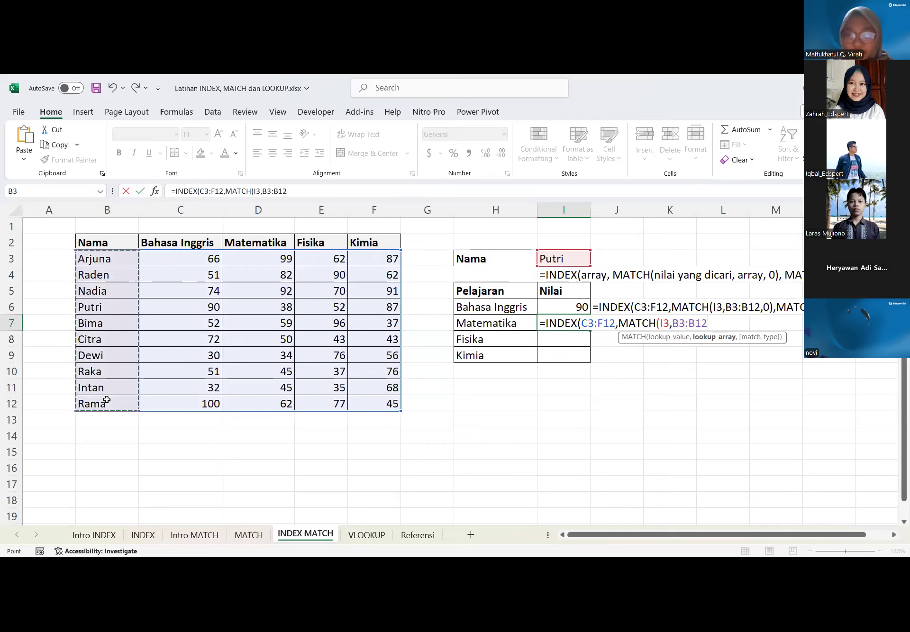
pyautogui.write(',0')
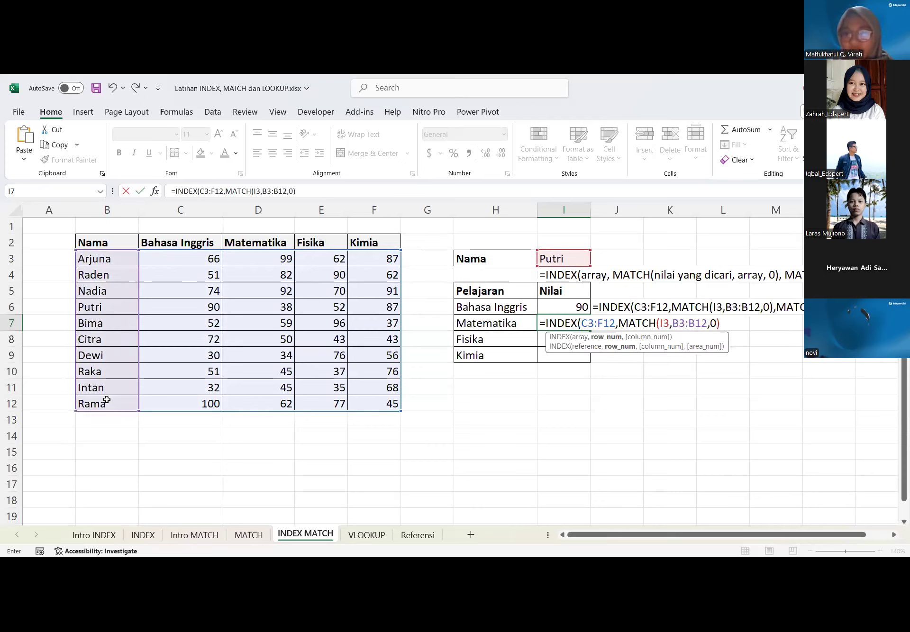
pyautogui.write('),')
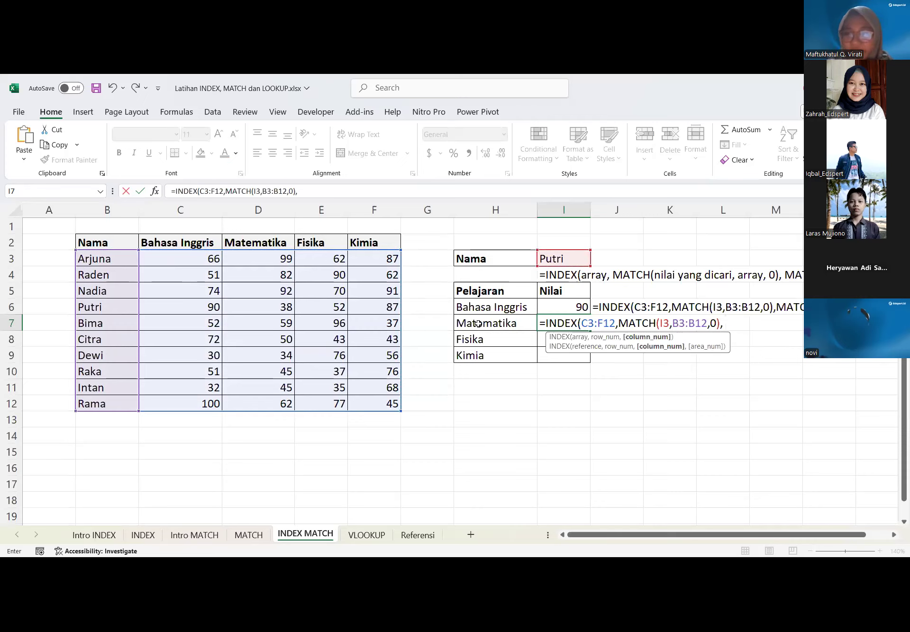
# Complete the I7 formula with MATCH(H7,C2:F2,0) as the column argument and check the result against D6 in the score table
pyautogui.write('MATCH(')
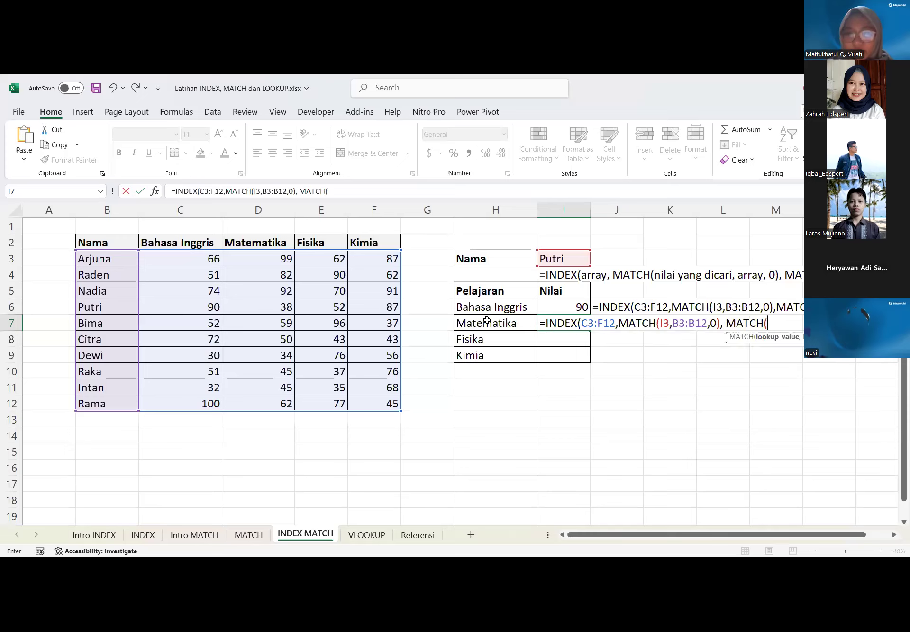
pyautogui.click(470, 324)
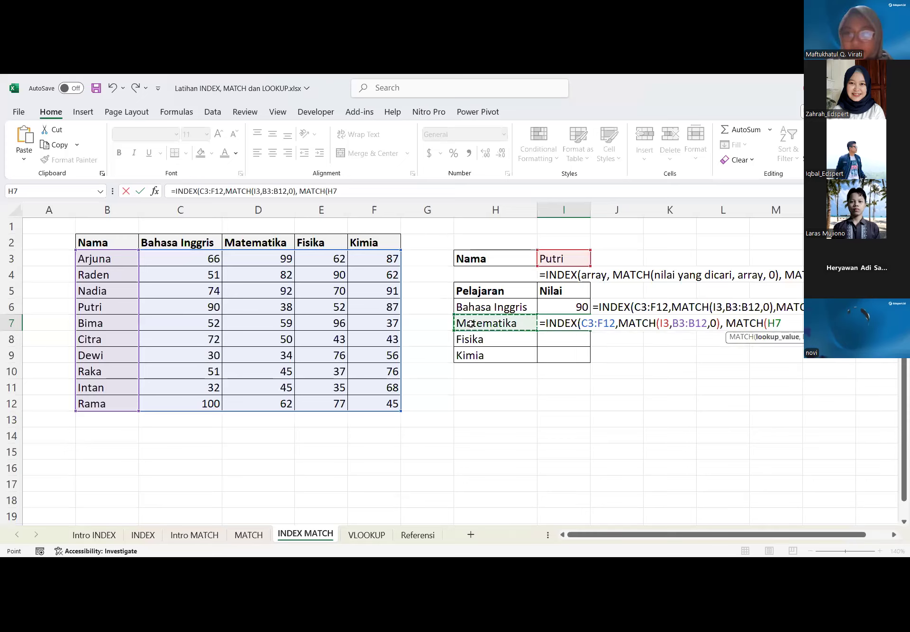
pyautogui.write(',')
pyautogui.moveTo(179, 240); pyautogui.dragTo(381, 242)
pyautogui.write(',')
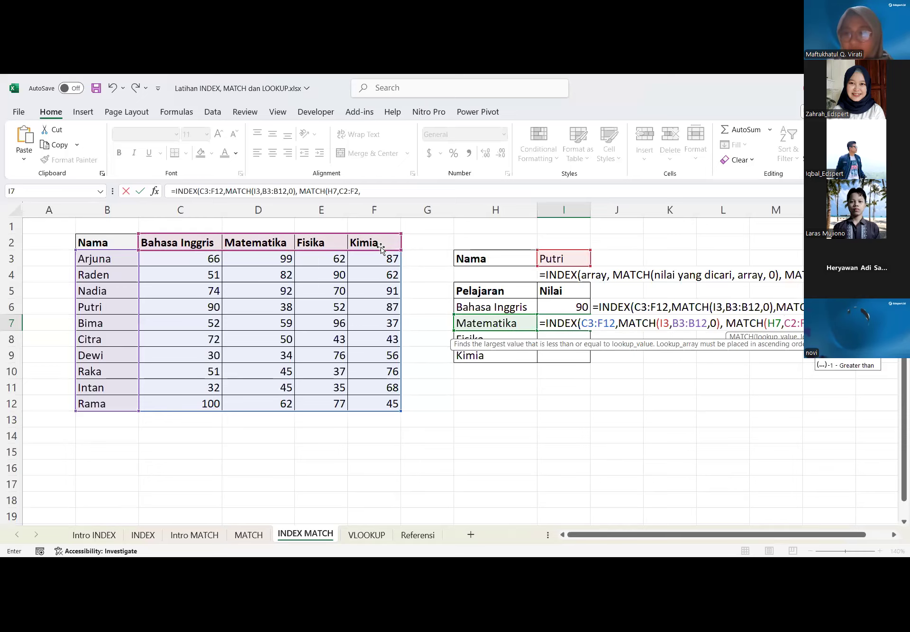
pyautogui.write('0')
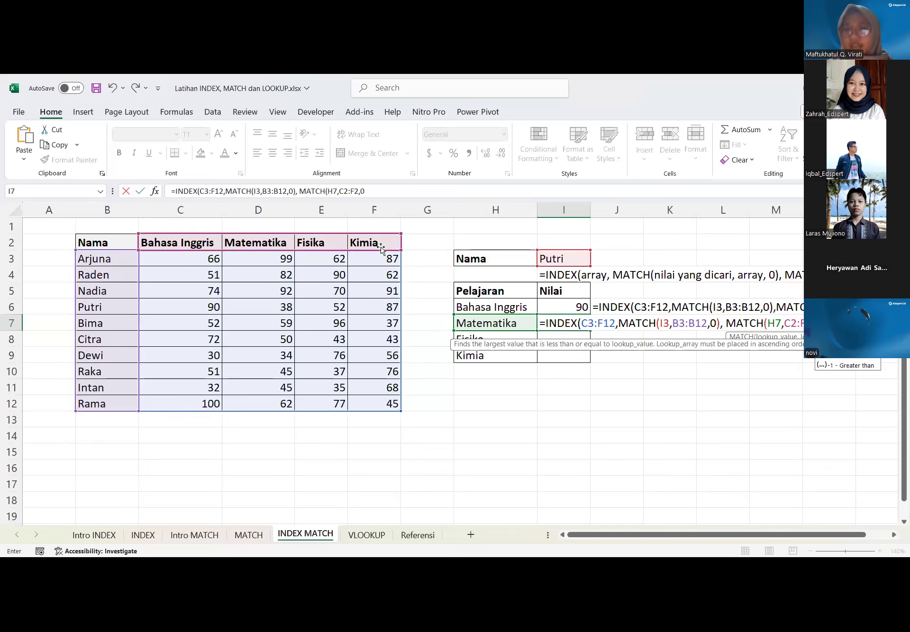
pyautogui.write('))')
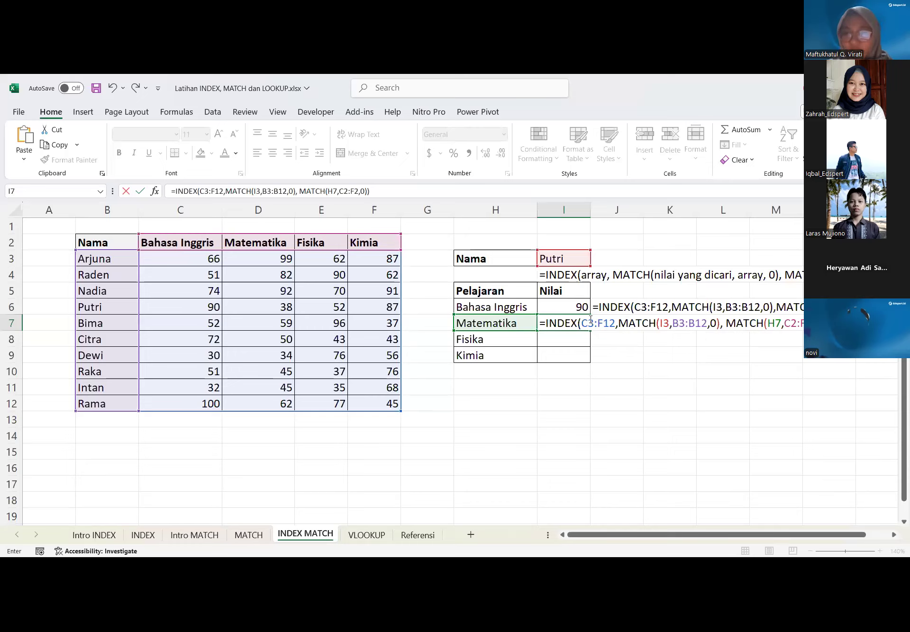
pyautogui.hotkey('ctrl', 'Return')
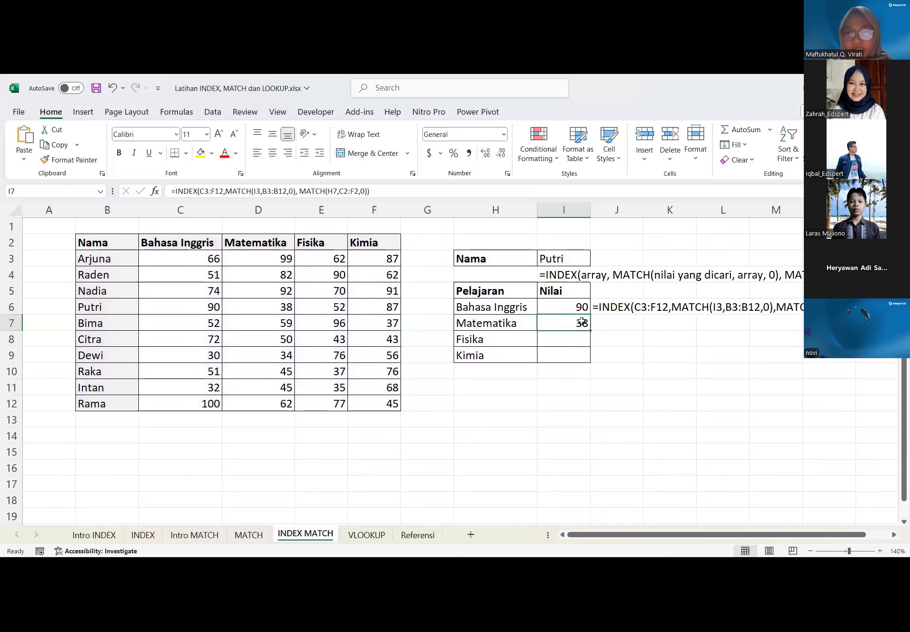
pyautogui.click(111, 308)
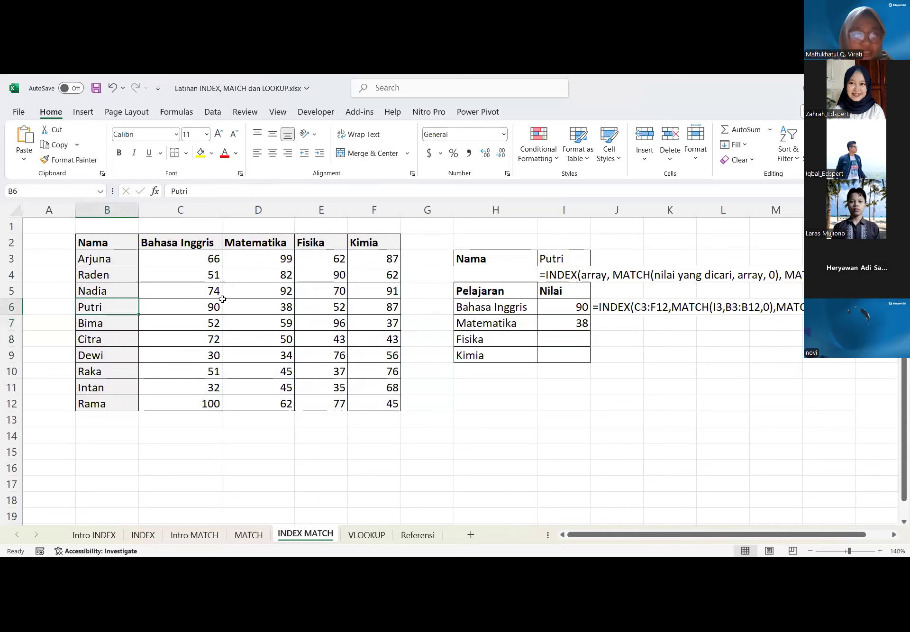
pyautogui.click(264, 307)
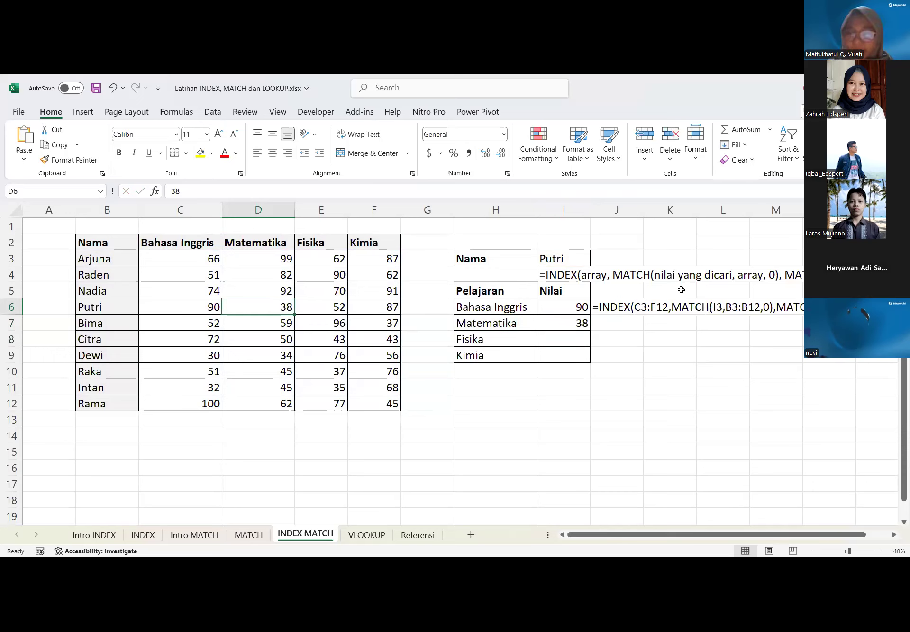
# Show the Matematika score formula as text in J7 using FORMULATEXT(I7)
pyautogui.click(610, 322)
pyautogui.write('=')
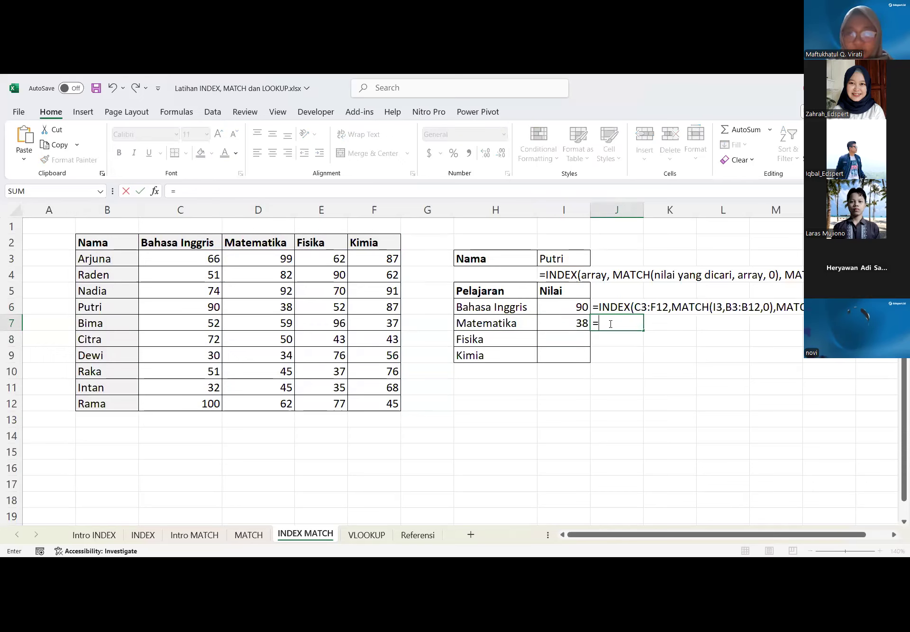
pyautogui.write('FORMULATEXT(I7')
pyautogui.press('Return')
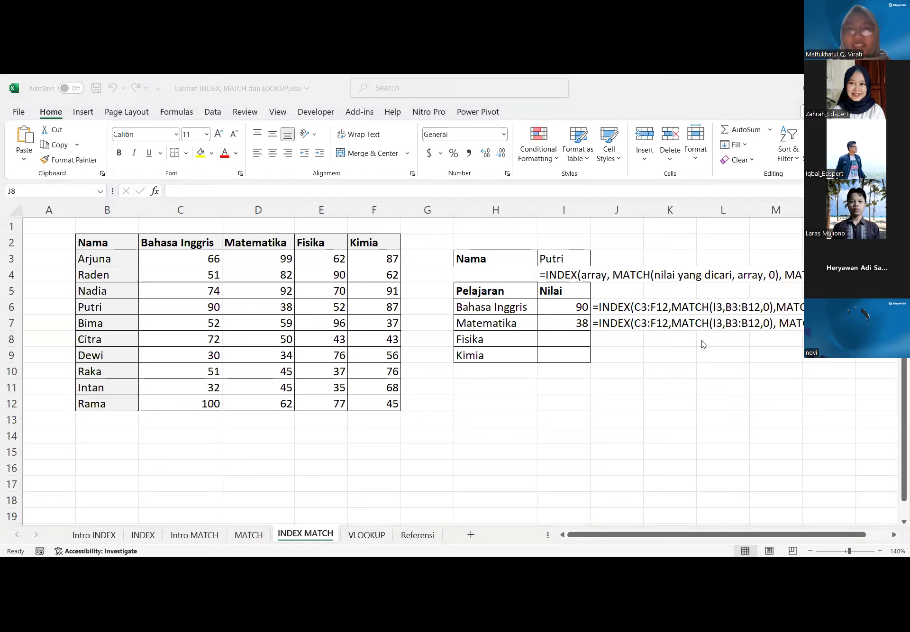
# Clear the Matematika score formula from I7
pyautogui.click(599, 323)
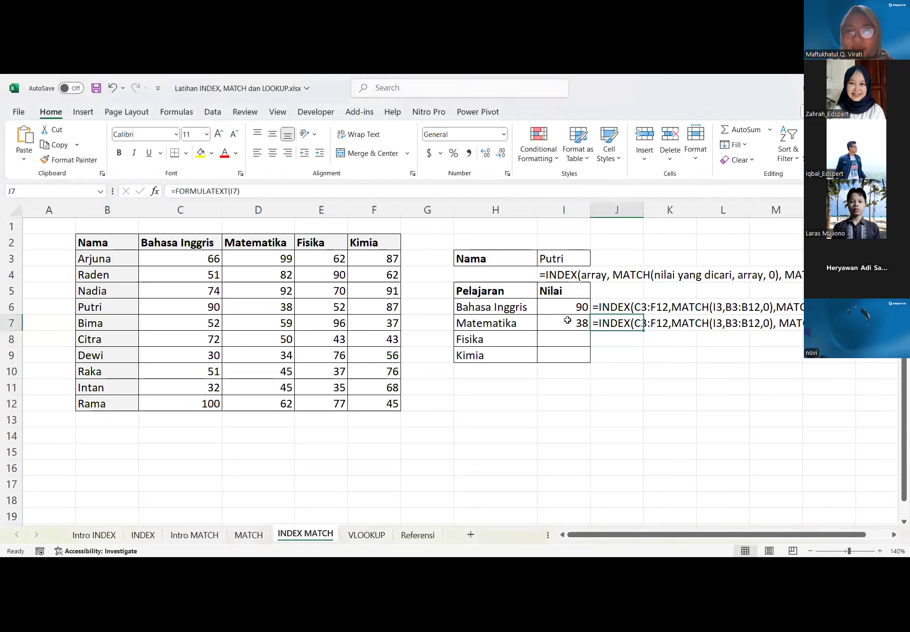
pyautogui.click(576, 321)
pyautogui.press('Delete')
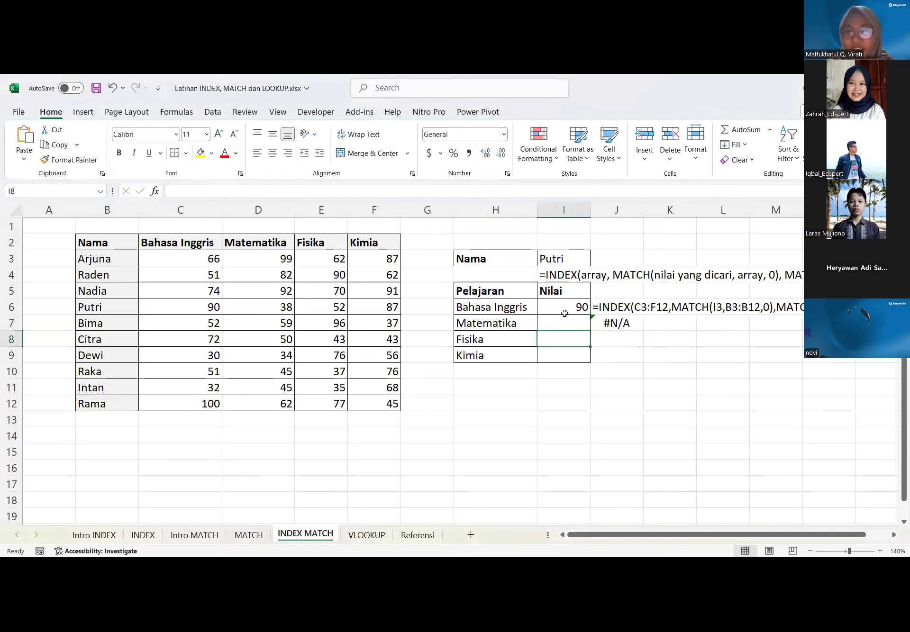
# Try copying the relative-reference formula from I6 down to I7, compare the formula texts, and undo the copy
pyautogui.click(564, 312)
pyautogui.moveTo(592, 316); pyautogui.dragTo(591, 329)
pyautogui.click(728, 359)
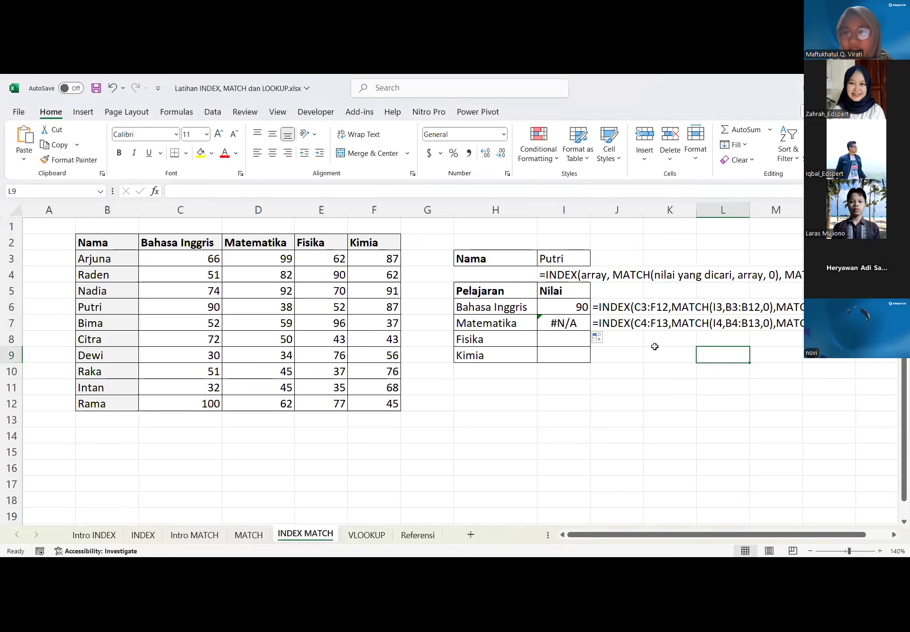
pyautogui.hscroll(1, 654, 345)
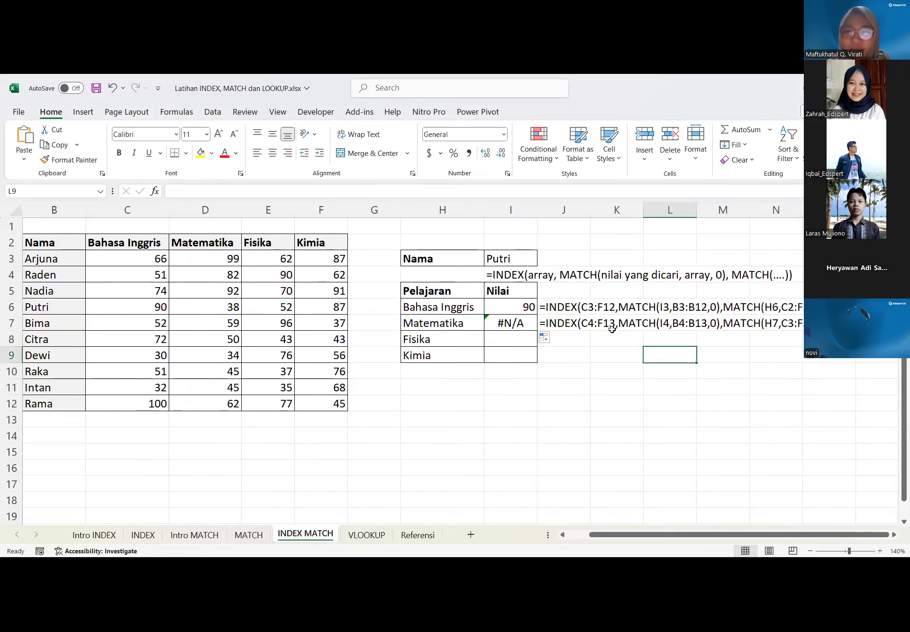
pyautogui.click(522, 330)
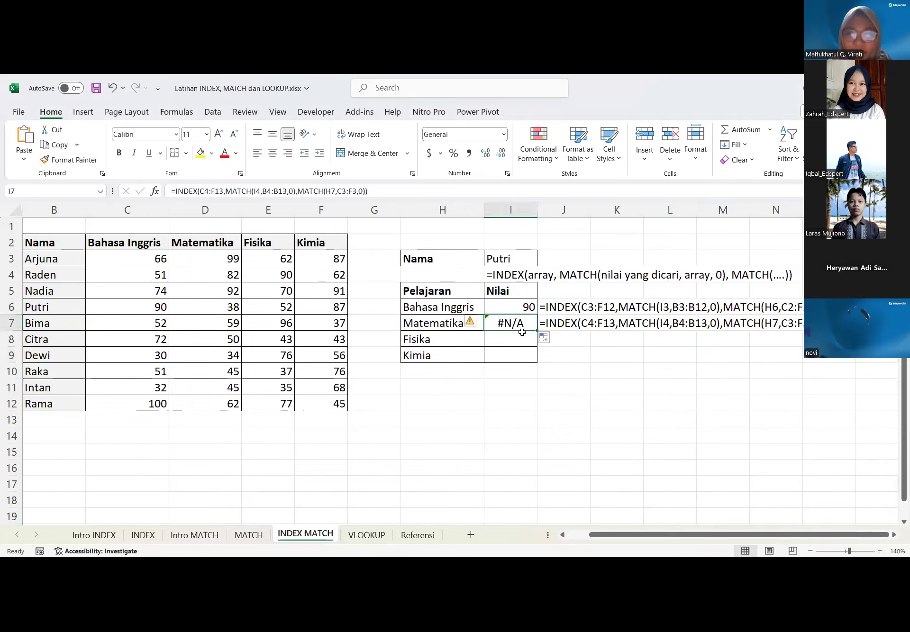
pyautogui.hotkey('ctrl', 'z')
# Make the INDEX array in the I6 formula absolute as $C$3:$F$12
pyautogui.click(505, 301)
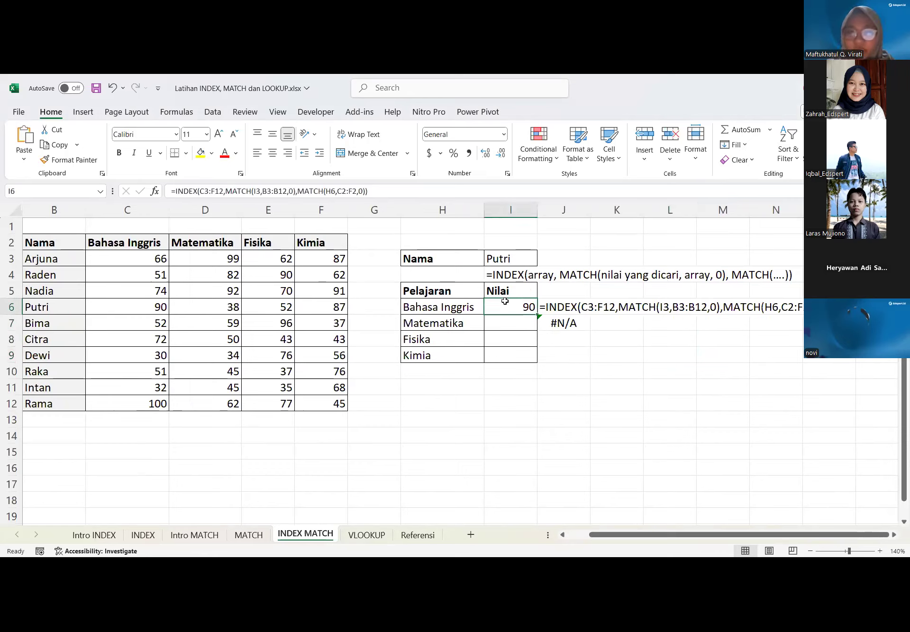
pyautogui.doubleClick(526, 308)
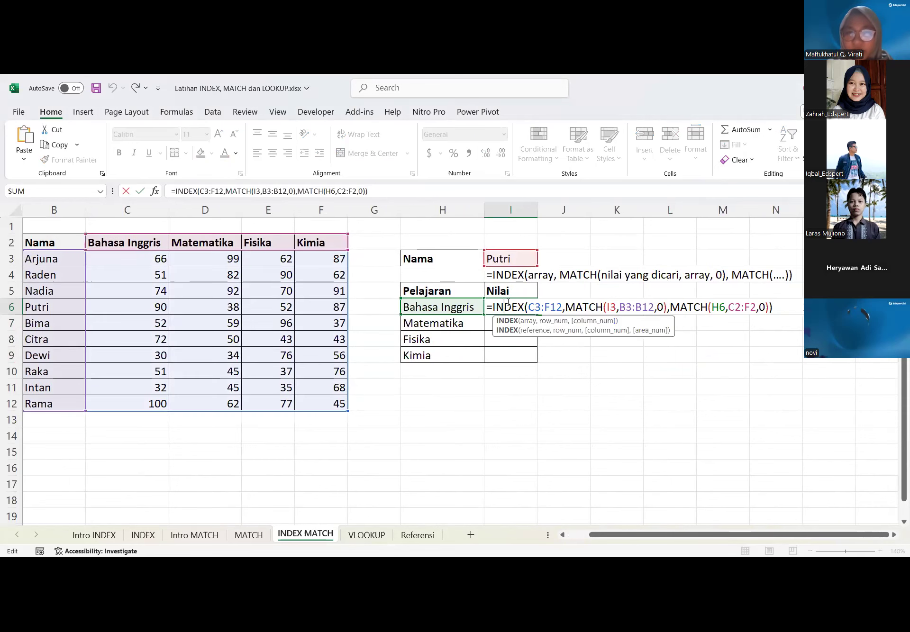
pyautogui.press('Right')
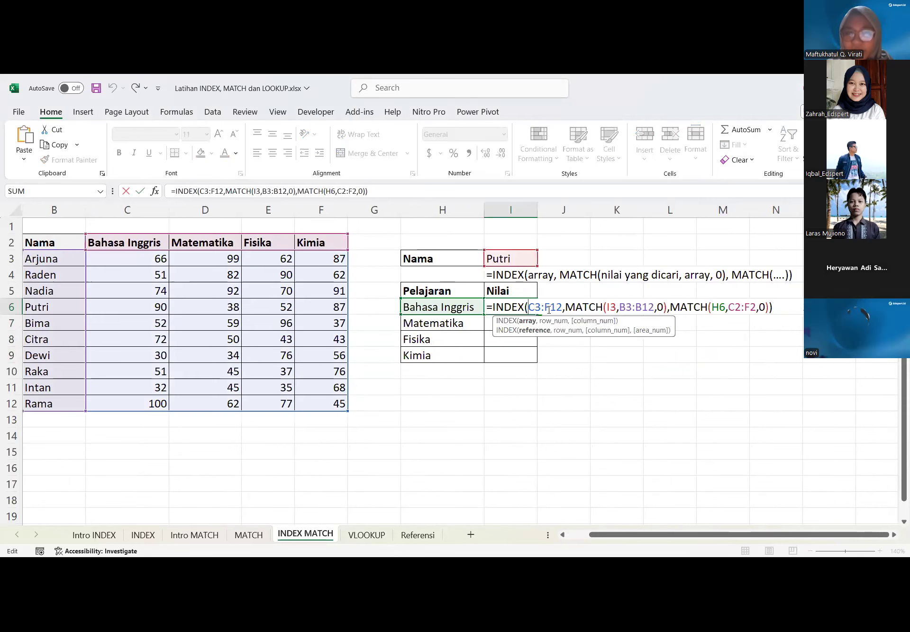
pyautogui.hotkey('shift', 'Right')
pyautogui.hotkey('shift', 'Right')
pyautogui.hotkey('shift', 'Right')
pyautogui.hotkey('shift', 'Right')
pyautogui.hotkey('shift', 'Right')
pyautogui.hotkey('shift', 'Right')
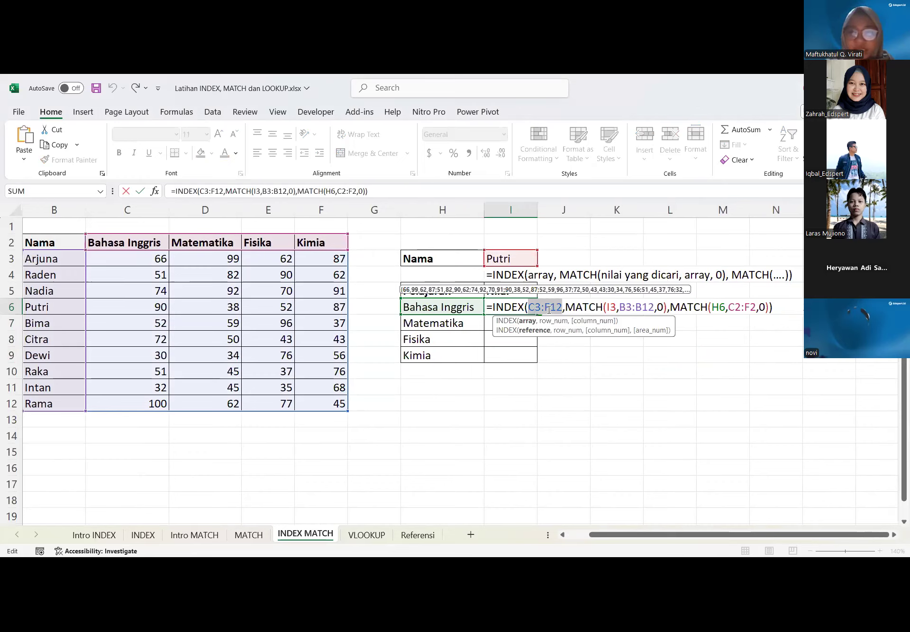
pyautogui.press('F4')
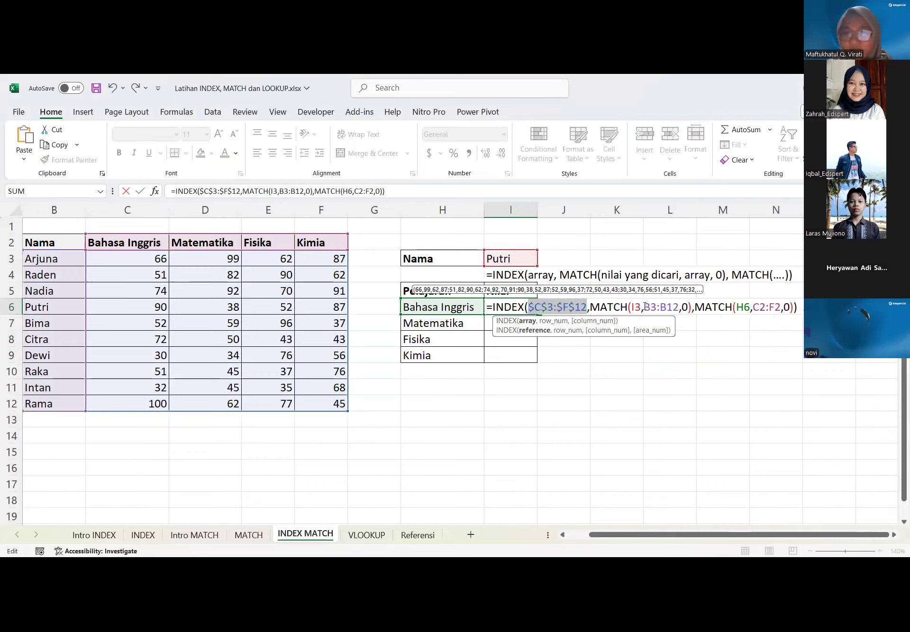
# Make both references of the first MATCH in the I6 formula absolute as $I$3 and $B$3:$B$12
pyautogui.moveTo(645, 306); pyautogui.dragTo(678, 306)
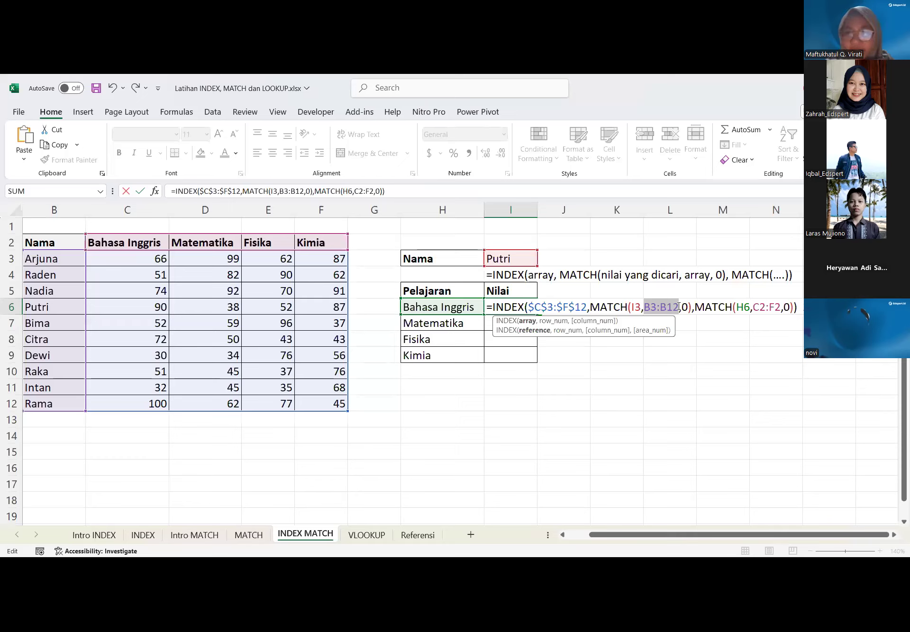
pyautogui.press('F4')
pyautogui.doubleClick(638, 306)
pyautogui.press('F4')
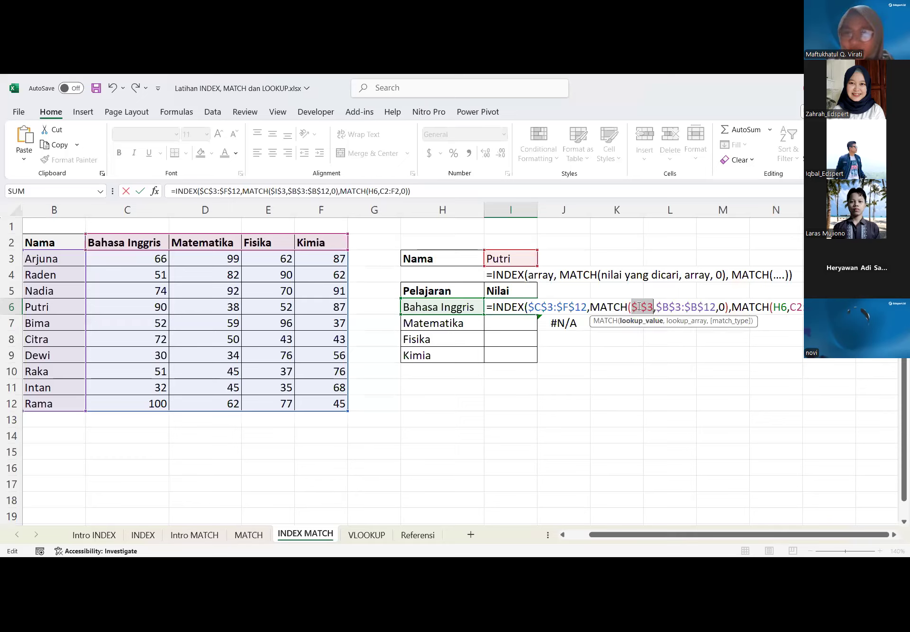
# Make the header range in the second MATCH of I6 absolute as $C$2:$F$2, keeping H6 relative, and confirm the formula
pyautogui.doubleClick(784, 307)
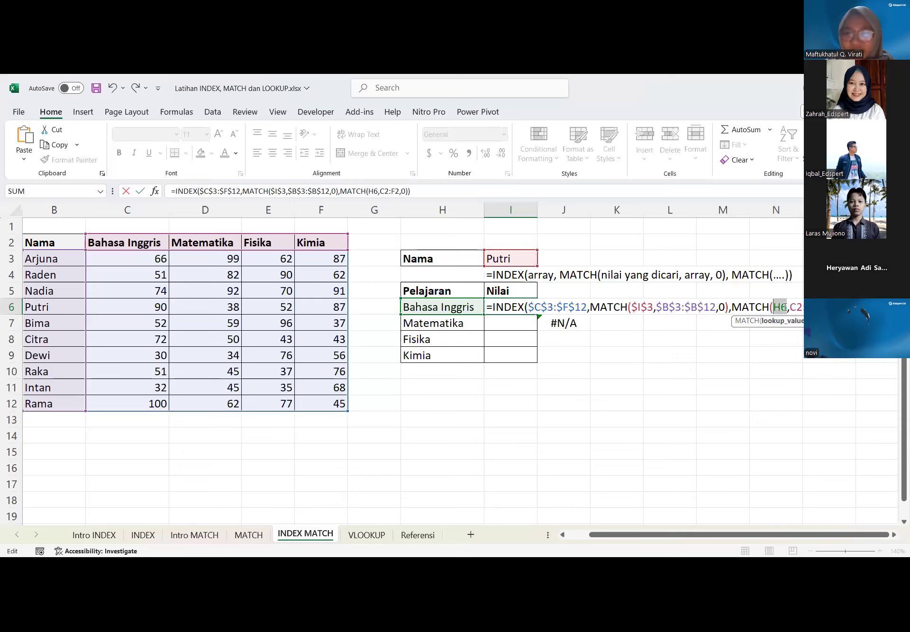
pyautogui.press('Right')
pyautogui.press('Right')
pyautogui.hotkey('shift', 'Right')
pyautogui.hotkey('shift', 'Right')
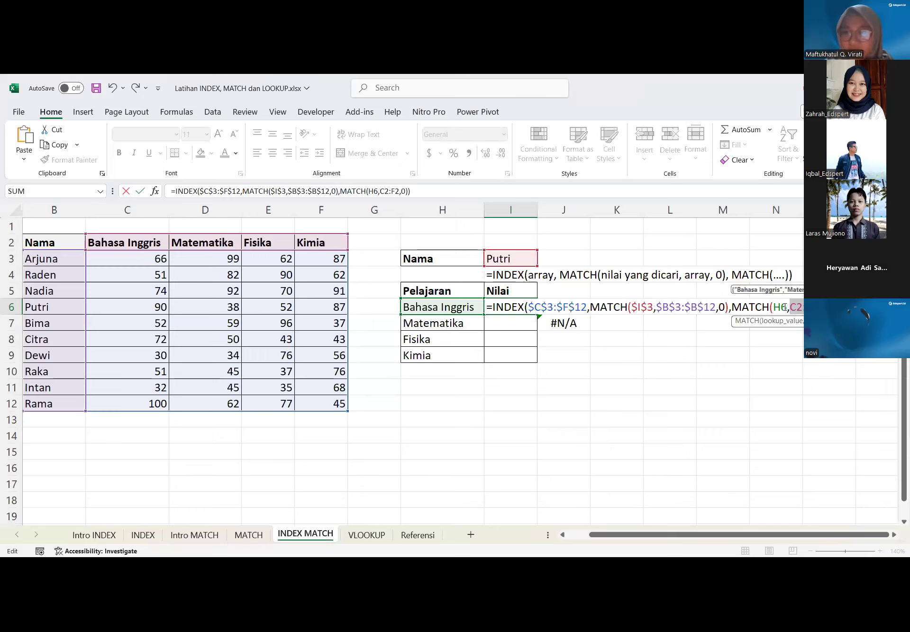
pyautogui.press('F4')
pyautogui.press('Left')
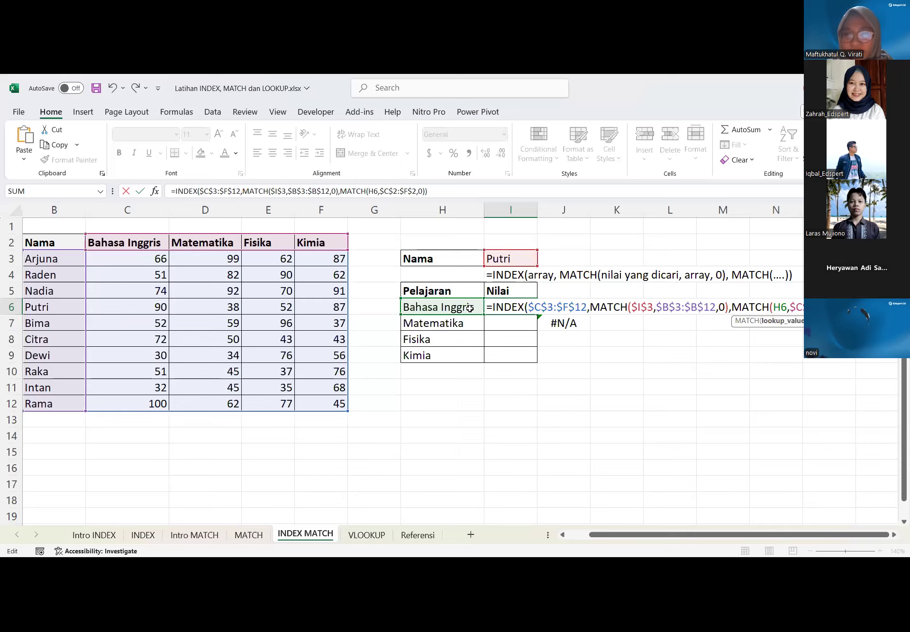
pyautogui.press('Return')
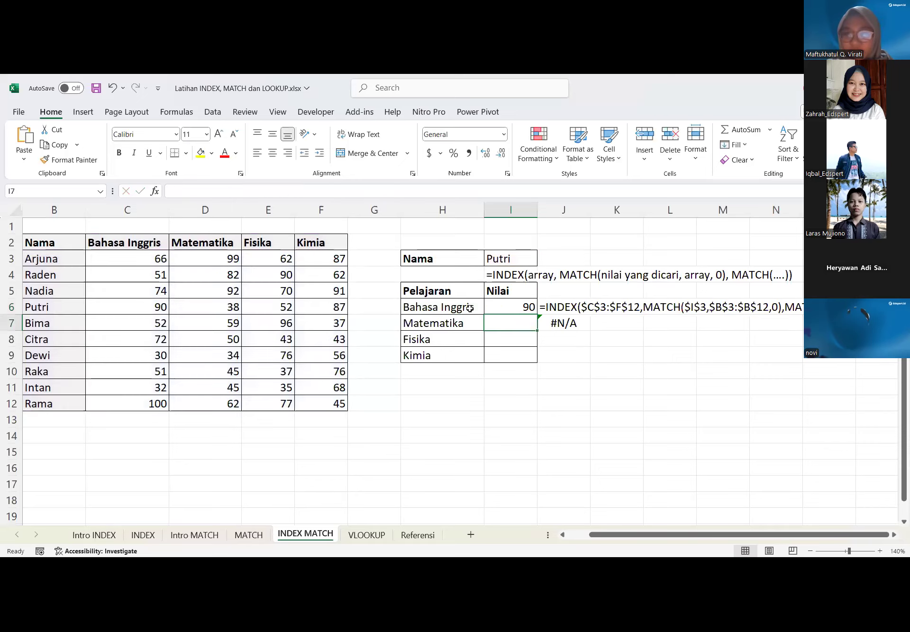
# Fill the absolute-reference formula from I6 down to I9 for Matematika, Fisika and Kimia
pyautogui.click(524, 307)
pyautogui.moveTo(538, 315); pyautogui.dragTo(529, 359)
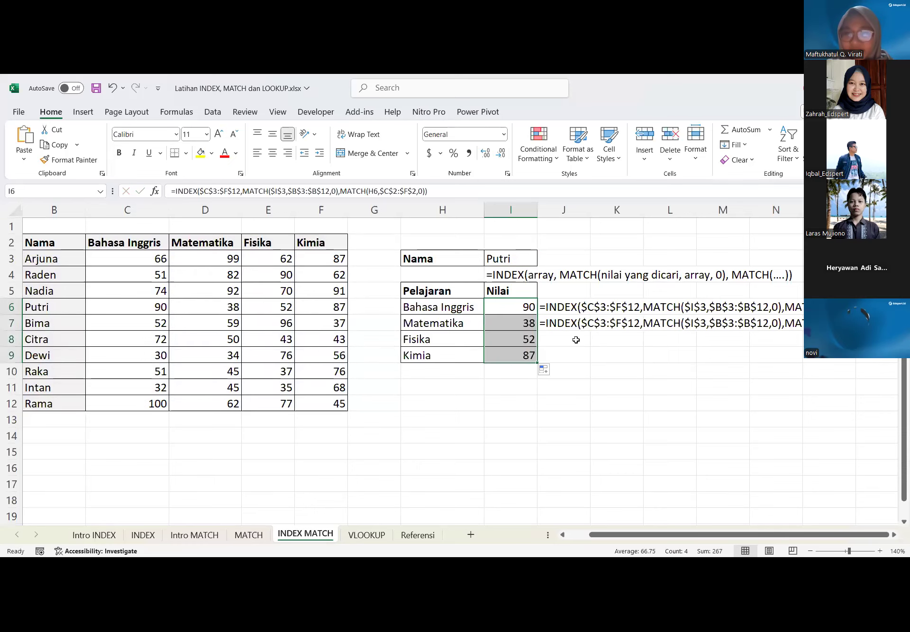
pyautogui.click(574, 341)
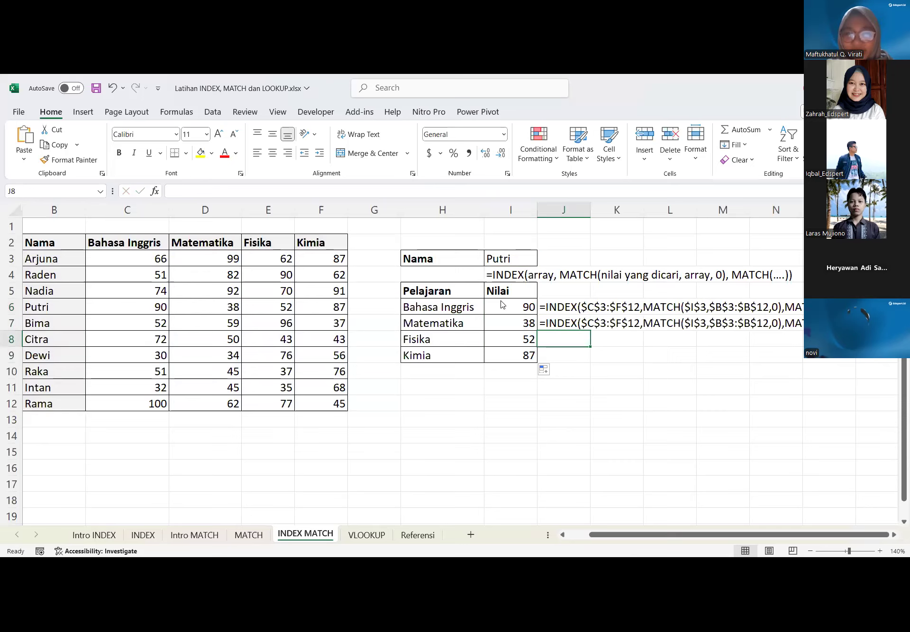
pyautogui.click(465, 307)
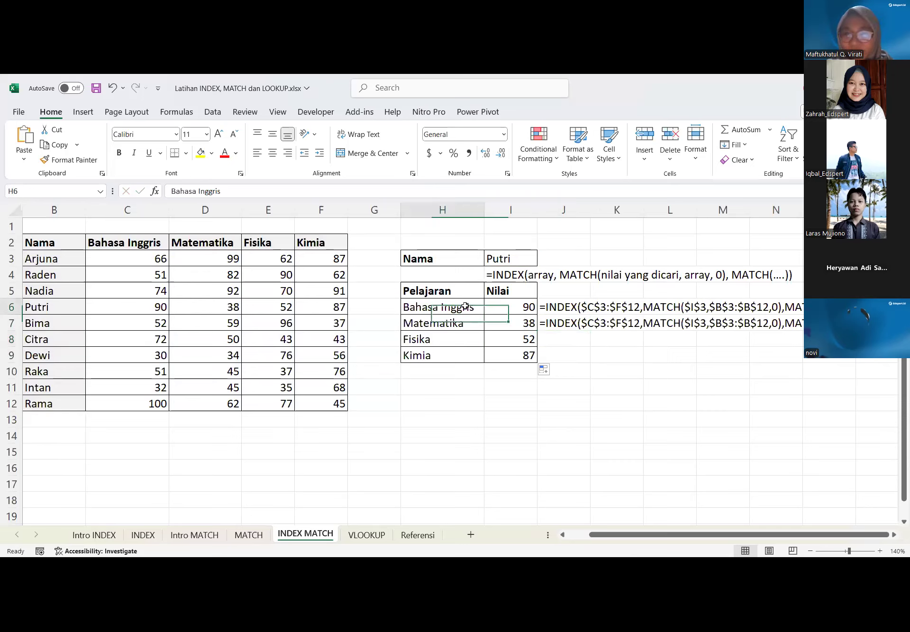
# Fill the FORMULATEXT formula from J7 down to J9 and reduce the sheet zoom to 130%
pyautogui.click(461, 323)
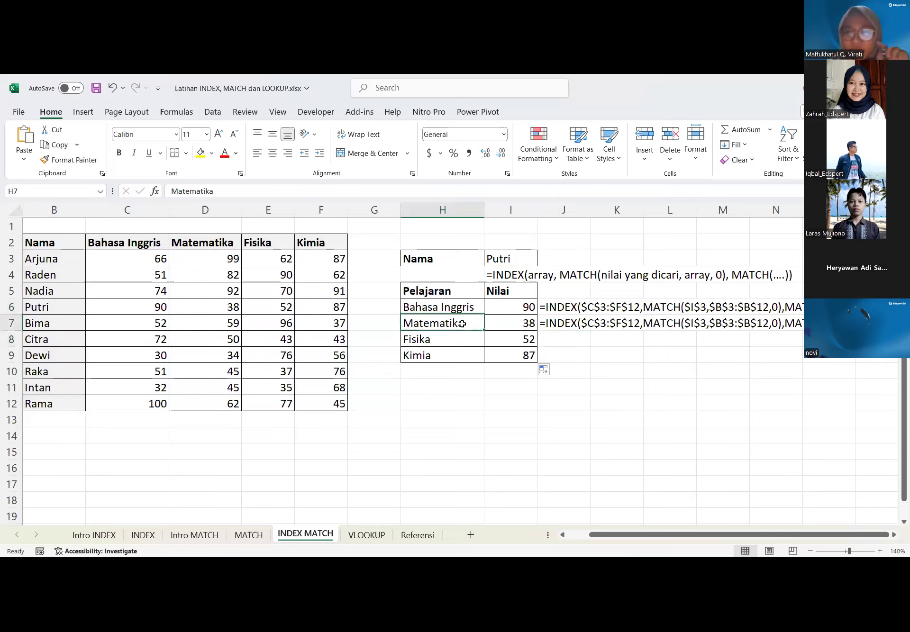
pyautogui.click(543, 328)
pyautogui.moveTo(590, 330); pyautogui.dragTo(590, 362)
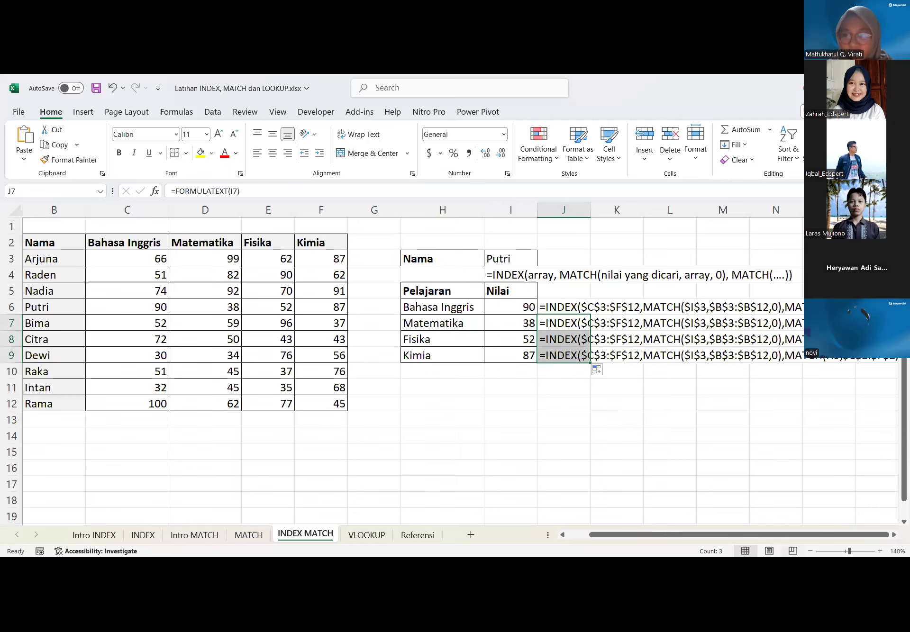
pyautogui.click(811, 554)
pyautogui.click(811, 554)
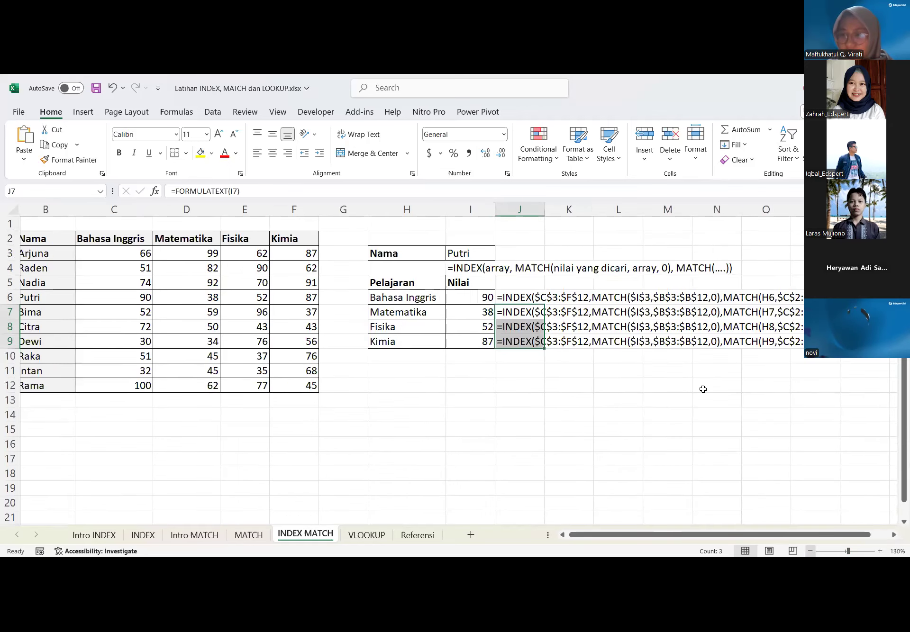
pyautogui.click(490, 381)
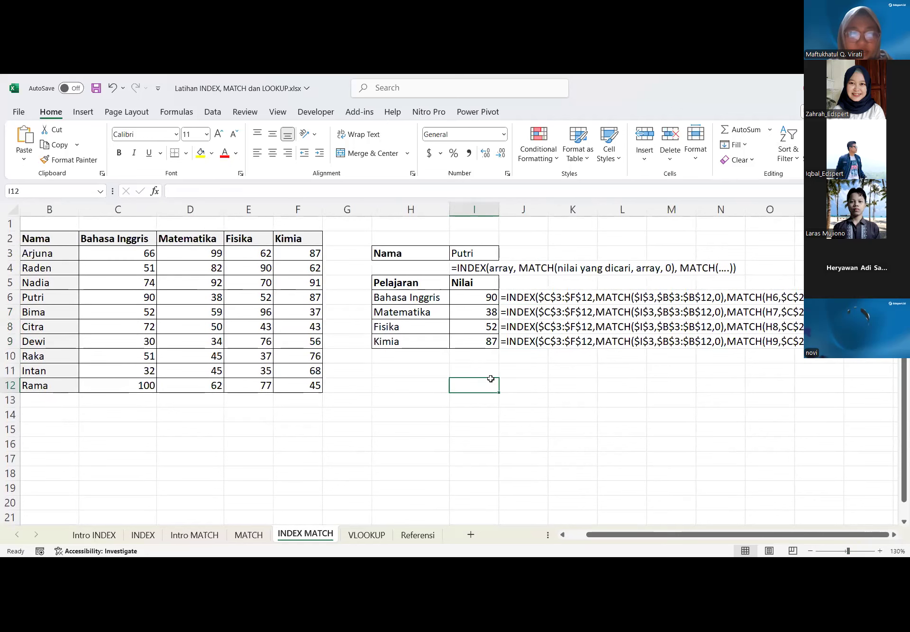
pyautogui.click(422, 335)
pyautogui.moveTo(448, 349); pyautogui.dragTo(448, 350)
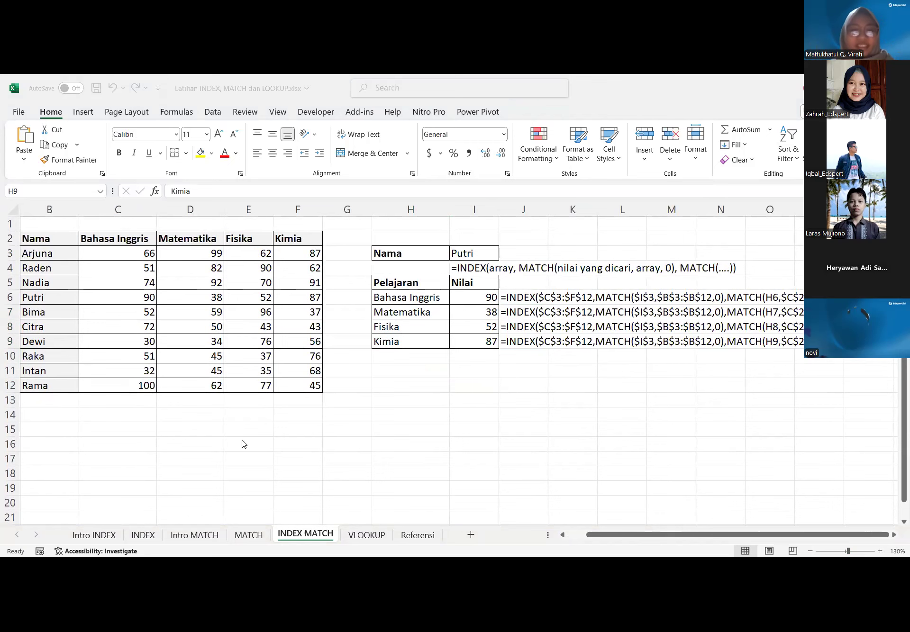
# Review the INDEX, Intro INDEX and Intro MATCH sheets, and return to the INDEX MATCH sheet
pyautogui.click(152, 535)
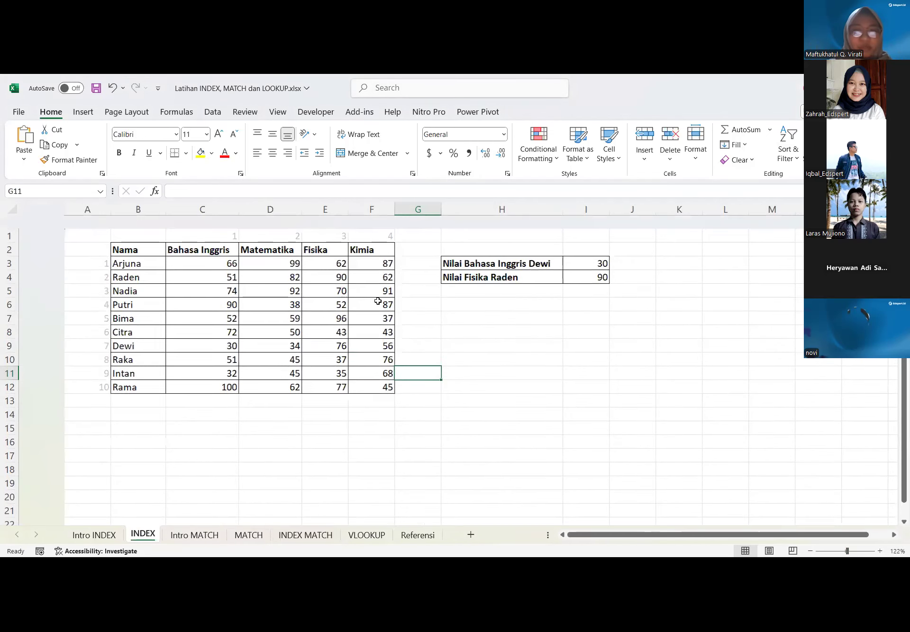
pyautogui.click(93, 535)
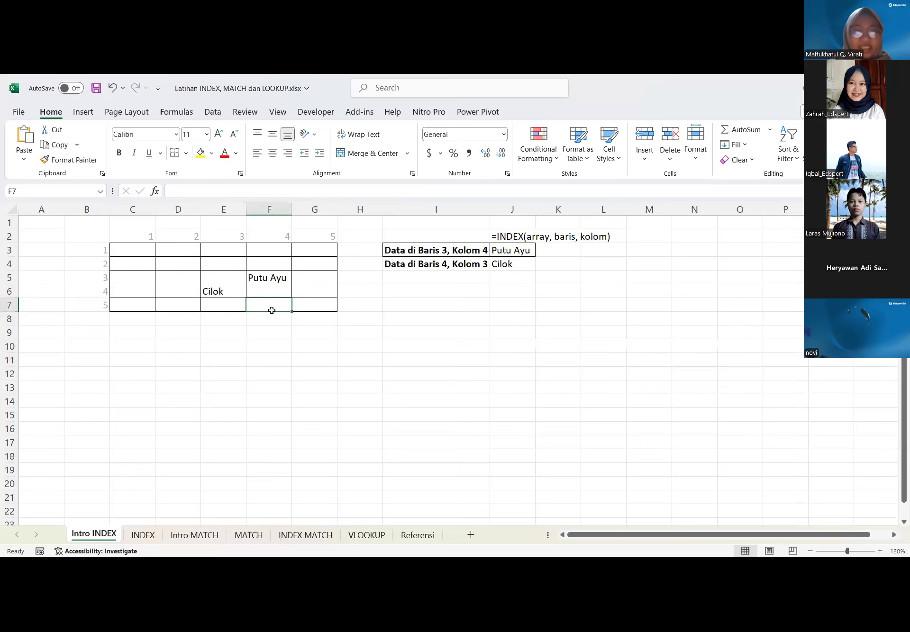
pyautogui.click(290, 278)
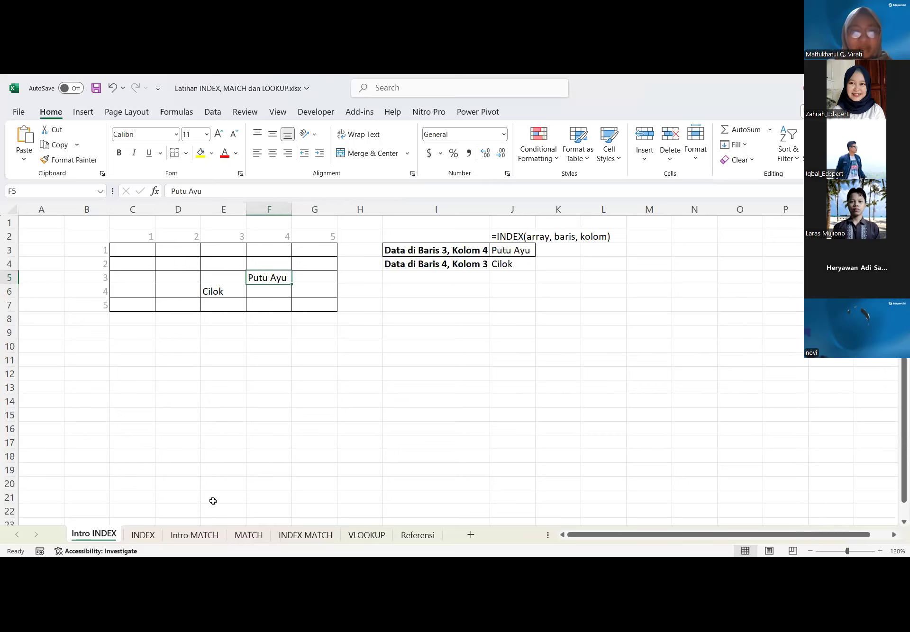
pyautogui.click(195, 535)
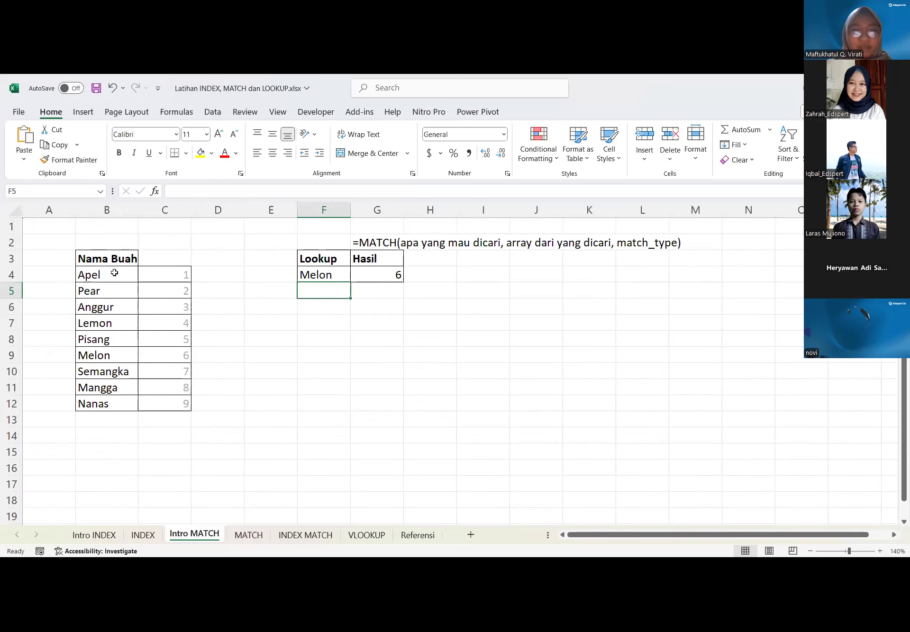
pyautogui.click(305, 534)
pyautogui.hscroll(-1, 168, 316)
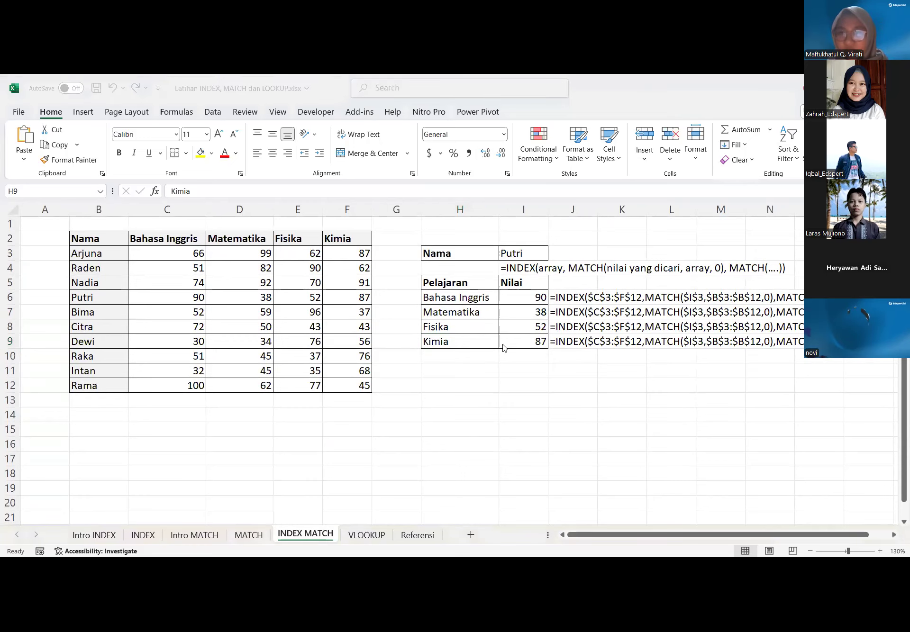
# Examine the combined INDEX and MATCH formulas in rows 6 to 9 alongside the syntax note in I4 and the subject names
pyautogui.hscroll(4, 504, 347)
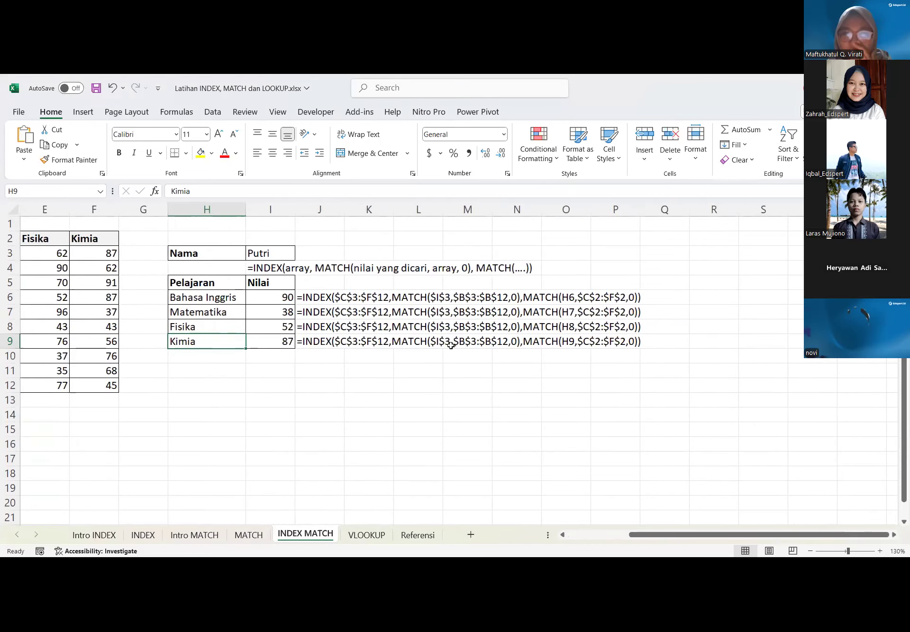
pyautogui.click(355, 294)
pyautogui.hscroll(-2, 379, 292)
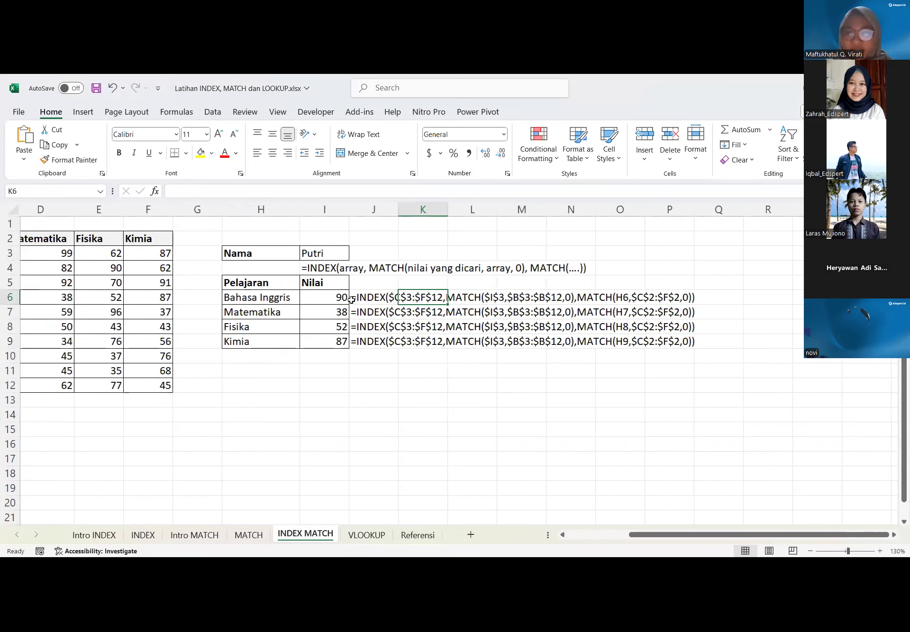
pyautogui.press('Left')
pyautogui.press('Left')
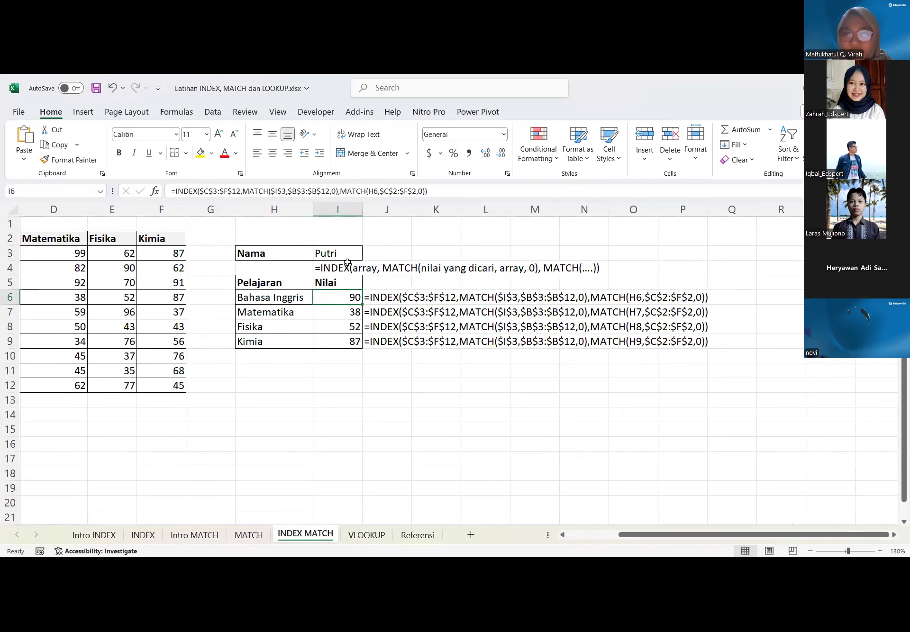
pyautogui.press('Up')
pyautogui.press('Up')
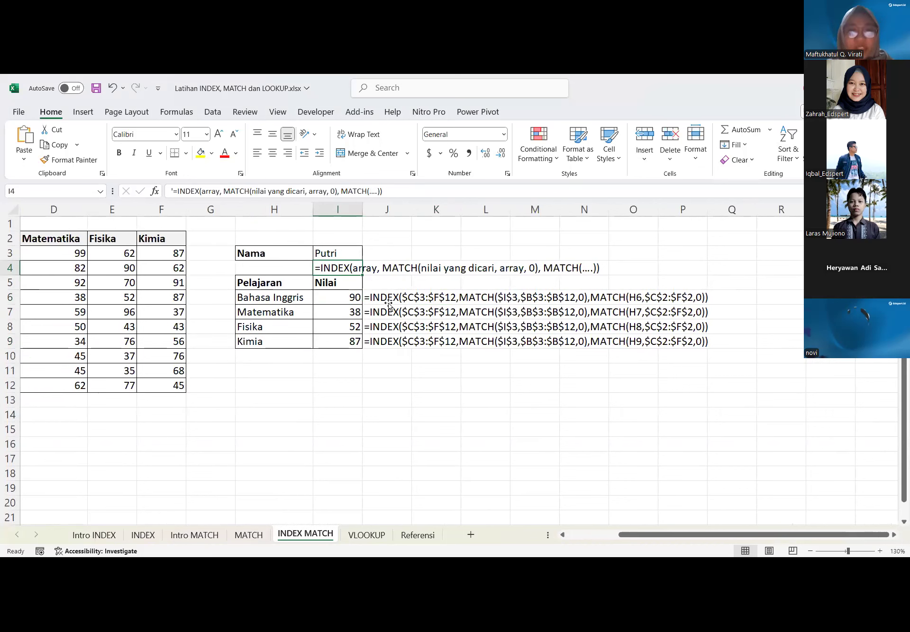
pyautogui.hscroll(-3, 350, 303)
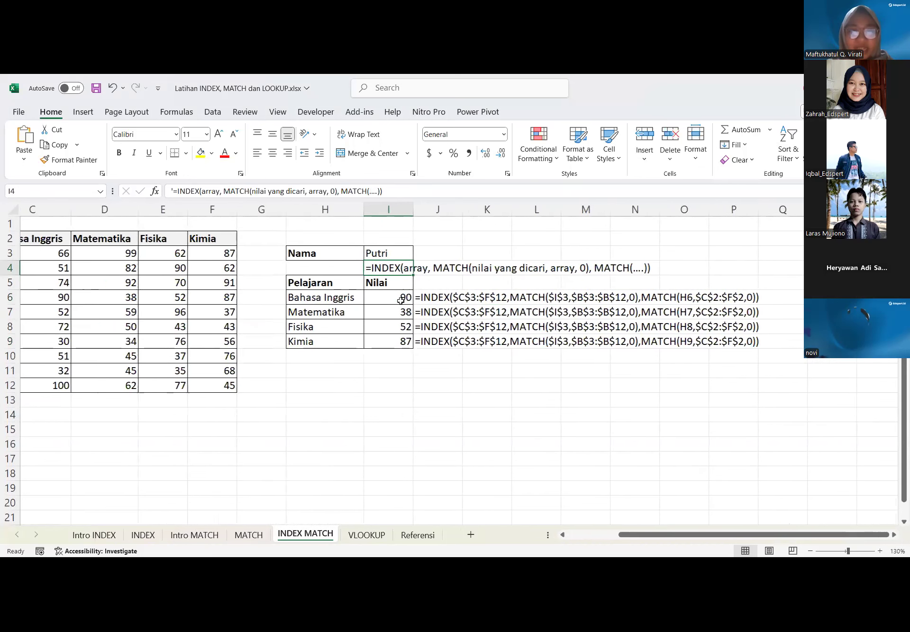
pyautogui.click(350, 300)
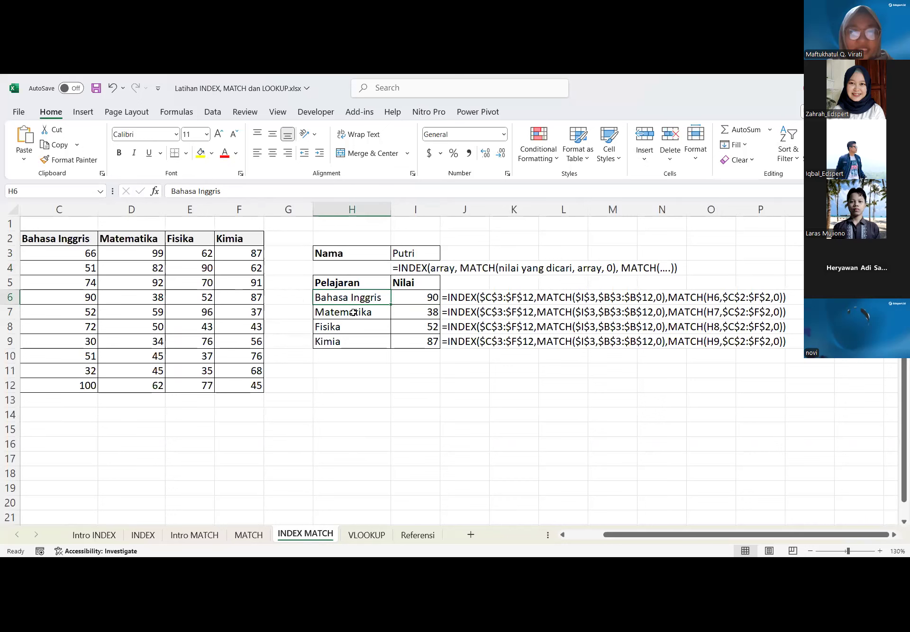
pyautogui.hscroll(-2, 355, 284)
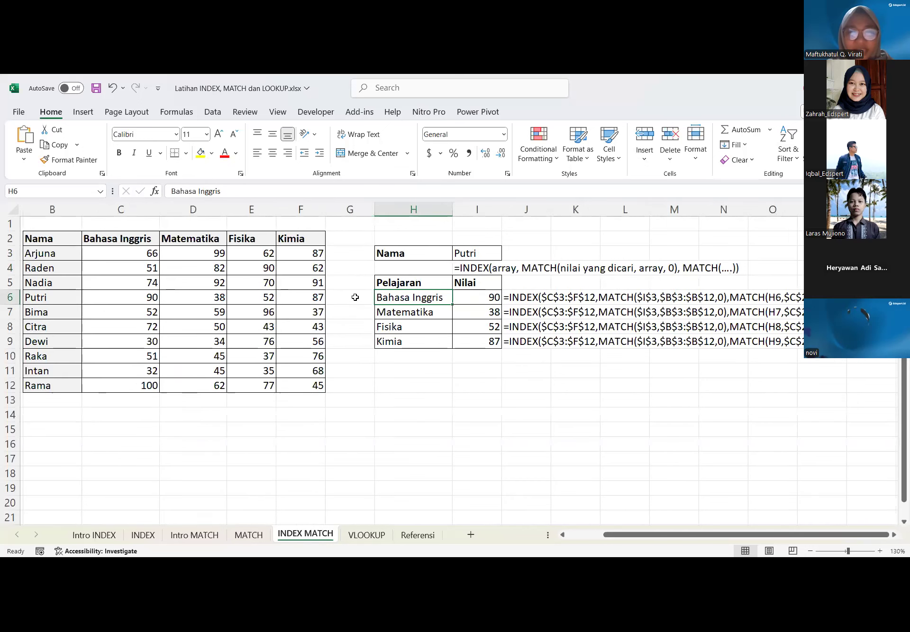
pyautogui.click(355, 297)
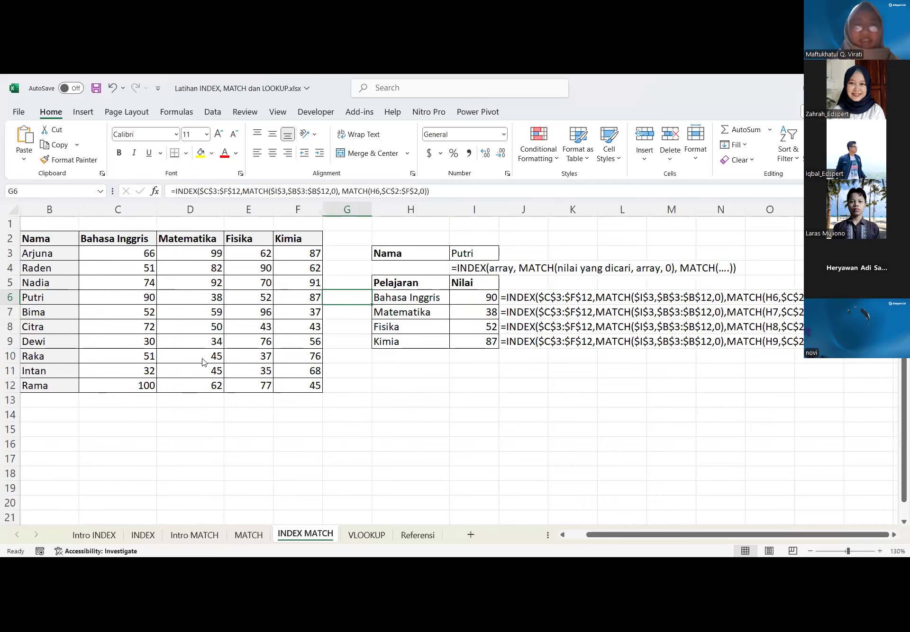
# Switch to the Google Slides workshop deck and present the LOOKUP section up to the slide "Jenis jenis LOOKUP"
pyautogui.hotkey('alt', 'Tab')
pyautogui.press('Down')
pyautogui.press('Down')
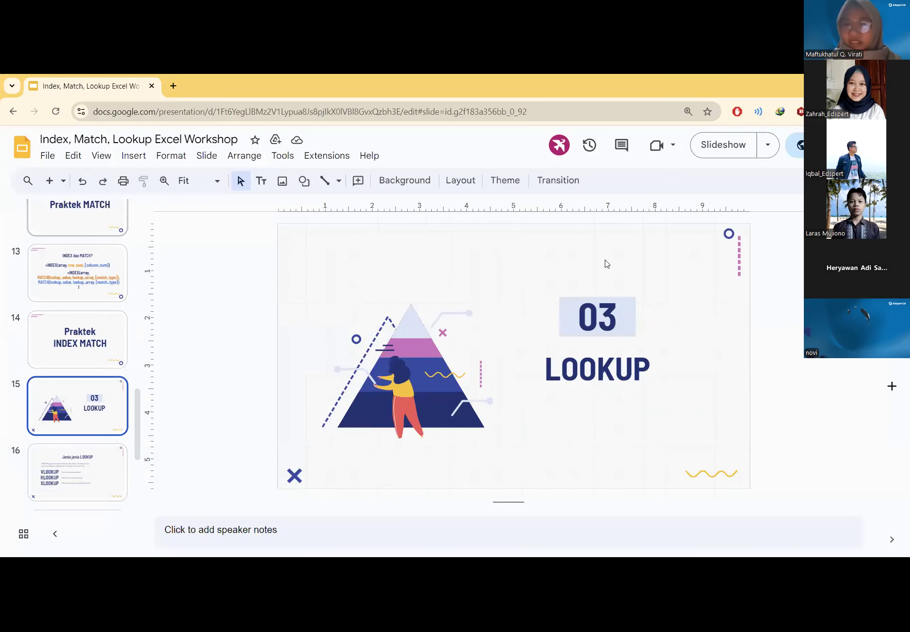
pyautogui.click(717, 156)
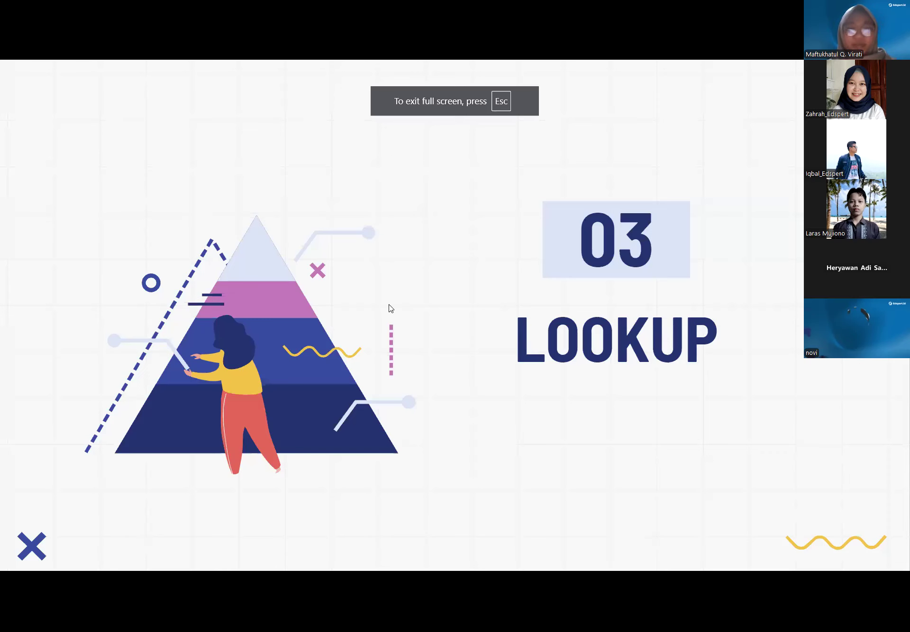
pyautogui.click(348, 184)
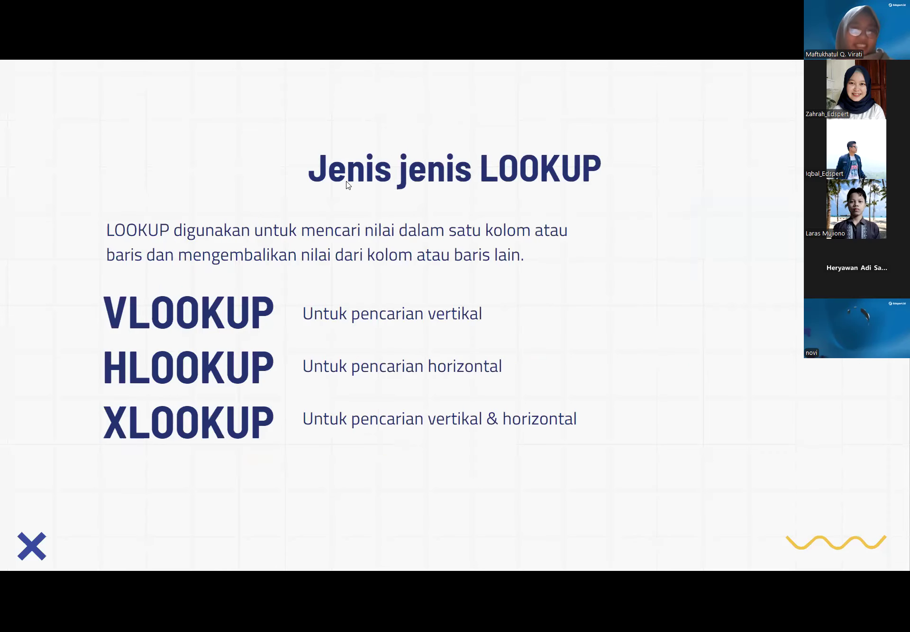
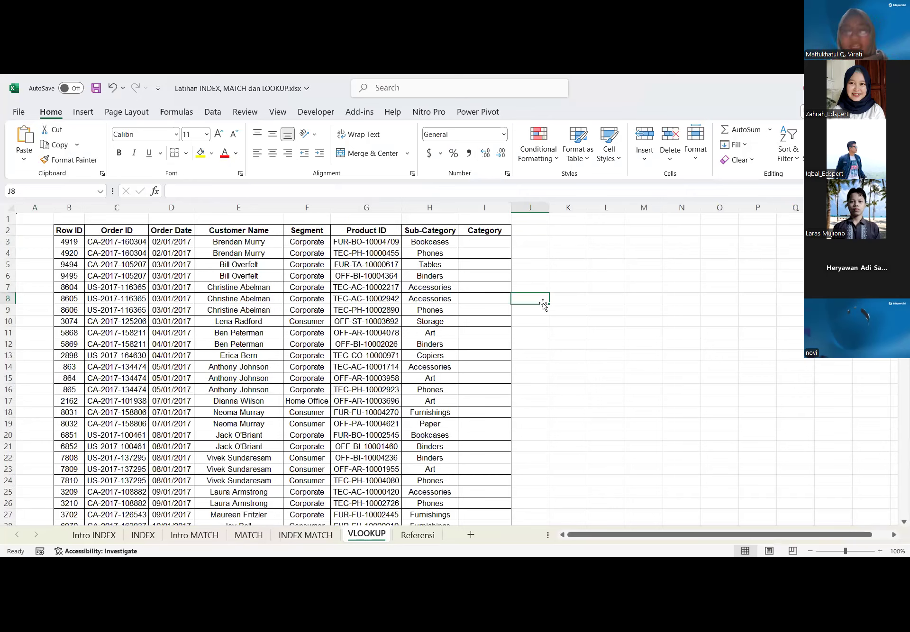
# Examine the Sub-Category values and the empty Category column in the order table on the VLOOKUP sheet
pyautogui.click(429, 242)
pyautogui.click(584, 260)
pyautogui.click(429, 242)
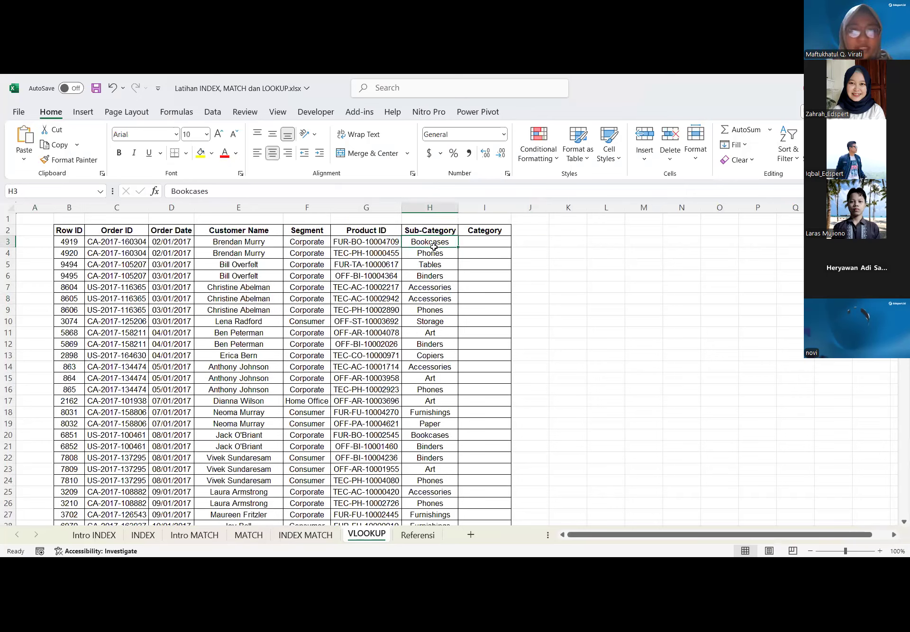
pyautogui.click(508, 309)
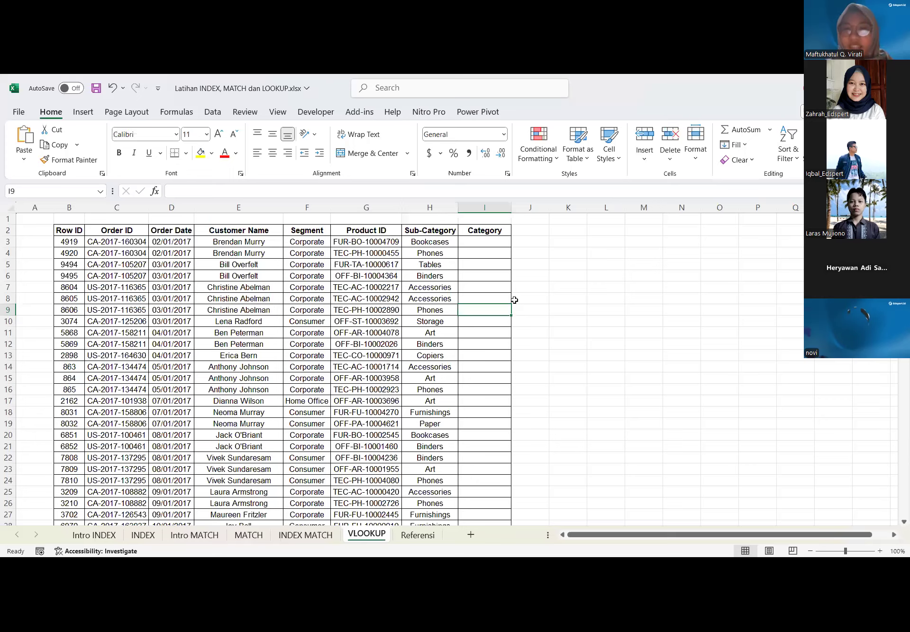
pyautogui.click(523, 246)
pyautogui.click(494, 244)
pyautogui.click(492, 257)
pyautogui.press('Up')
pyautogui.press('Down')
pyautogui.press('Down')
pyautogui.press('Down')
pyautogui.press('Down')
pyautogui.press('Down')
pyautogui.press('Down')
pyautogui.press('Down')
pyautogui.press('Down')
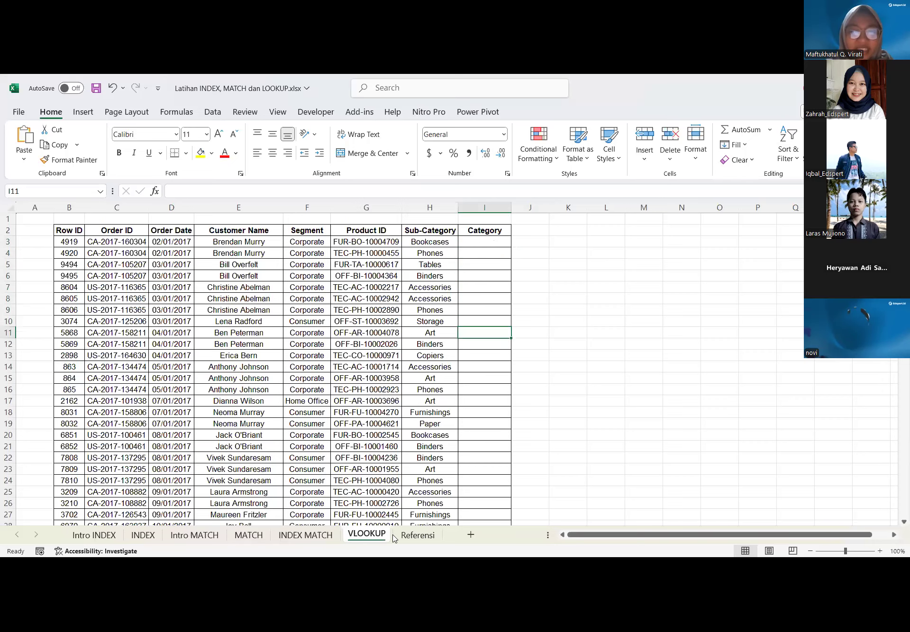
# Find the category of Bookcases on the Referensi sheet and enter Furniture in I3 of the VLOOKUP sheet
pyautogui.click(428, 536)
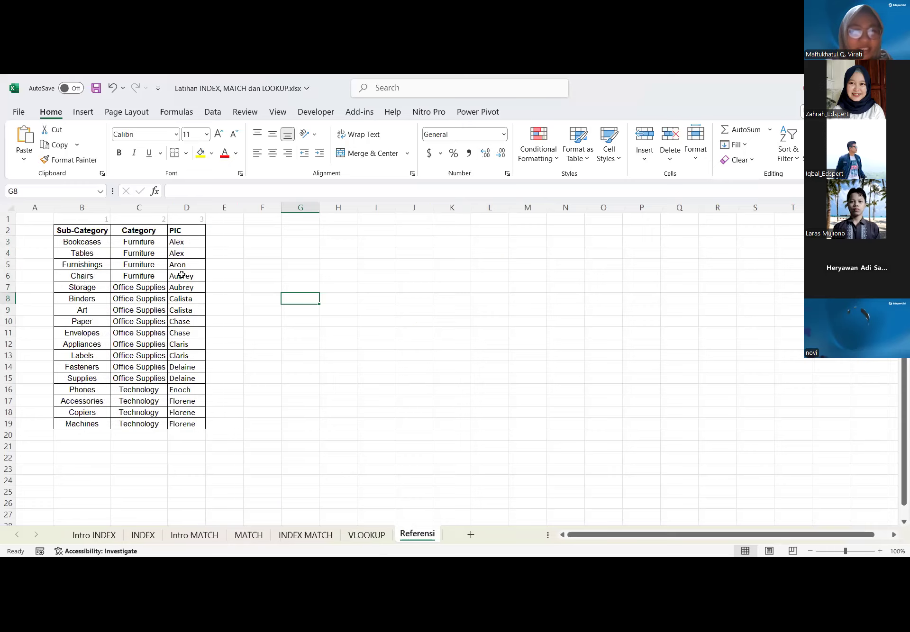
pyautogui.click(157, 245)
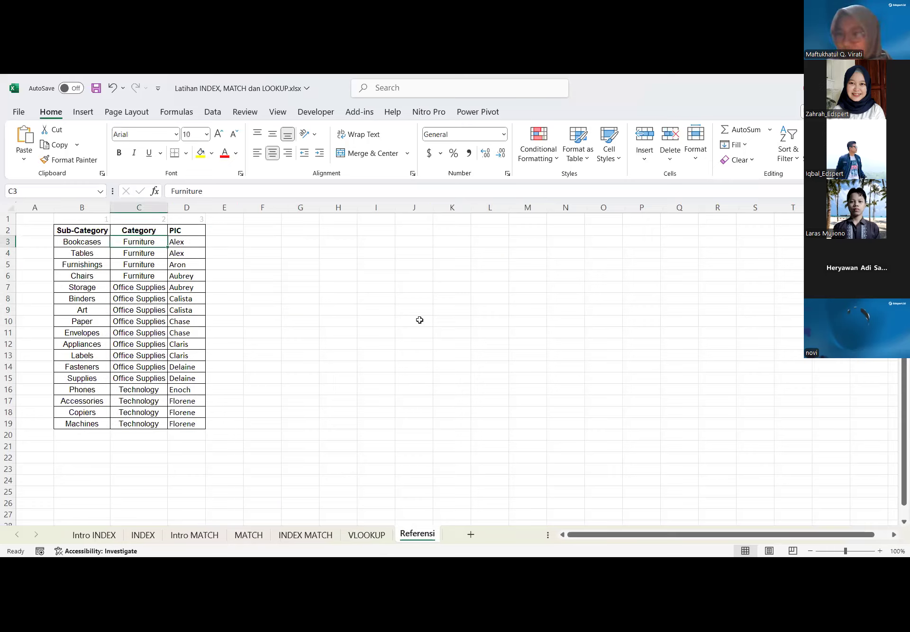
pyautogui.click(880, 551)
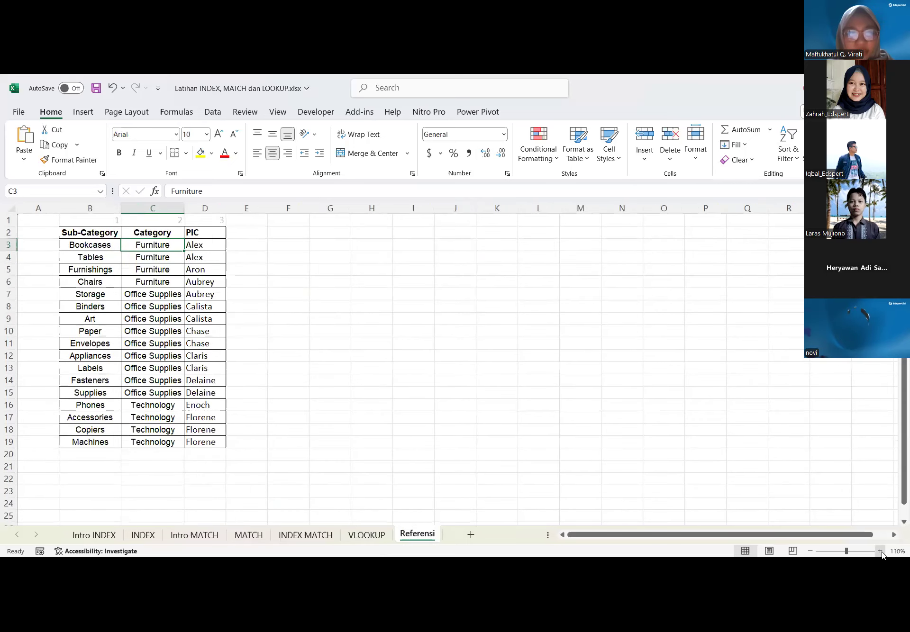
pyautogui.click(879, 551)
pyautogui.click(361, 537)
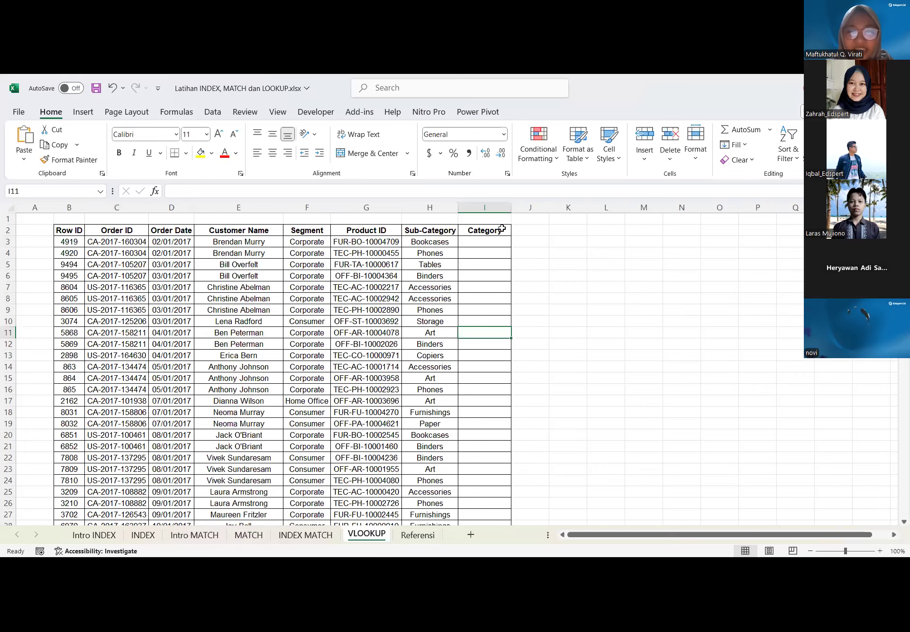
pyautogui.click(500, 240)
pyautogui.write('Furniture')
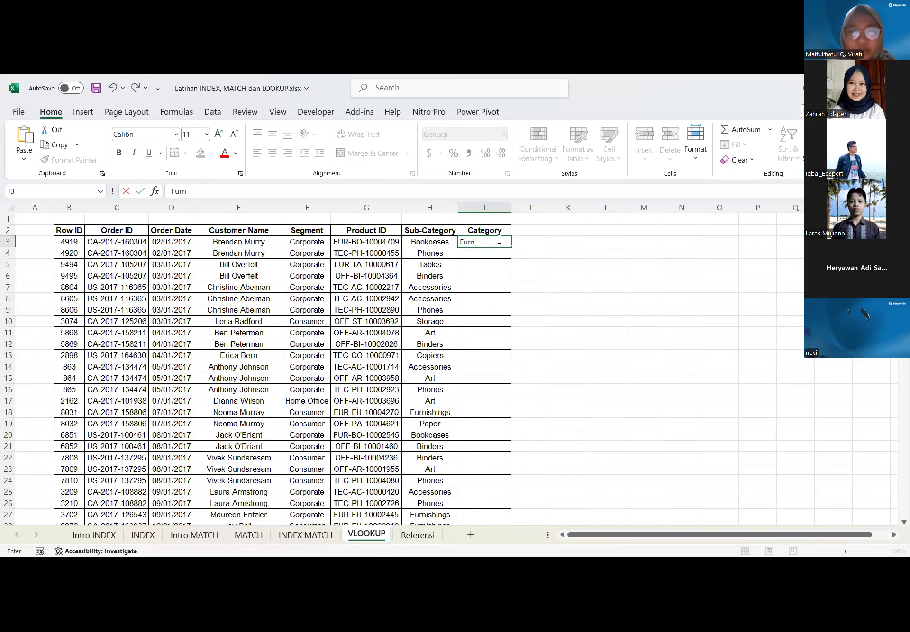
pyautogui.press('Return')
# Find the category of Phones on the Referensi sheet and enter Technology in I4 of the VLOOKUP sheet
pyautogui.click(424, 253)
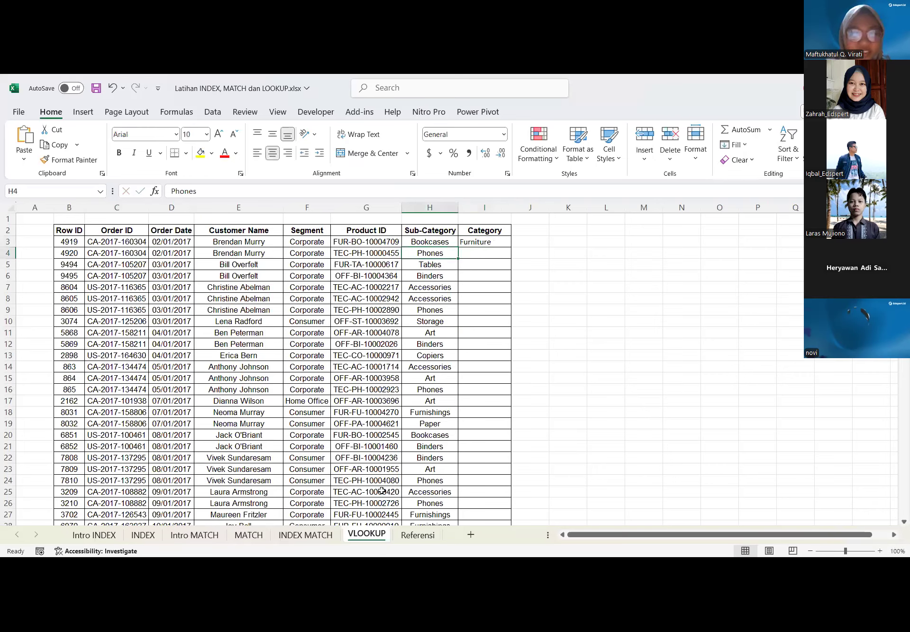
pyautogui.click(422, 524)
pyautogui.click(422, 536)
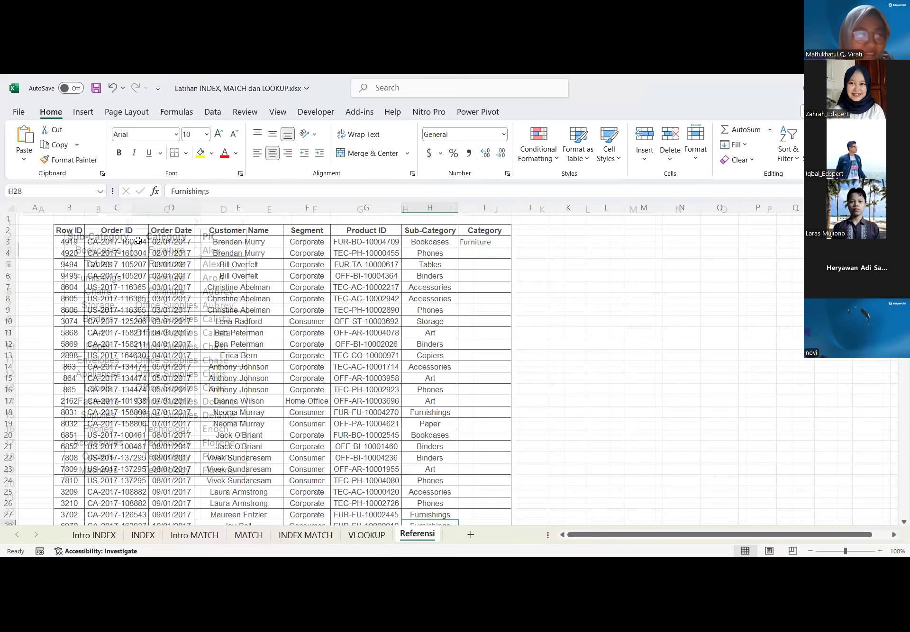
pyautogui.click(112, 400)
pyautogui.press('Down')
pyautogui.press('Down')
pyautogui.press('Right')
pyautogui.click(372, 536)
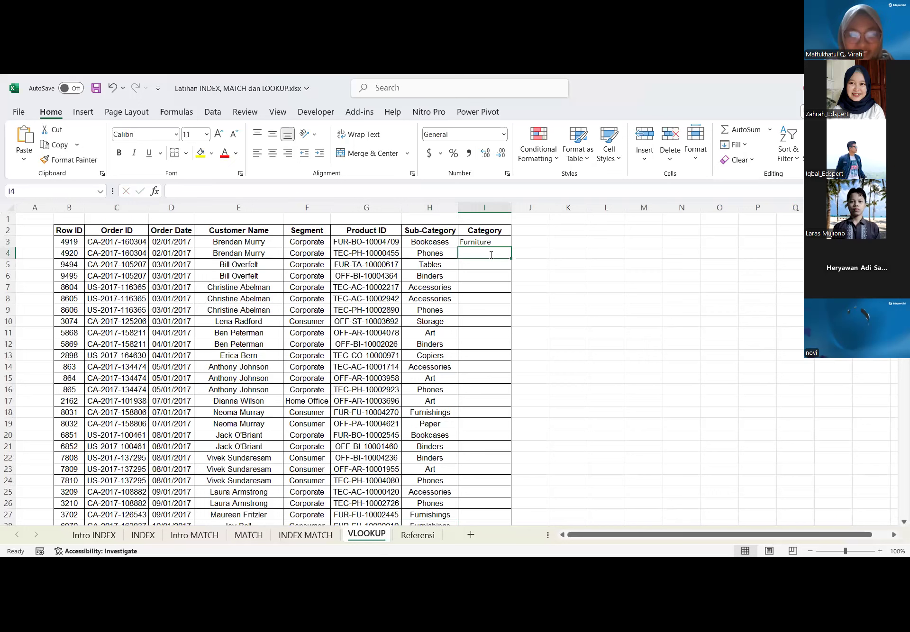
pyautogui.write('Technology')
pyautogui.press('Return')
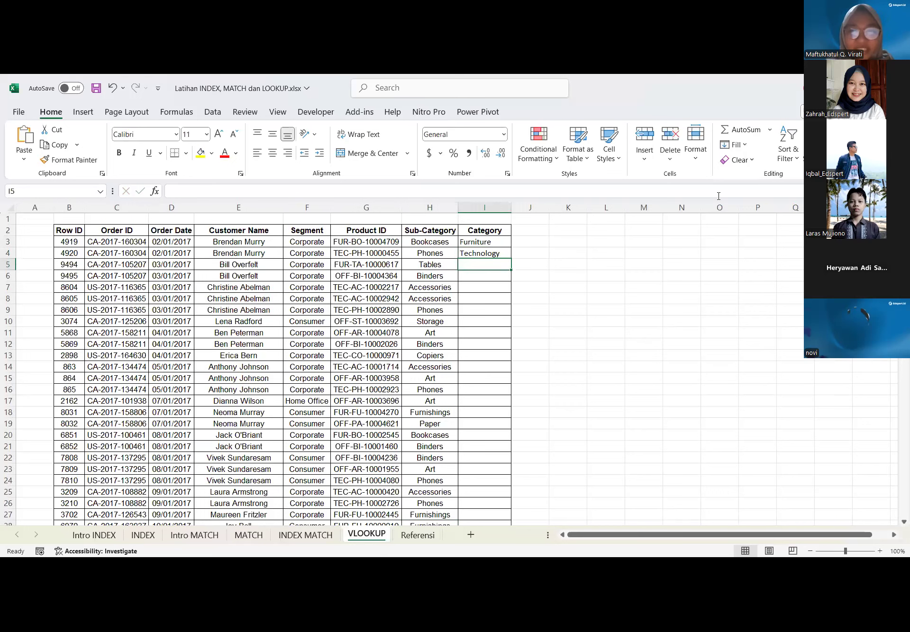
# Clear the two manually entered categories from I3:I4
pyautogui.moveTo(488, 241); pyautogui.dragTo(491, 254)
pyautogui.press('Delete')
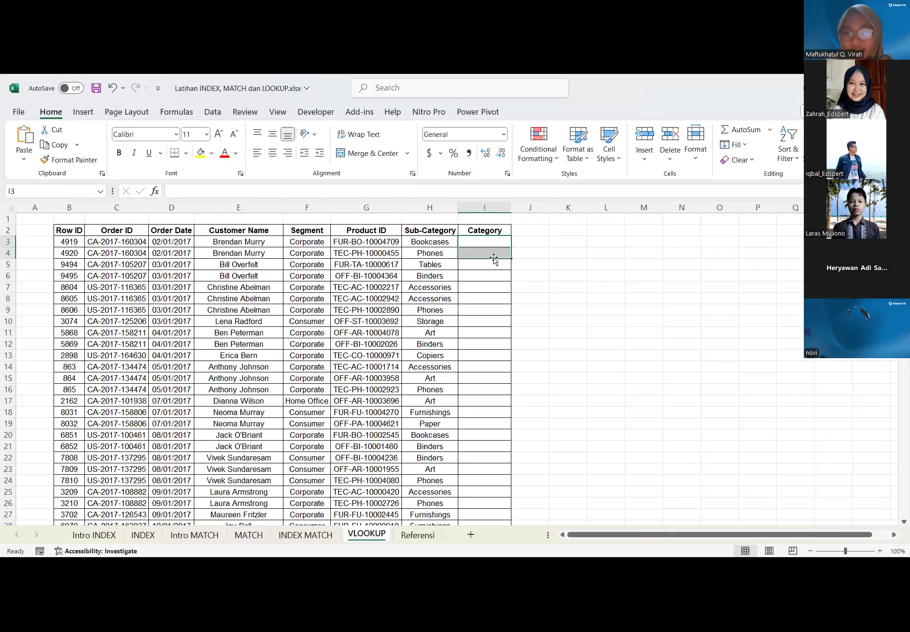
# Examine the end of the order table to see how many rows of the Category column need filling
pyautogui.press('Down')
pyautogui.press('Left')
pyautogui.press('Left')
pyautogui.press('Left')
pyautogui.press('Left')
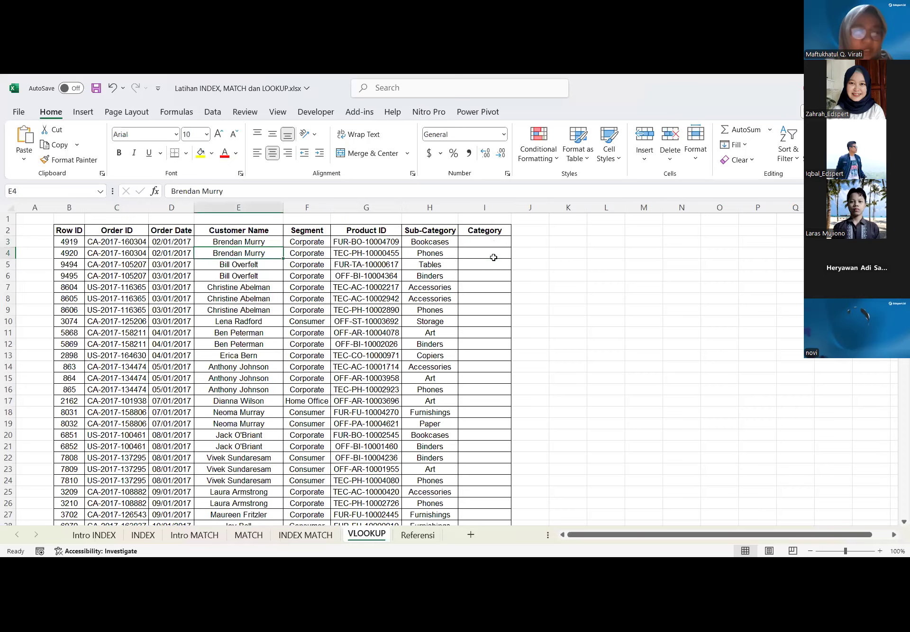
pyautogui.hotkey('ctrl', 'Down')
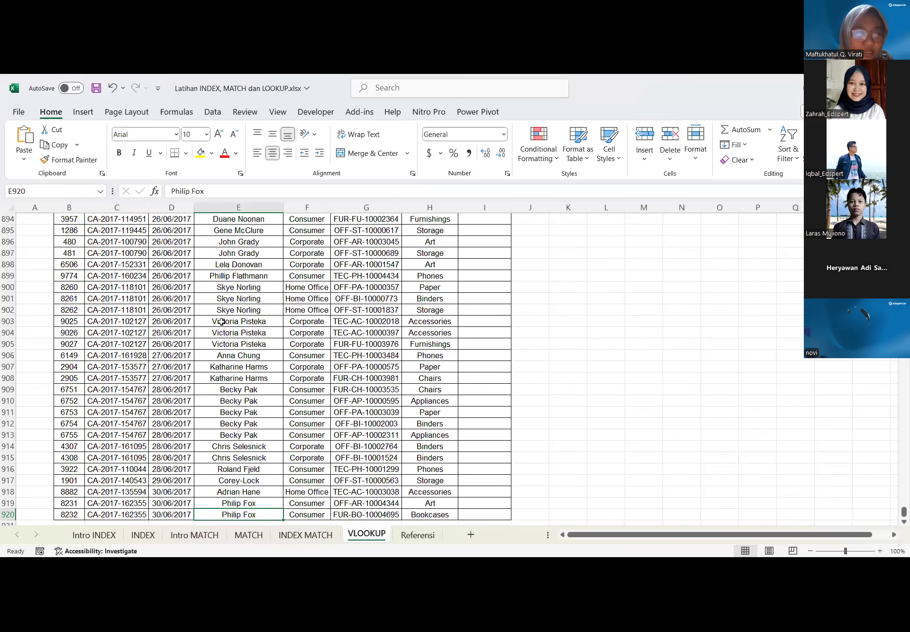
pyautogui.click(7, 515)
pyautogui.click(503, 510)
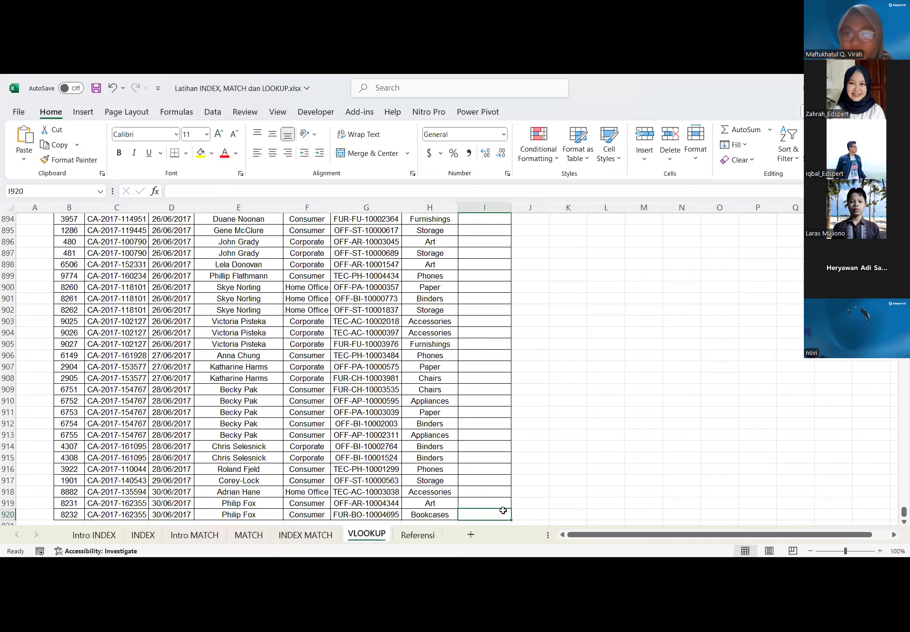
pyautogui.click(554, 513)
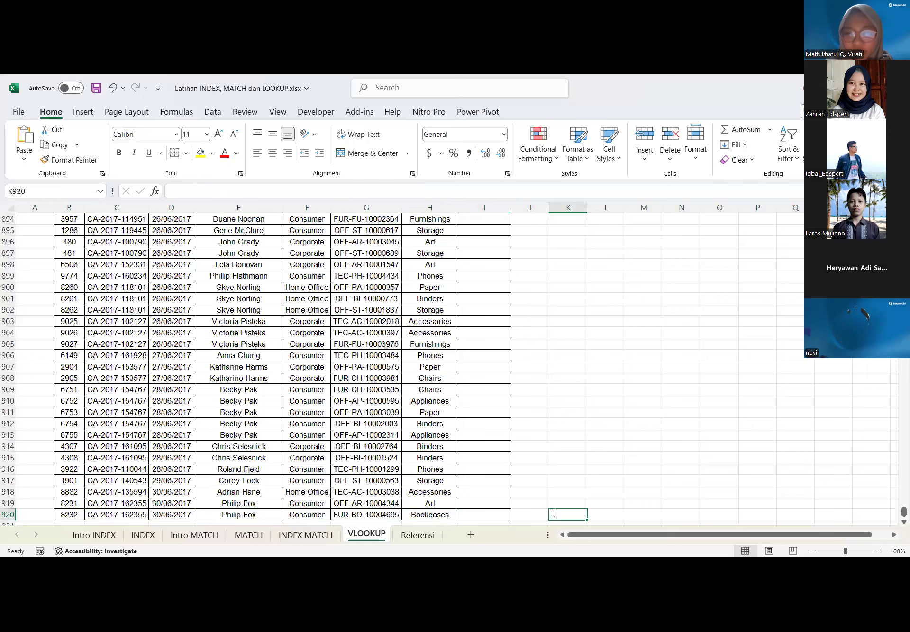
pyautogui.write('8')
pyautogui.click(295, 515)
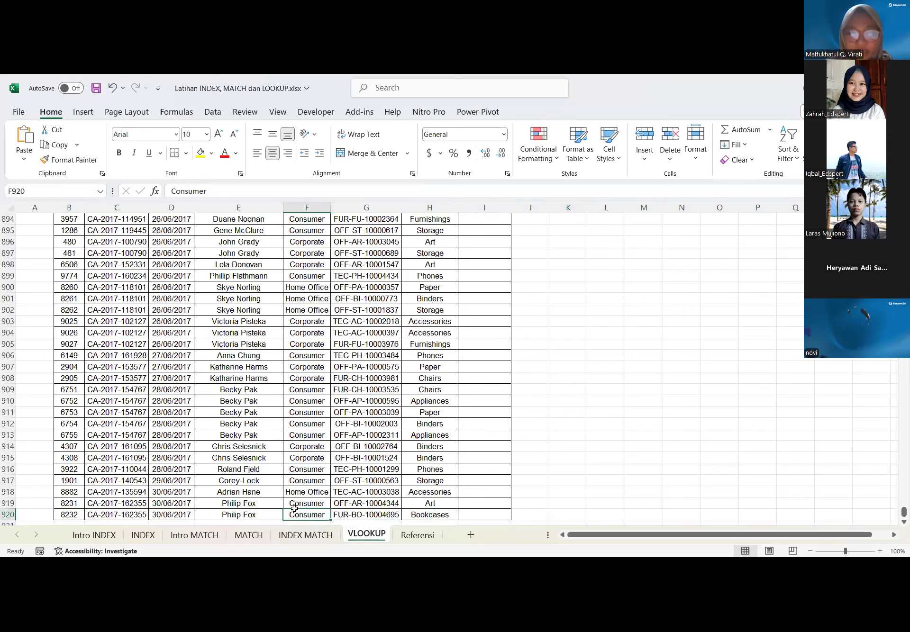
pyautogui.hotkey('ctrl', 'Up')
# Enter the syntax note "=VLOOKUP(Apa yang mau dicari, Tabel Referensi, Ada di kolom ke berapa, True/False)" in I1, above the Category header
pyautogui.click(493, 229)
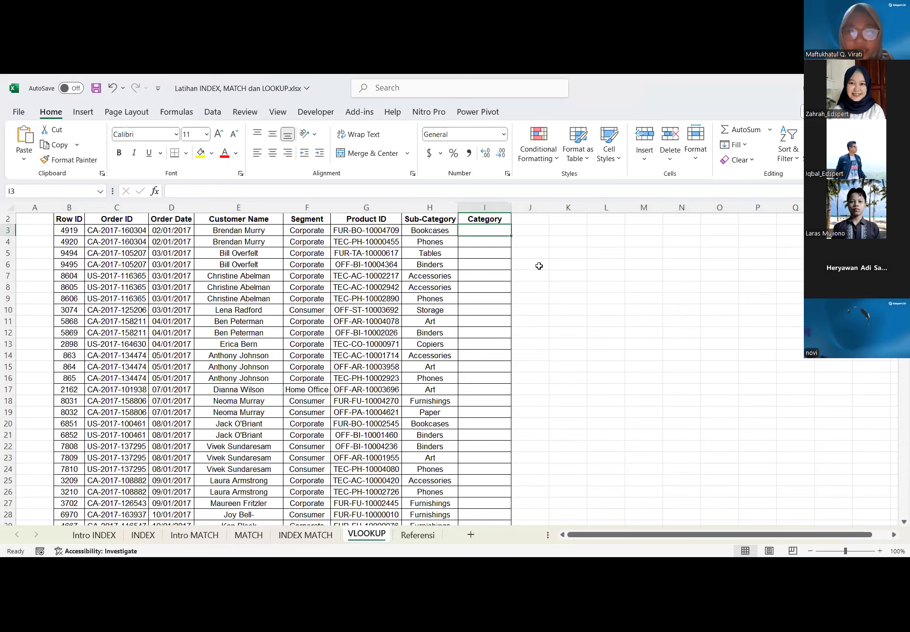
pyautogui.scroll(1, 539, 266)
pyautogui.click(478, 215)
pyautogui.write('=VLOOKUP(')
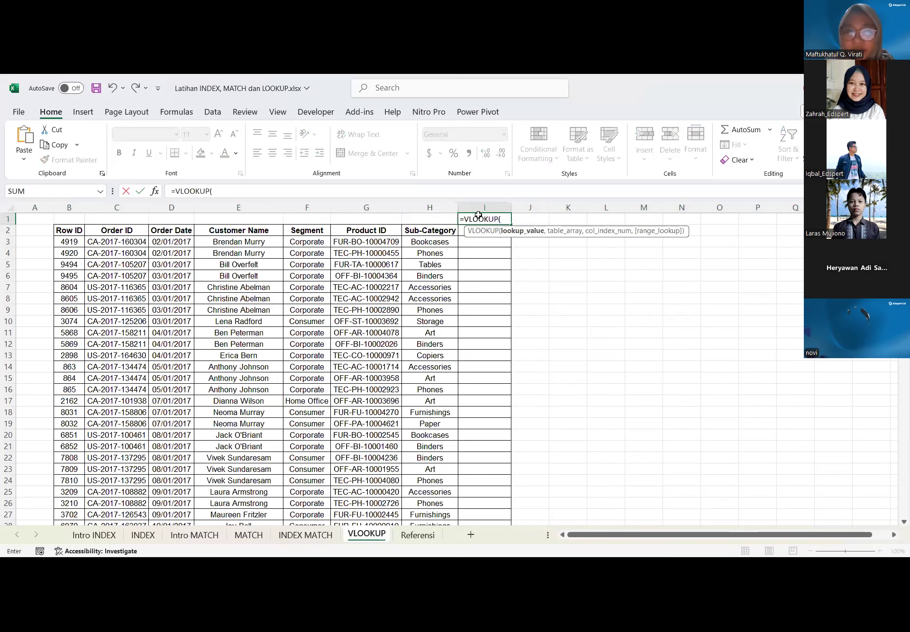
pyautogui.write('Apa yang mau dicari, ')
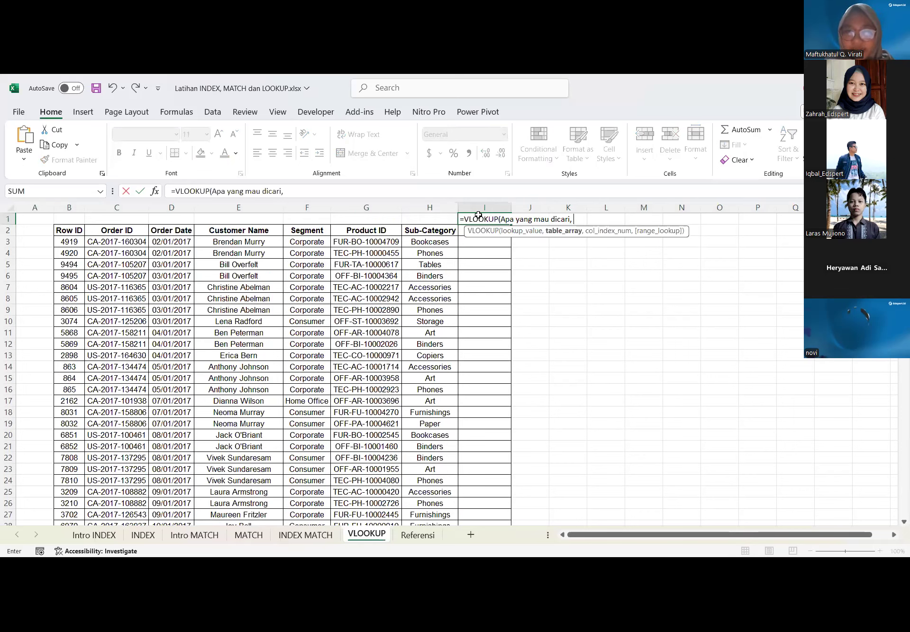
pyautogui.write('Tabel Referensi, ')
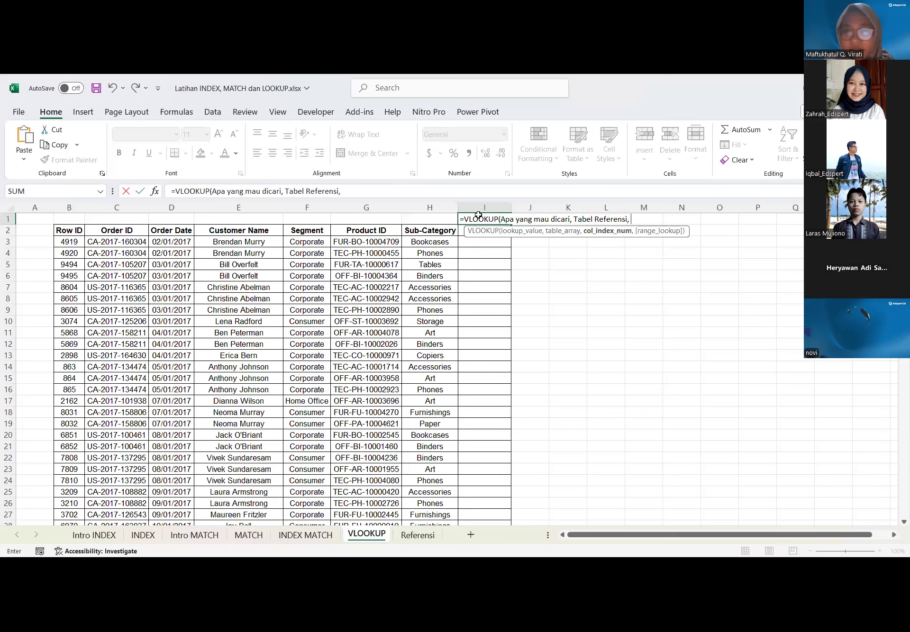
pyautogui.write('Ada di kolom ')
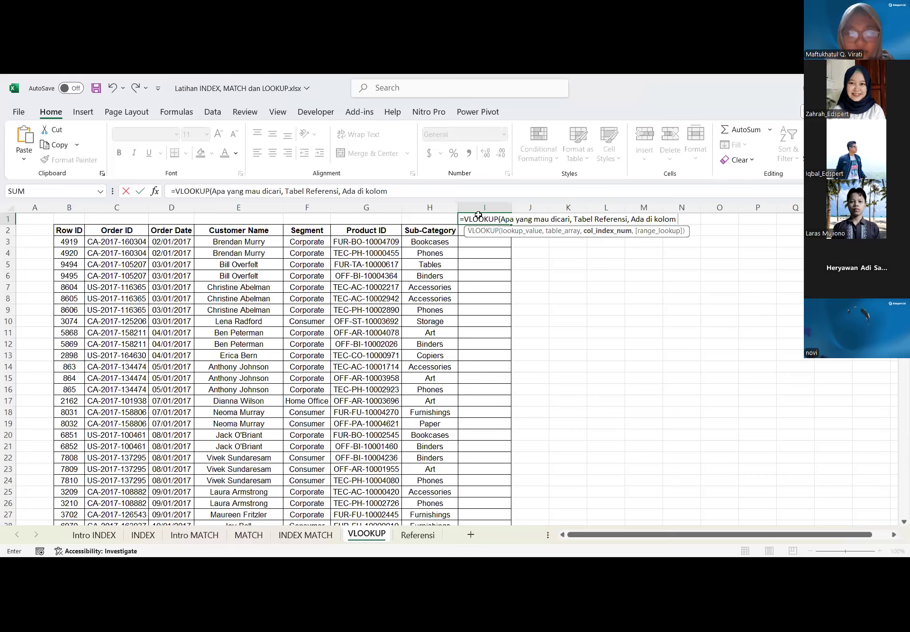
pyautogui.write('ke berapa, True/False')
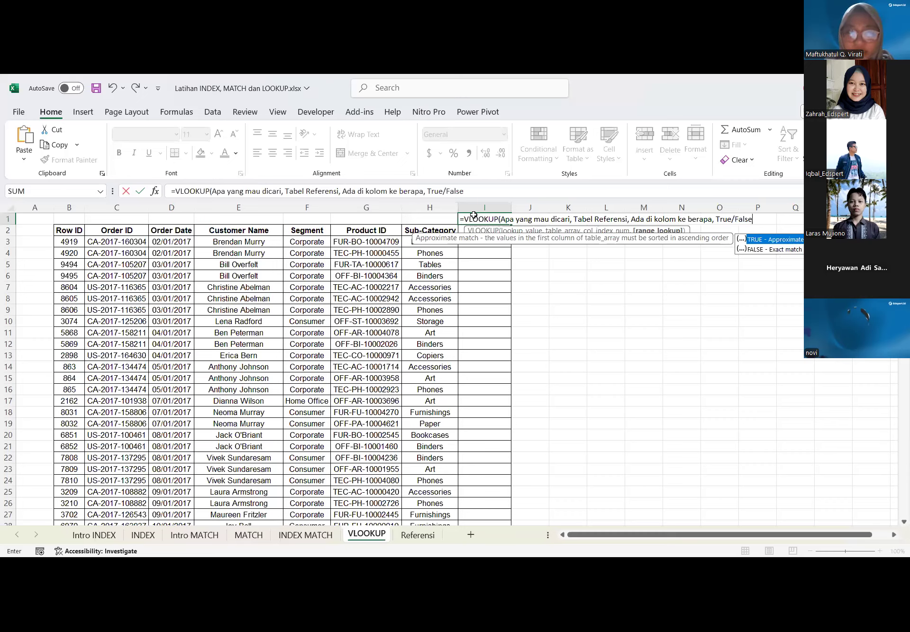
pyautogui.write(')')
pyautogui.press('Return')
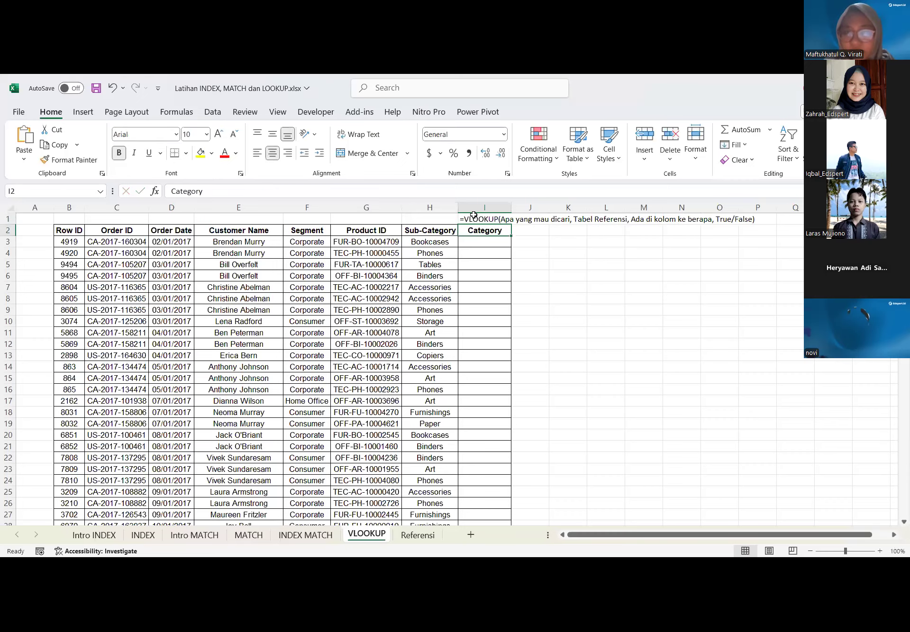
# Start a VLOOKUP formula in I3 with the Sub-Category cell H3 as the lookup value
pyautogui.click(539, 246)
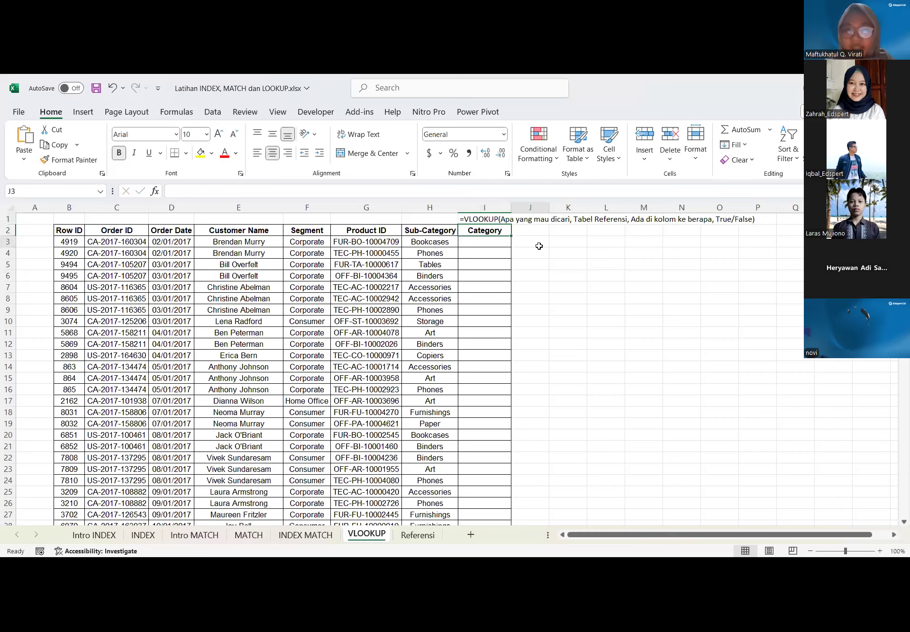
pyautogui.click(502, 244)
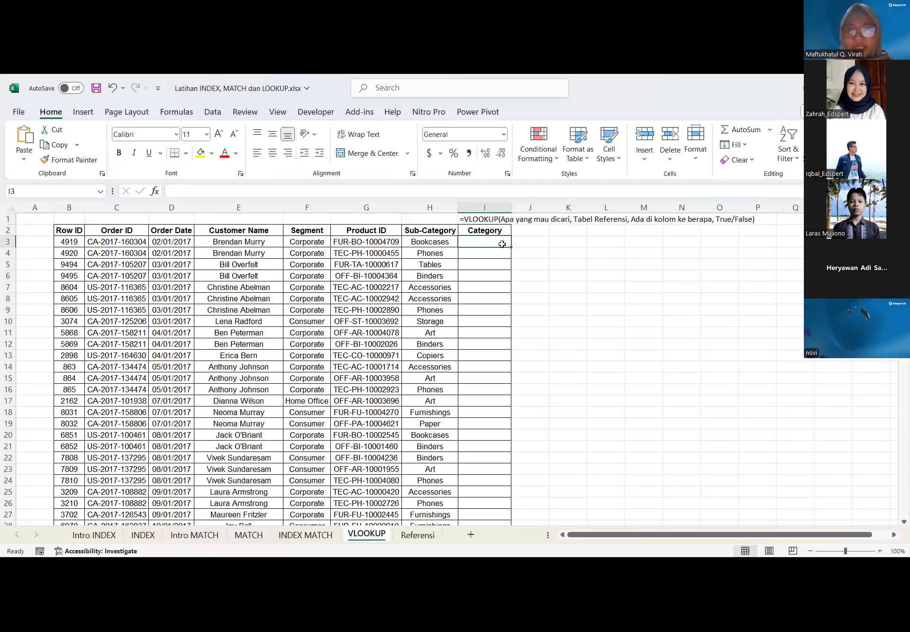
pyautogui.write('=')
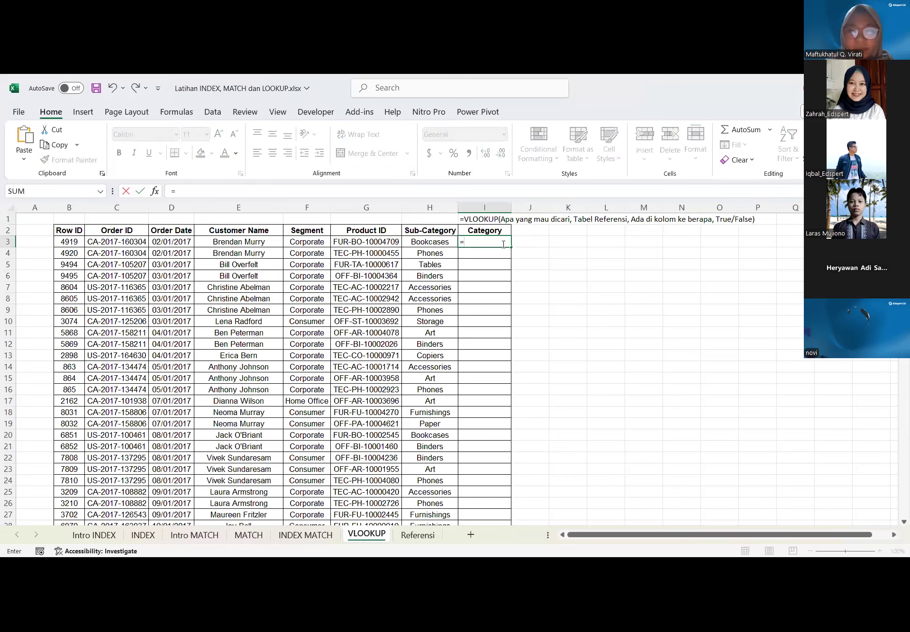
pyautogui.write('VLOOKUP')
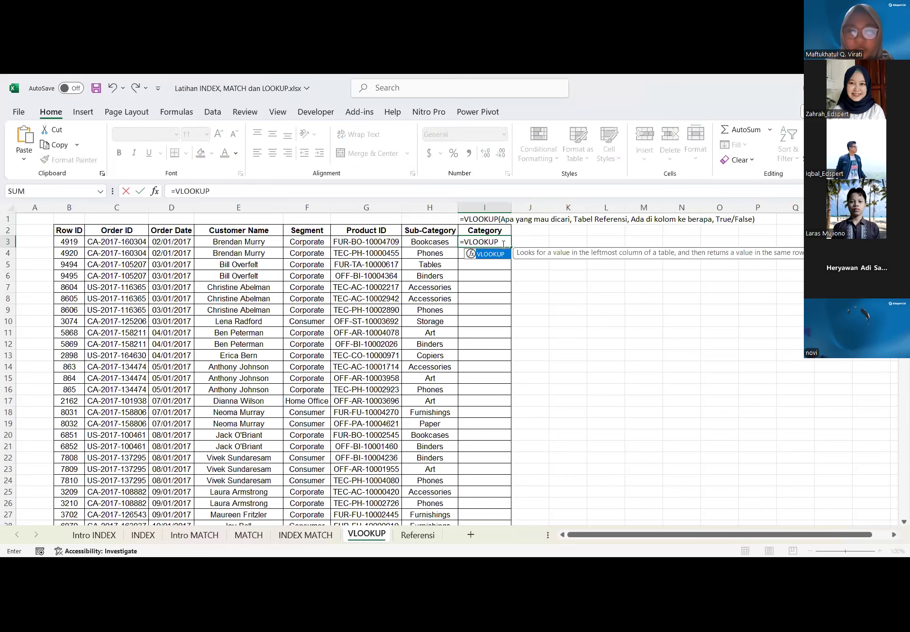
pyautogui.write('(')
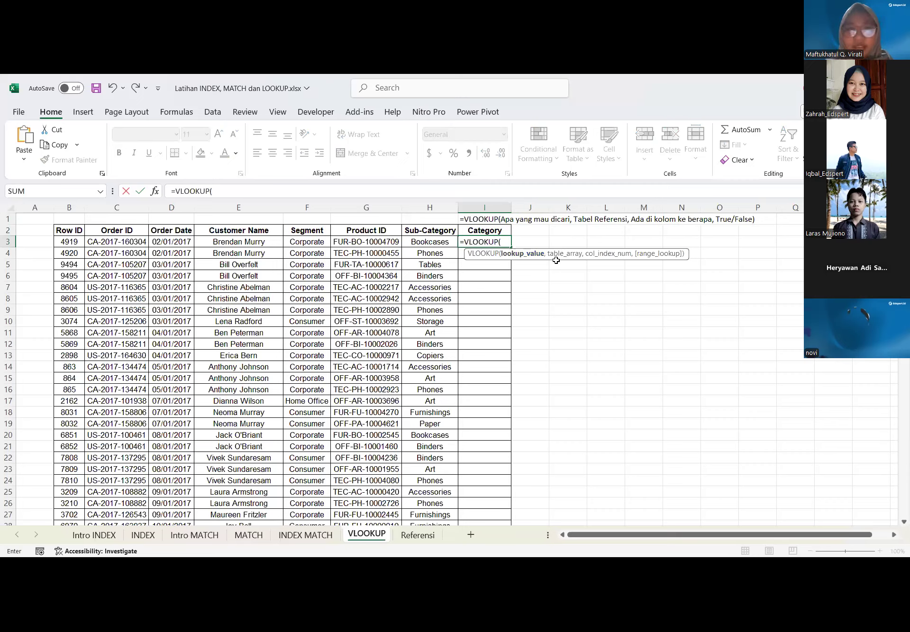
pyautogui.click(426, 243)
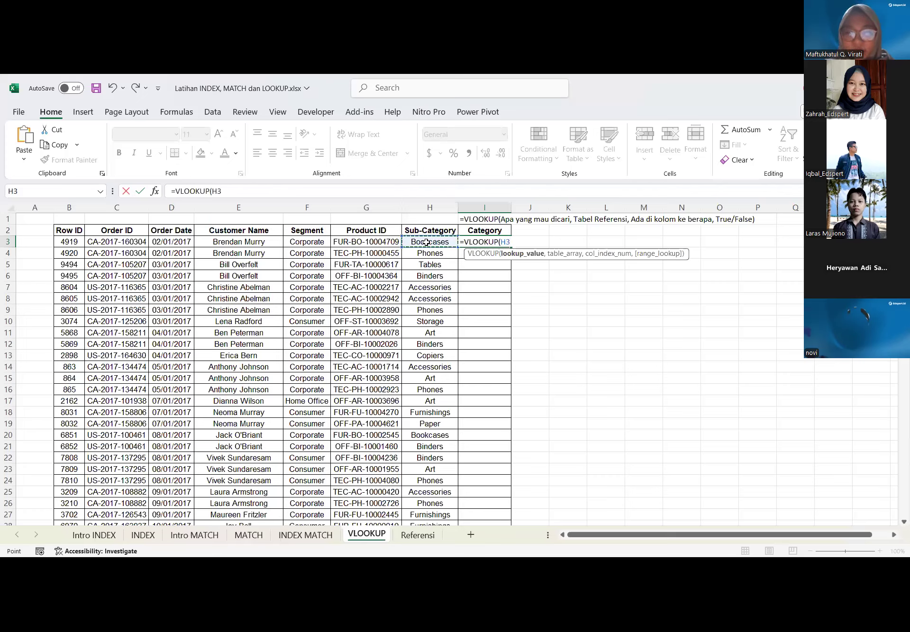
pyautogui.write(',')
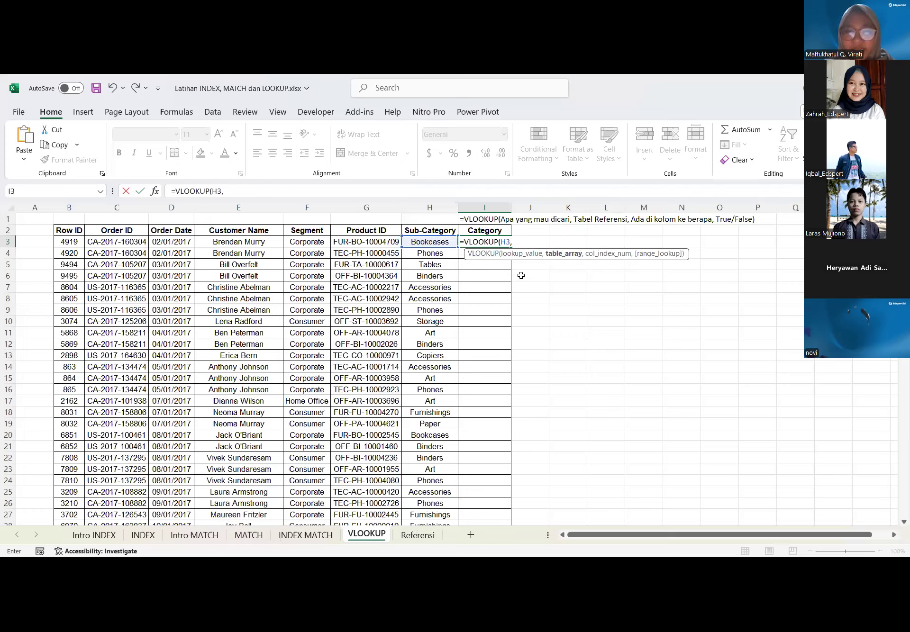
pyautogui.press('BackSpace')
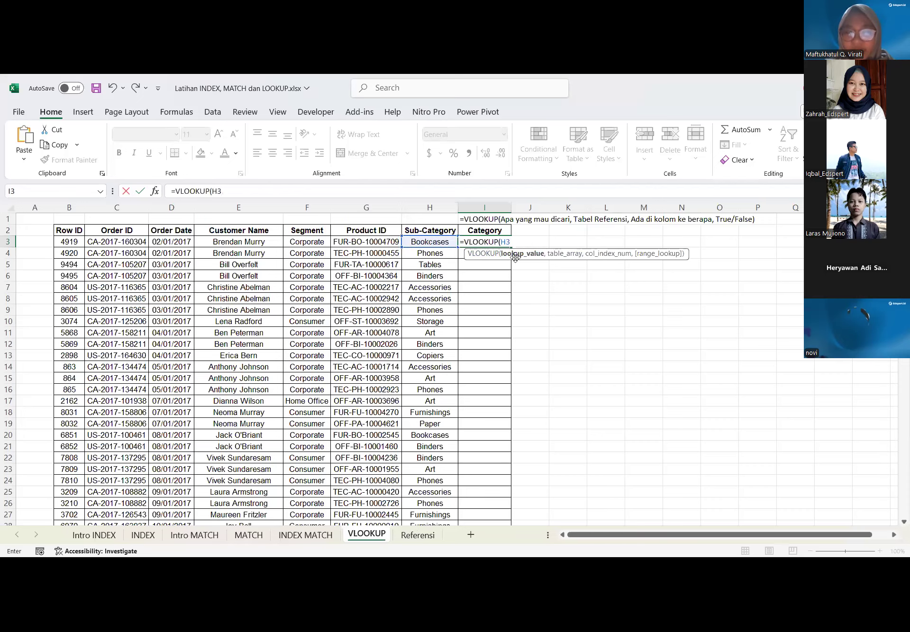
pyautogui.write(',')
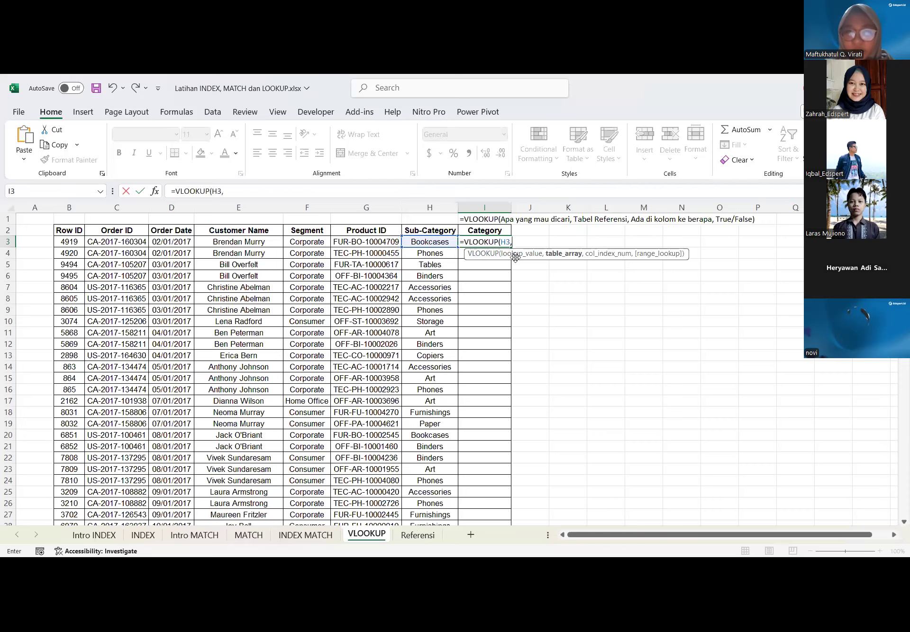
# Set the formula's table array to B3:D19 on the Referensi sheet and inspect the sheet reference
pyautogui.click(414, 535)
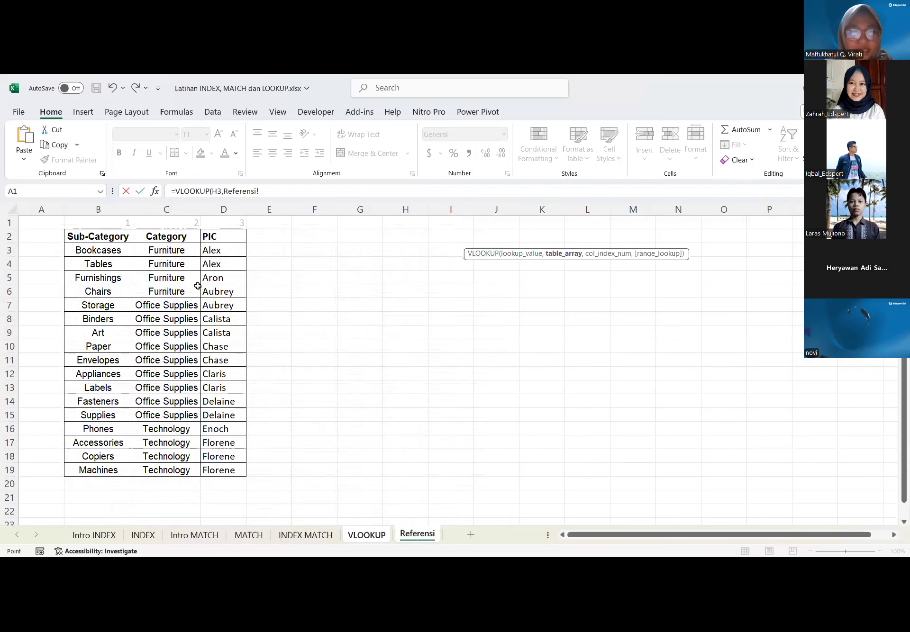
pyautogui.click(79, 248)
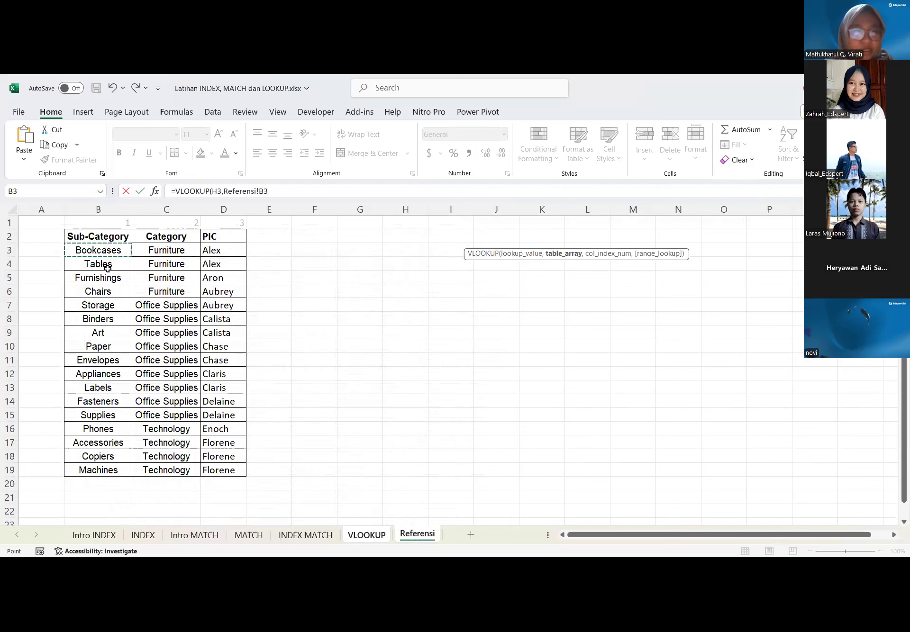
pyautogui.keyDown('shift'); pyautogui.click(235, 473); pyautogui.keyUp('shift')
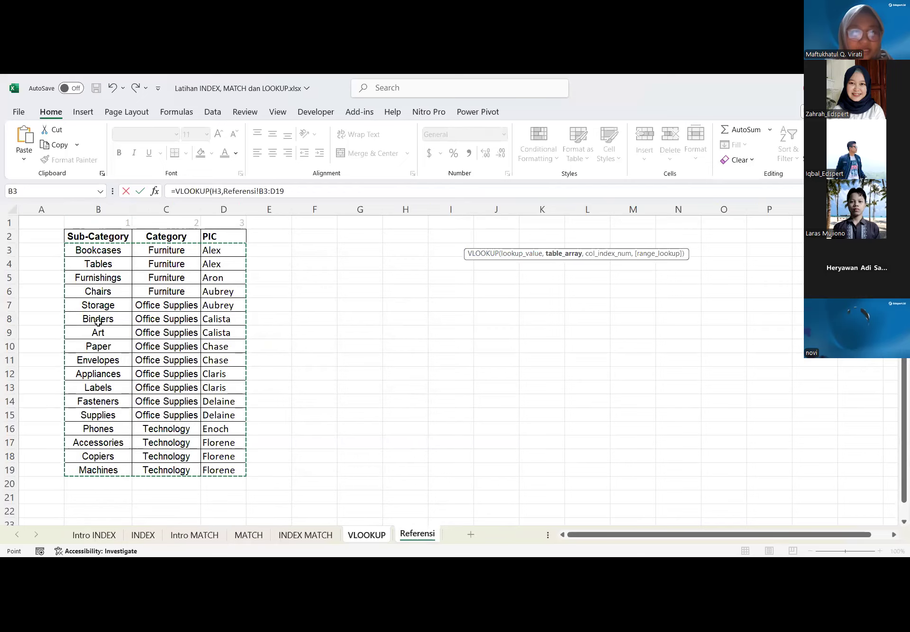
pyautogui.click(280, 192)
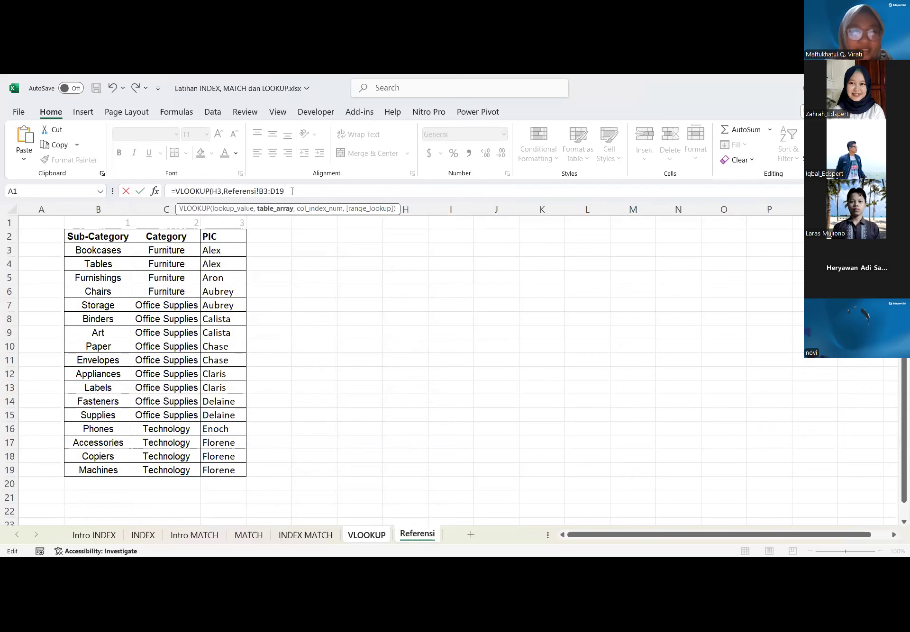
pyautogui.doubleClick(228, 192)
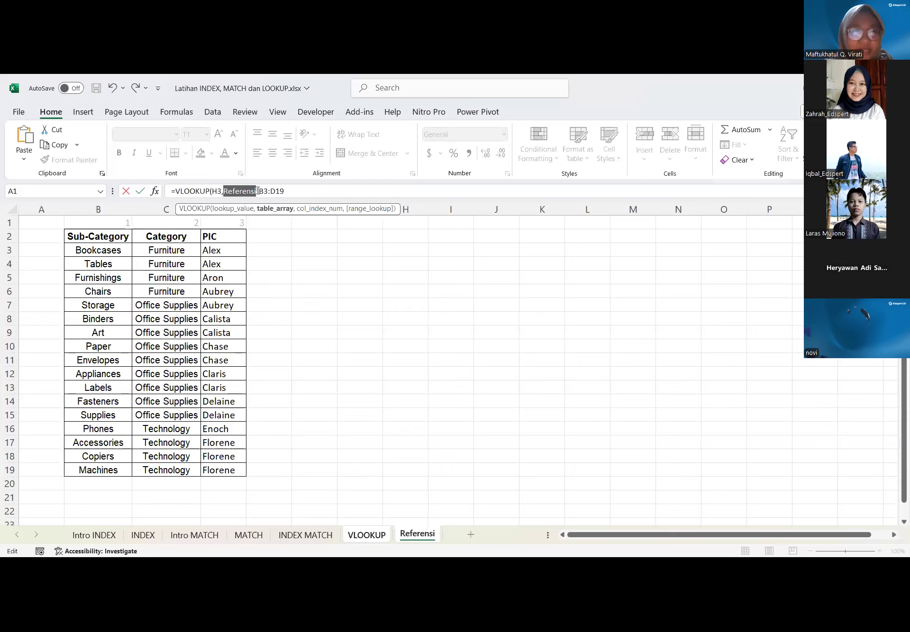
# Complete the I3 formula with column index 2 and FALSE for an exact match
pyautogui.click(318, 192)
pyautogui.write(',2')
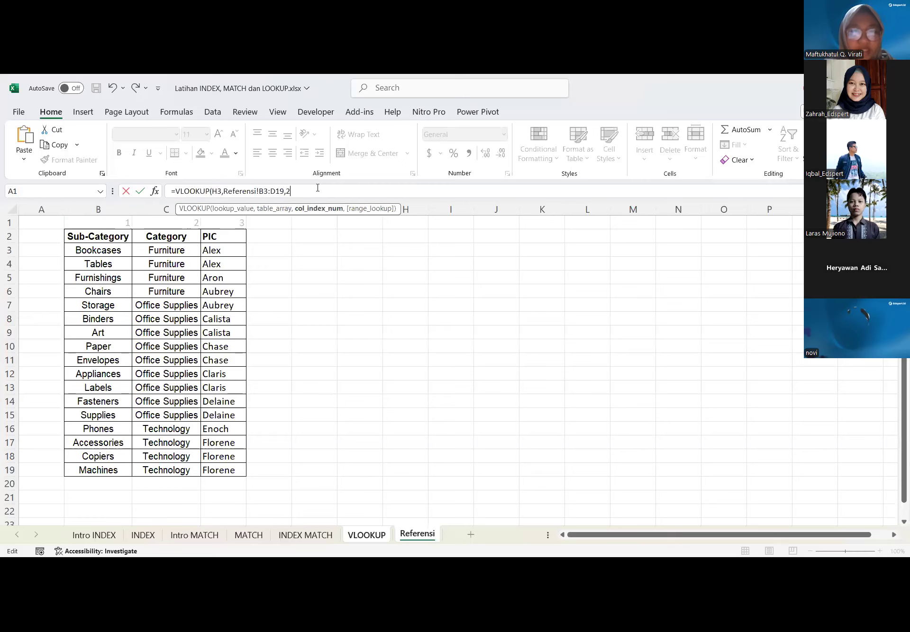
pyautogui.write(',FALS')
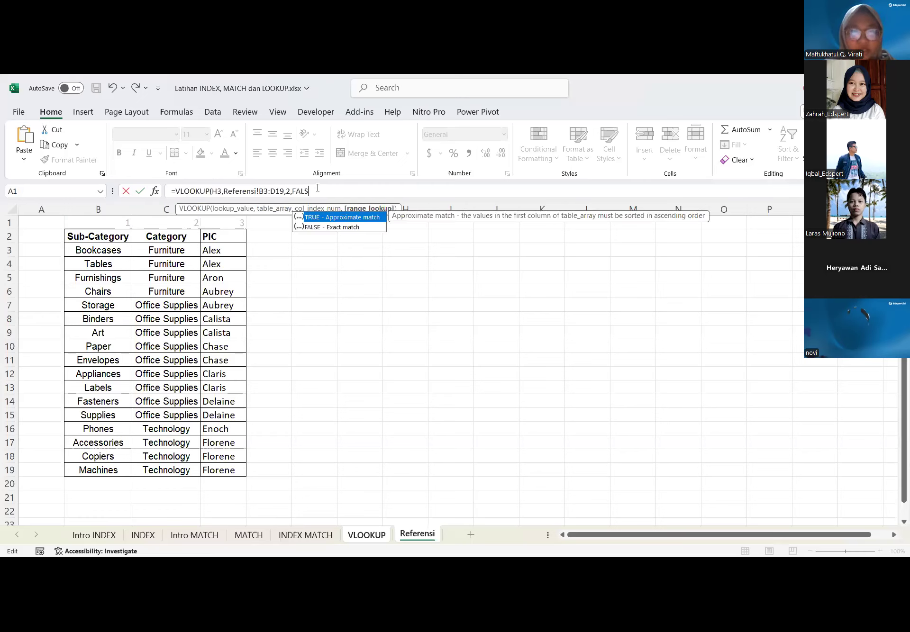
pyautogui.write('E)')
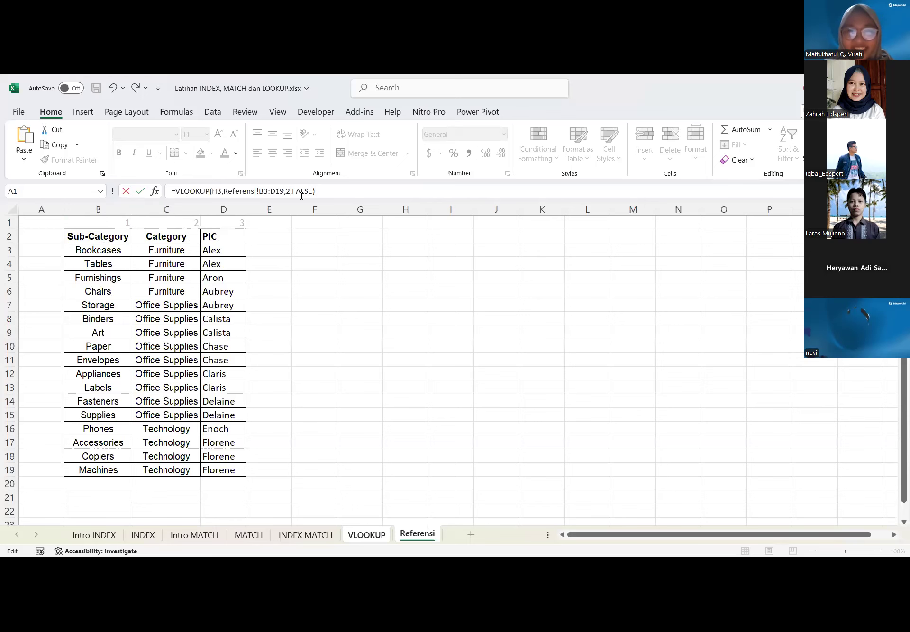
pyautogui.press('Return')
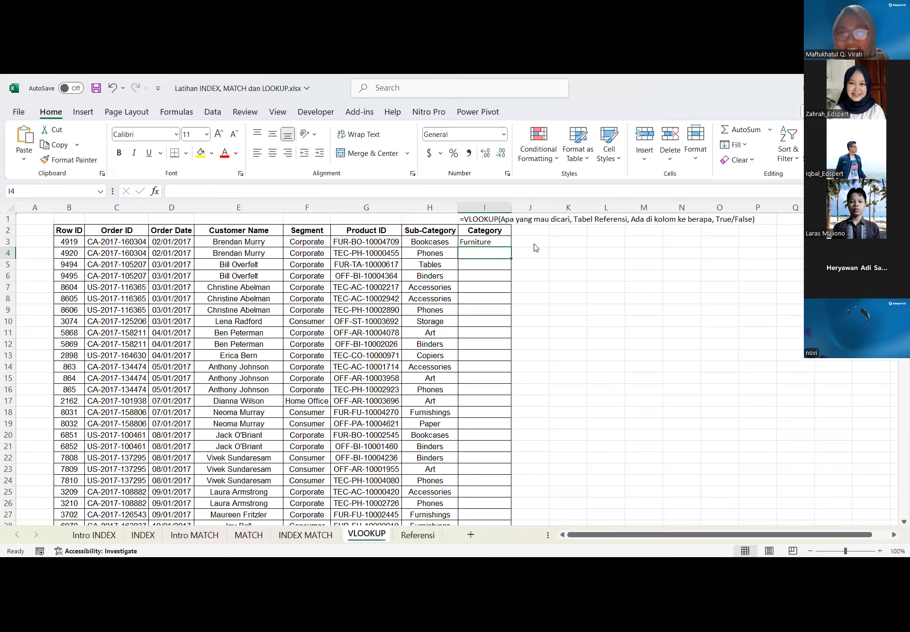
# Clear the VLOOKUP formula from I3 of the Category column
pyautogui.click(535, 246)
pyautogui.click(508, 242)
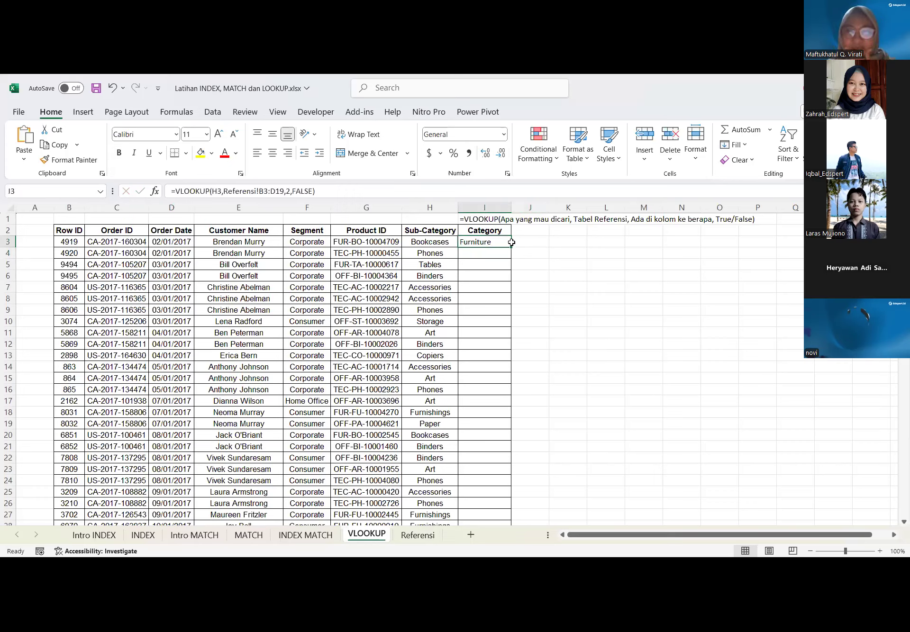
pyautogui.press('BackSpace')
pyautogui.click(546, 250)
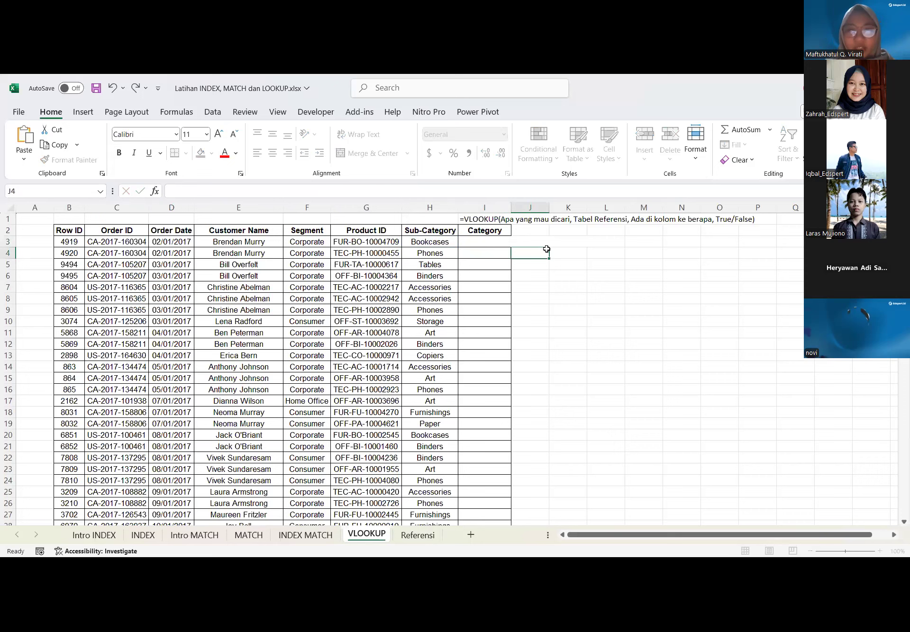
# Start a VLOOKUP formula in I3 of the Category column using the Sub-Category cell H3 as lookup value
pyautogui.click(494, 239)
pyautogui.write('=')
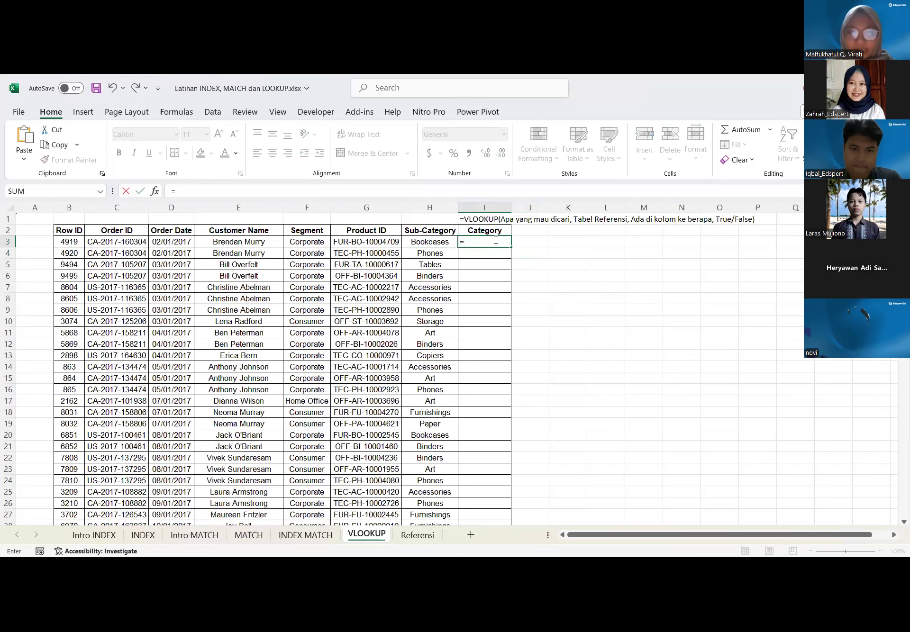
pyautogui.write('VLOOKUP')
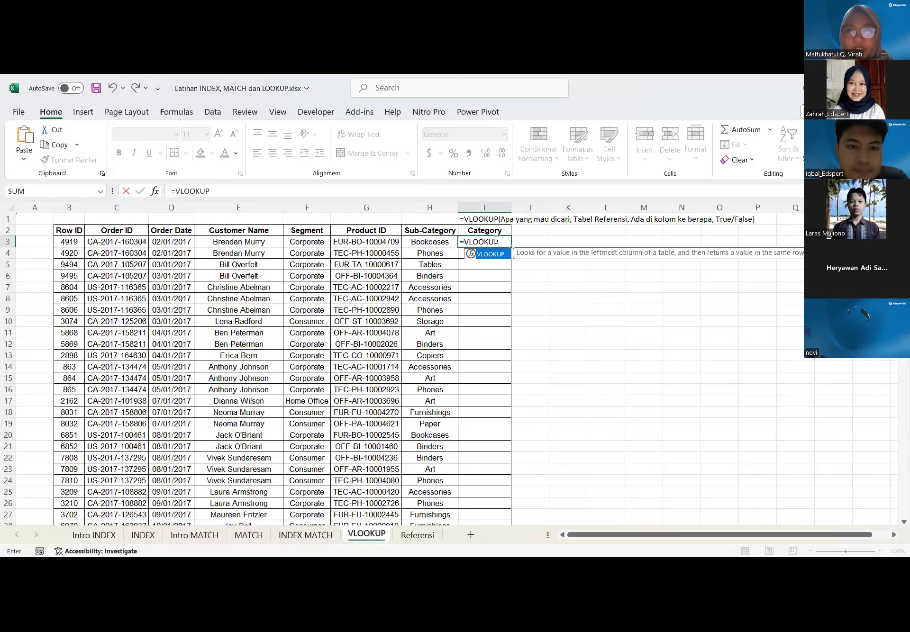
pyautogui.write('(')
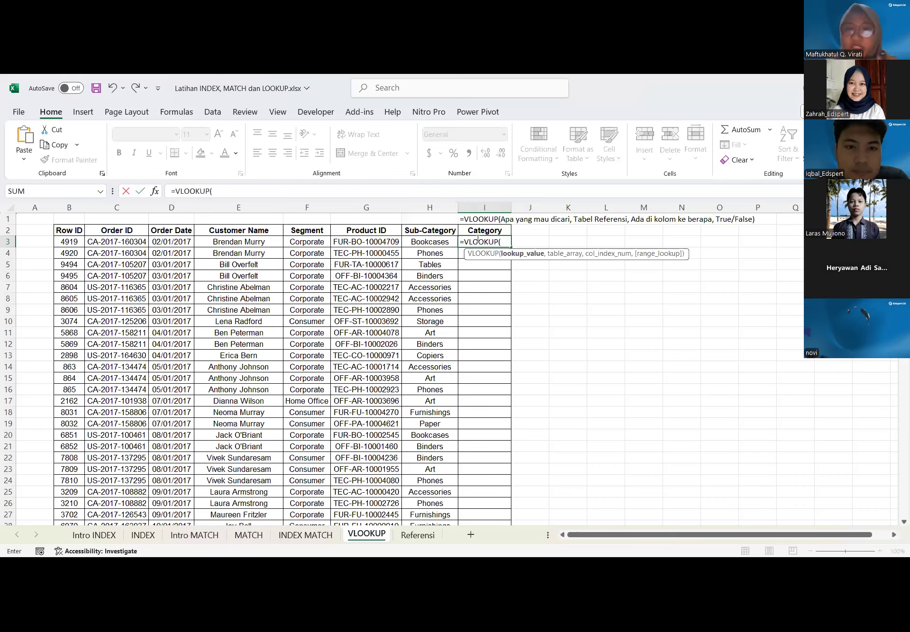
pyautogui.click(428, 241)
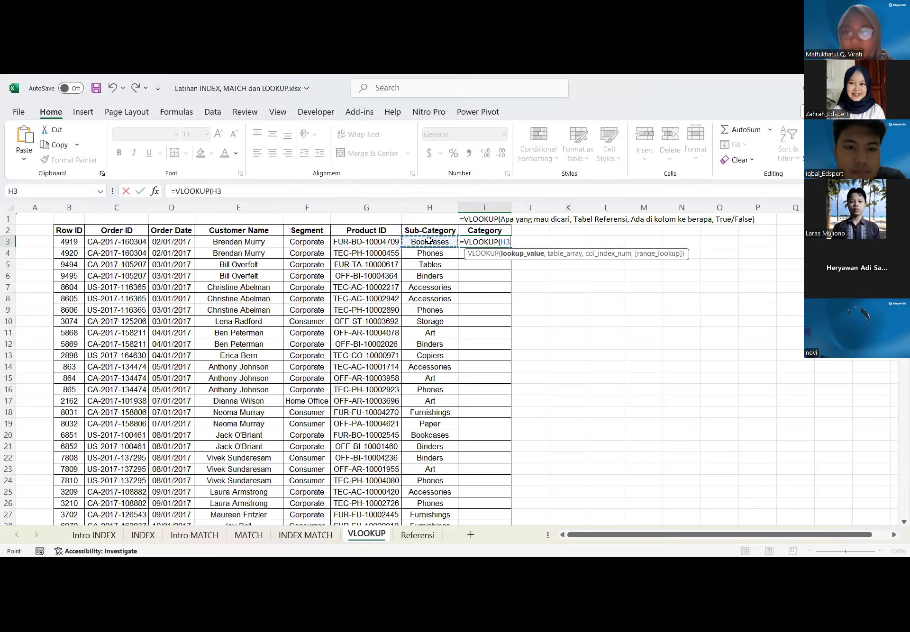
pyautogui.write(',')
pyautogui.press('BackSpace')
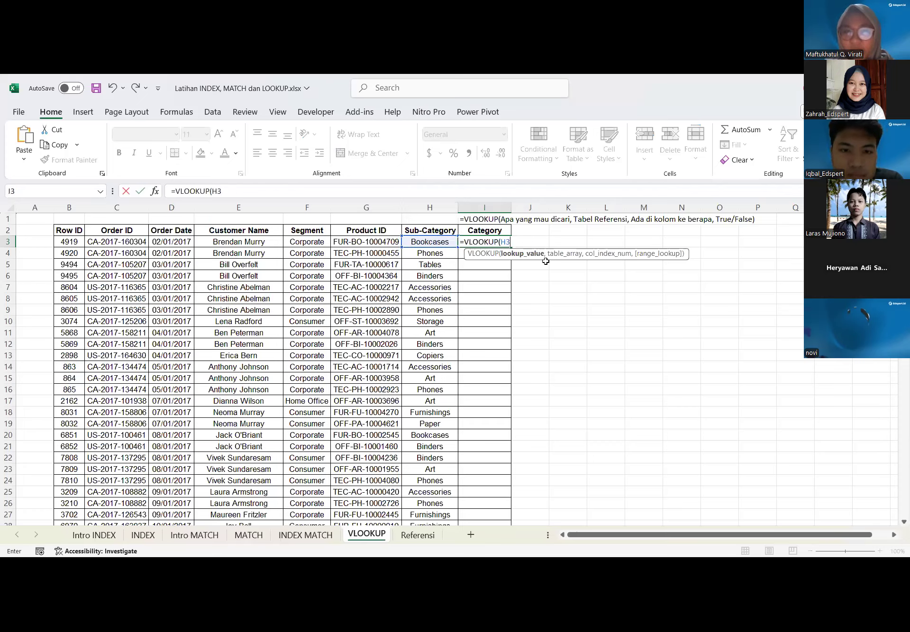
pyautogui.write(',')
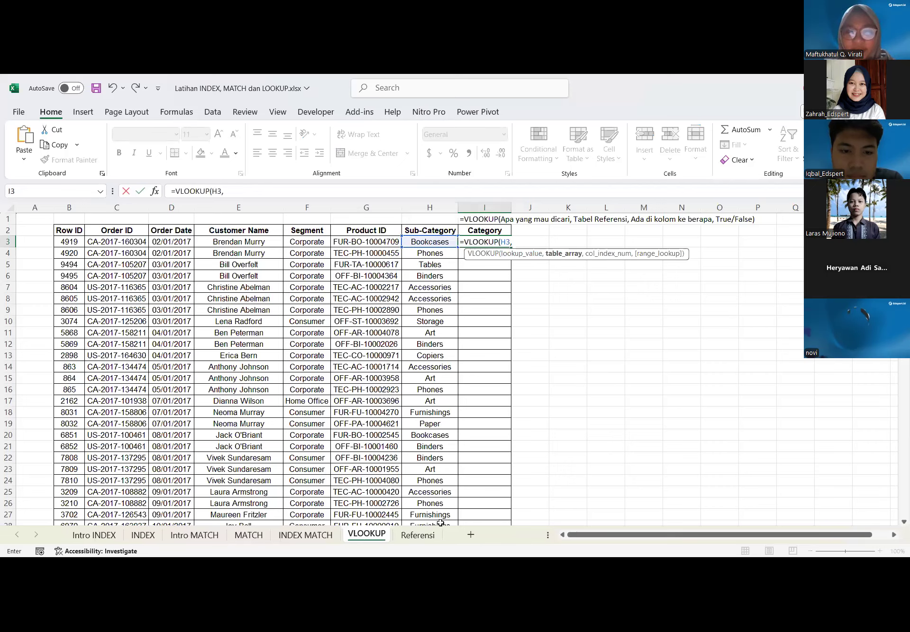
# Set the table array of the I3 formula to B3:D19 on the Referensi sheet
pyautogui.click(412, 536)
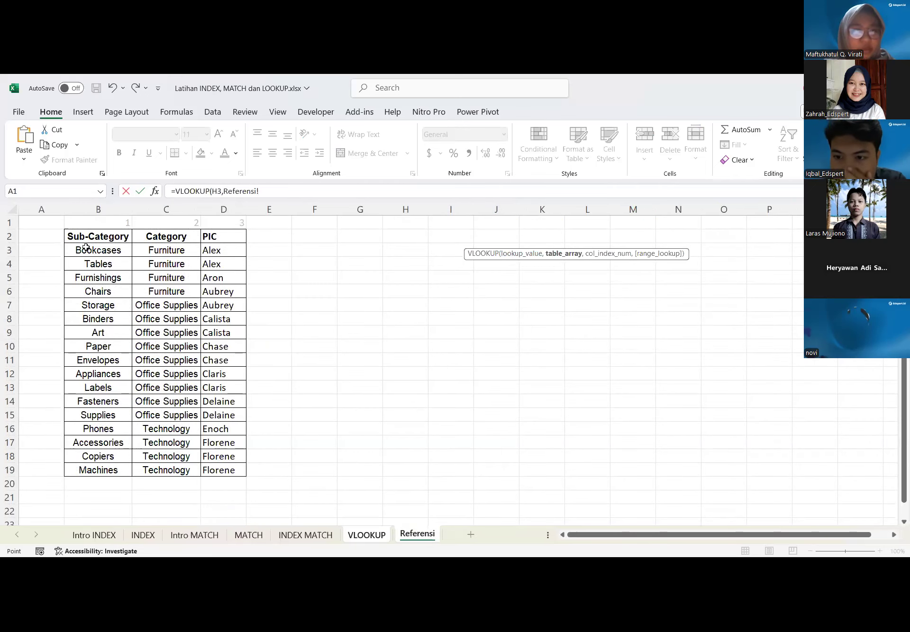
pyautogui.moveTo(86, 248); pyautogui.dragTo(238, 468)
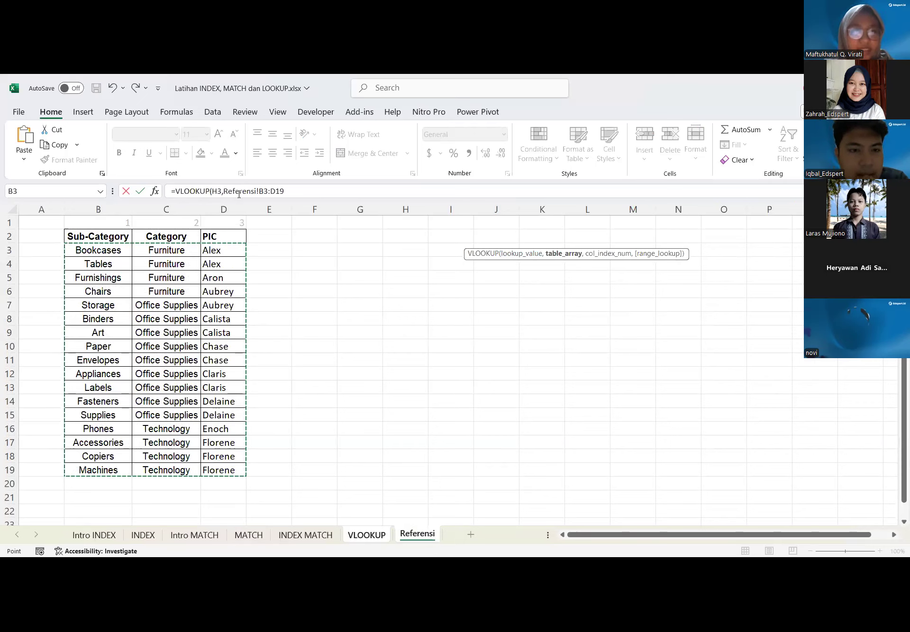
pyautogui.click(296, 191)
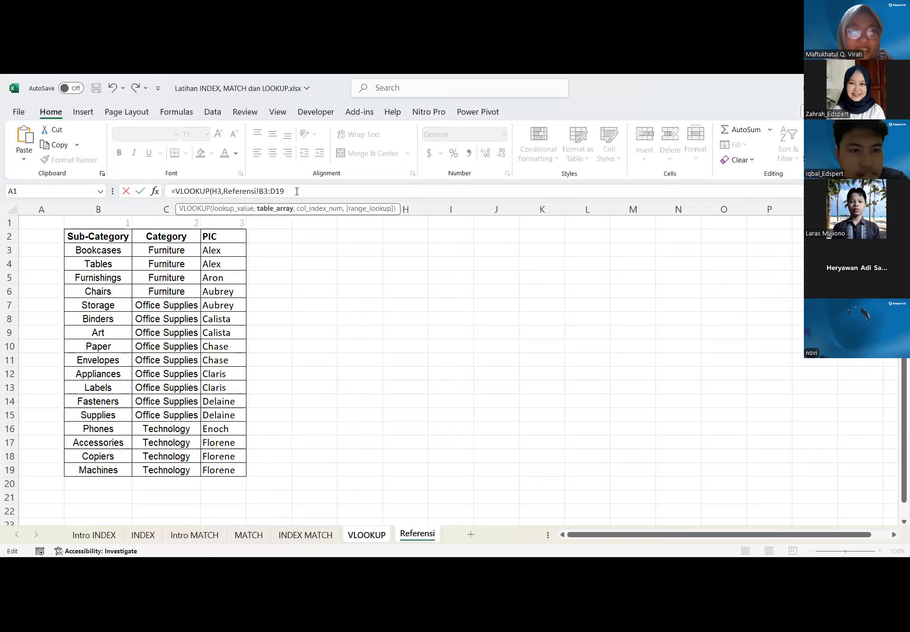
# Finish the I3 formula with column index 2 and FALSE for an exact match
pyautogui.write(',')
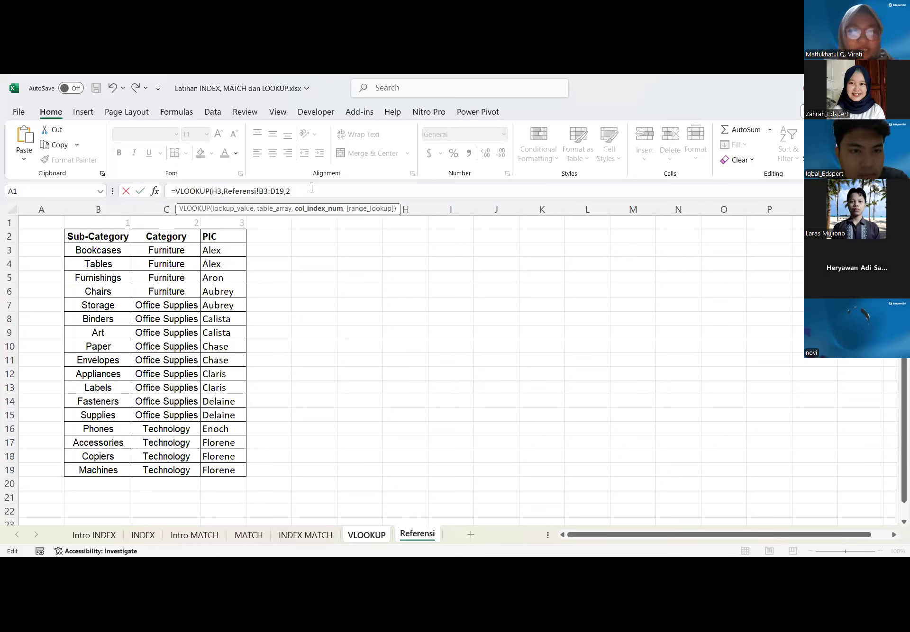
pyautogui.write('2,FALSE)')
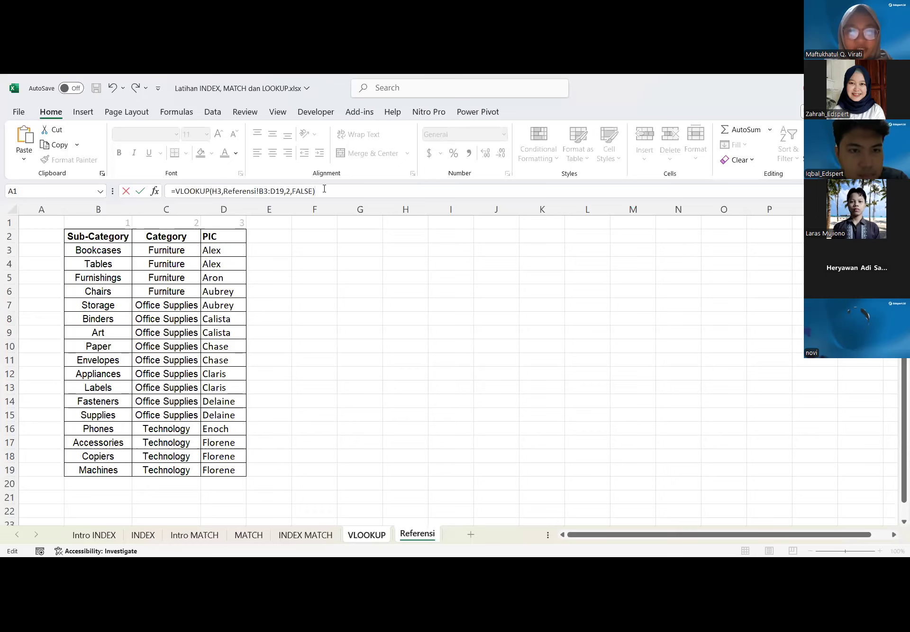
pyautogui.press('Left')
pyautogui.hotkey('shift', 'Left')
pyautogui.hotkey('shift', 'Left')
pyautogui.hotkey('shift', 'Left')
pyautogui.hotkey('shift', 'Left')
pyautogui.hotkey('shift', 'Left')
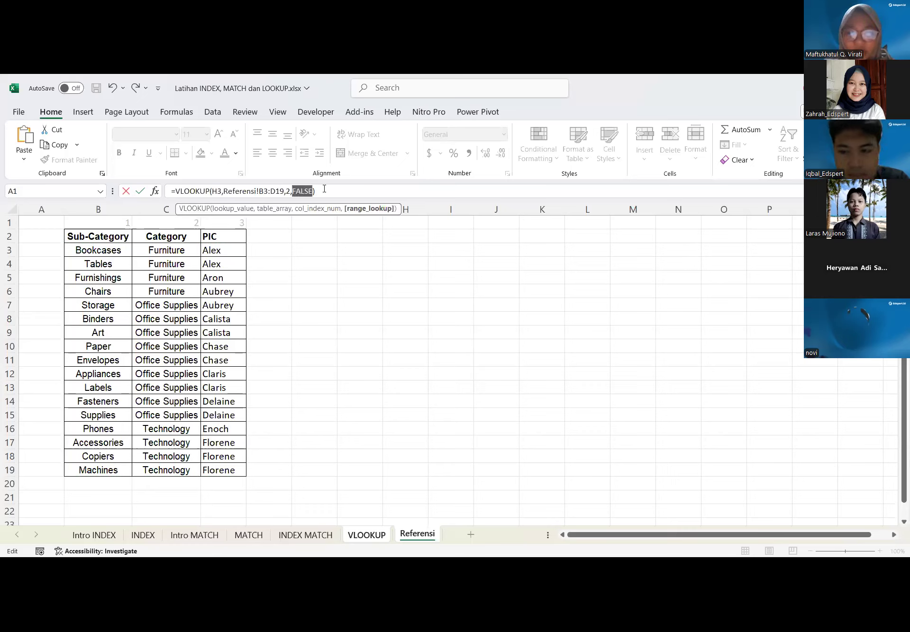
pyautogui.write('FALSE')
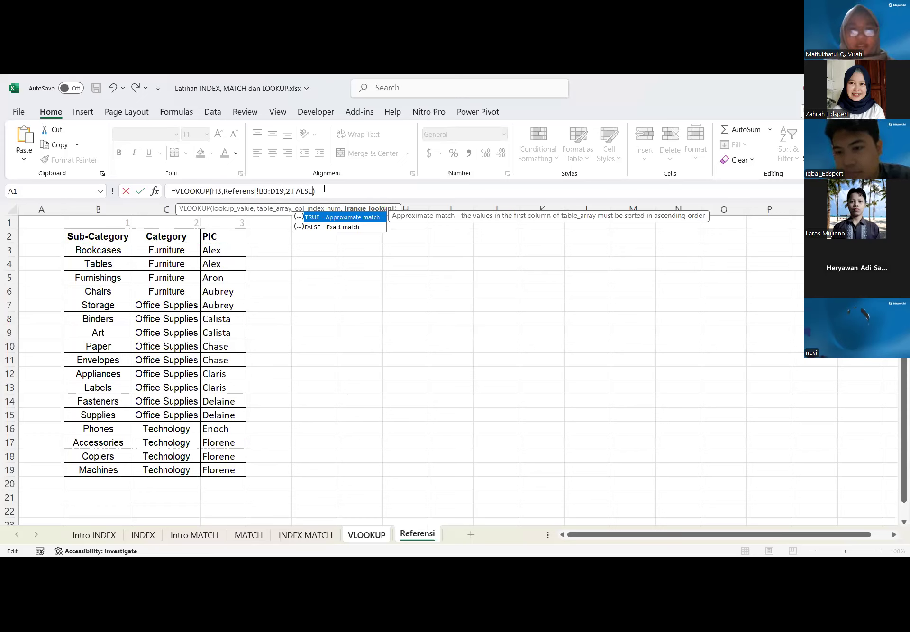
pyautogui.press('Right')
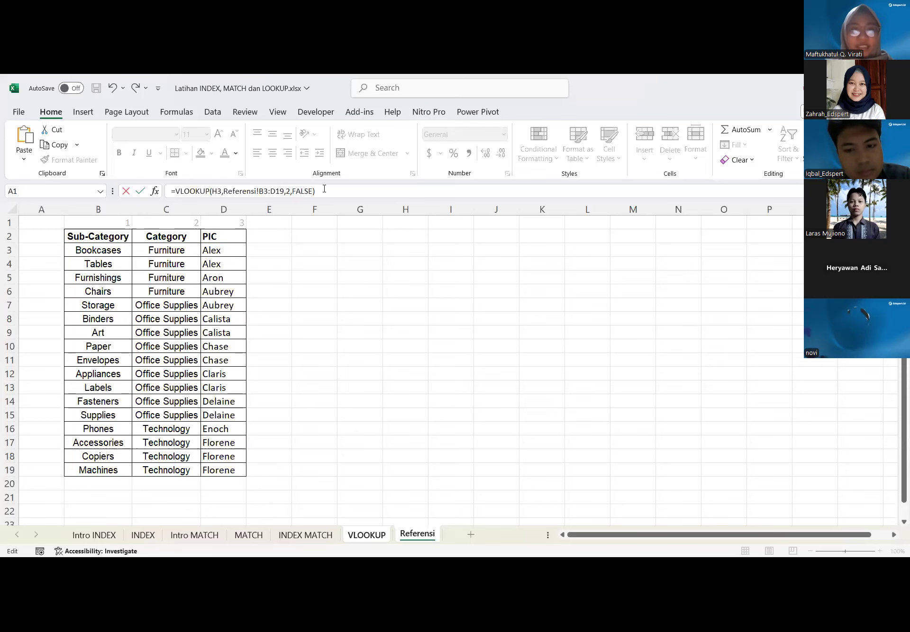
pyautogui.press('Return')
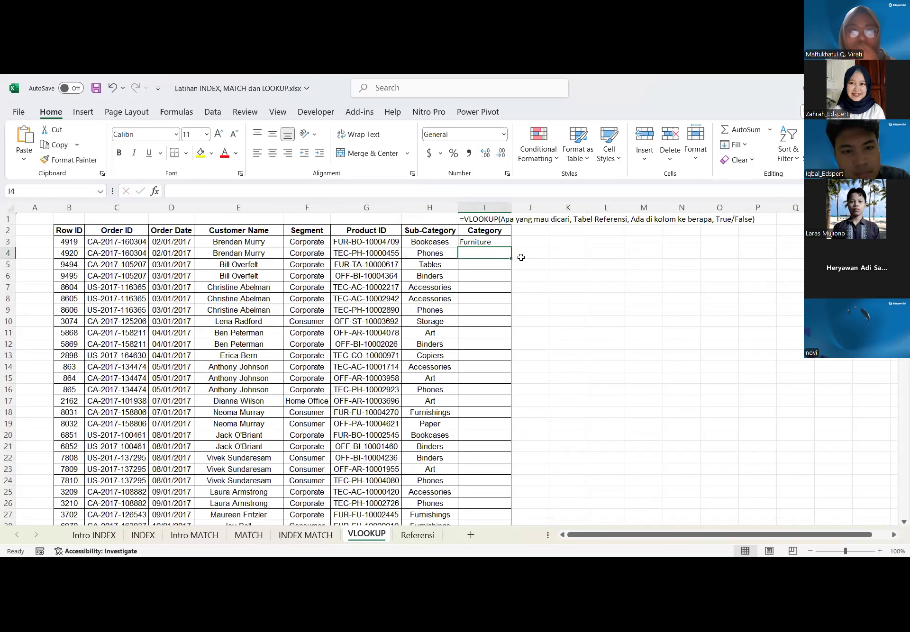
# Enter a match-type note beside the table with FALSE in L3 and "Sama persis" in M3
pyautogui.click(569, 241)
pyautogui.press('Tab')
pyautogui.write('False')
pyautogui.press('Tab')
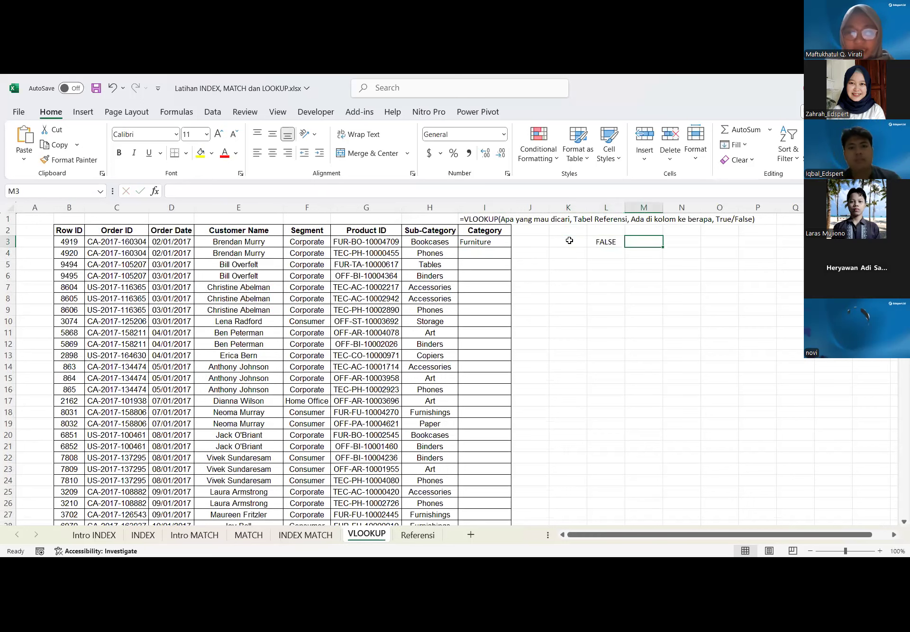
pyautogui.write('Ma')
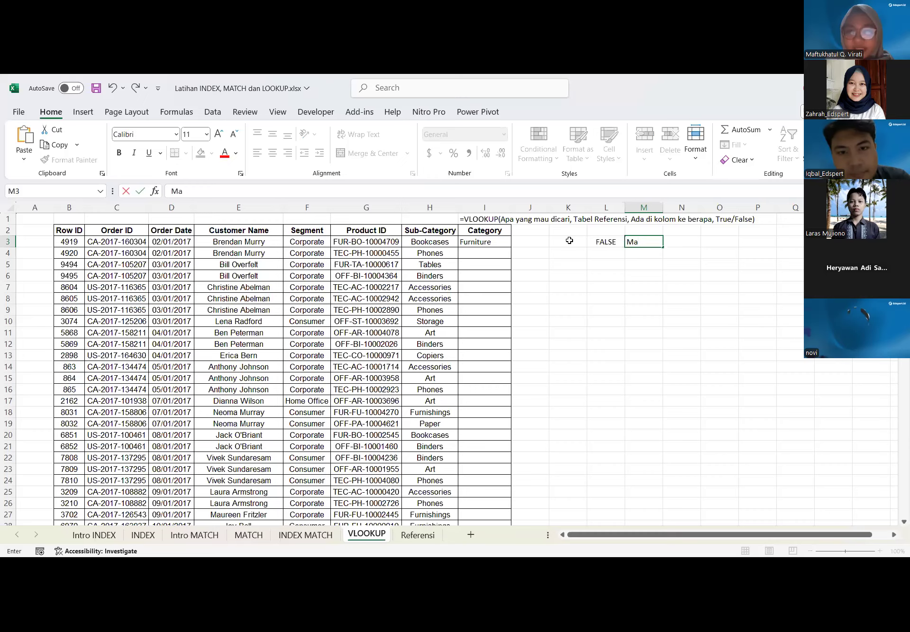
pyautogui.press('BackSpace')
pyautogui.press('BackSpace')
pyautogui.write('Sama p')
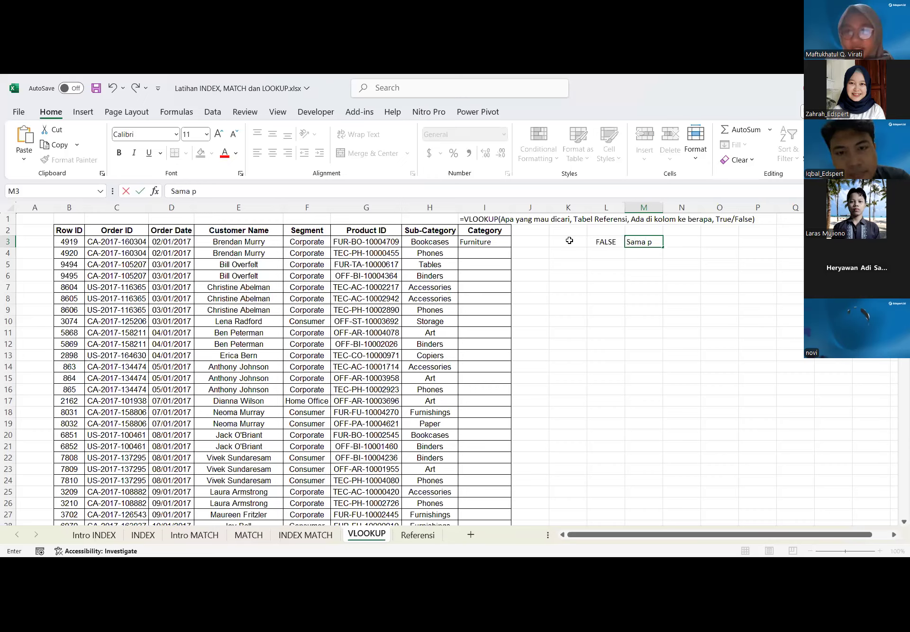
pyautogui.write('ersis')
pyautogui.press('Return')
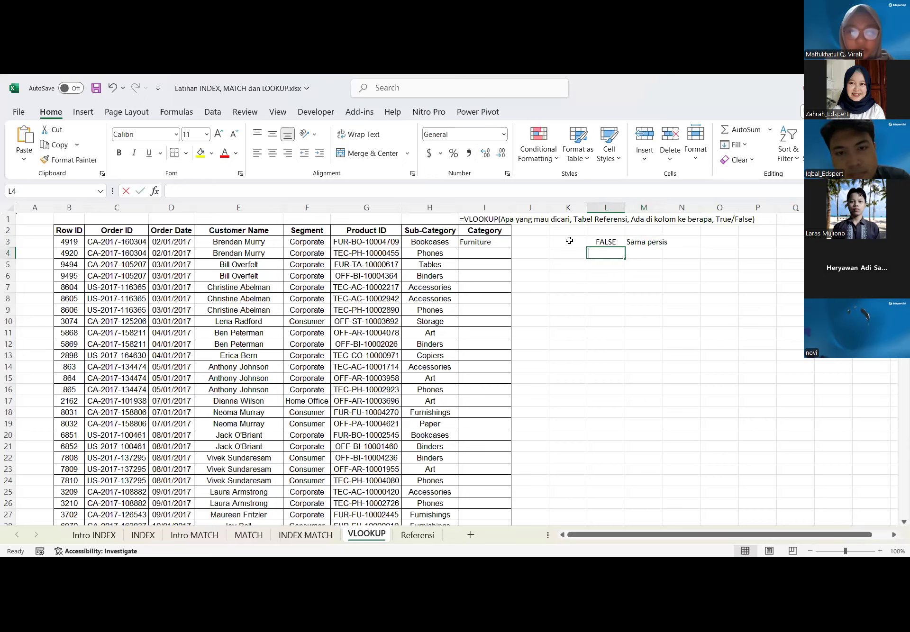
# Add a second match-type note with TRUE in L4 and "Pendekatan sesuai urutan" in M4
pyautogui.write('TRYE')
pyautogui.press('Tab')
pyautogui.write('Se')
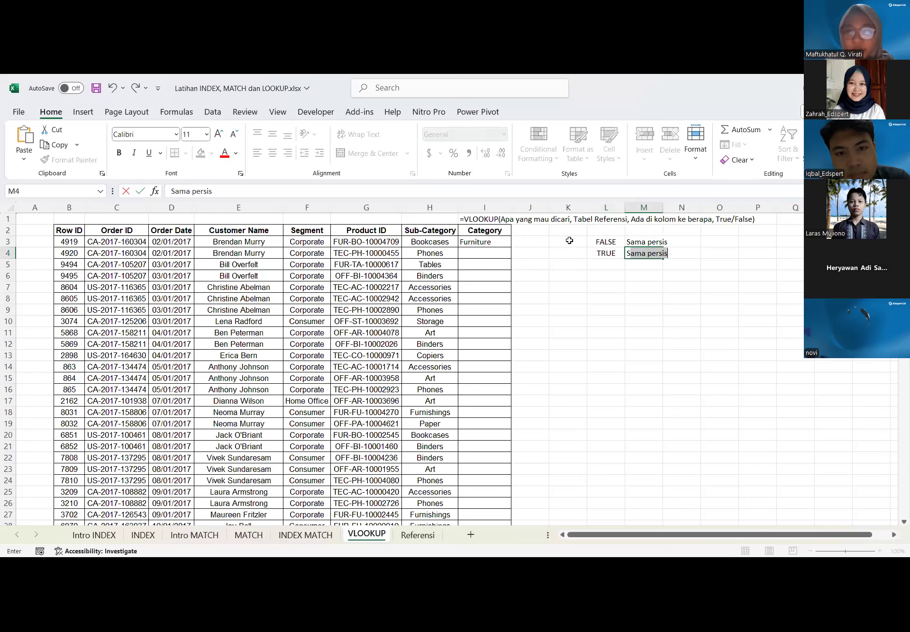
pyautogui.write('u')
pyautogui.press('BackSpace')
pyautogui.press('BackSpace')
pyautogui.press('BackSpace')
pyautogui.write('Pendekat')
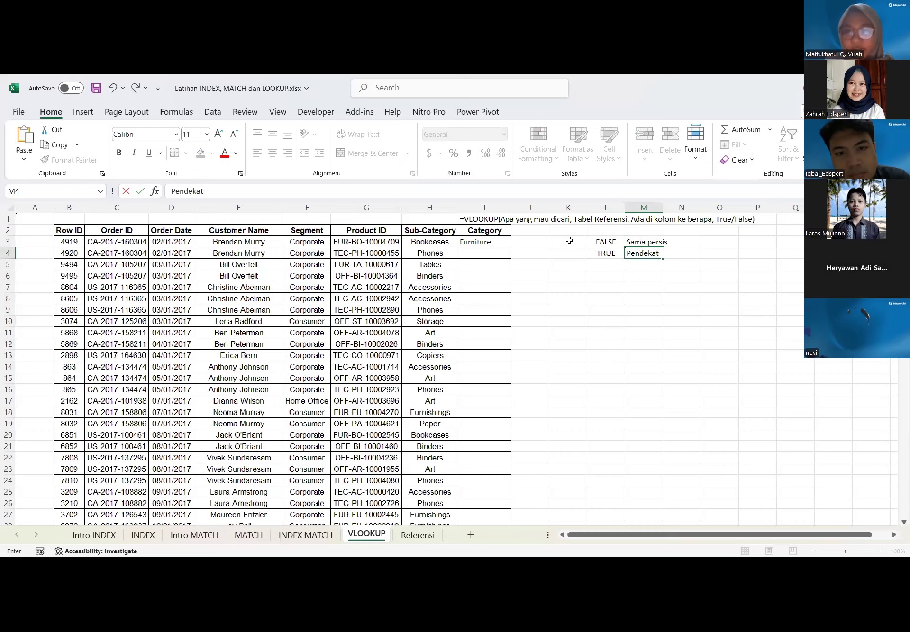
pyautogui.write('an sesuai ')
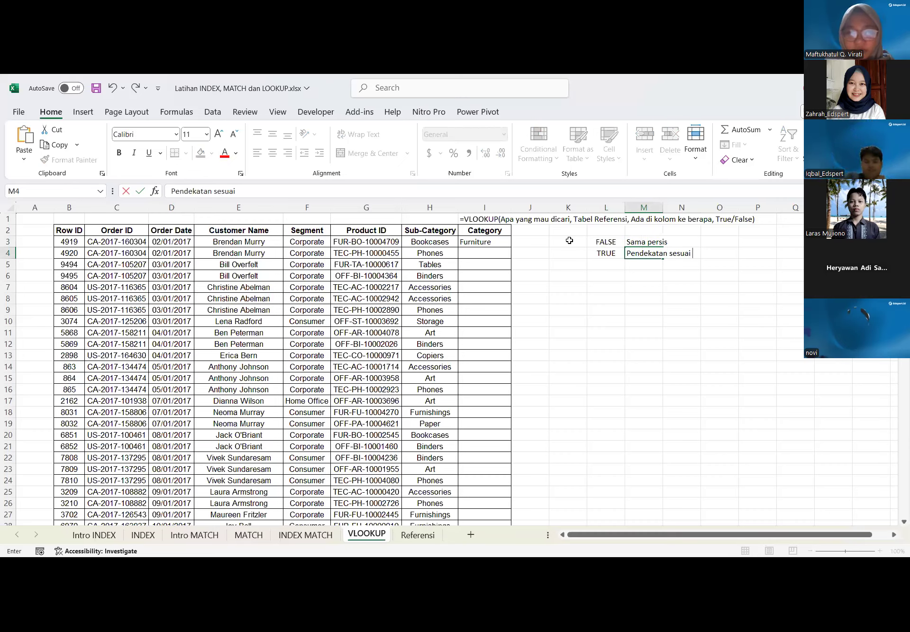
pyautogui.write('urutan')
pyautogui.press('Return')
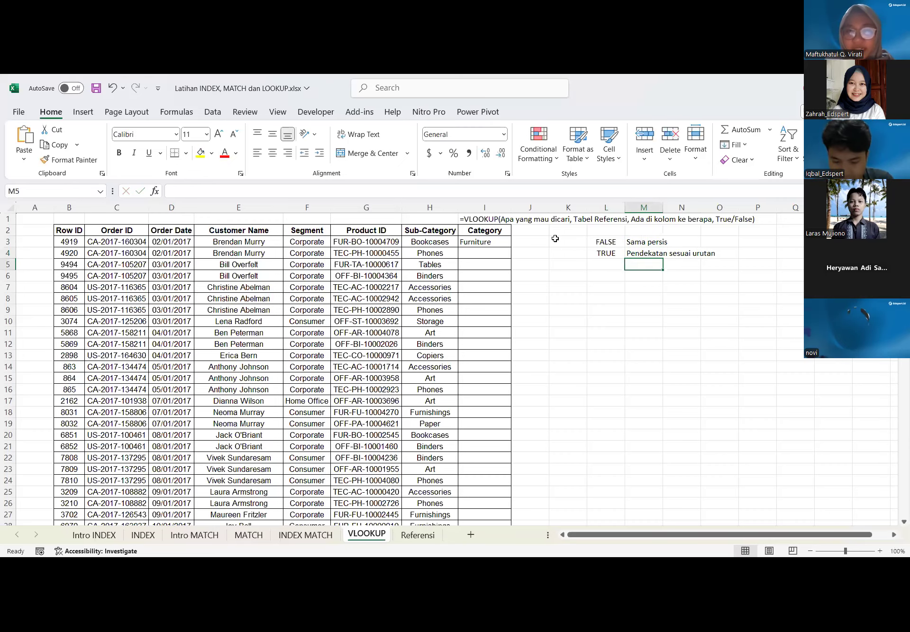
# Change the Sub-Category in H3 to "Bookcase" to test the exact match against the Referensi sheet
pyautogui.click(437, 242)
pyautogui.click(254, 189)
pyautogui.press('BackSpace')
pyautogui.press('Return')
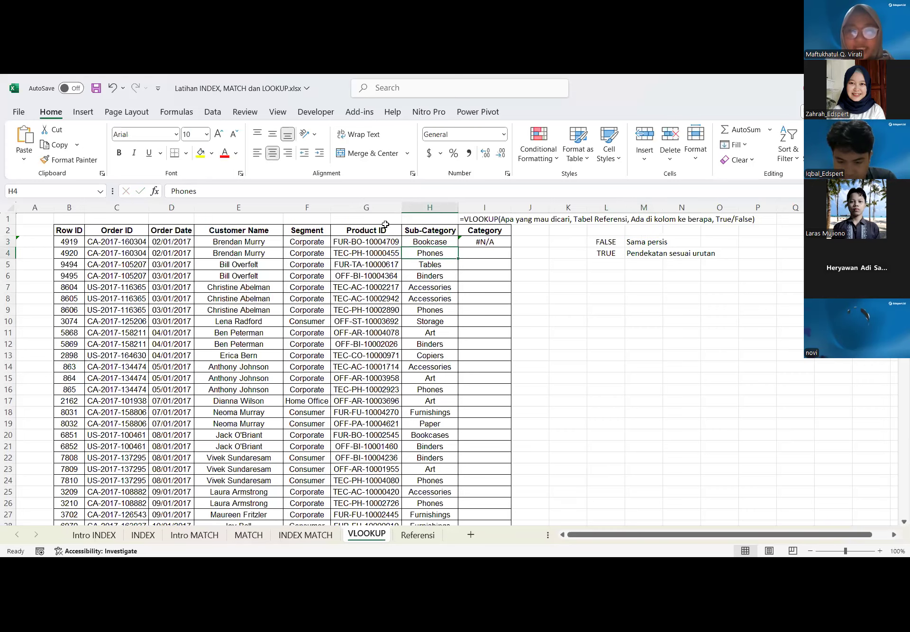
pyautogui.hotkey('ctrl', 'pagedown')
pyautogui.hotkey('ctrl', 'pageup')
# Restore the Sub-Category in H3 to "Bookcases"
pyautogui.click(430, 242)
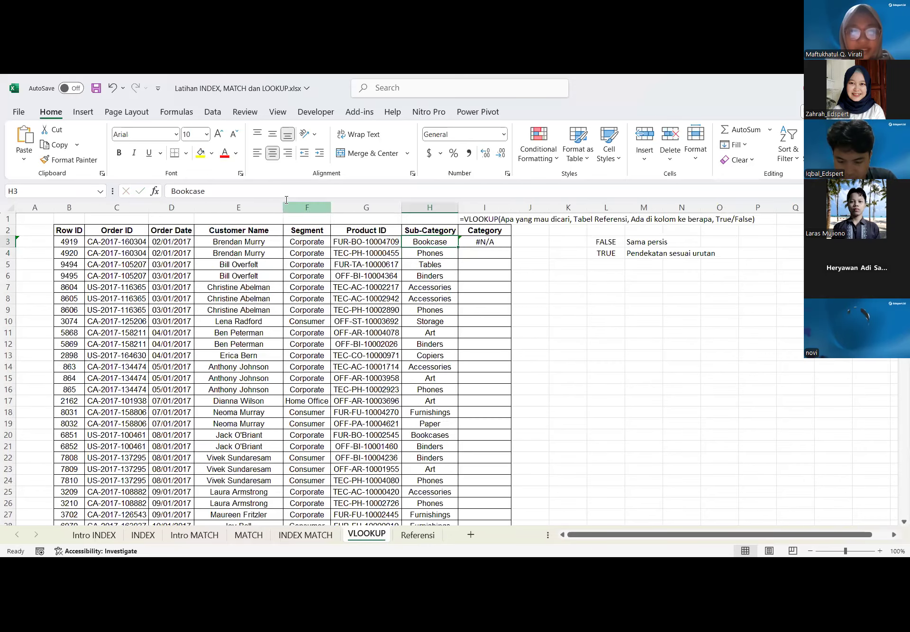
pyautogui.press('F2')
pyautogui.write('s')
pyautogui.press('Return')
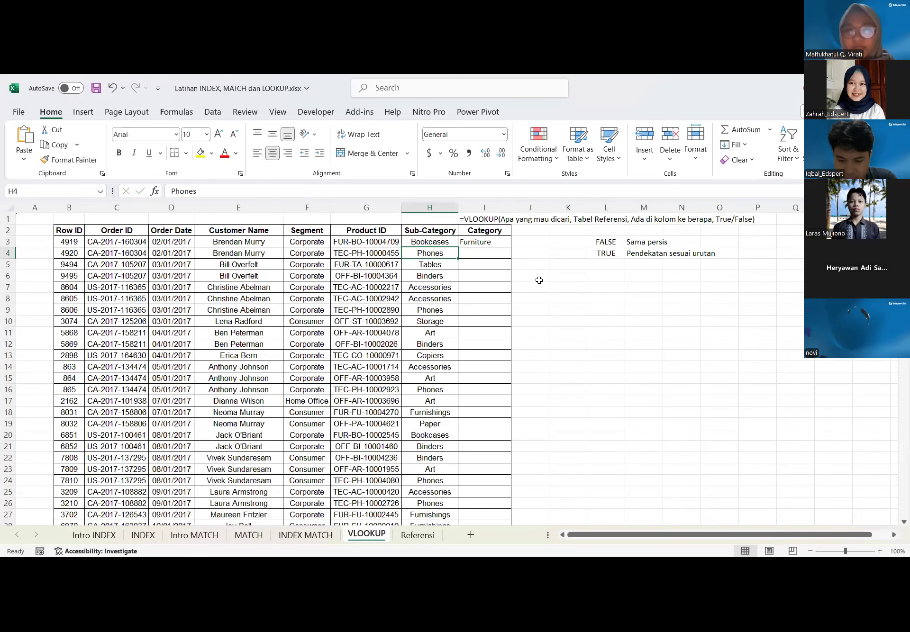
# Examine the I3 formula and compare the FALSE and TRUE match-type notes in L3:M4
pyautogui.click(538, 279)
pyautogui.click(489, 242)
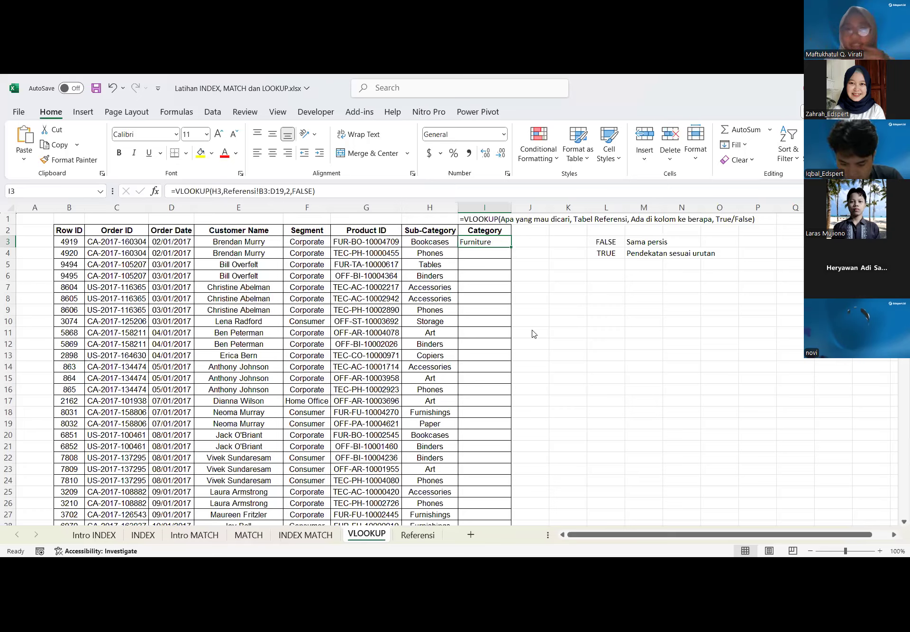
pyautogui.click(597, 256)
pyautogui.click(604, 243)
pyautogui.click(656, 243)
pyautogui.click(606, 254)
pyautogui.press('Right')
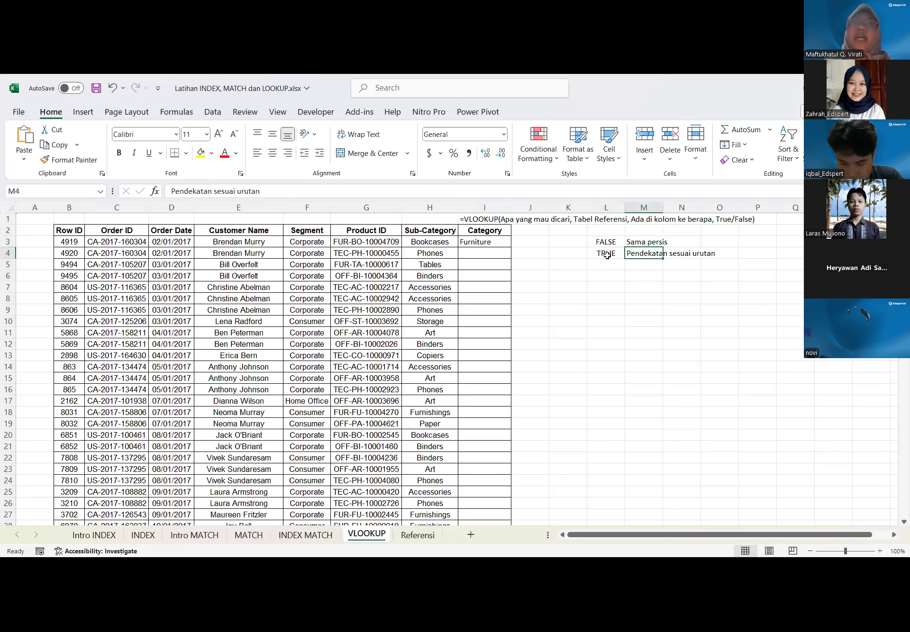
pyautogui.click(607, 255)
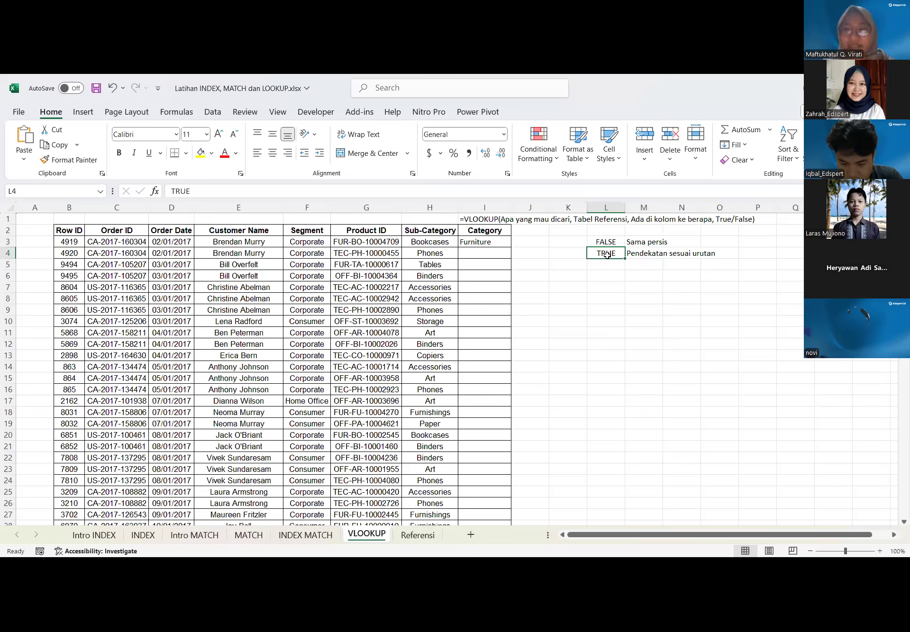
pyautogui.click(647, 257)
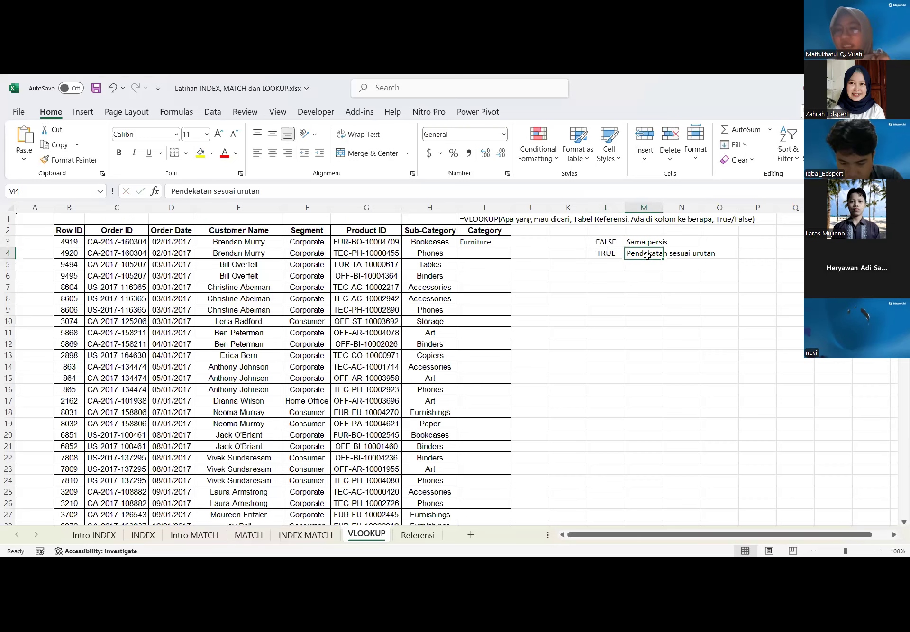
pyautogui.click(597, 254)
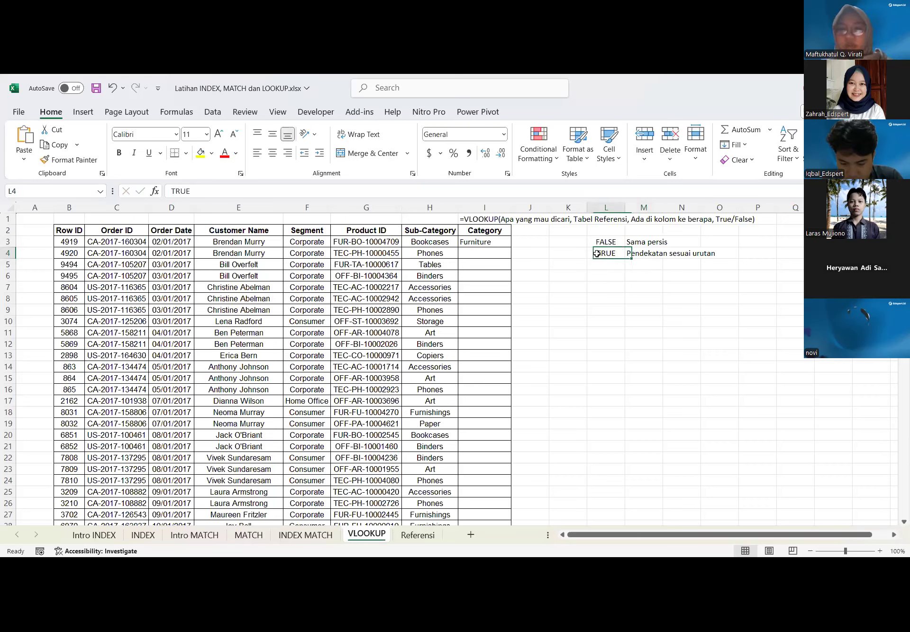
# Review the Sub-Category entries on the Referensi sheet and return to cell I3 on the VLOOKUP sheet
pyautogui.click(405, 535)
pyautogui.keyDown('shift'); pyautogui.click(98, 388); pyautogui.keyUp('shift')
pyautogui.click(98, 429)
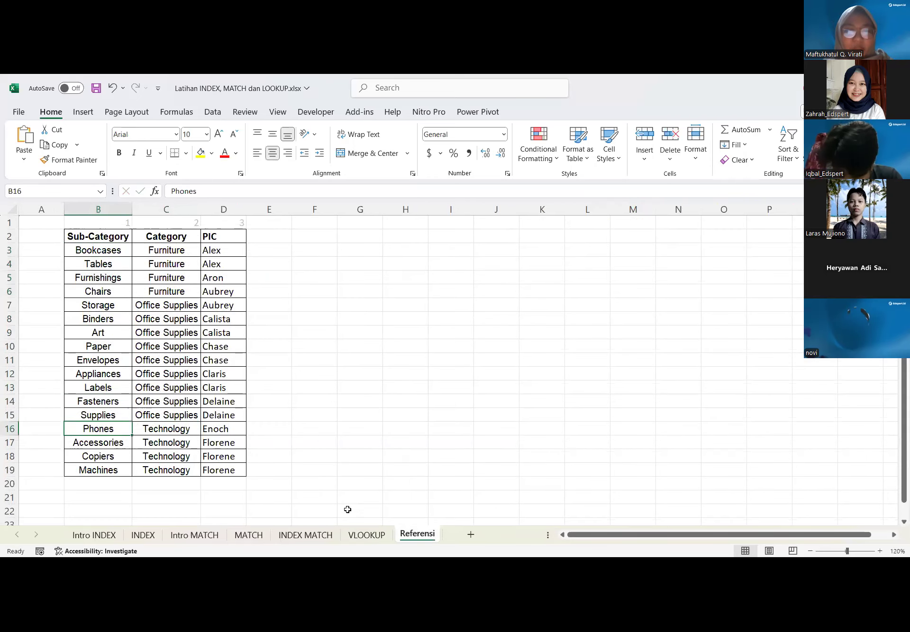
pyautogui.click(366, 534)
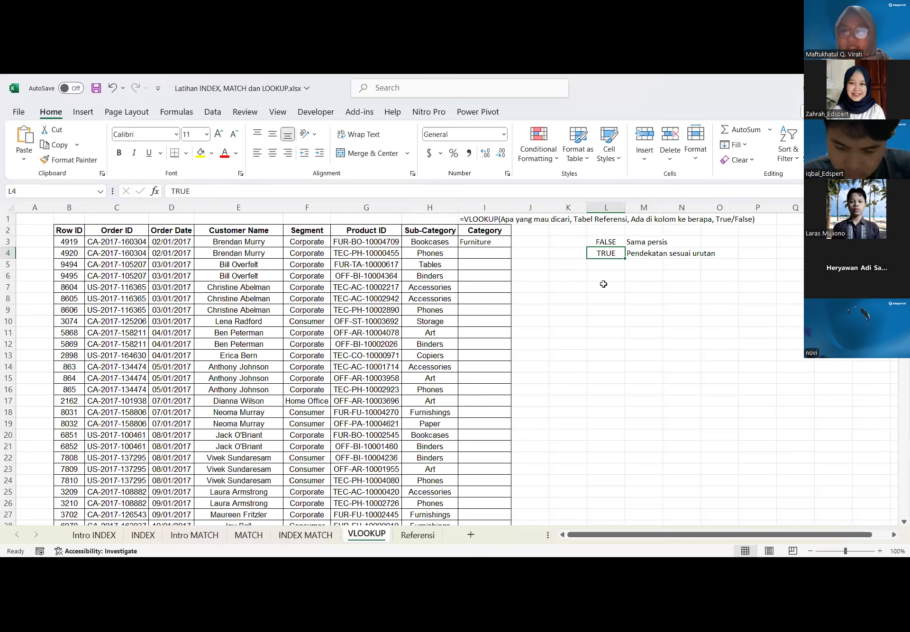
pyautogui.click(584, 299)
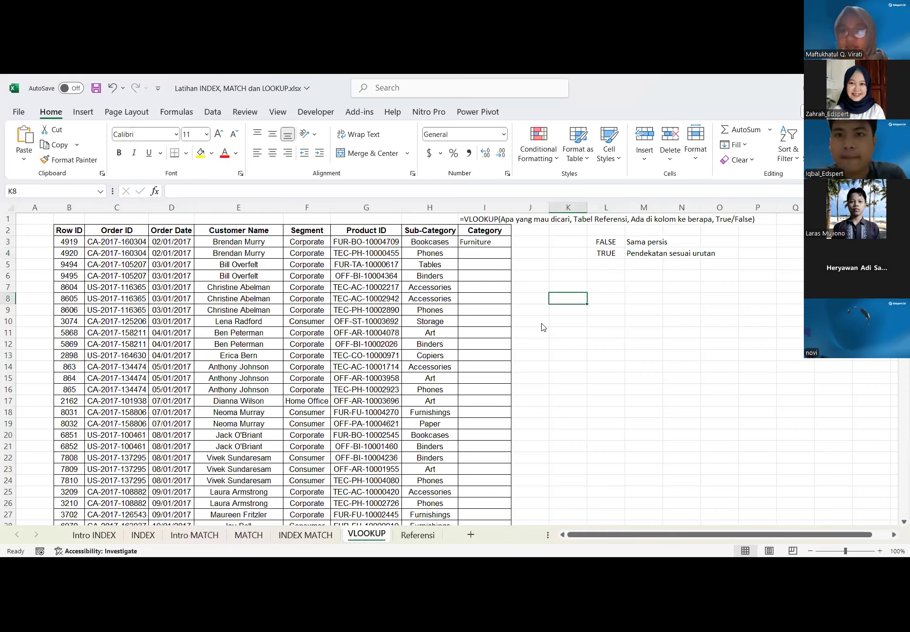
pyautogui.click(472, 240)
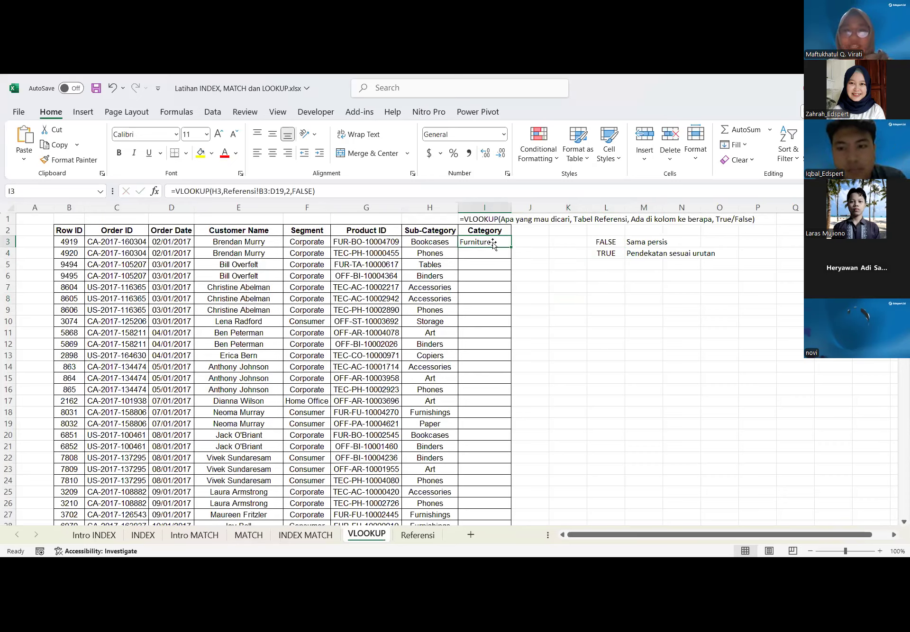
# Fill the VLOOKUP formula from I3 down to I19 with the Referensi table range still relative
pyautogui.moveTo(513, 249); pyautogui.dragTo(519, 426)
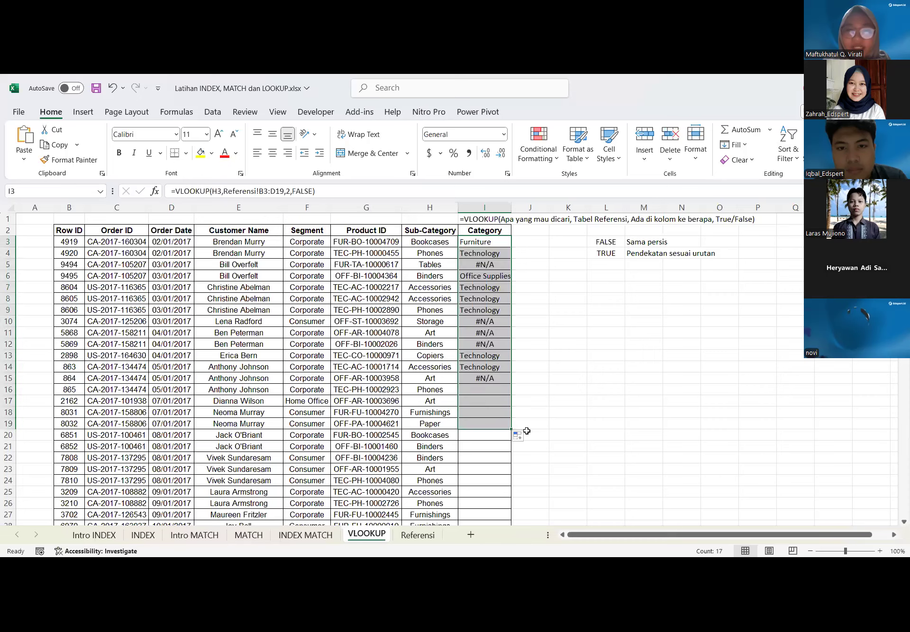
pyautogui.click(569, 337)
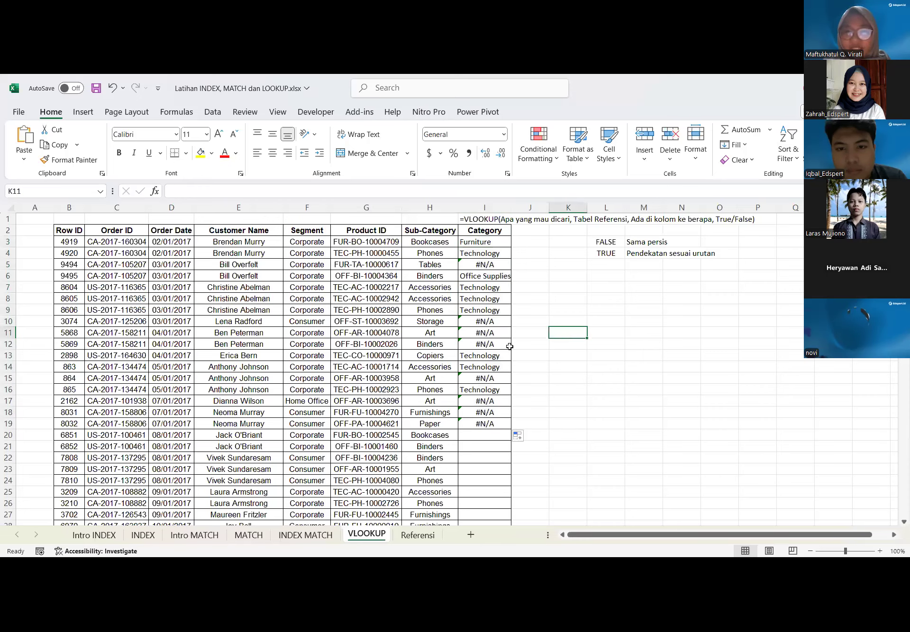
# Compare the copied formulas in I3:I19 to see how the Referensi table range changes from row to row
pyautogui.click(481, 251)
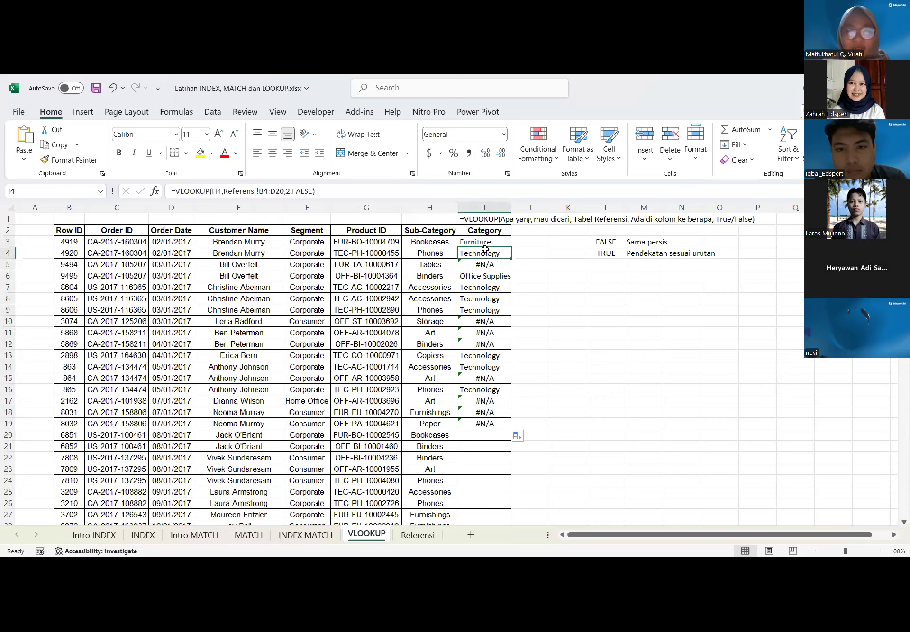
pyautogui.keyDown('ctrl'); pyautogui.scroll(3, 288, 208); pyautogui.keyUp('ctrl')
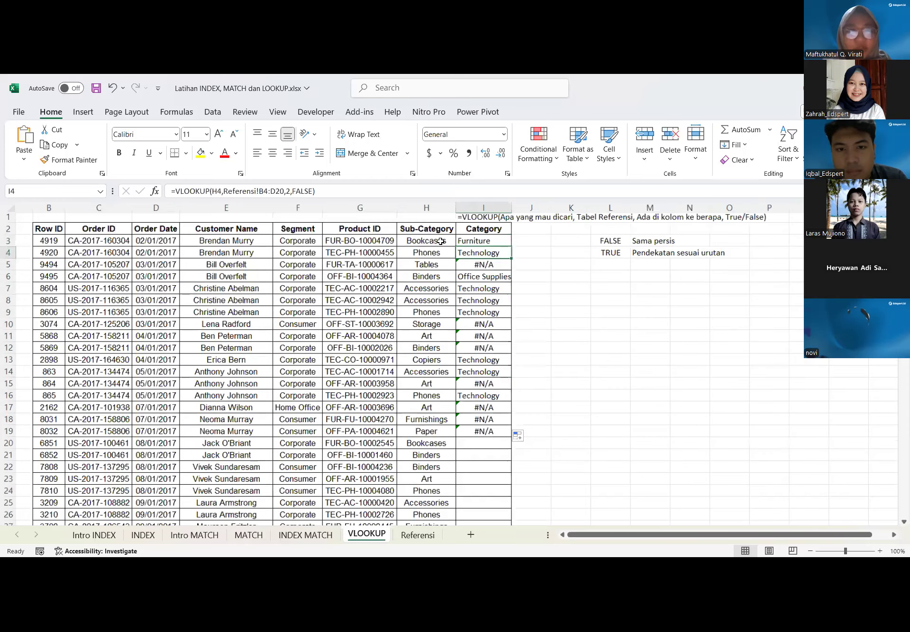
pyautogui.press('Up')
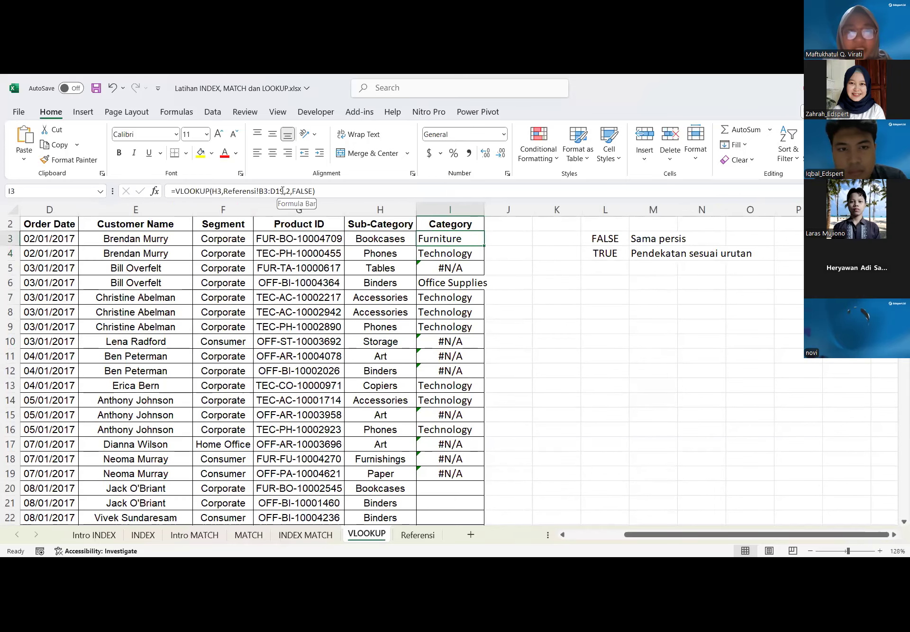
pyautogui.press('Down')
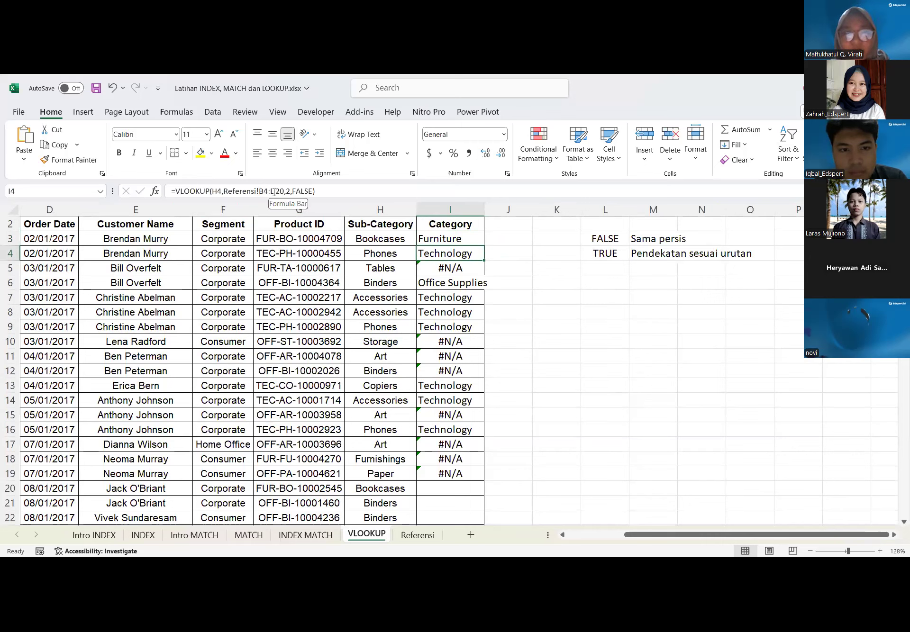
pyautogui.press('Down')
pyautogui.press('Down')
pyautogui.press('Down')
pyautogui.press('Down')
pyautogui.press('Down')
pyautogui.press('Down')
pyautogui.press('Down')
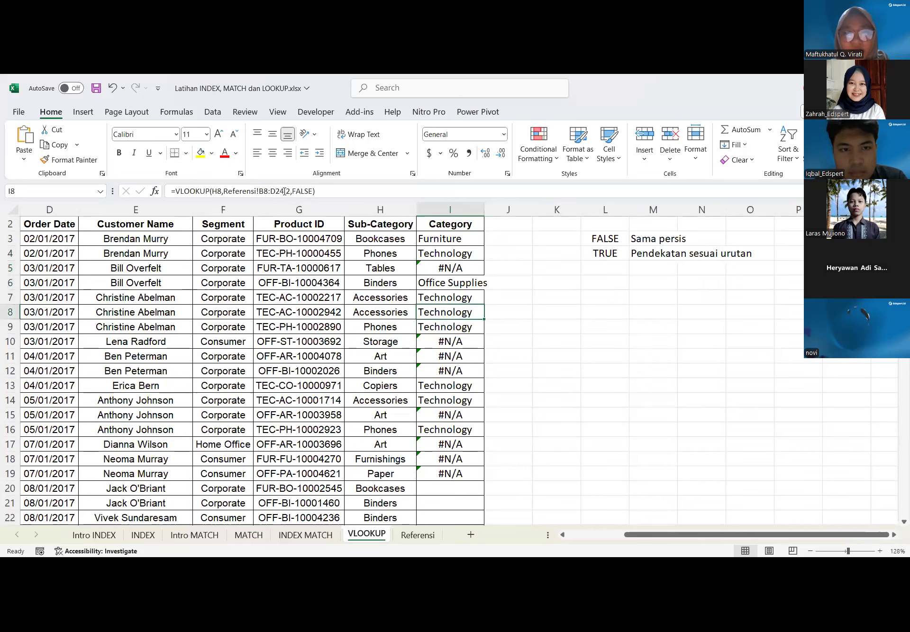
pyautogui.press('Down')
pyautogui.press('Down')
pyautogui.press('Down')
pyautogui.press('Down')
pyautogui.press('Down')
pyautogui.press('Down')
pyautogui.press('Down')
pyautogui.press('Down')
pyautogui.press('Down')
pyautogui.press('Down')
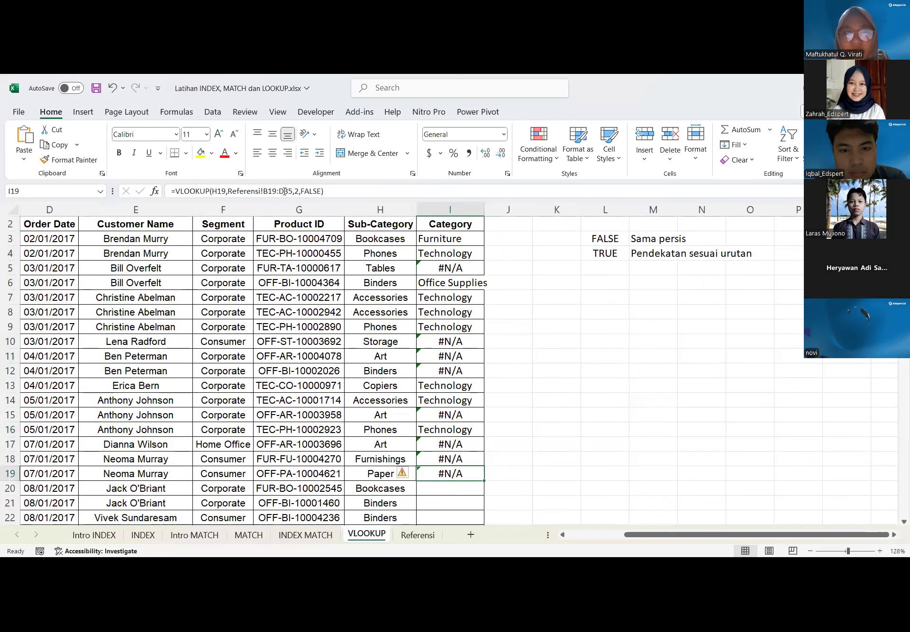
pyautogui.click(466, 240)
pyautogui.press('Down')
pyautogui.press('Down')
pyautogui.press('Down')
pyautogui.press('Down')
pyautogui.press('Down')
pyautogui.press('Down')
pyautogui.press('Down')
pyautogui.press('Down')
pyautogui.press('Down')
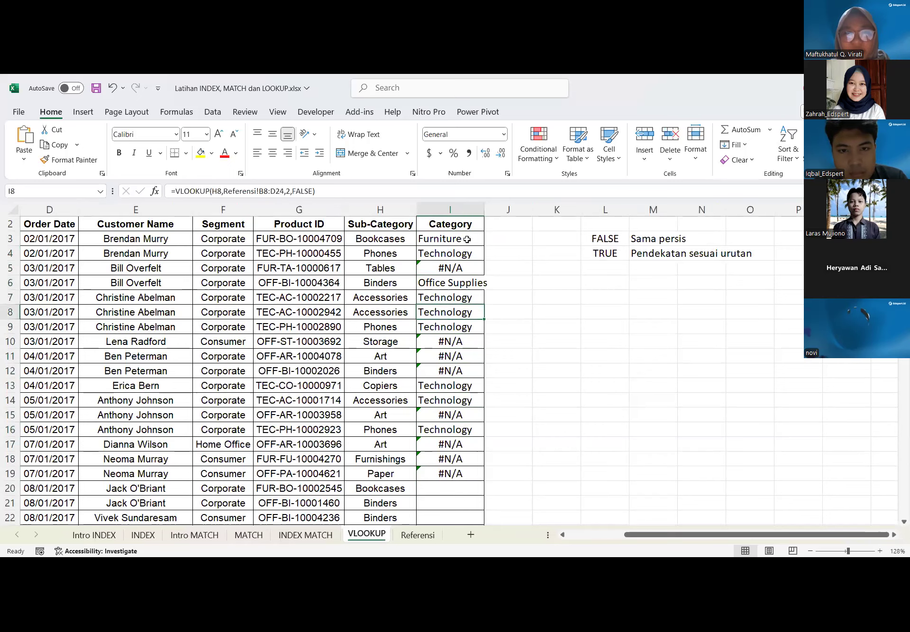
# Clear the copied formulas from I4:I19, keeping the original formula in I3
pyautogui.moveTo(467, 252); pyautogui.dragTo(461, 469)
pyautogui.press('Delete')
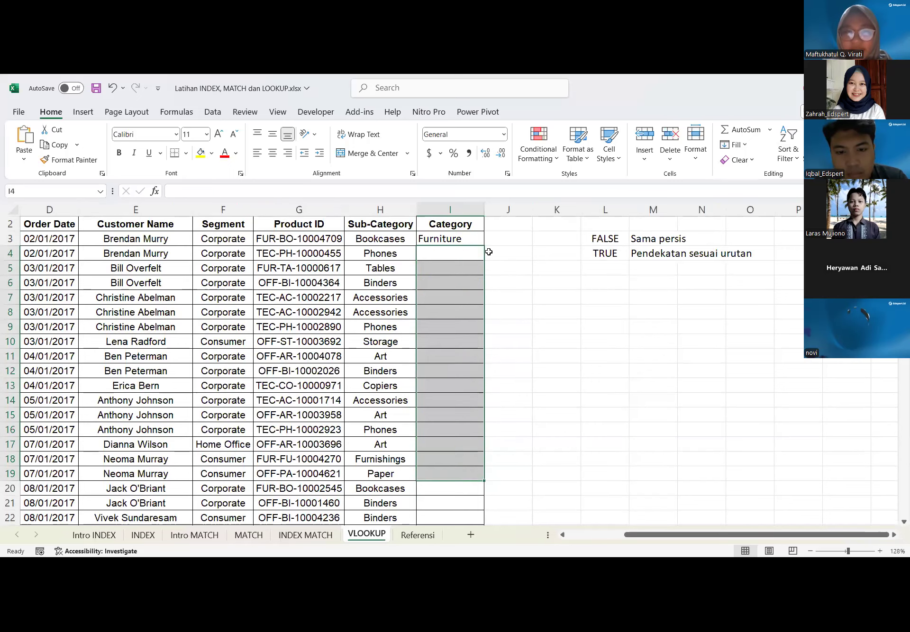
# Make the Referensi table range in the I3 VLOOKUP formula absolute as $B$3:$D$19
pyautogui.doubleClick(453, 239)
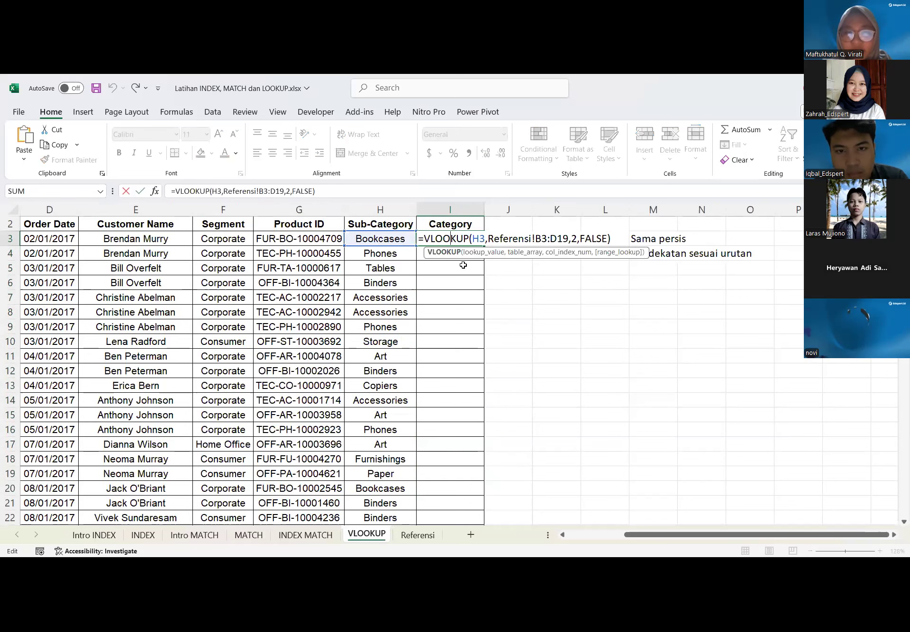
pyautogui.click(542, 239)
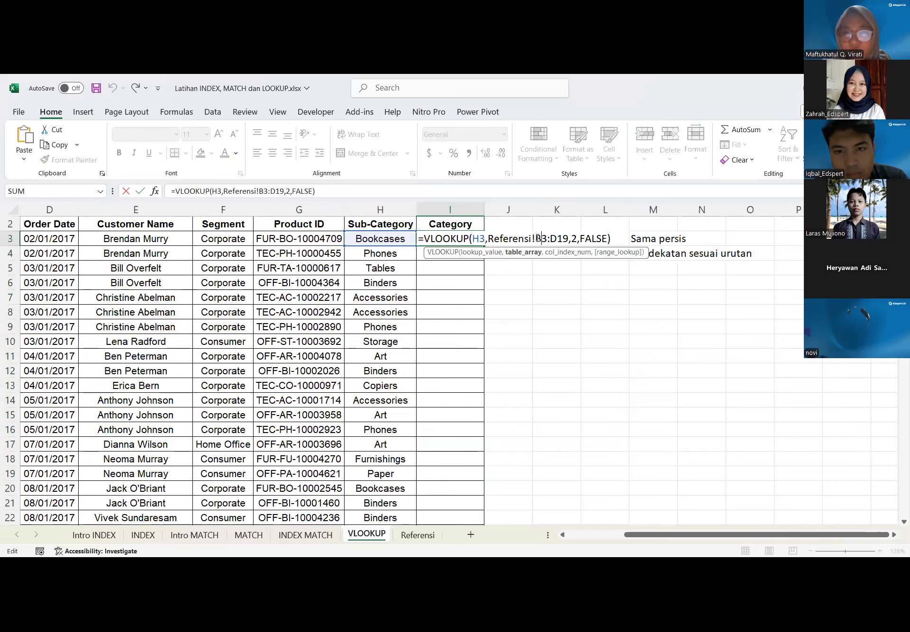
pyautogui.hotkey('shift', 'Right')
pyautogui.hotkey('shift', 'Right')
pyautogui.hotkey('shift', 'Right')
pyautogui.hotkey('shift', 'Right')
pyautogui.hotkey('shift', 'Right')
pyautogui.hotkey('shift', 'Right')
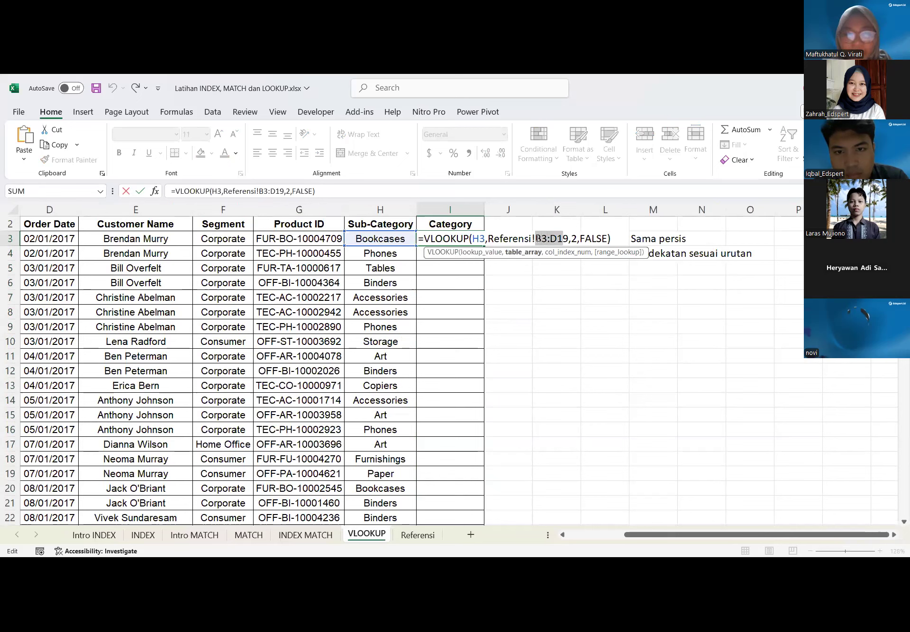
pyautogui.press('F4')
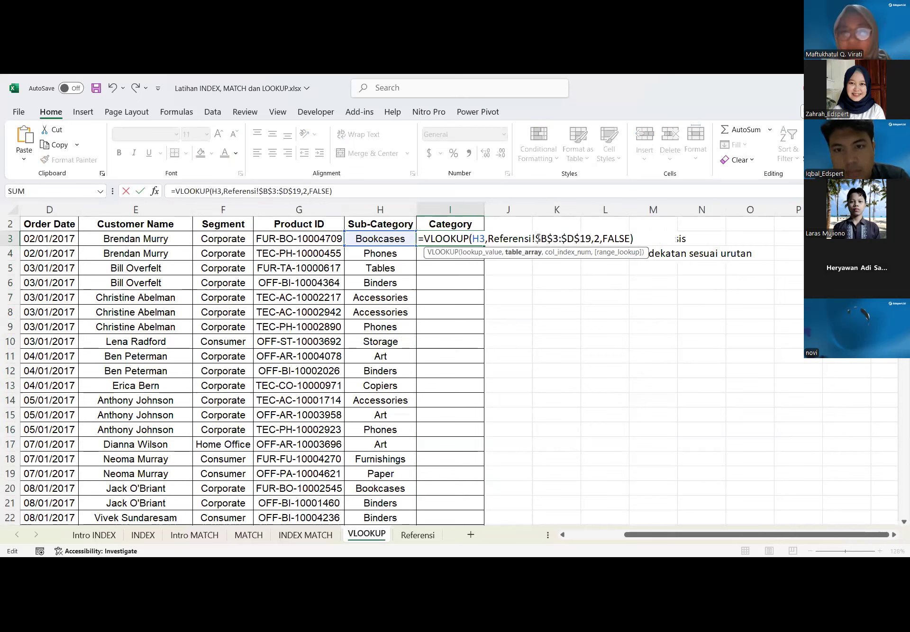
# Remove all dollar signs from the table range in the I3 formula, making it B3:D19
pyautogui.press('BackSpace')
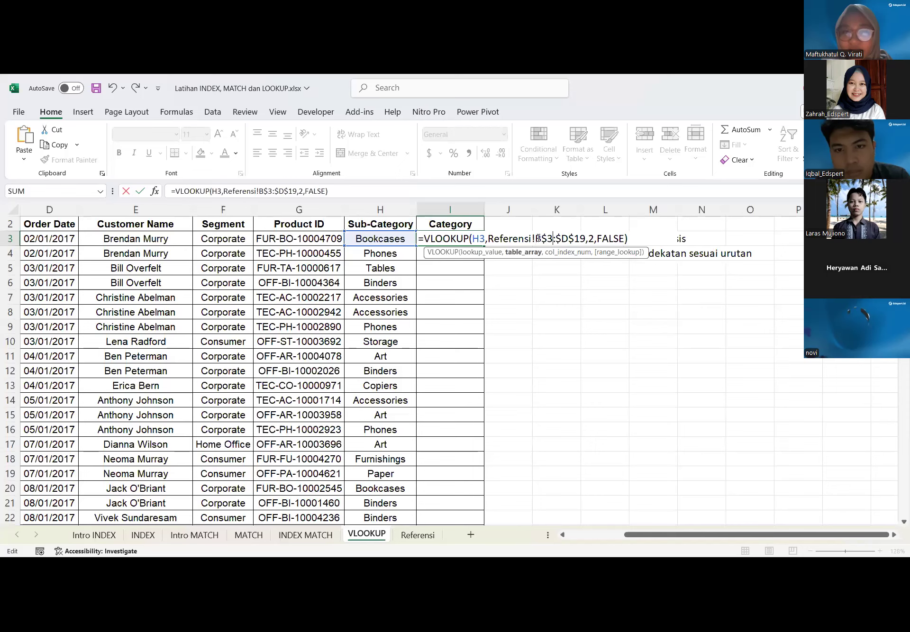
pyautogui.press('BackSpace')
pyautogui.press('Right')
pyautogui.press('Right')
pyautogui.press('Right')
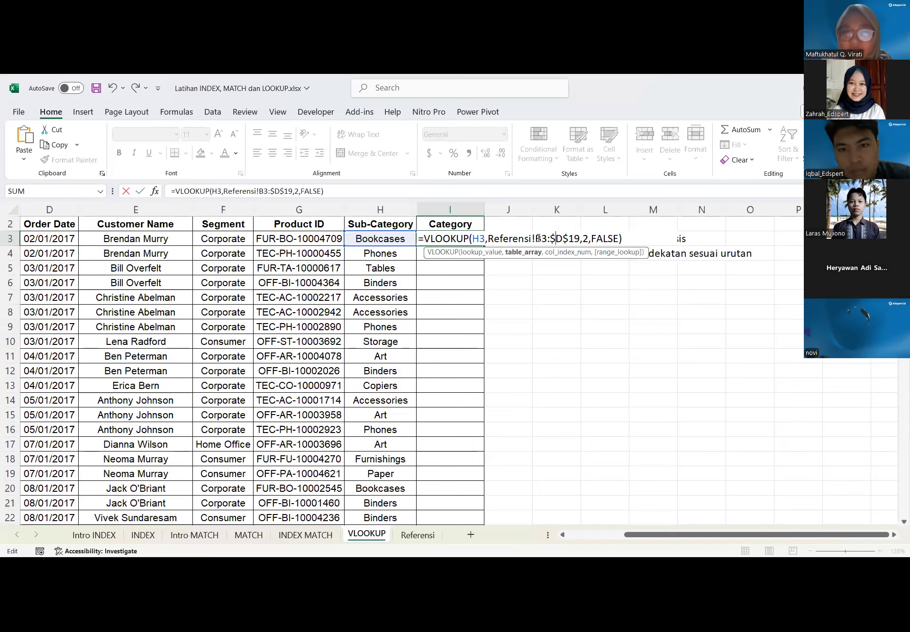
pyautogui.press('BackSpace')
pyautogui.press('BackSpace')
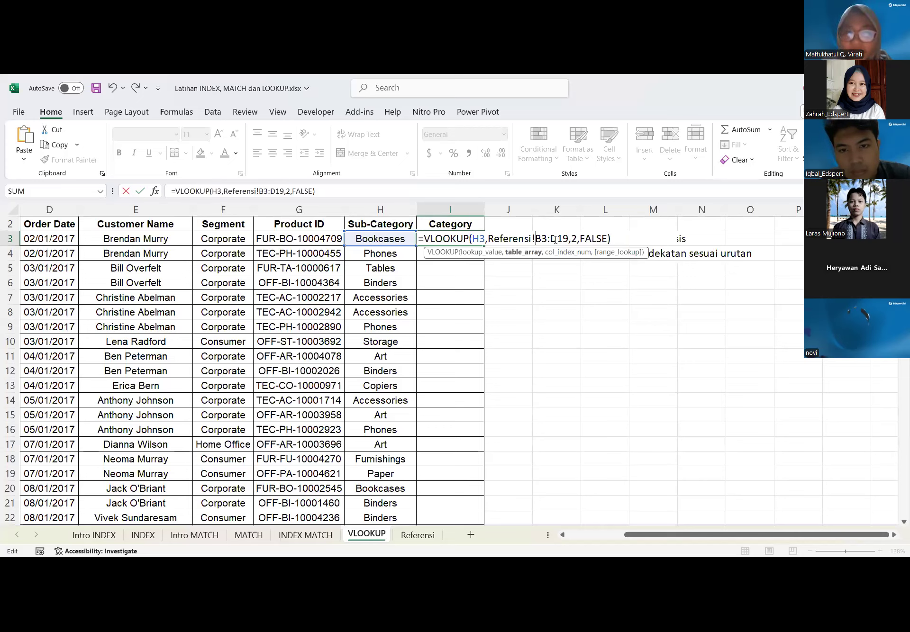
# Add the dollar signs back manually so the I3 table range reads Referensi!$B$3:$D$19, and commit the formula
pyautogui.write('$B')
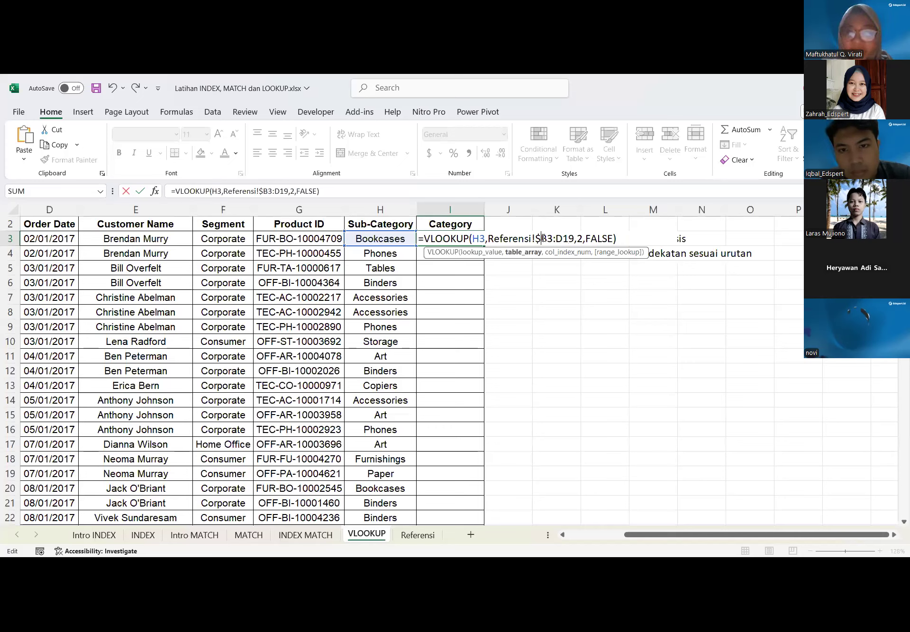
pyautogui.write('$3:')
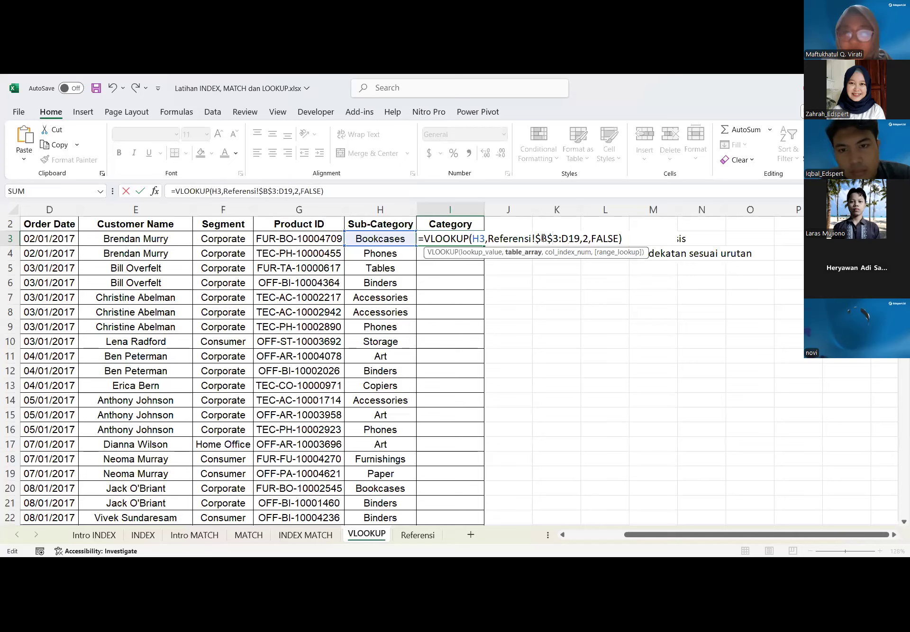
pyautogui.write('$D$')
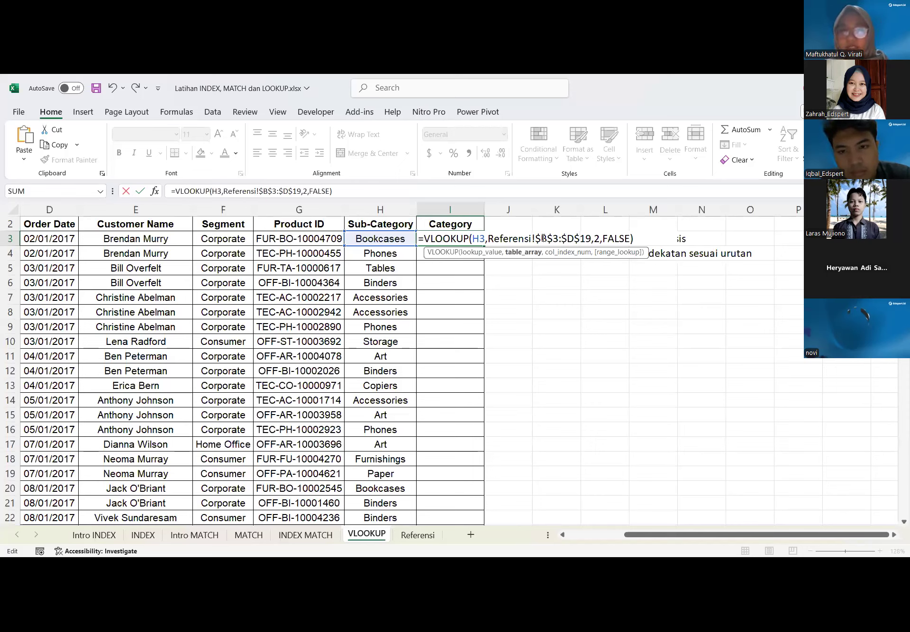
pyautogui.click(456, 228)
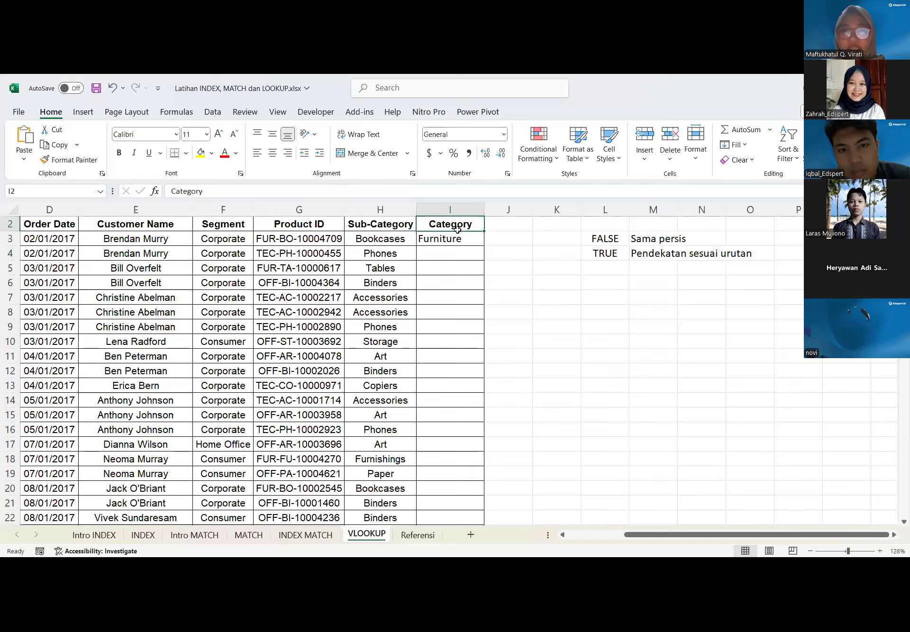
# Fill the I3 formula down the whole Category column as a demonstration, and undo the fill
pyautogui.press('Down')
pyautogui.doubleClick(483, 245)
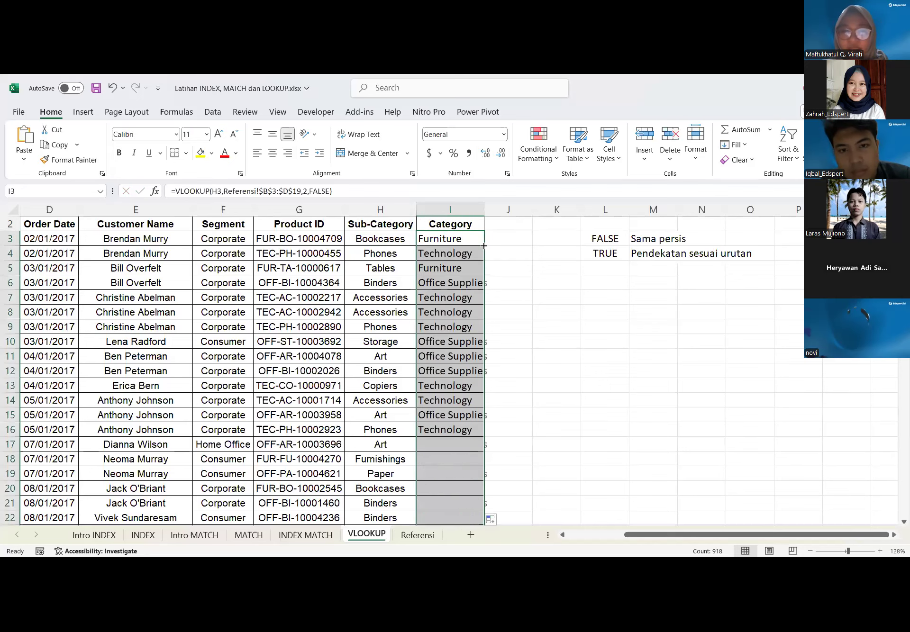
pyautogui.moveTo(482, 213); pyautogui.dragTo(496, 213)
pyautogui.click(511, 250)
pyautogui.hotkey('ctrl', 'z')
pyautogui.hotkey('ctrl', 'z')
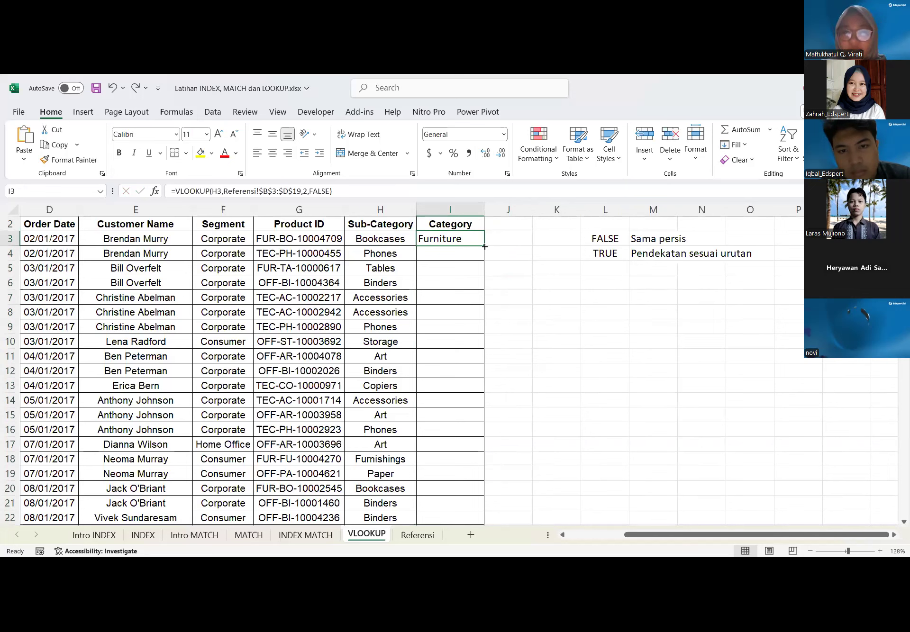
# Demonstrate the automatic fill from I3 down the Category column again and undo it
pyautogui.doubleClick(484, 246)
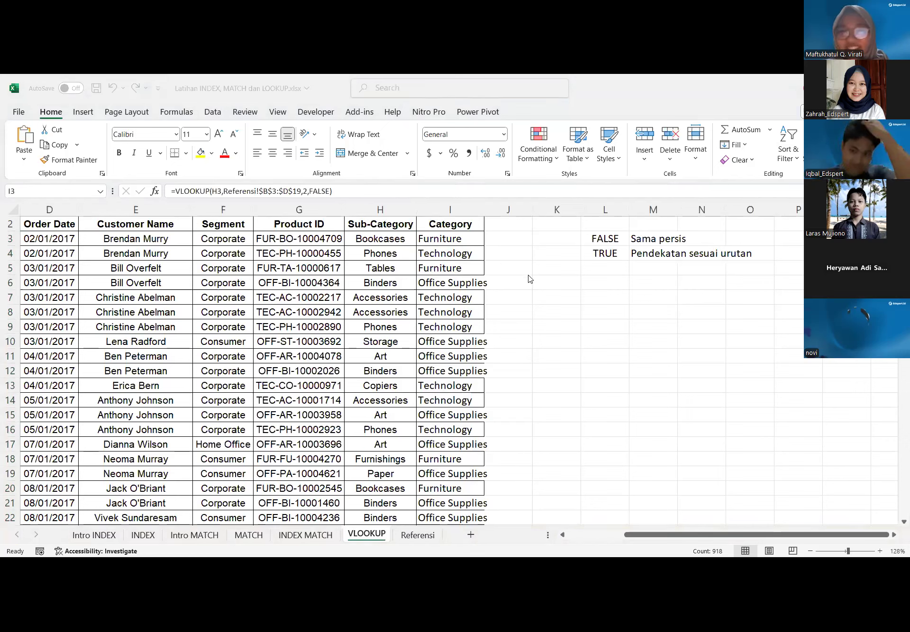
pyautogui.click(512, 258)
pyautogui.hotkey('ctrl', 'shift', 'Down')
pyautogui.hotkey('ctrl', 'z')
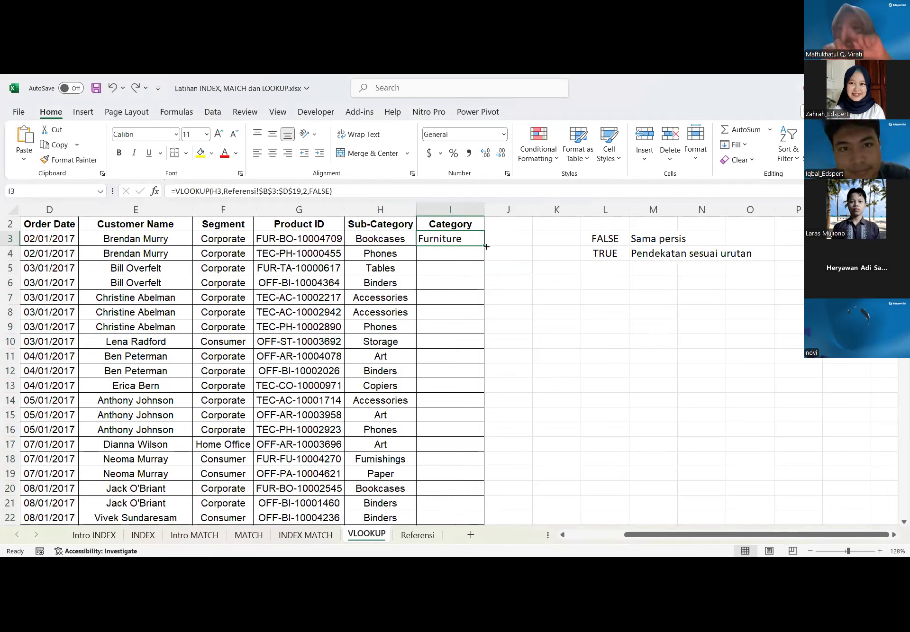
# Fill the Category column from I3 once more, point out H4 and I3, and undo the fill
pyautogui.doubleClick(486, 246)
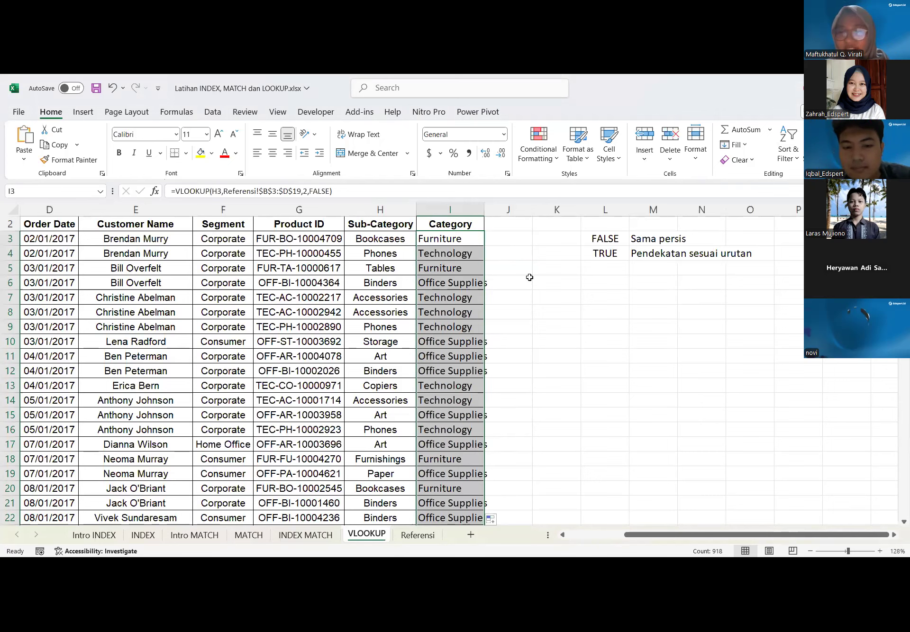
pyautogui.click(515, 266)
pyautogui.click(409, 246)
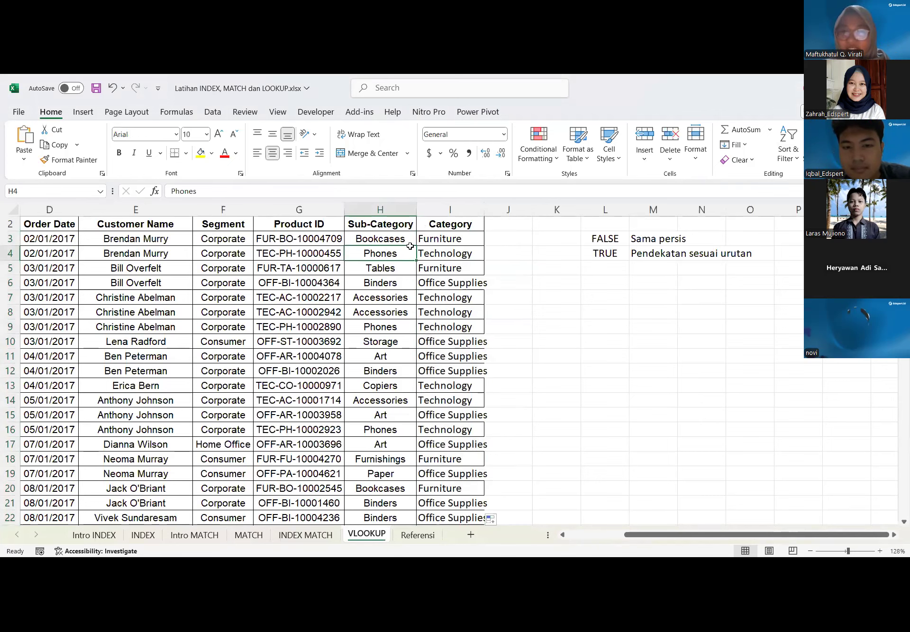
pyautogui.click(436, 237)
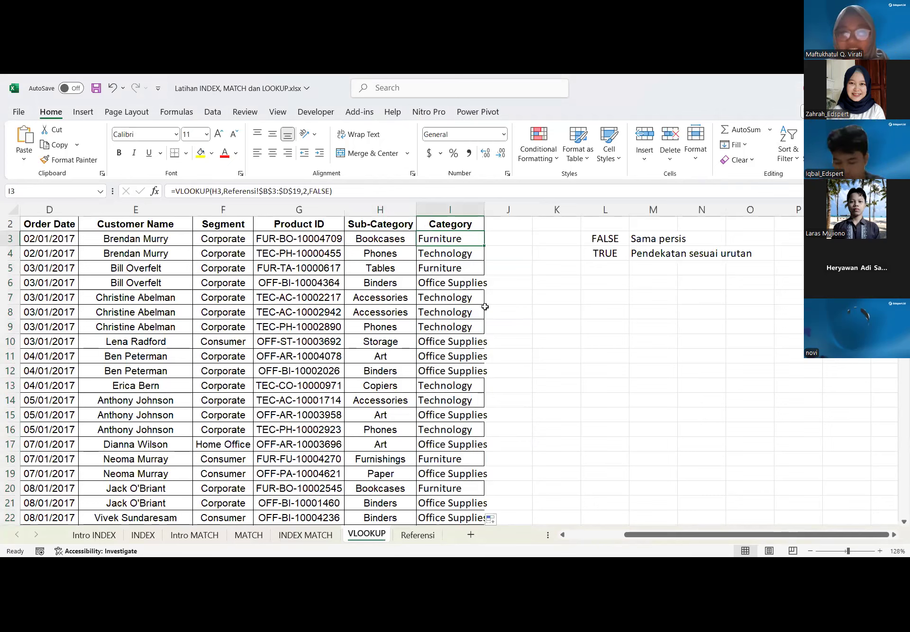
pyautogui.hotkey('ctrl', 'z')
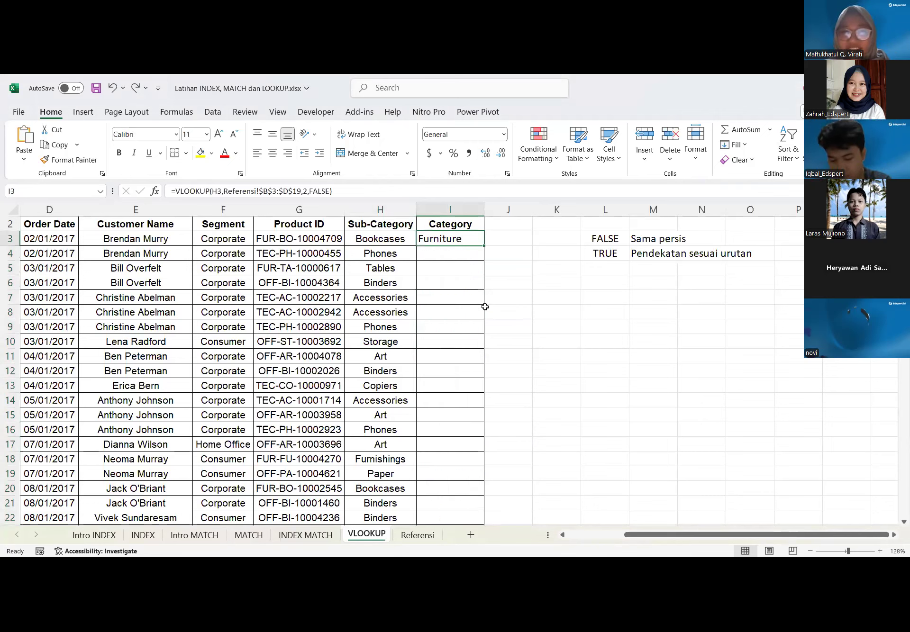
# Fill the absolute-range VLOOKUP formula from I3 down to the last data row of the Category column
pyautogui.doubleClick(485, 245)
pyautogui.click(520, 251)
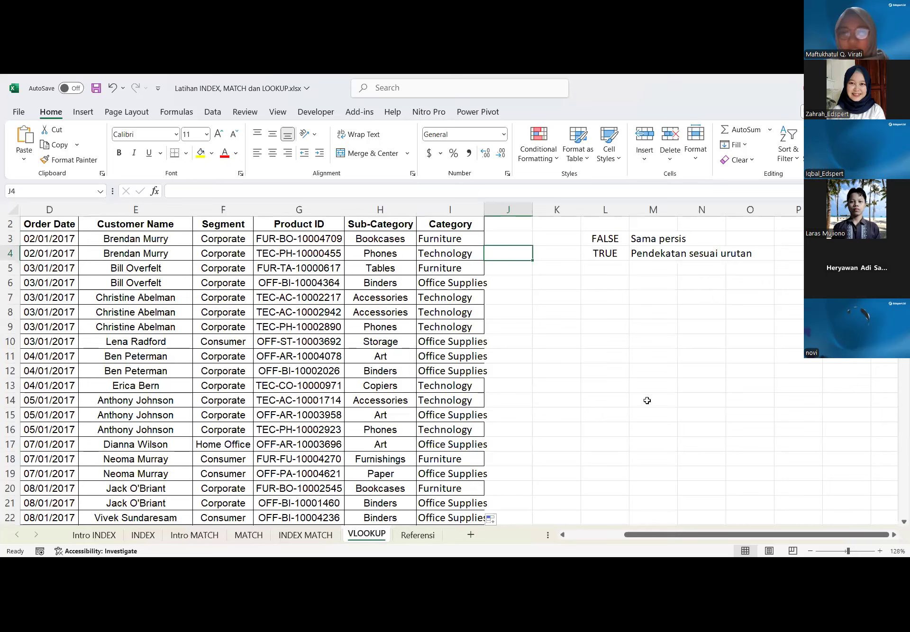
# Check the PIC column on the Referensi sheet and enter the header "PIC" in J2 of the VLOOKUP sheet
pyautogui.click(506, 237)
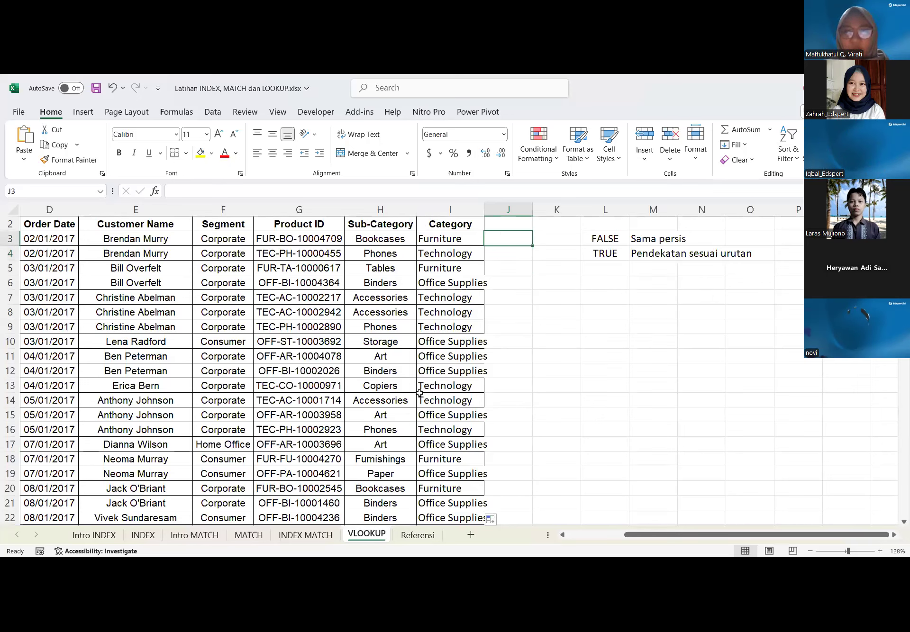
pyautogui.hotkey('ctrl', 'pagedown')
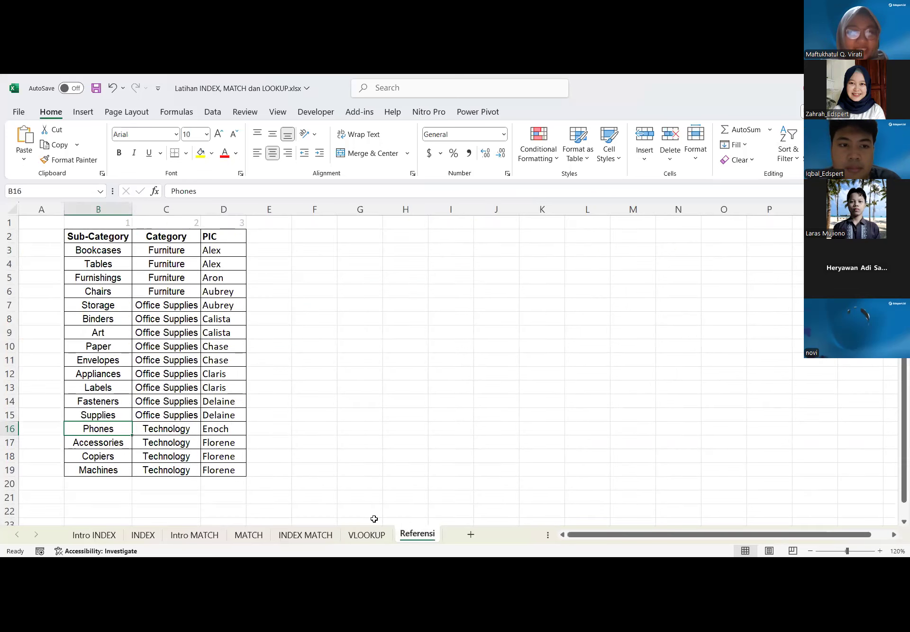
pyautogui.hotkey('ctrl', 'pageup')
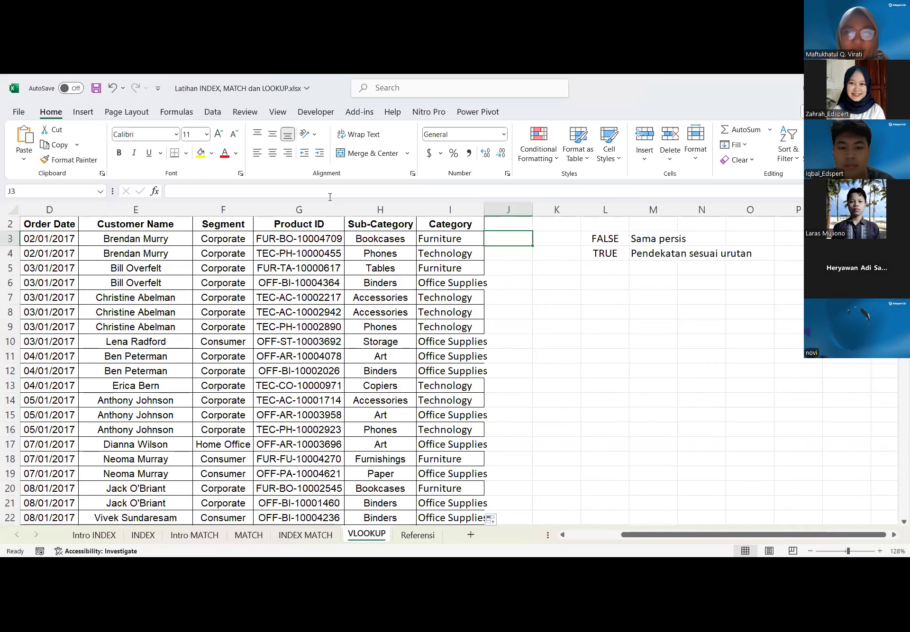
pyautogui.click(503, 221)
pyautogui.write('PIC')
pyautogui.scroll(1, 502, 233)
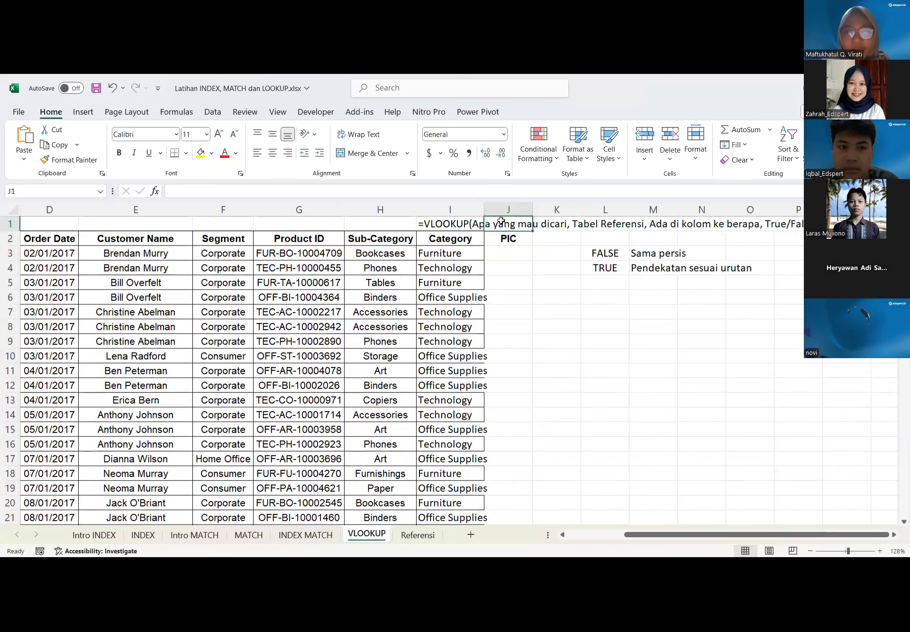
pyautogui.click(503, 238)
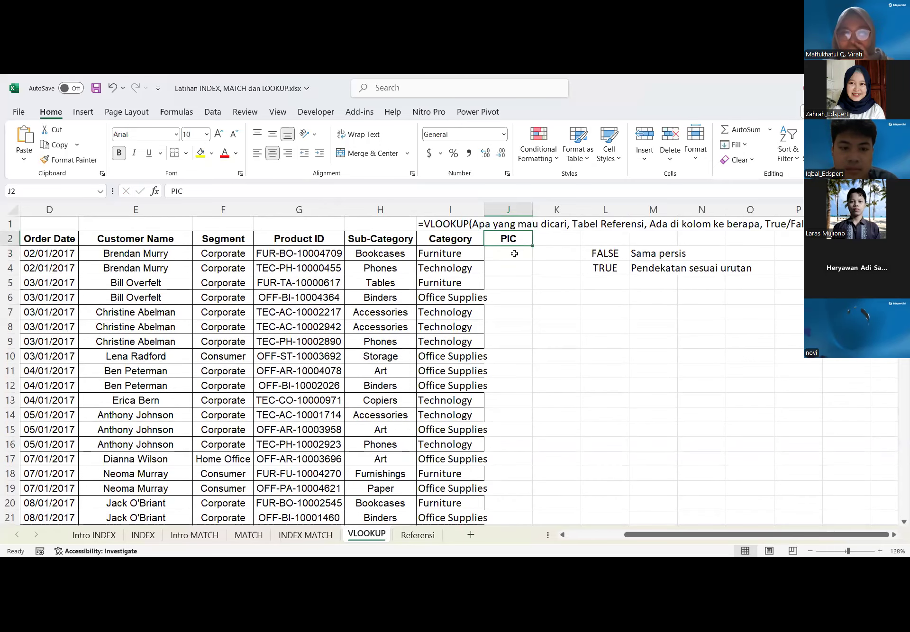
# Point out the VLOOKUP syntax note in I1, check the Referensi sheet, and return to the start of the VLOOKUP sheet's table
pyautogui.click(479, 229)
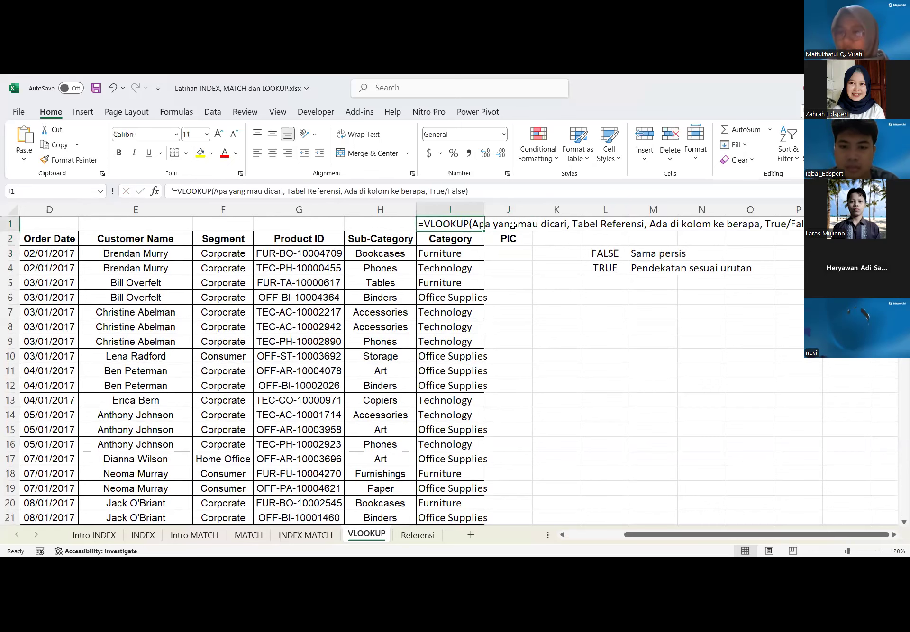
pyautogui.click(417, 535)
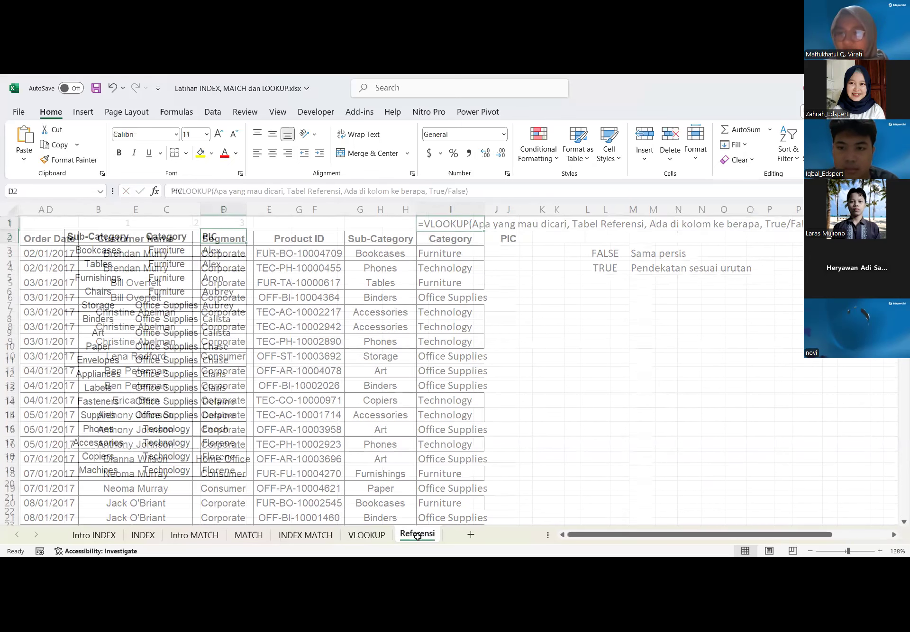
pyautogui.click(374, 535)
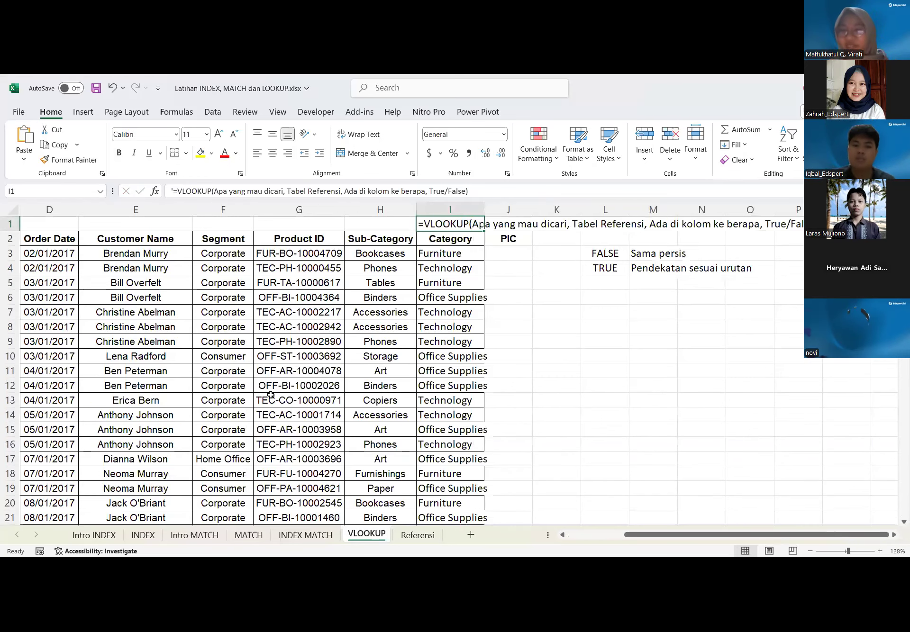
pyautogui.hscroll(-2, 258, 346)
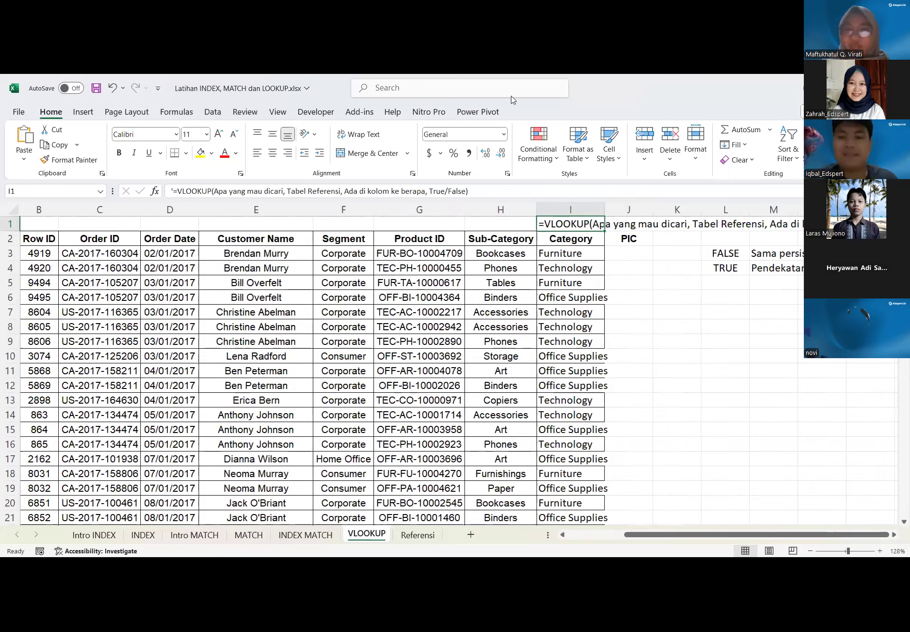
pyautogui.hscroll(-1, 258, 347)
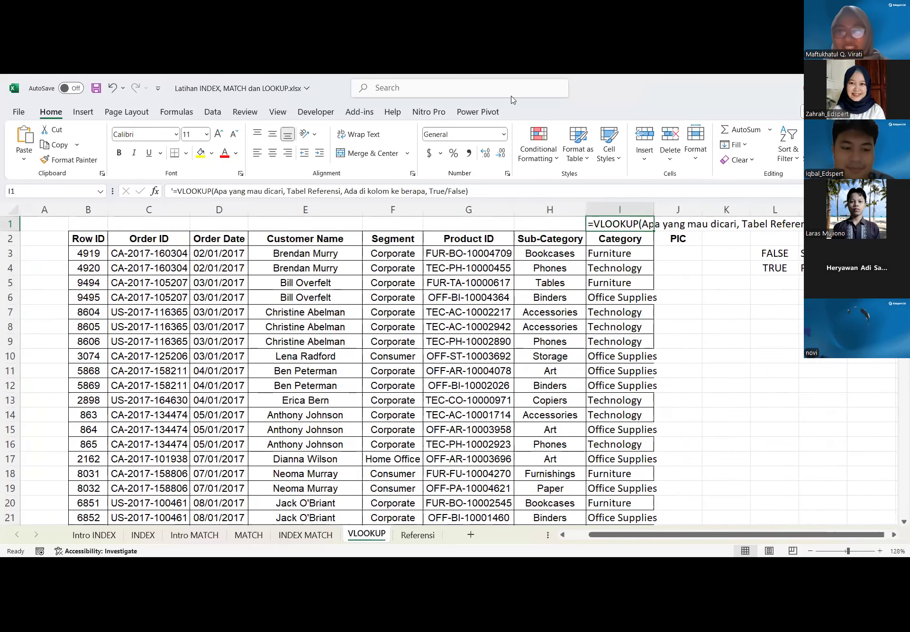
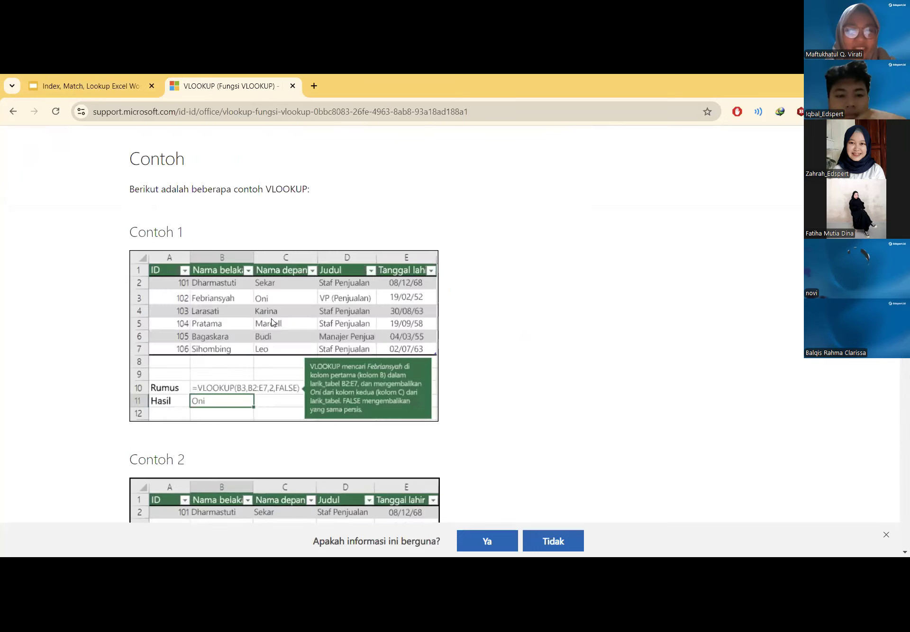
# Switch to the browser and review the VLOOKUP examples and the "Cara memulai" section on the Microsoft Support page
pyautogui.scroll(-5, 272, 322)
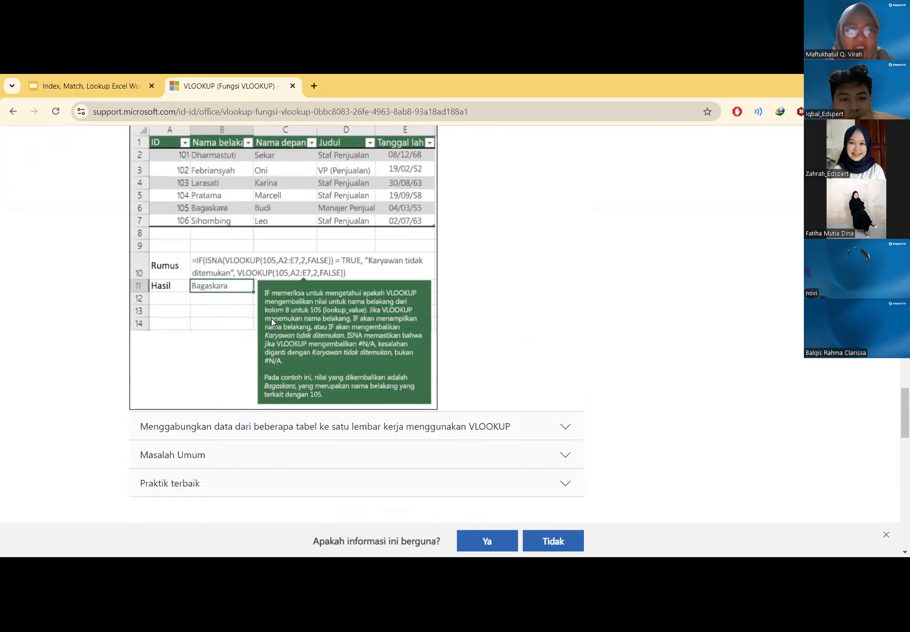
pyautogui.scroll(20, 272, 322)
pyautogui.scroll(3, 272, 324)
pyautogui.scroll(-10, 275, 308)
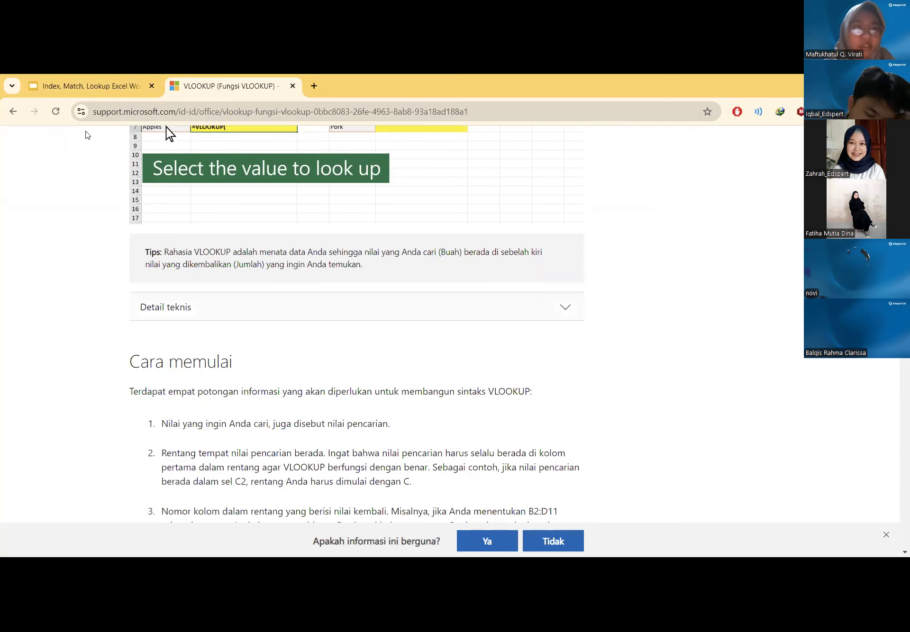
# Return to the Google results, search for "excel rumus FORMULATEXT", and open the Microsoft Support article on the FORMULATEXT function
pyautogui.click(21, 114)
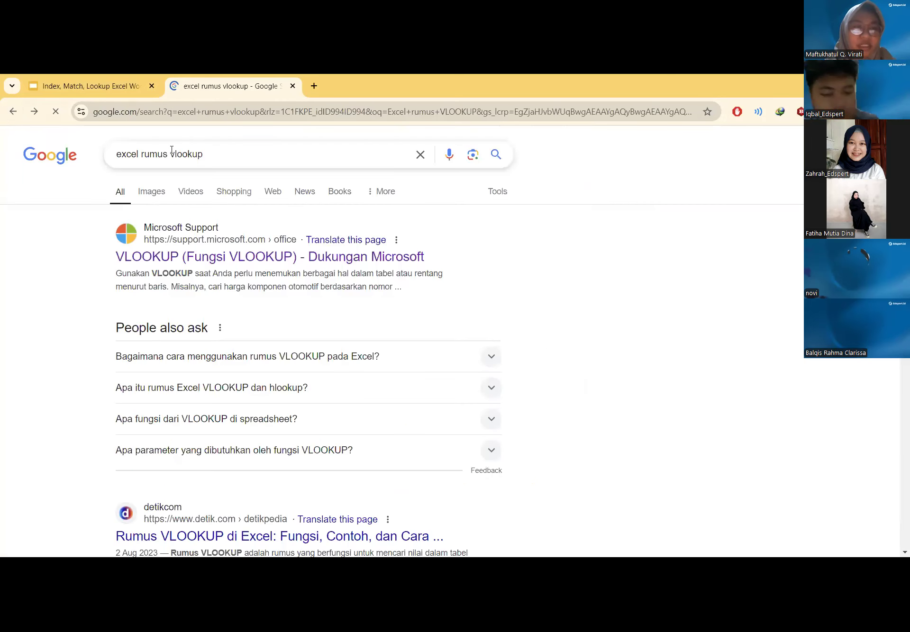
pyautogui.doubleClick(217, 151)
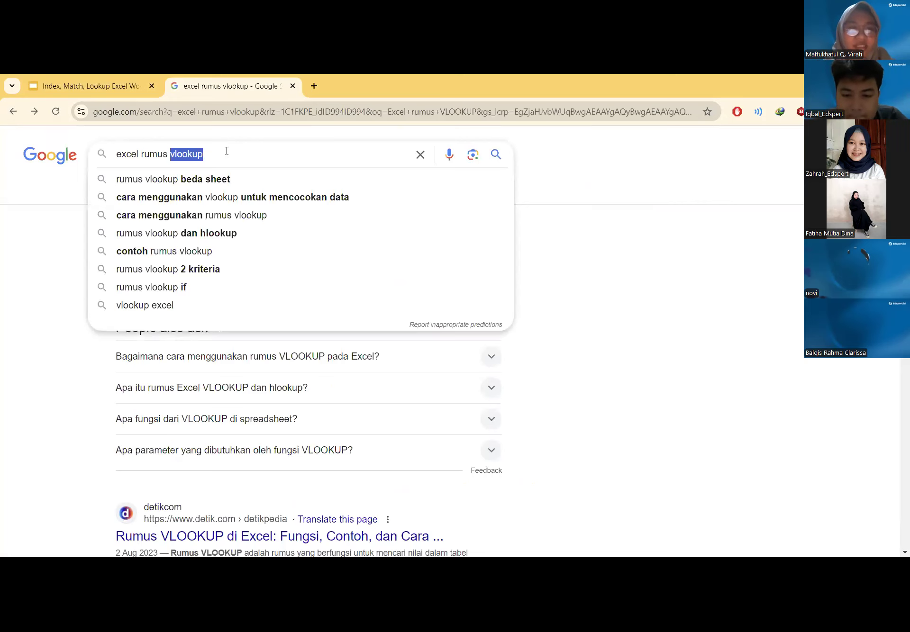
pyautogui.write('FORMULATEXT')
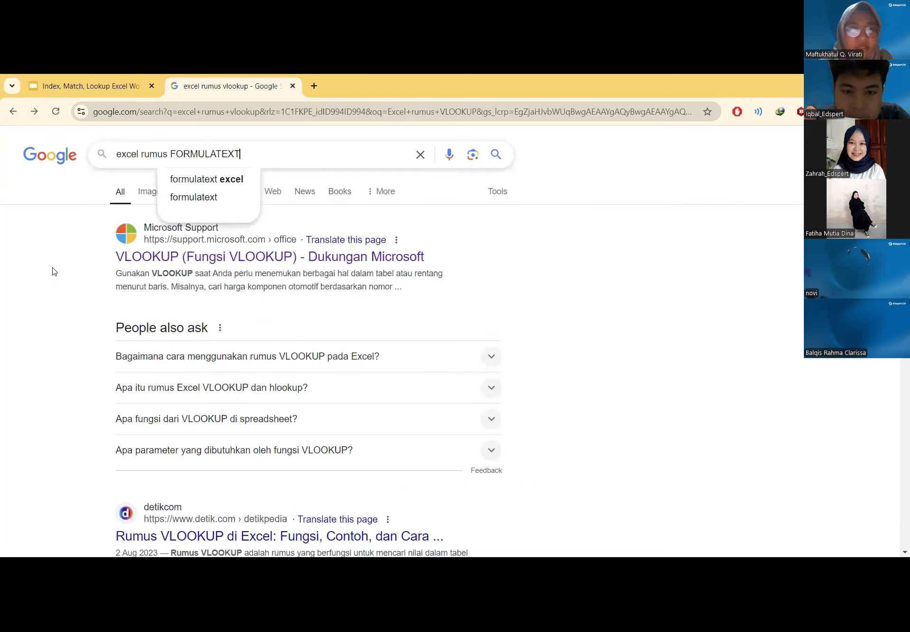
pyautogui.press('Return')
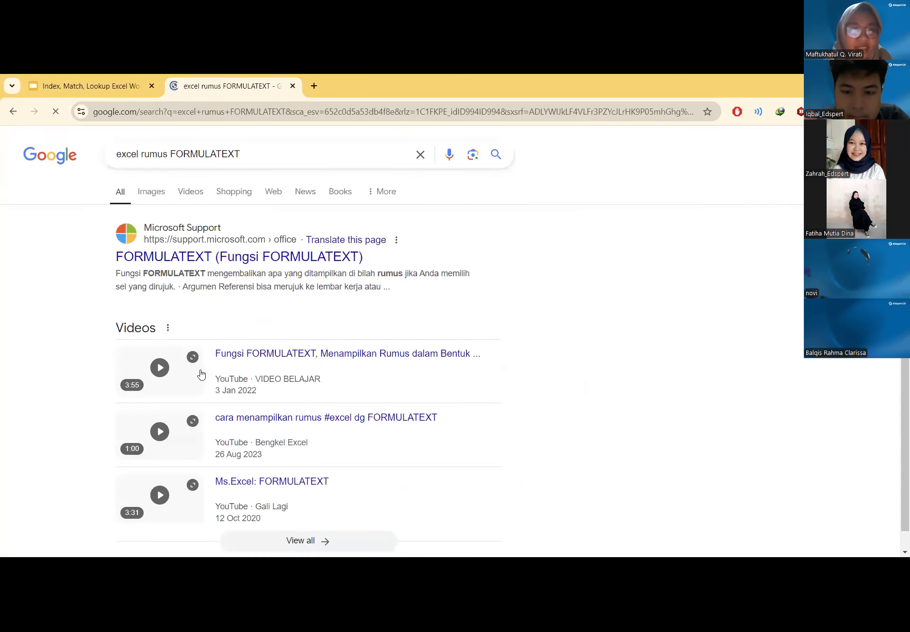
pyautogui.click(226, 266)
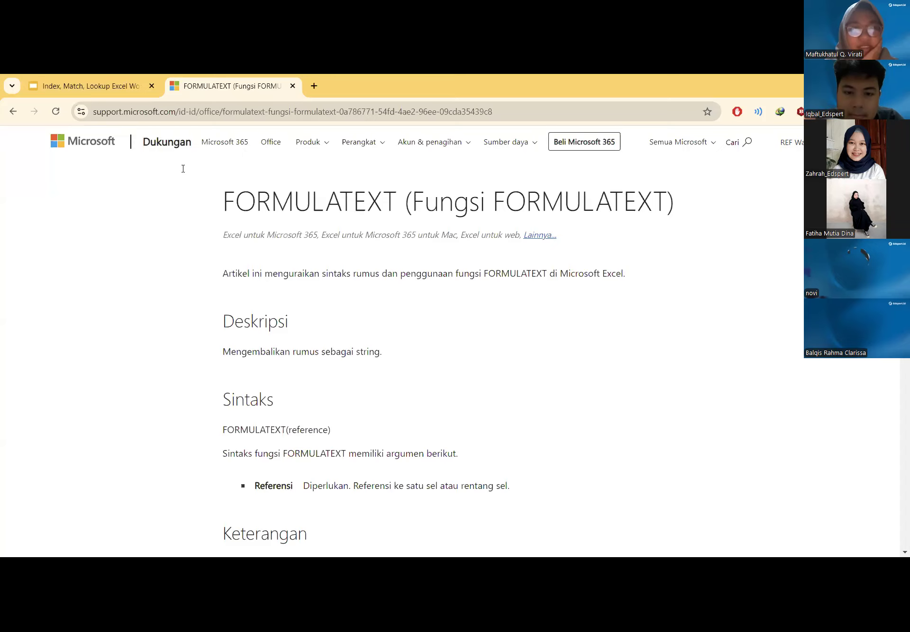
# Read through the FORMULATEXT article's description, syntax, remarks and example table
pyautogui.scroll(-7, 183, 168)
pyautogui.scroll(6, 314, 205)
pyautogui.scroll(-2, 193, 205)
pyautogui.scroll(-15, 327, 218)
pyautogui.scroll(2, 248, 232)
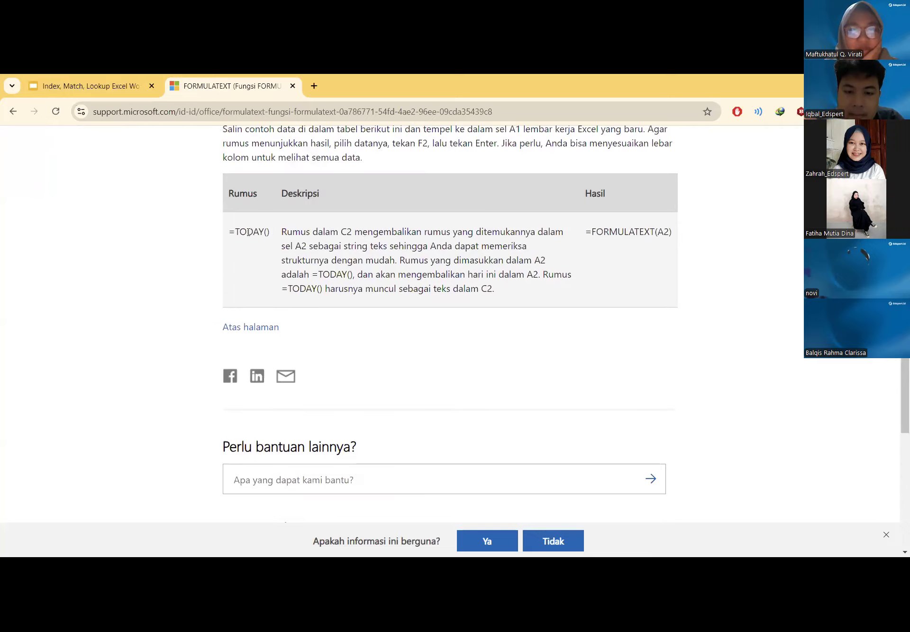
pyautogui.scroll(-8, 384, 240)
pyautogui.scroll(12, 383, 241)
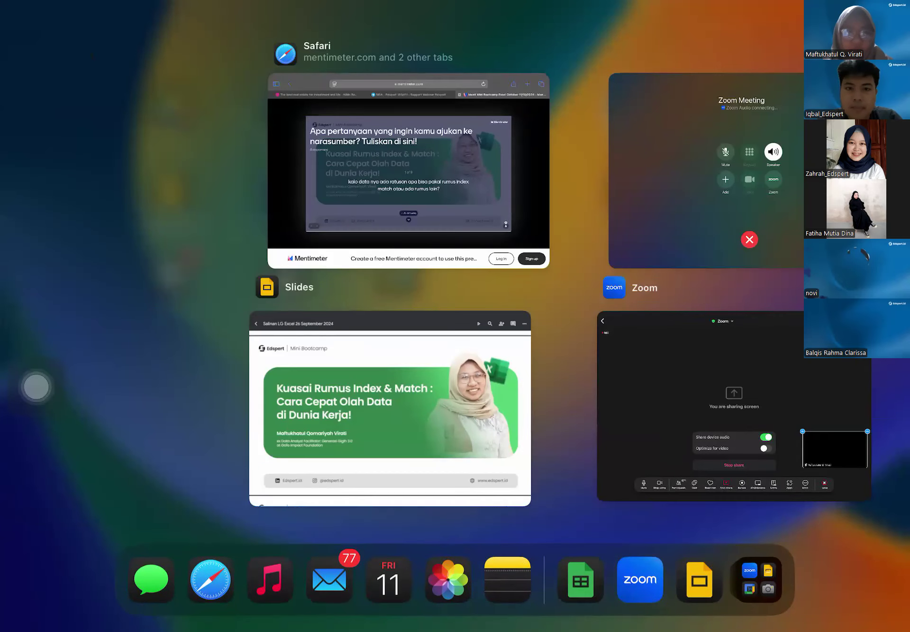
# Switch to the Mentimeter questions in Safari and enlarge the response about working with the keyboard instead of the mouse
pyautogui.click(363, 180)
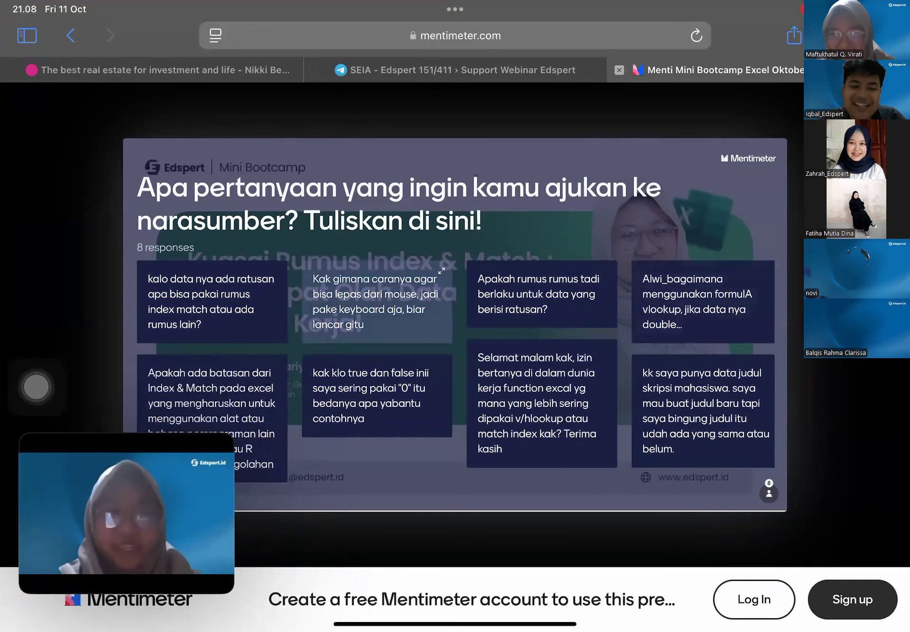
pyautogui.click(441, 271)
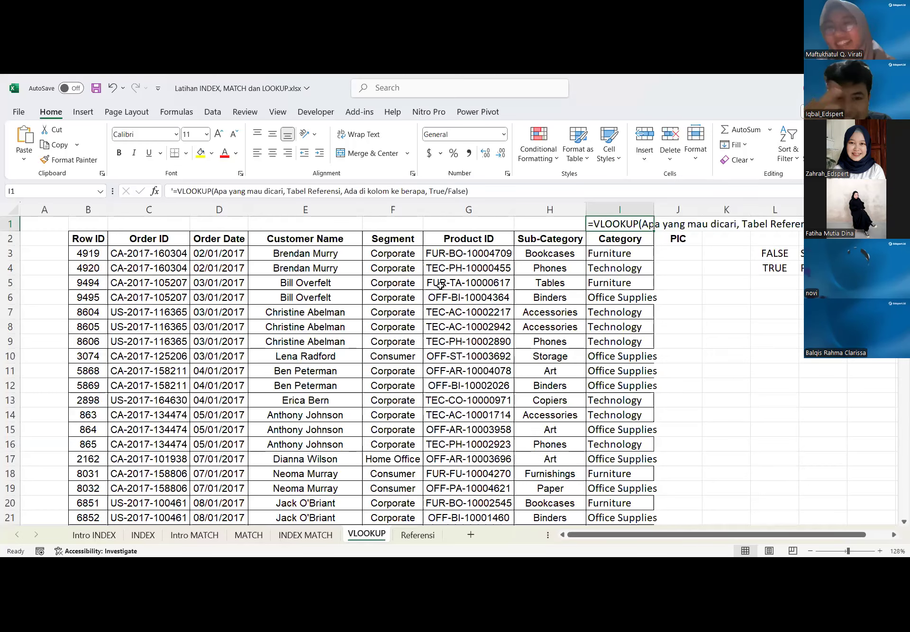
# Switch to the Excel VLOOKUP sheet and demonstrate moving cell by cell around the Row ID and Order ID headers, down to B4
pyautogui.click(181, 247)
pyautogui.press('Up')
pyautogui.scroll(-2, 182, 247)
pyautogui.scroll(1, 181, 247)
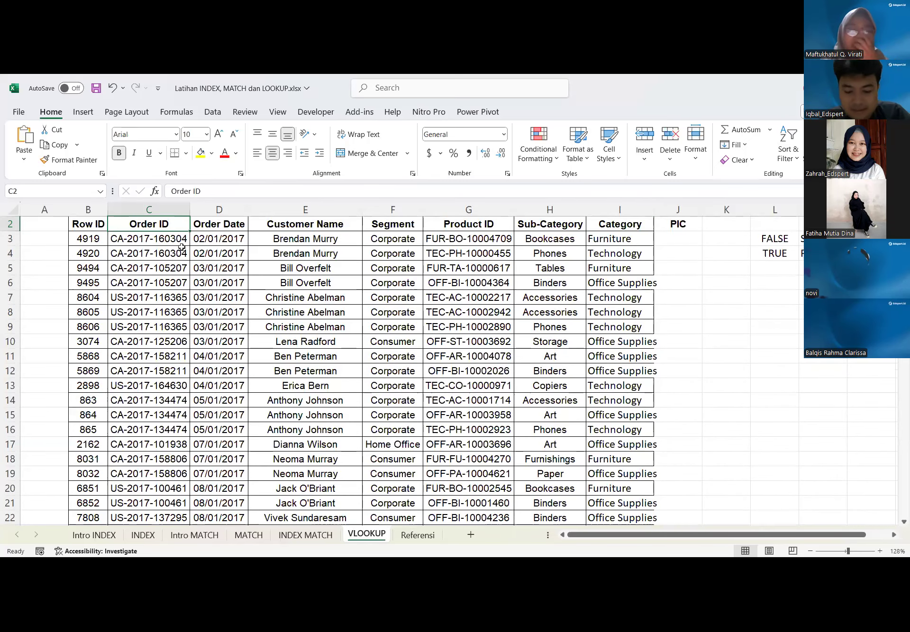
pyautogui.scroll(-4, 143, 302)
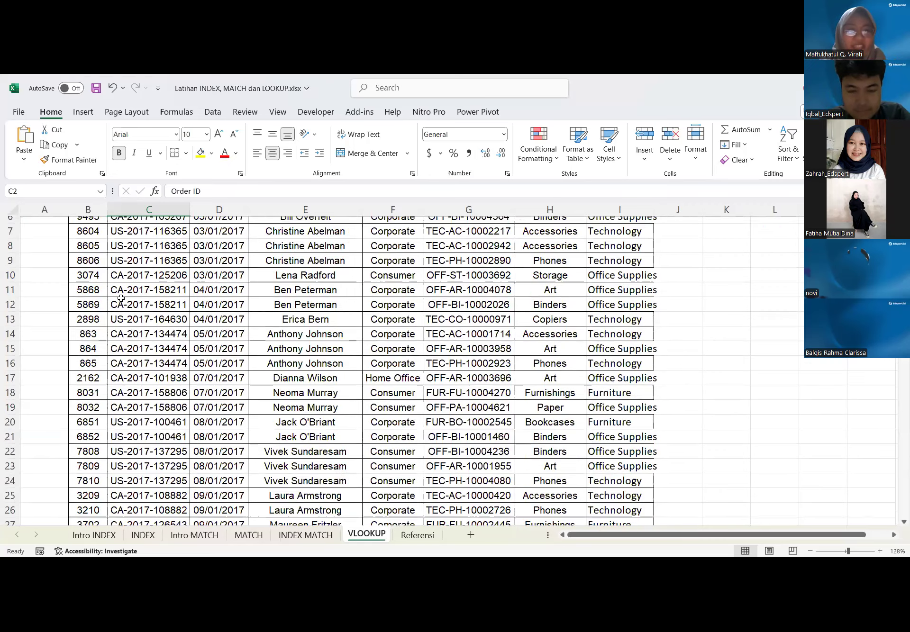
pyautogui.scroll(4, 123, 294)
pyautogui.press('Left')
pyautogui.press('Right')
pyautogui.press('Right')
pyautogui.press('Left')
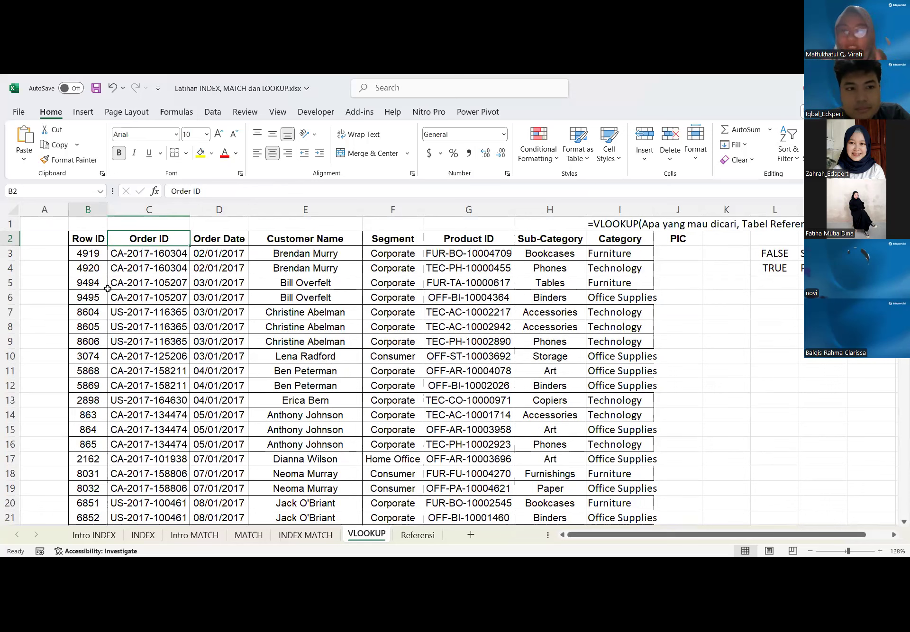
pyautogui.press('Left')
pyautogui.press('Right')
pyautogui.press('Left')
pyautogui.press('Down')
pyautogui.press('Down')
pyautogui.press('Right')
pyautogui.press('Right')
pyautogui.press('Left')
pyautogui.press('Left')
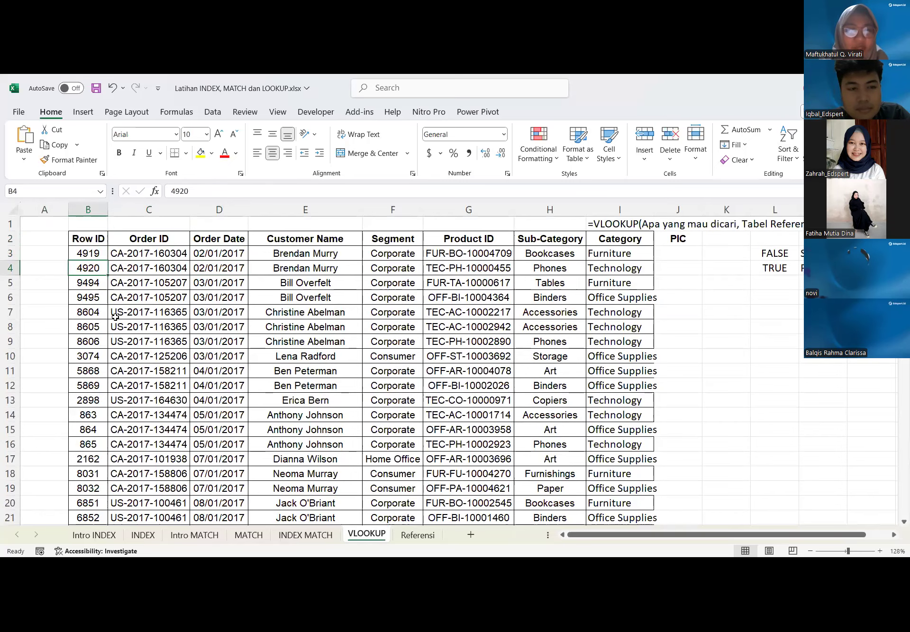
pyautogui.scroll(2, 86, 290)
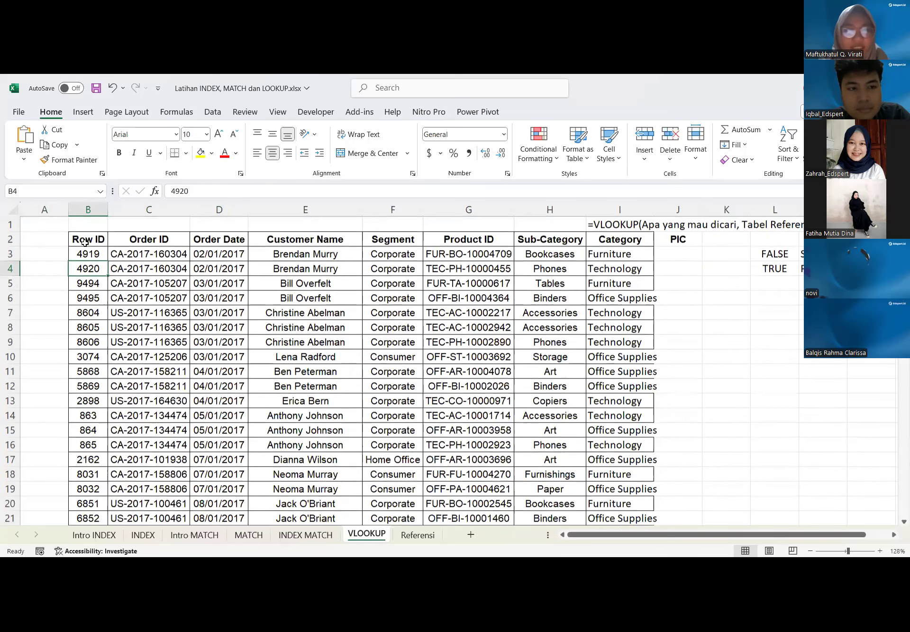
# Demonstrate jumping between the Row ID header in B2 and the column's last data row, and selecting the whole column range
pyautogui.click(85, 243)
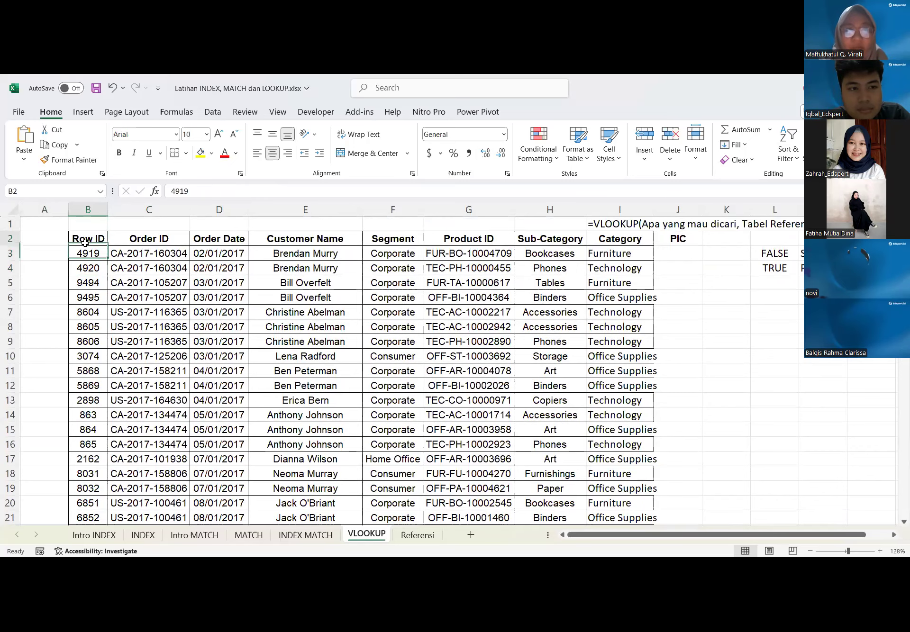
pyautogui.hotkey('ctrl', 'Down')
pyautogui.press('Up')
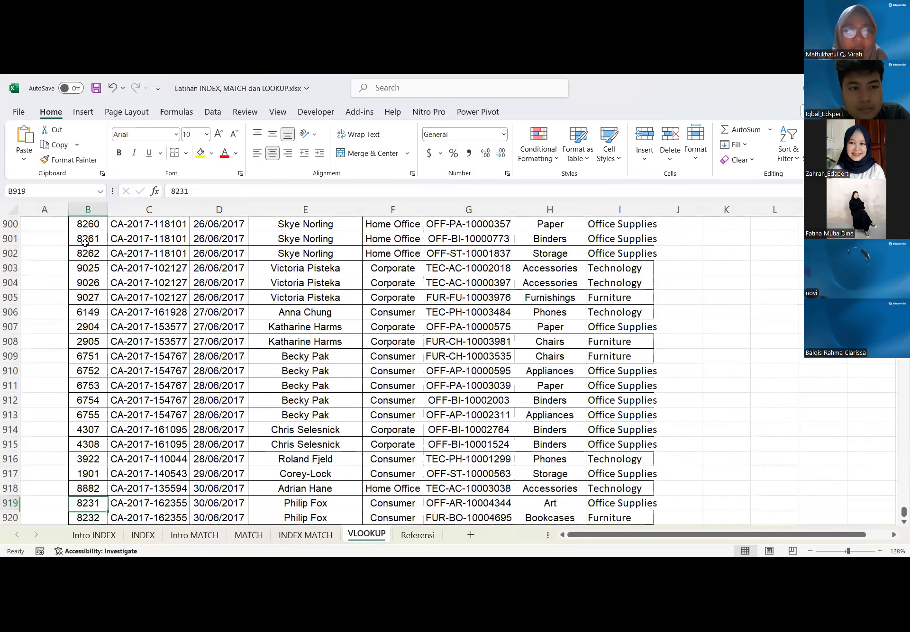
pyautogui.hotkey('ctrl', 'Up')
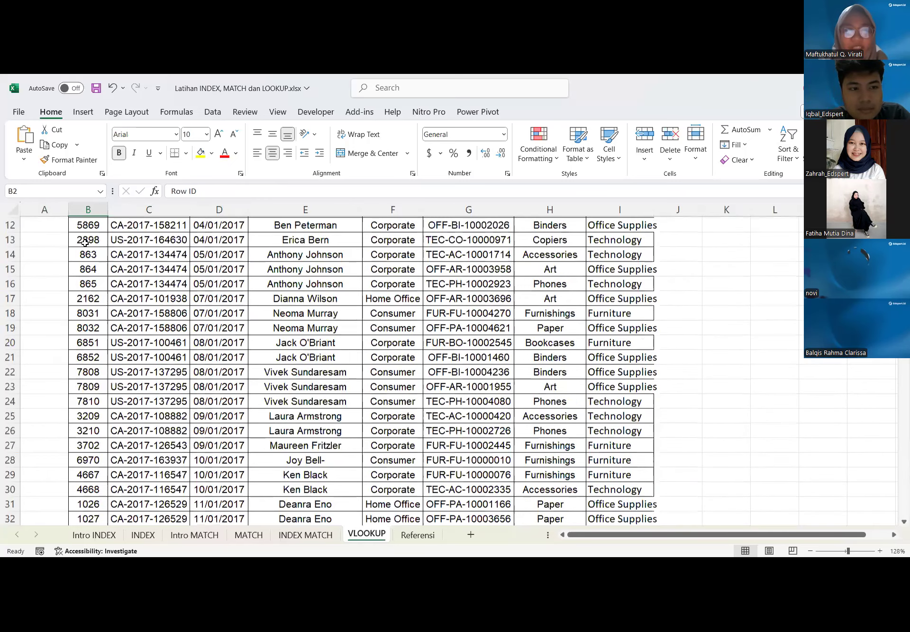
pyautogui.hotkey('ctrl', 'shift', 'Down')
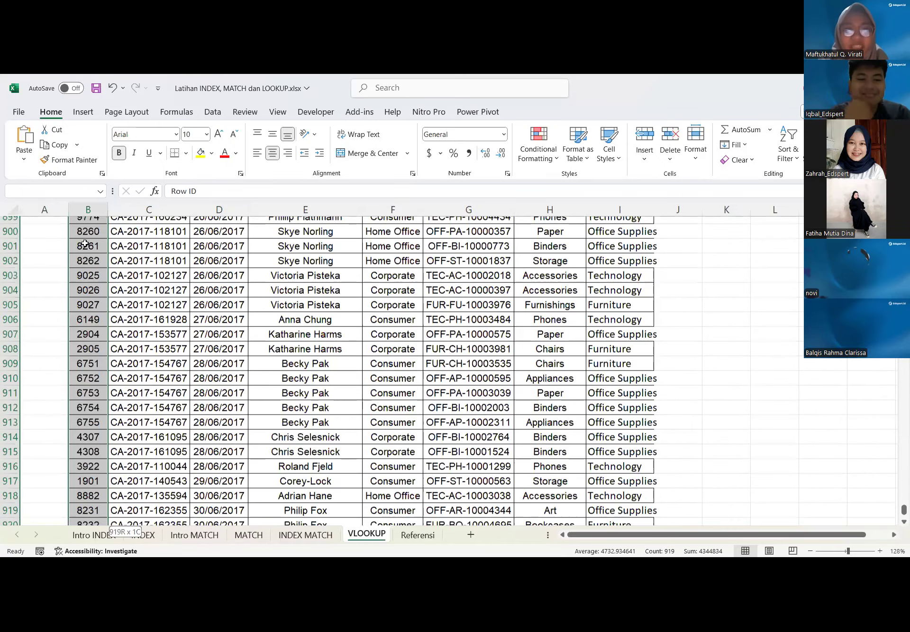
pyautogui.press('Right')
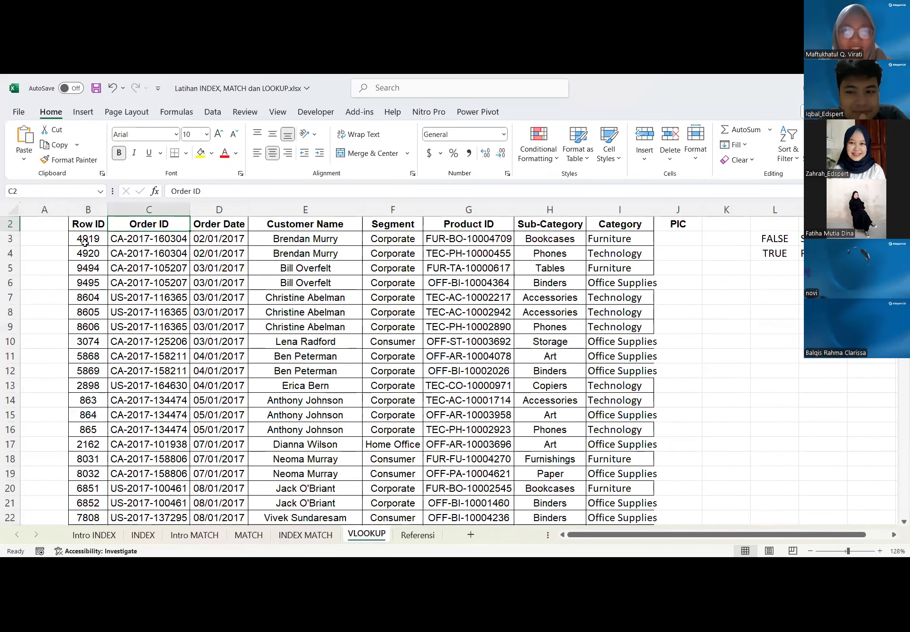
# Go to cell A1, and show and dismiss the ribbon's keyboard access hints
pyautogui.press('Up')
pyautogui.press('Left')
pyautogui.press('Left')
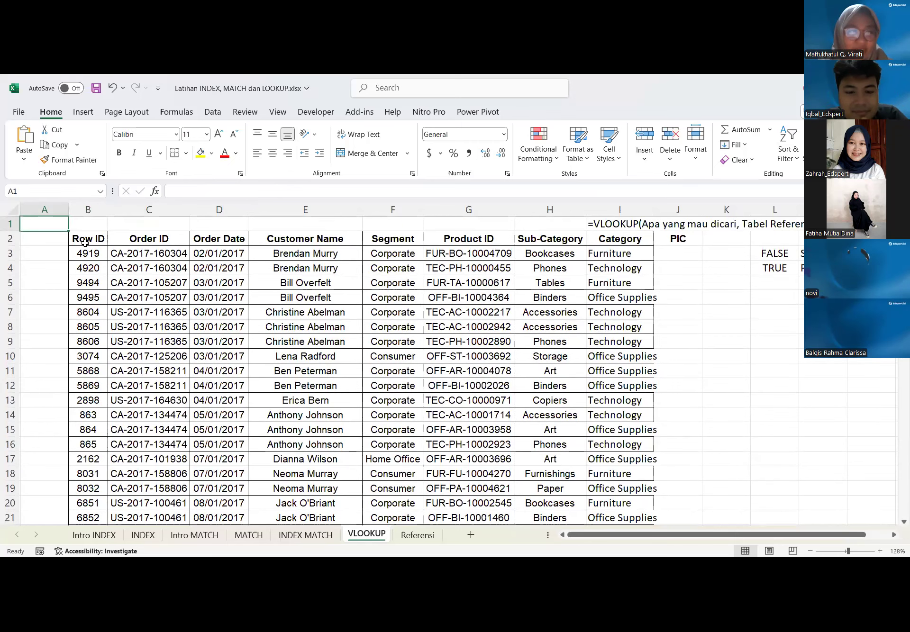
pyautogui.press('alt')
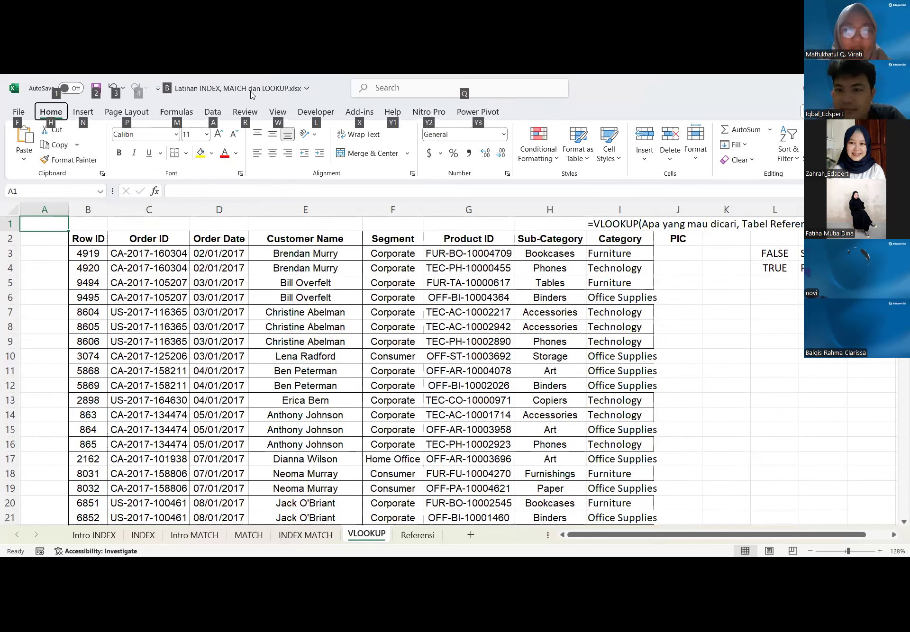
pyautogui.press('Escape')
# Demonstrate moving the active cell down and across the table, and from D9 to E9
pyautogui.press('Down')
pyautogui.press('Down')
pyautogui.press('Down')
pyautogui.press('Down')
pyautogui.press('Down')
pyautogui.press('Right')
pyautogui.press('Right')
pyautogui.press('Right')
pyautogui.press('Right')
pyautogui.press('Right')
pyautogui.click(234, 343)
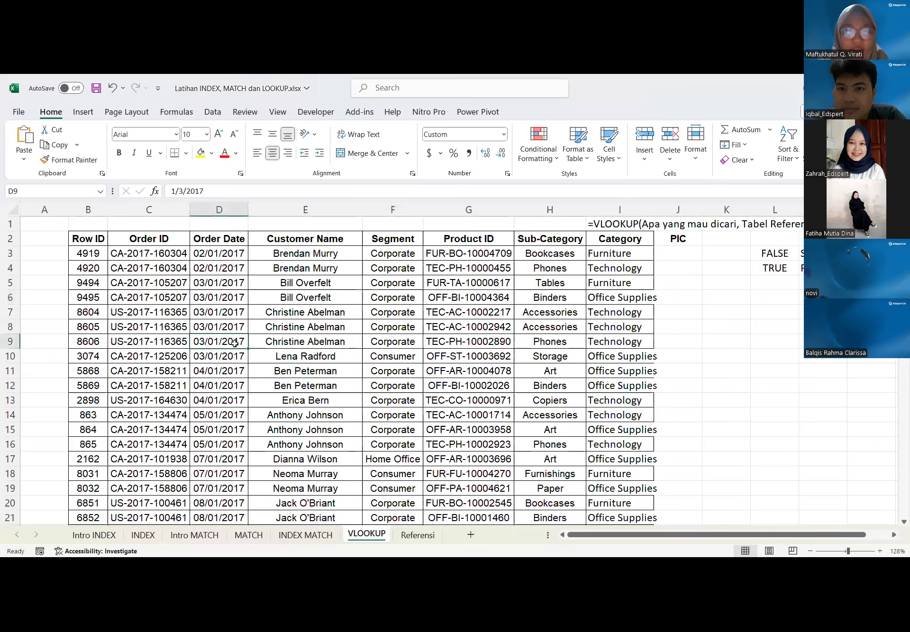
pyautogui.press('Right')
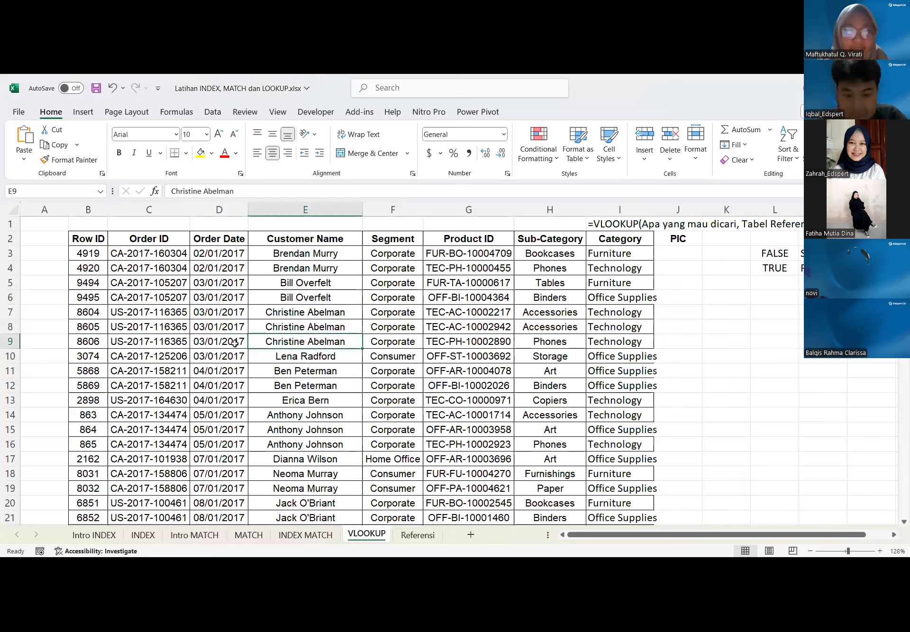
# Show the ribbon's keyboard access hints, and from cell H11 open the PivotTable from table or range dialog and cancel it
pyautogui.press('alt')
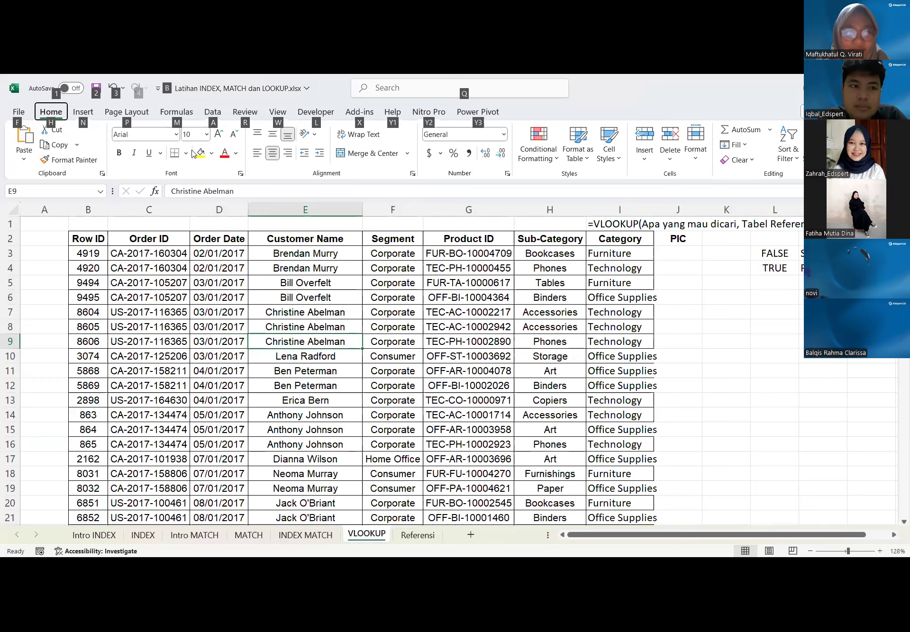
pyautogui.click(543, 365)
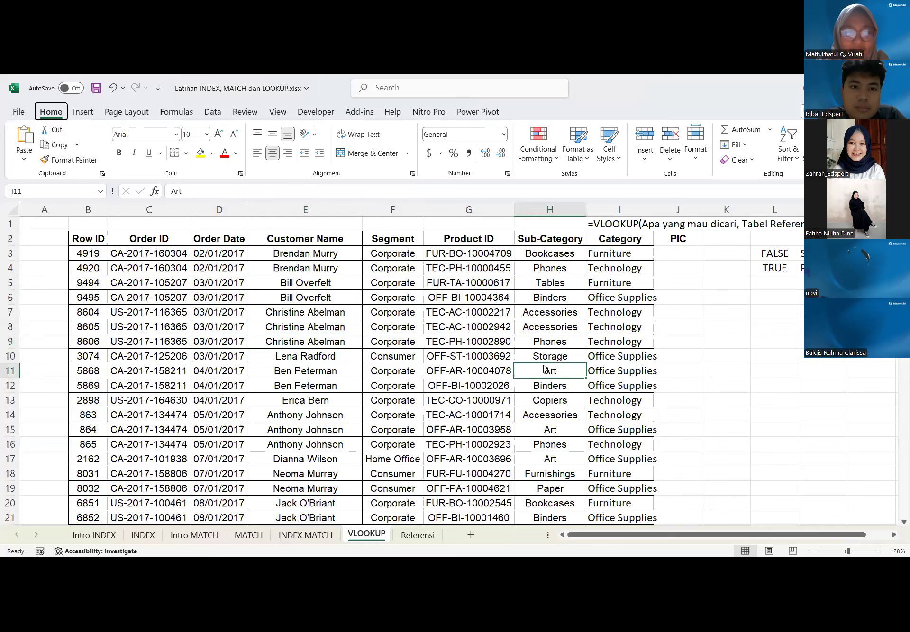
pyautogui.press('n')
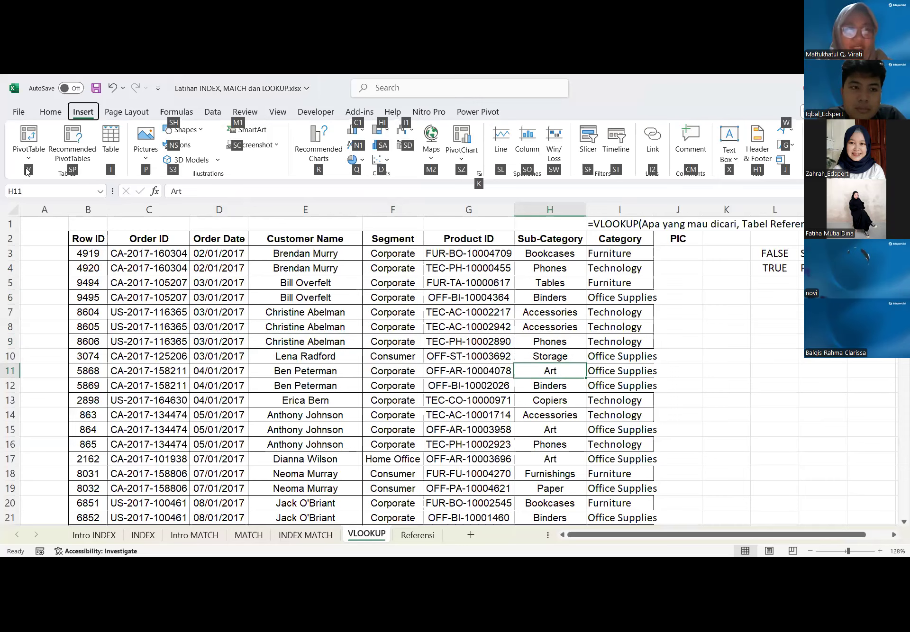
pyautogui.press('v')
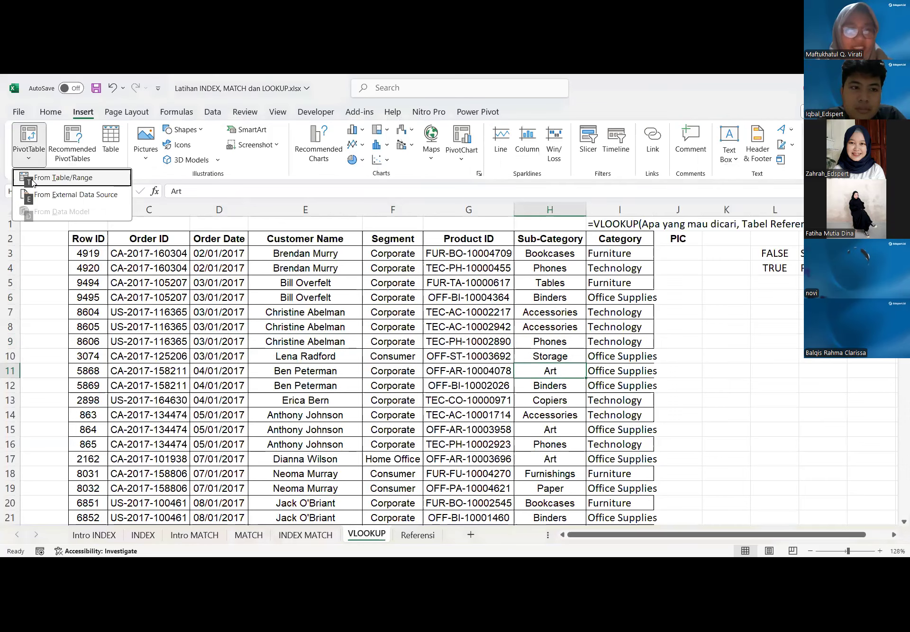
pyautogui.click(52, 183)
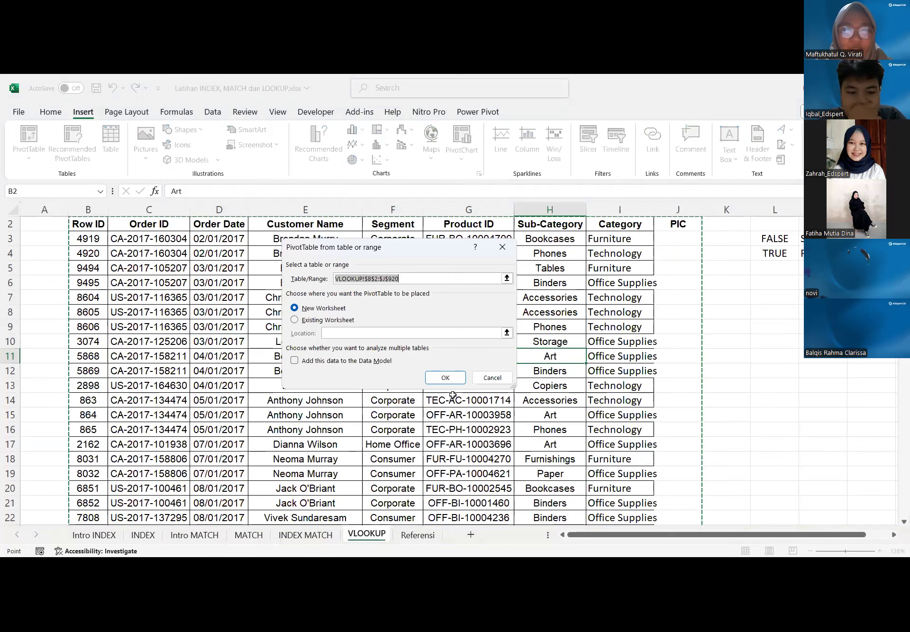
pyautogui.click(492, 377)
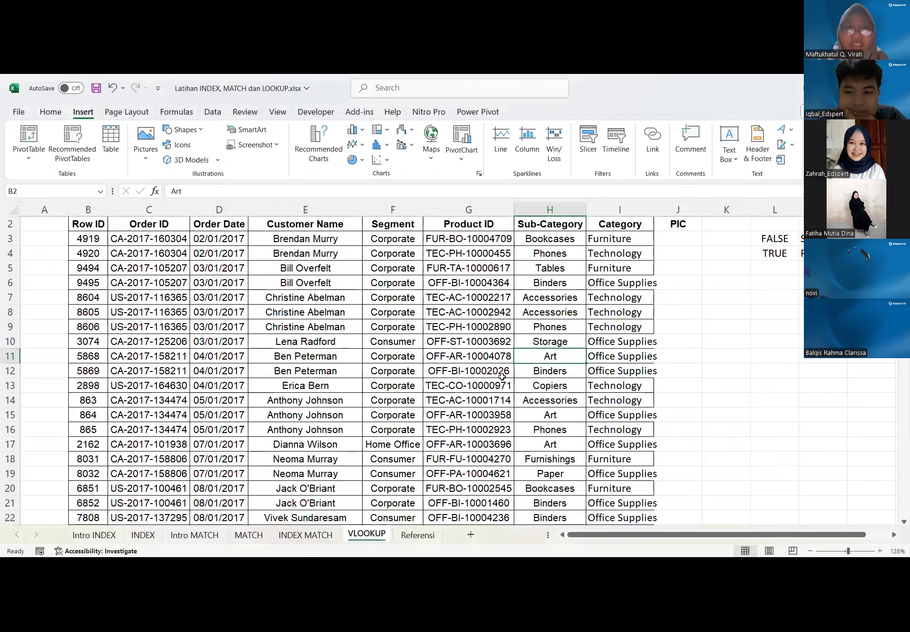
# Demonstrate moving the active cell up from the Sub-Category data to cell G1 above the Product ID header
pyautogui.press('Up')
pyautogui.press('Up')
pyautogui.press('Left')
pyautogui.press('Up')
pyautogui.hotkey('ctrl', 'Up')
pyautogui.press('Up')
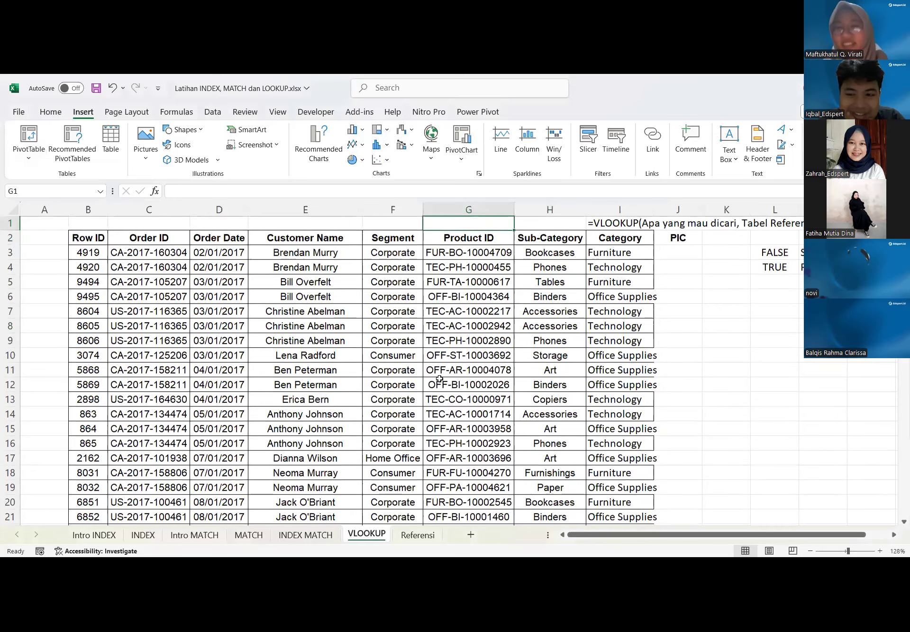
# Demonstrate moving the active cell across row 1 and down onto the header row, to Order ID in C2
pyautogui.press('Left')
pyautogui.press('Left')
pyautogui.press('Left')
pyautogui.press('Left')
pyautogui.press('Left')
pyautogui.press('Left')
pyautogui.press('Right')
pyautogui.press('Down')
pyautogui.press('Right')
pyautogui.press('Right')
pyautogui.press('Right')
pyautogui.press('Right')
pyautogui.press('Right')
pyautogui.press('Right')
pyautogui.press('Right')
pyautogui.press('Right')
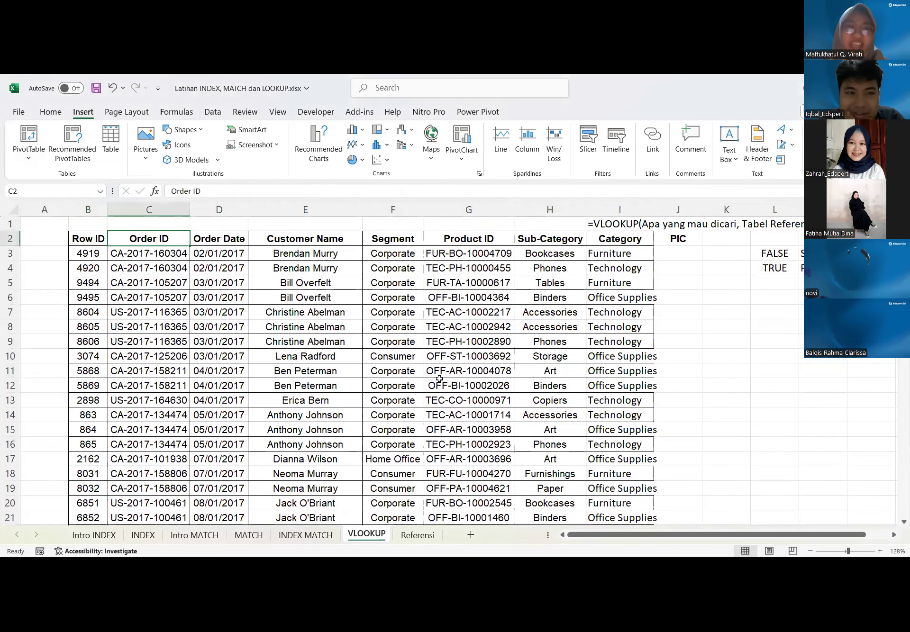
# Demonstrate moving cell by cell along the header row, ending on the Row ID header in B2
pyautogui.press('Left')
pyautogui.press('Left')
pyautogui.press('Left')
pyautogui.press('Left')
pyautogui.press('Left')
pyautogui.press('Left')
pyautogui.press('Left')
pyautogui.press('Left')
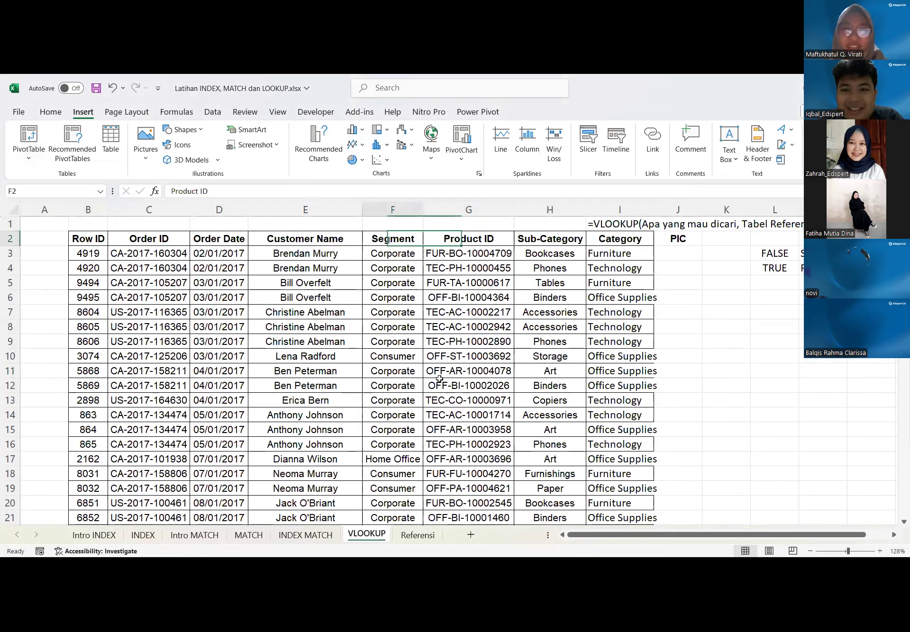
pyautogui.press('Down')
pyautogui.press('Right')
pyautogui.press('Up')
pyautogui.press('Left')
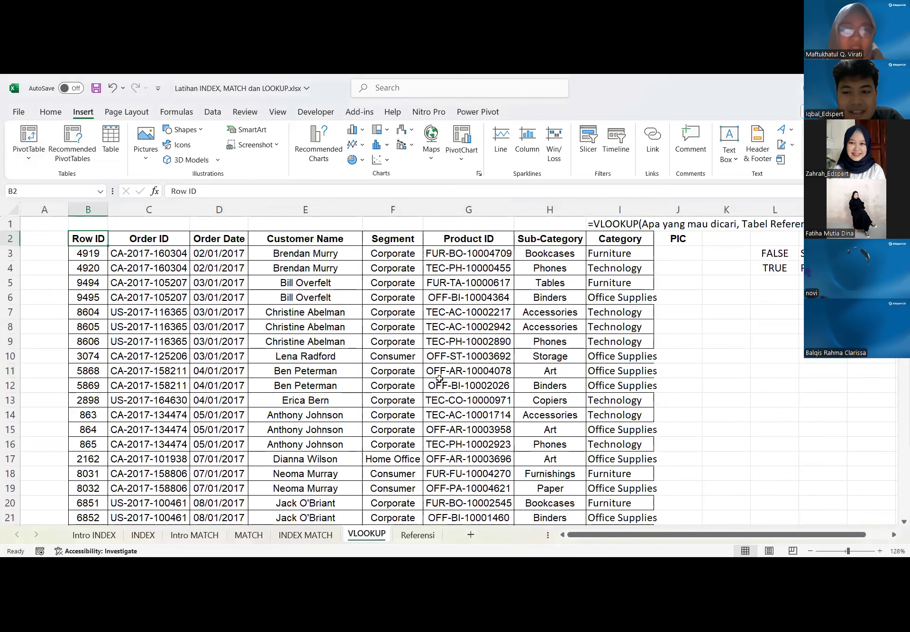
# Demonstrate jumping repeatedly between the Row ID header in B2 and the column's last data cell, B920
pyautogui.scroll(-20, 439, 379)
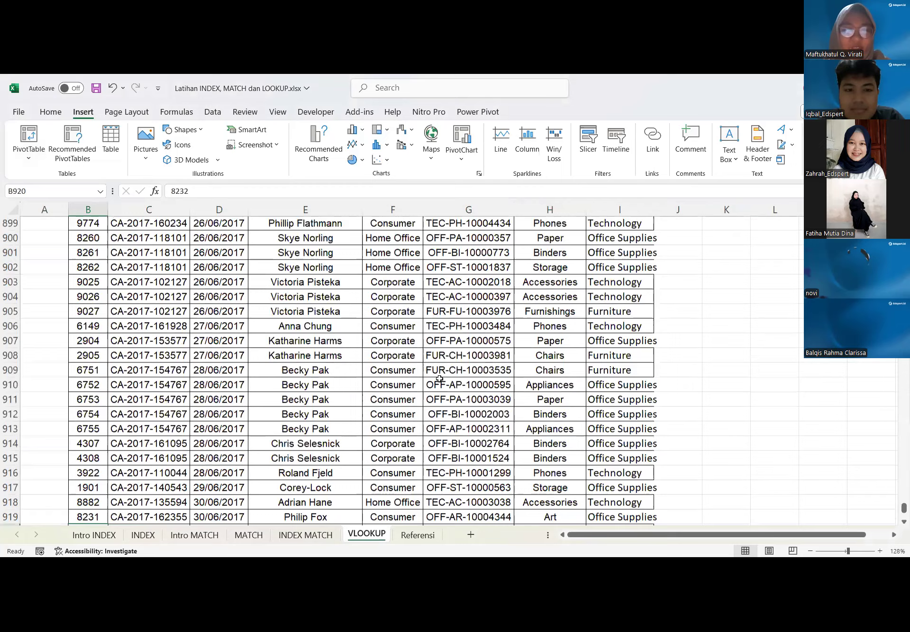
pyautogui.scroll(20, 439, 379)
pyautogui.scroll(20, 439, 379)
pyautogui.scroll(-20, 440, 379)
pyautogui.hotkey('ctrl', 'Up')
pyautogui.hotkey('ctrl', 'Down')
pyautogui.hotkey('ctrl', 'Up')
pyautogui.hotkey('ctrl', 'Down')
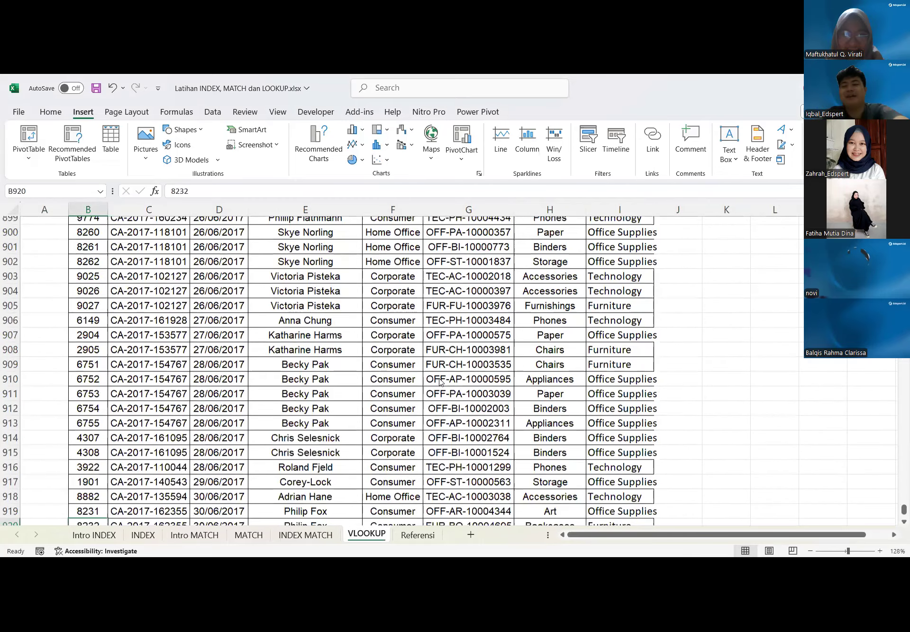